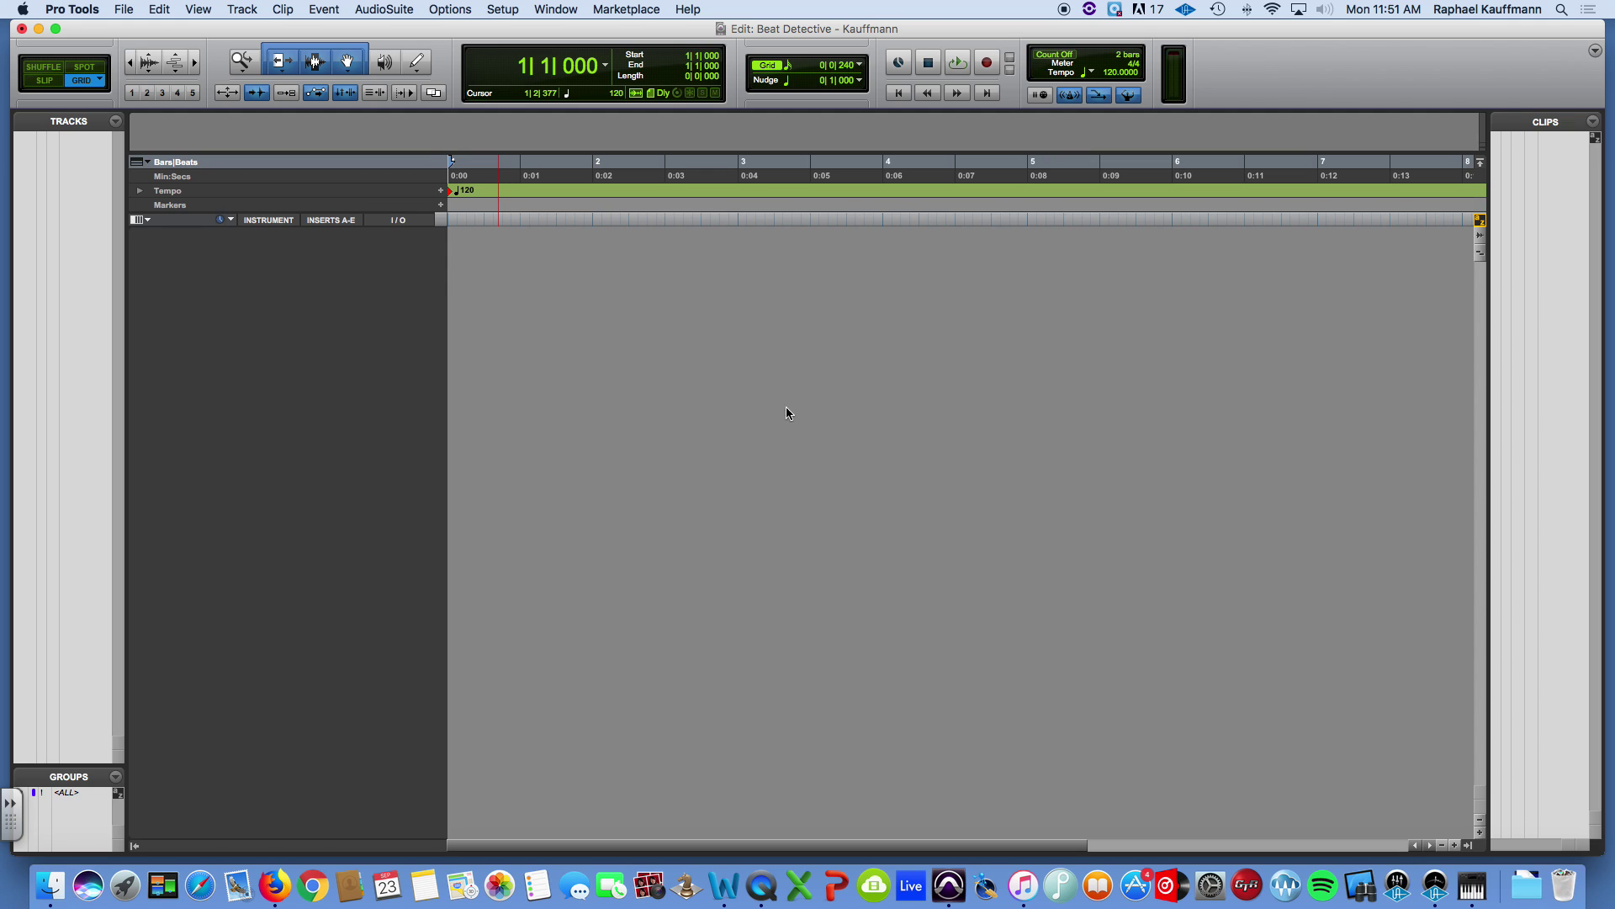
Open the Import Audio browser in the TF Beat Det Stems folder
click(324, 10)
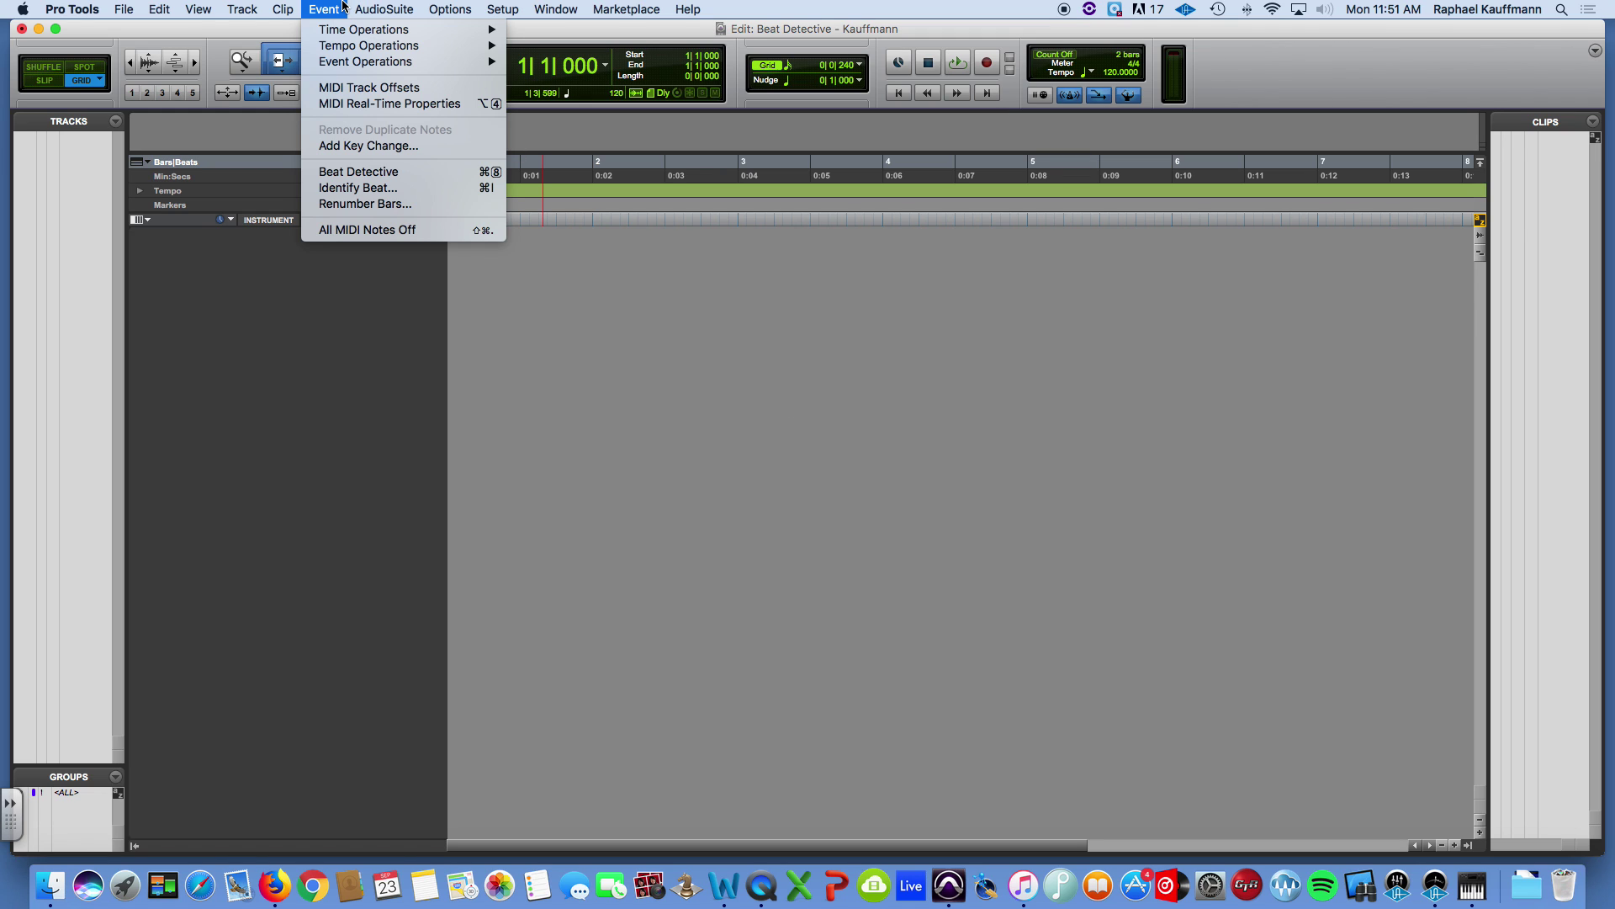
click(837, 386)
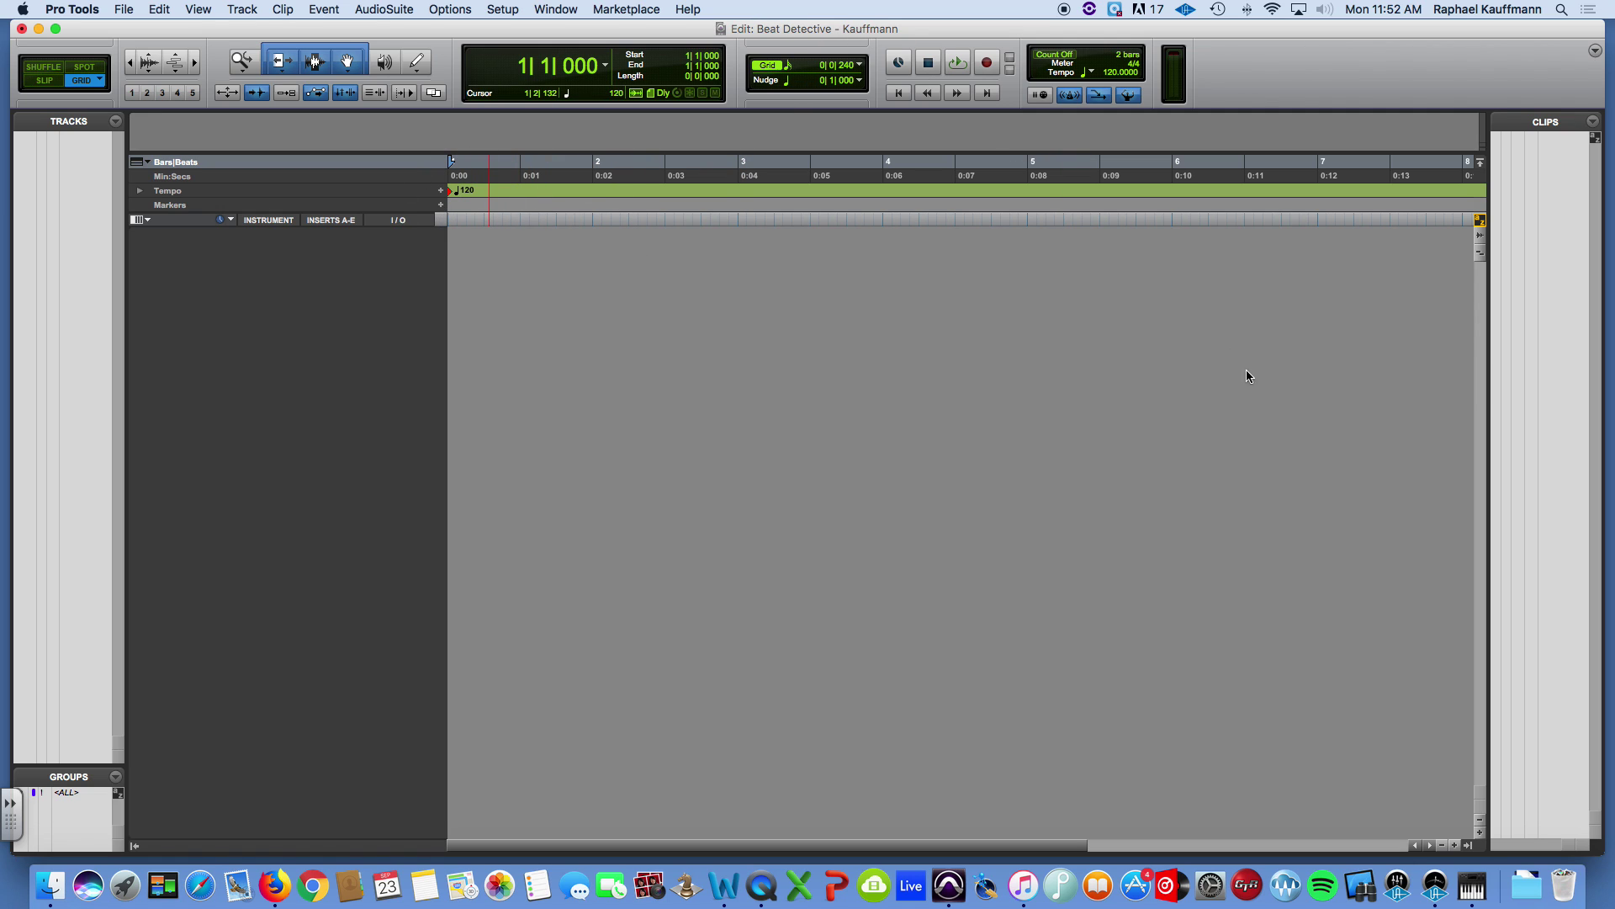
click(124, 9)
mouse_move(190, 252)
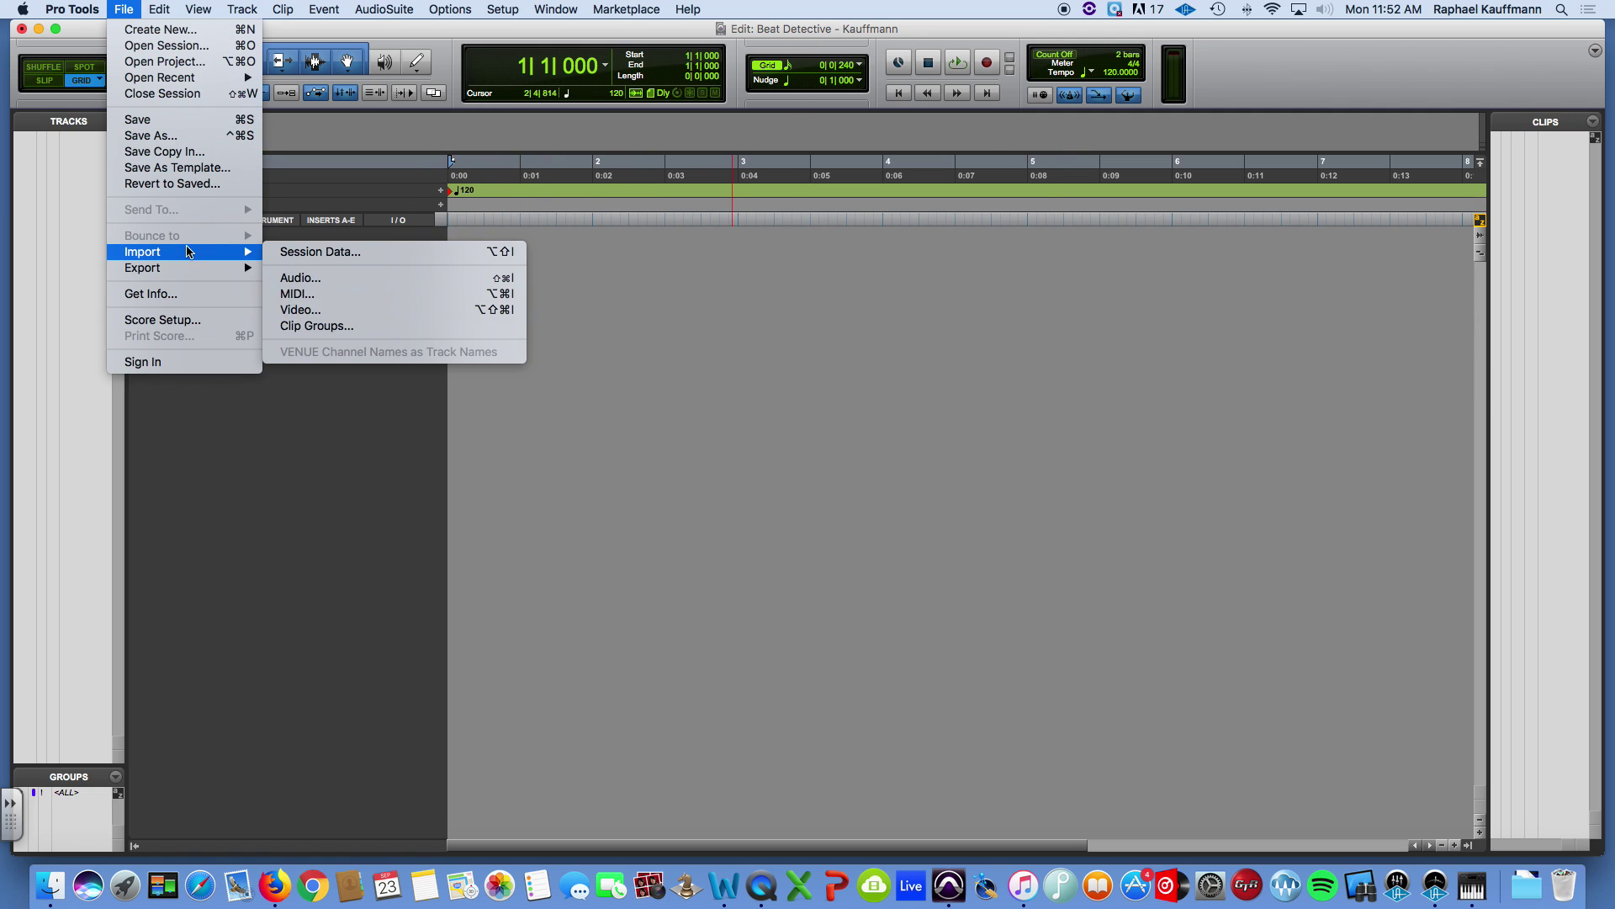
click(316, 276)
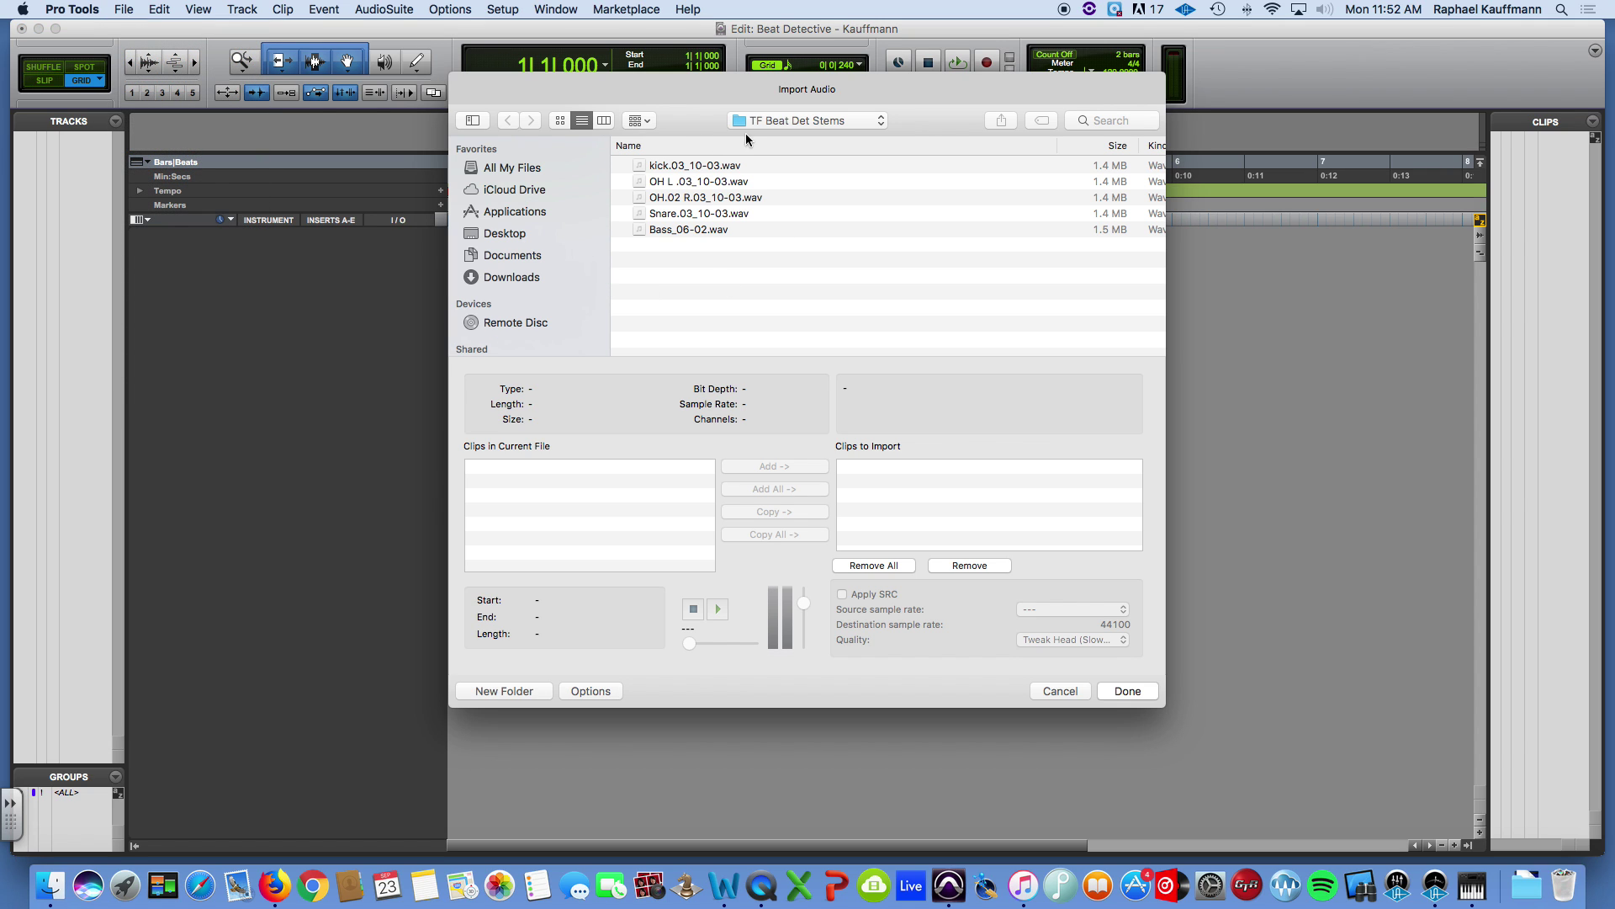
click(750, 118)
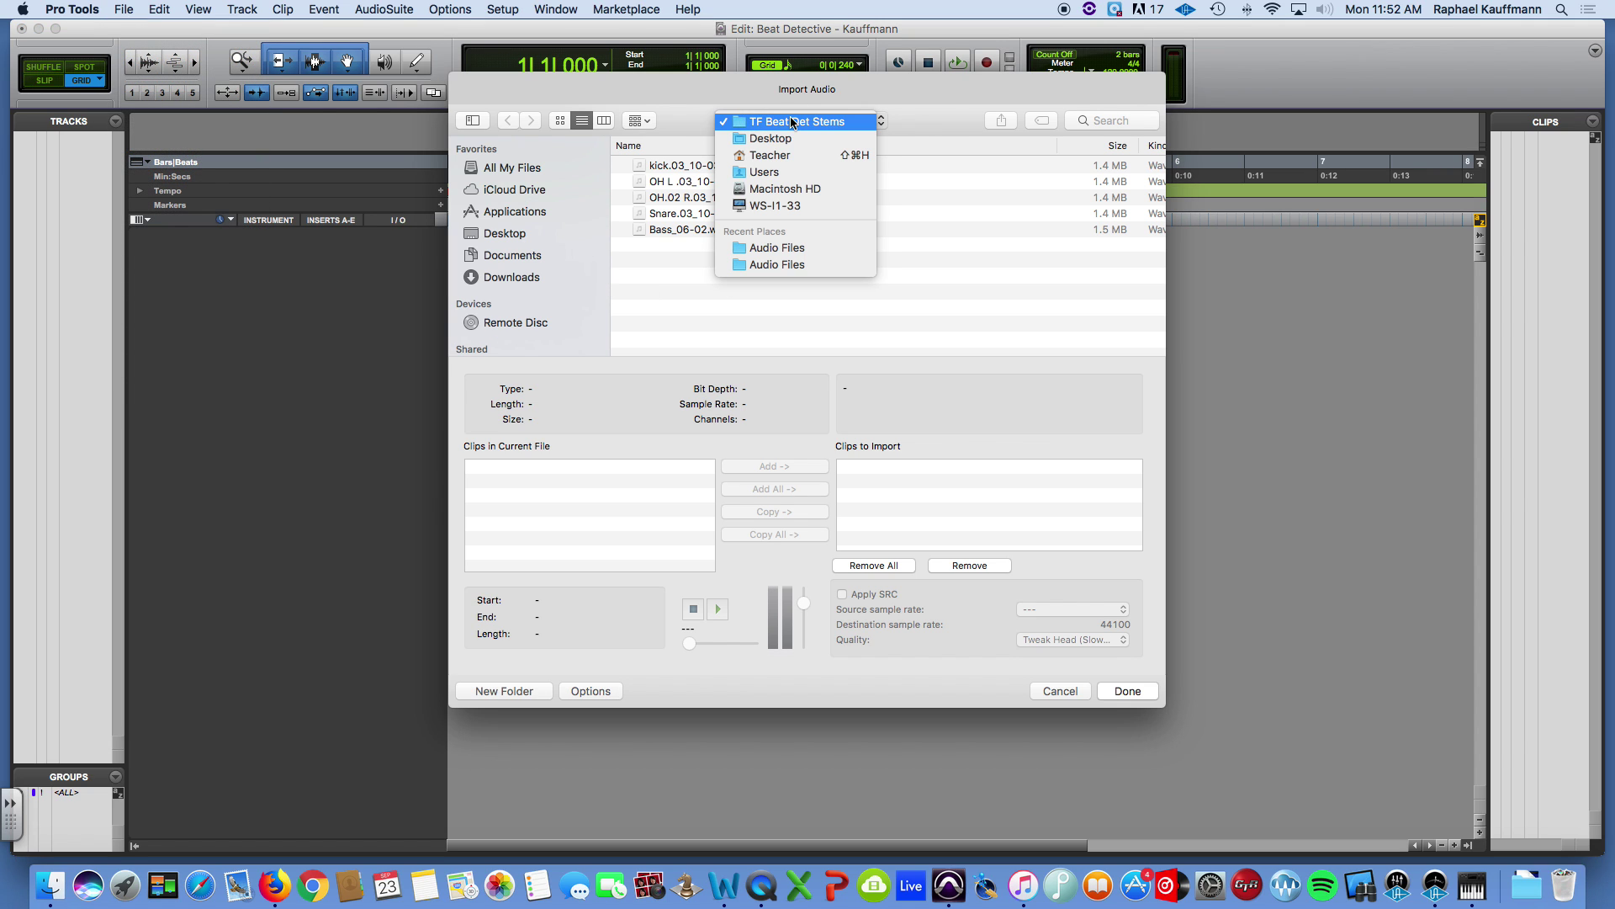
click(786, 118)
Copy all five stem files in as new tracks starting at session start
click(709, 168)
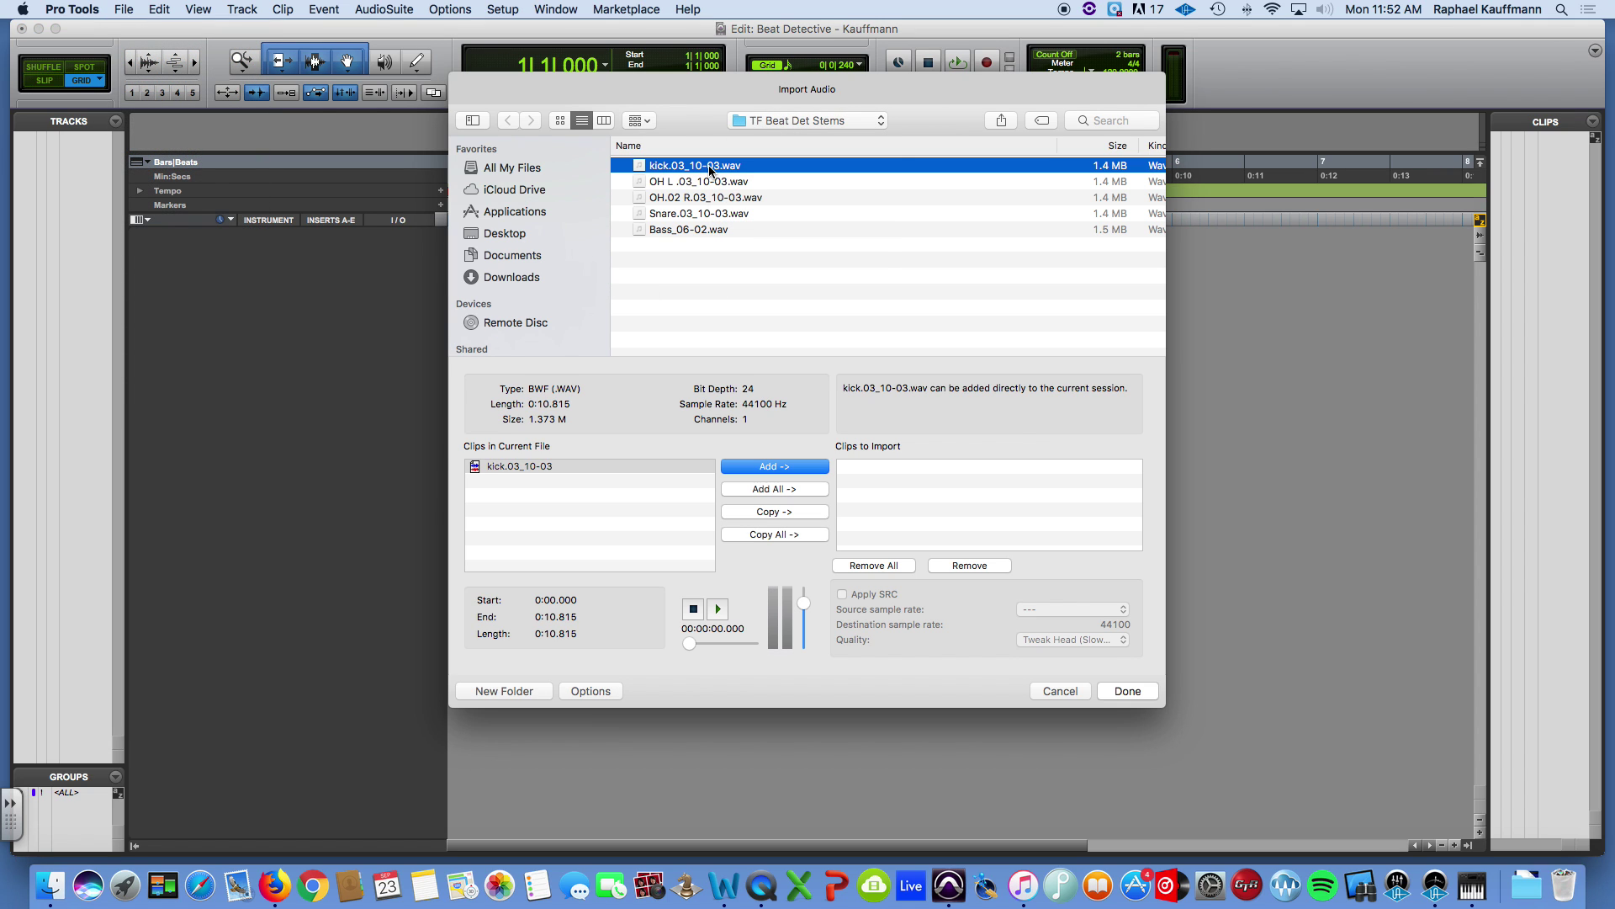
shift+click(713, 228)
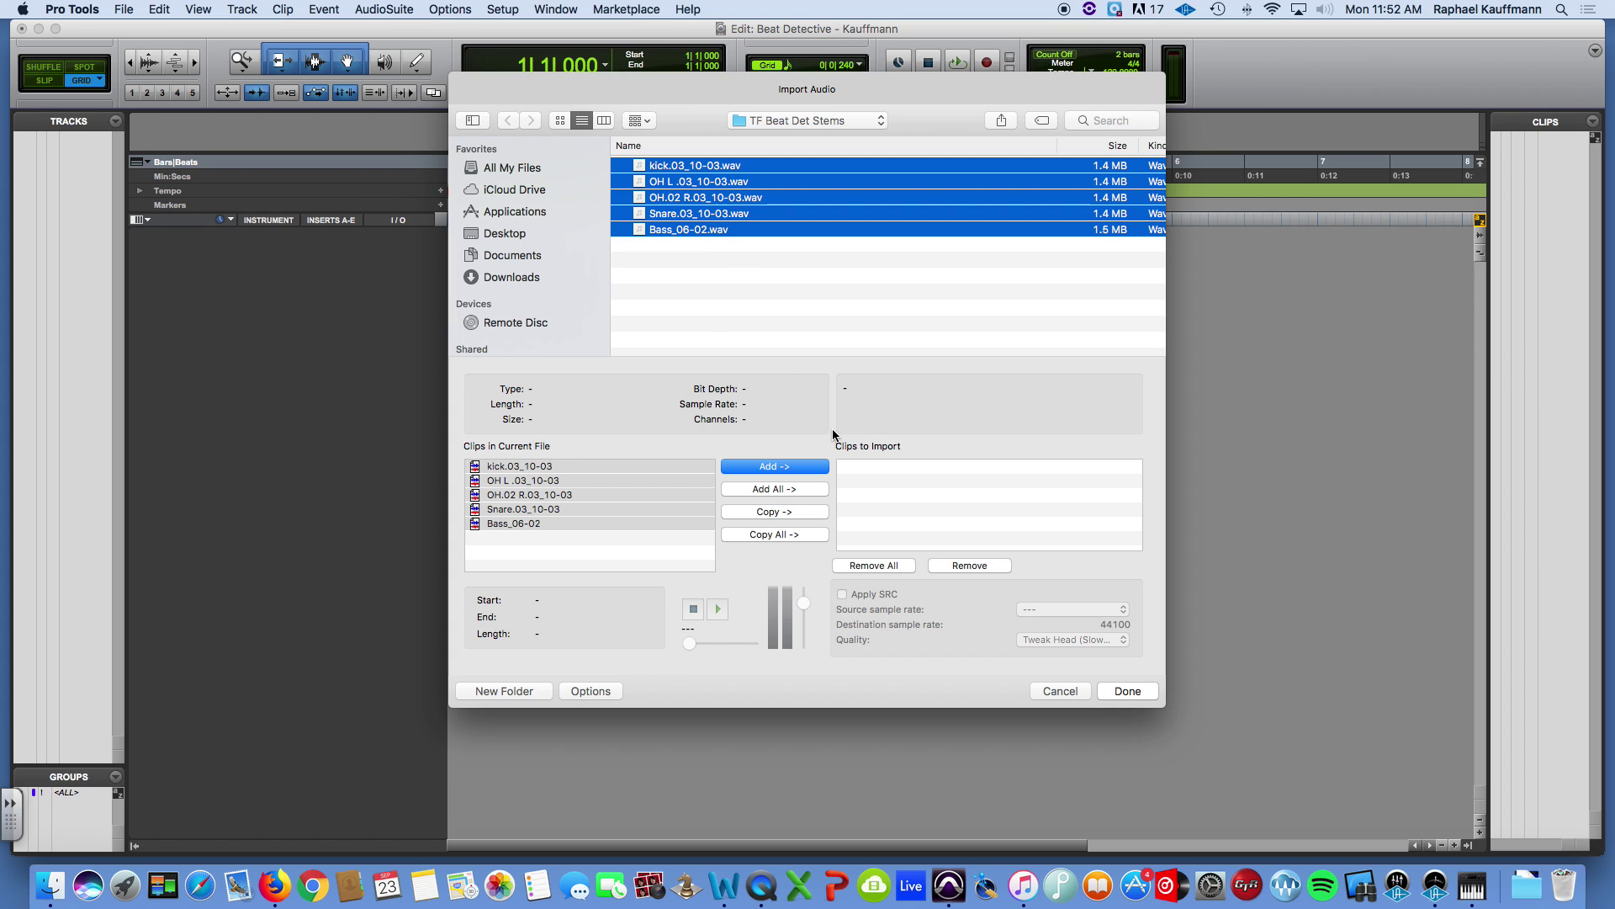
click(805, 510)
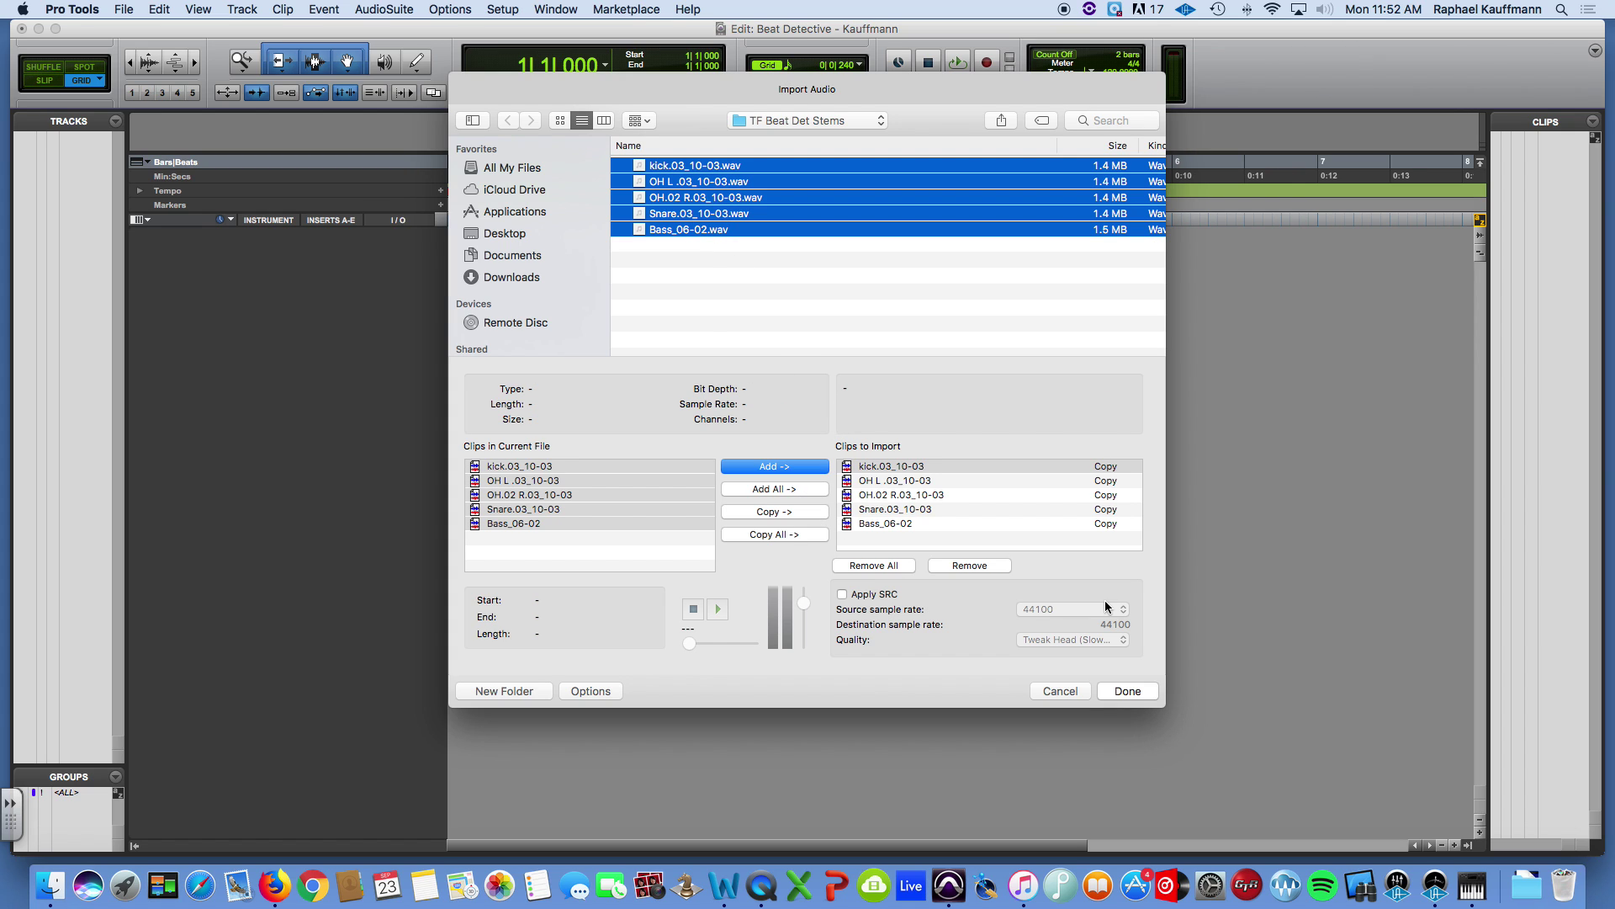
click(1140, 691)
click(1143, 687)
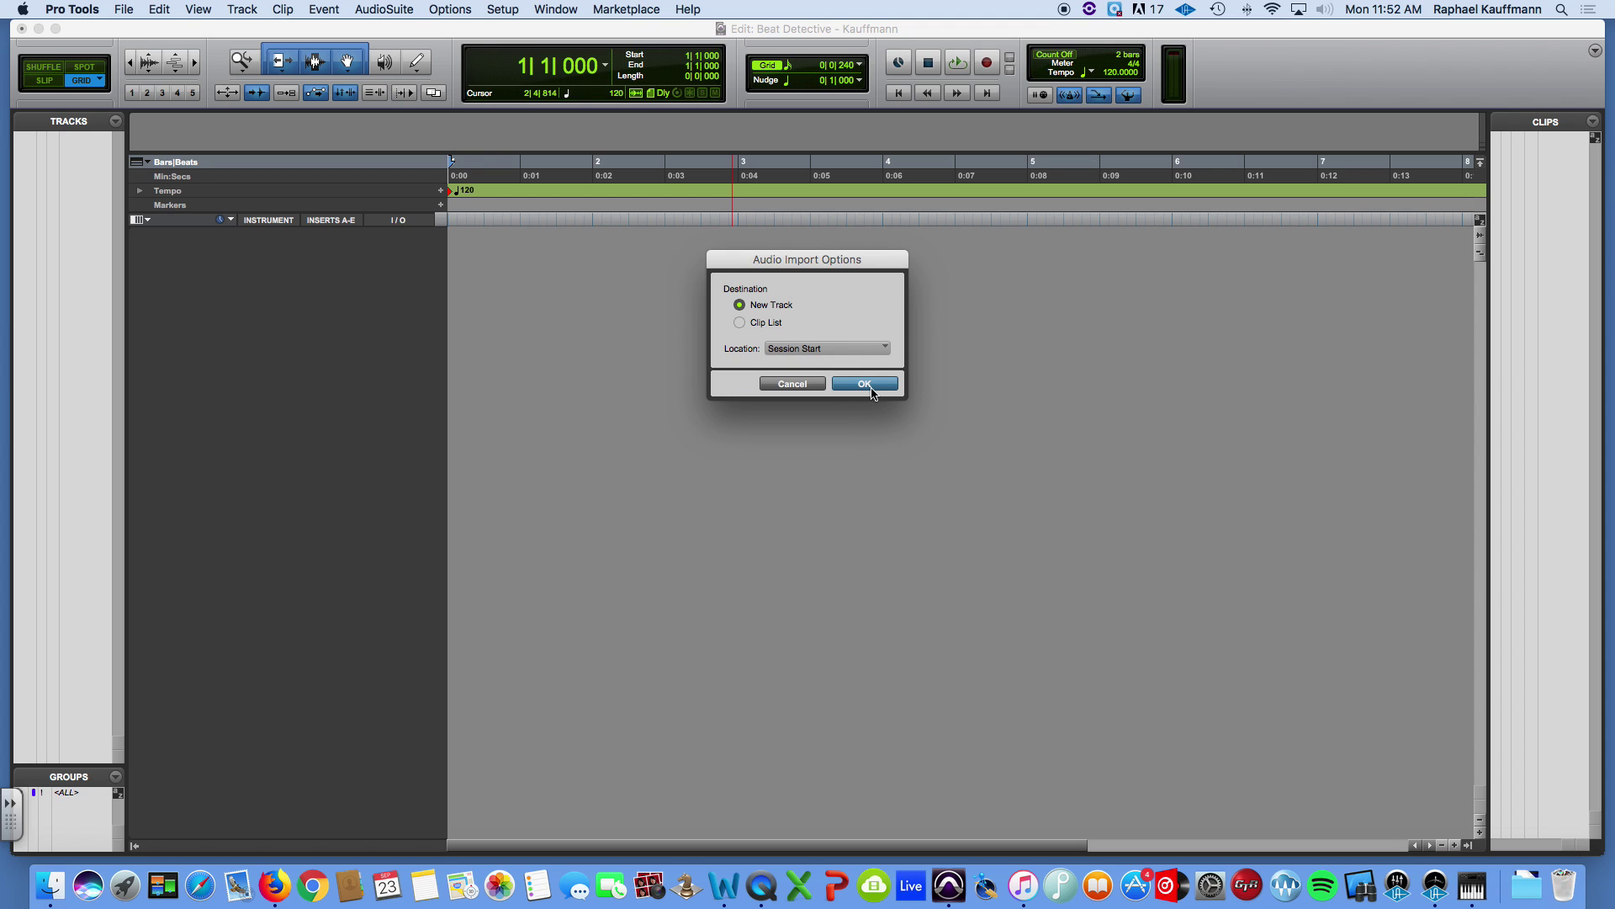
click(867, 385)
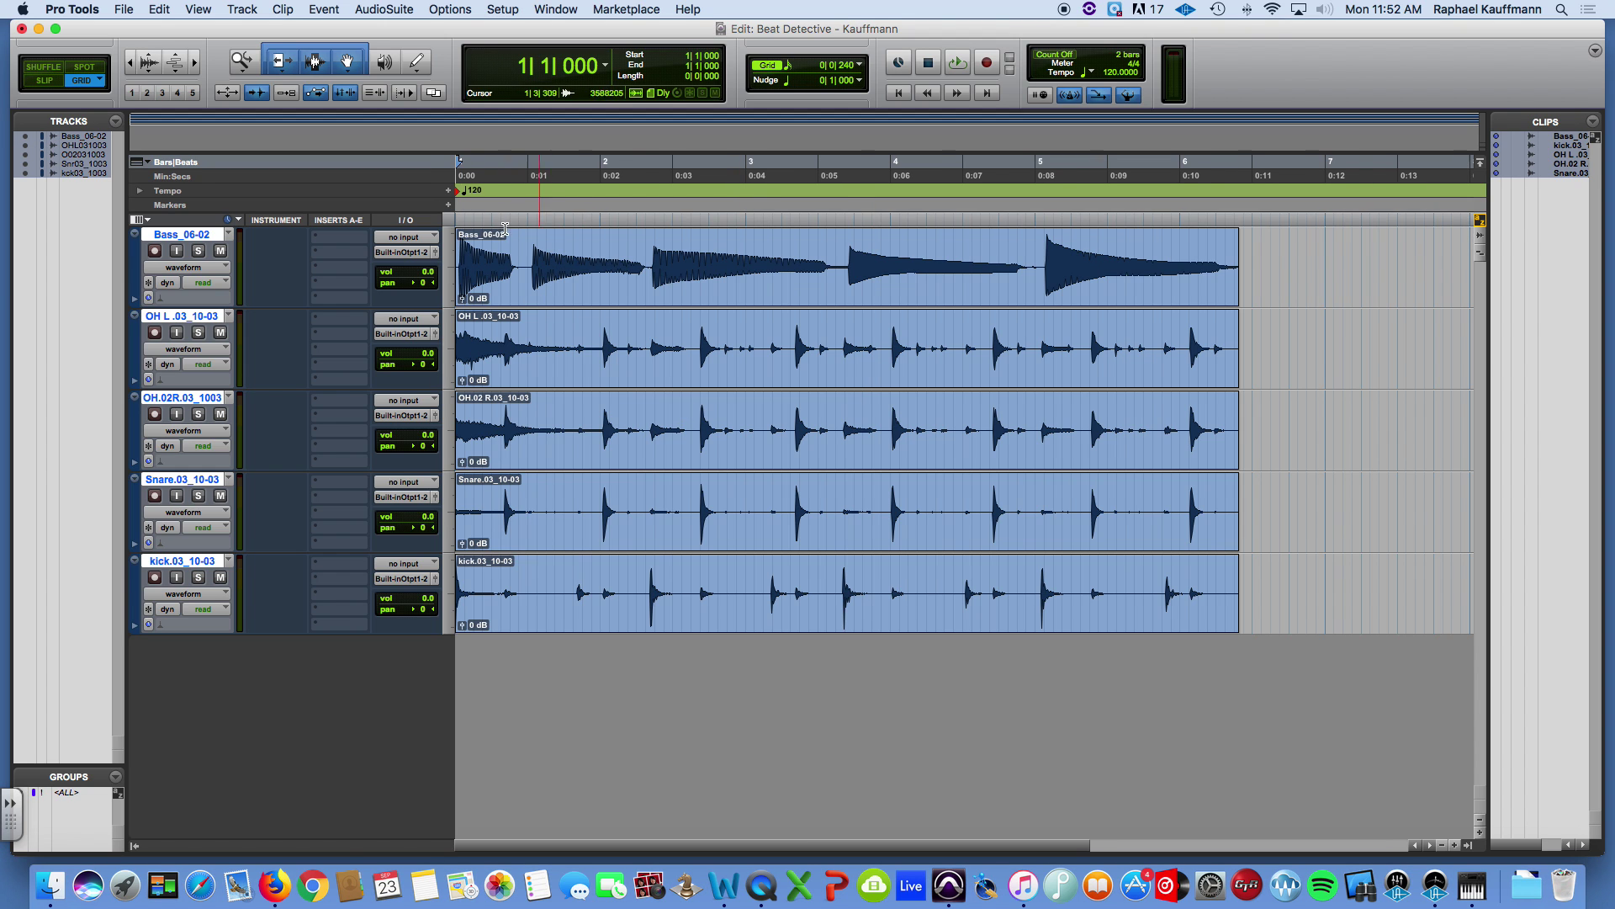
Dismiss the input-monitoring warning and order the tracks kick, snare, overheads, then bass
alt+click(176, 577)
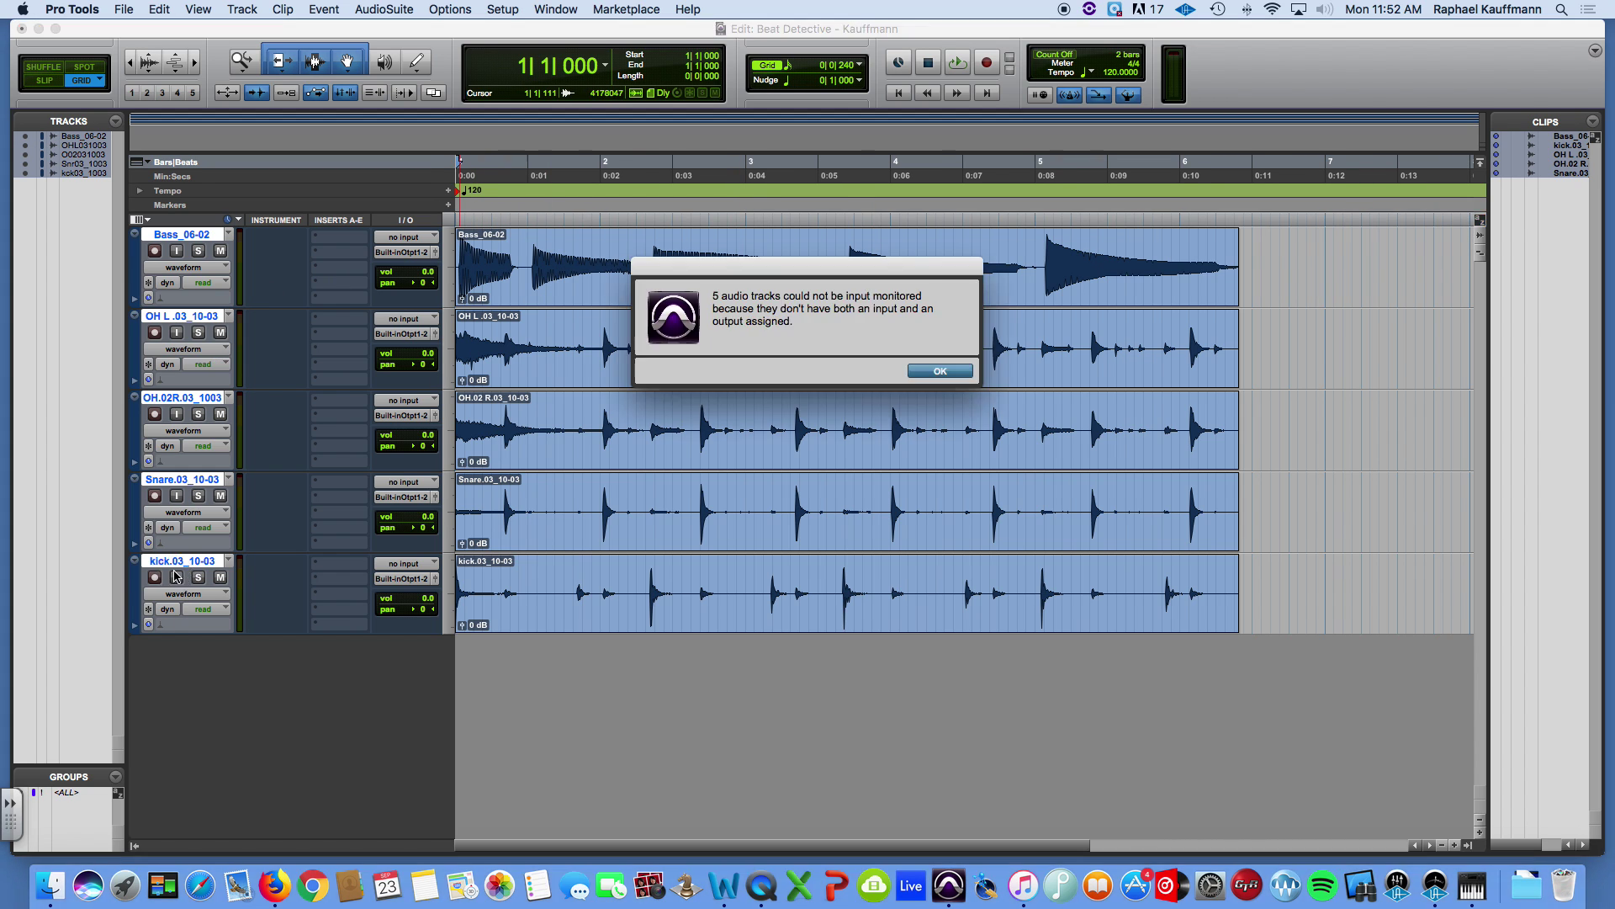
click(941, 370)
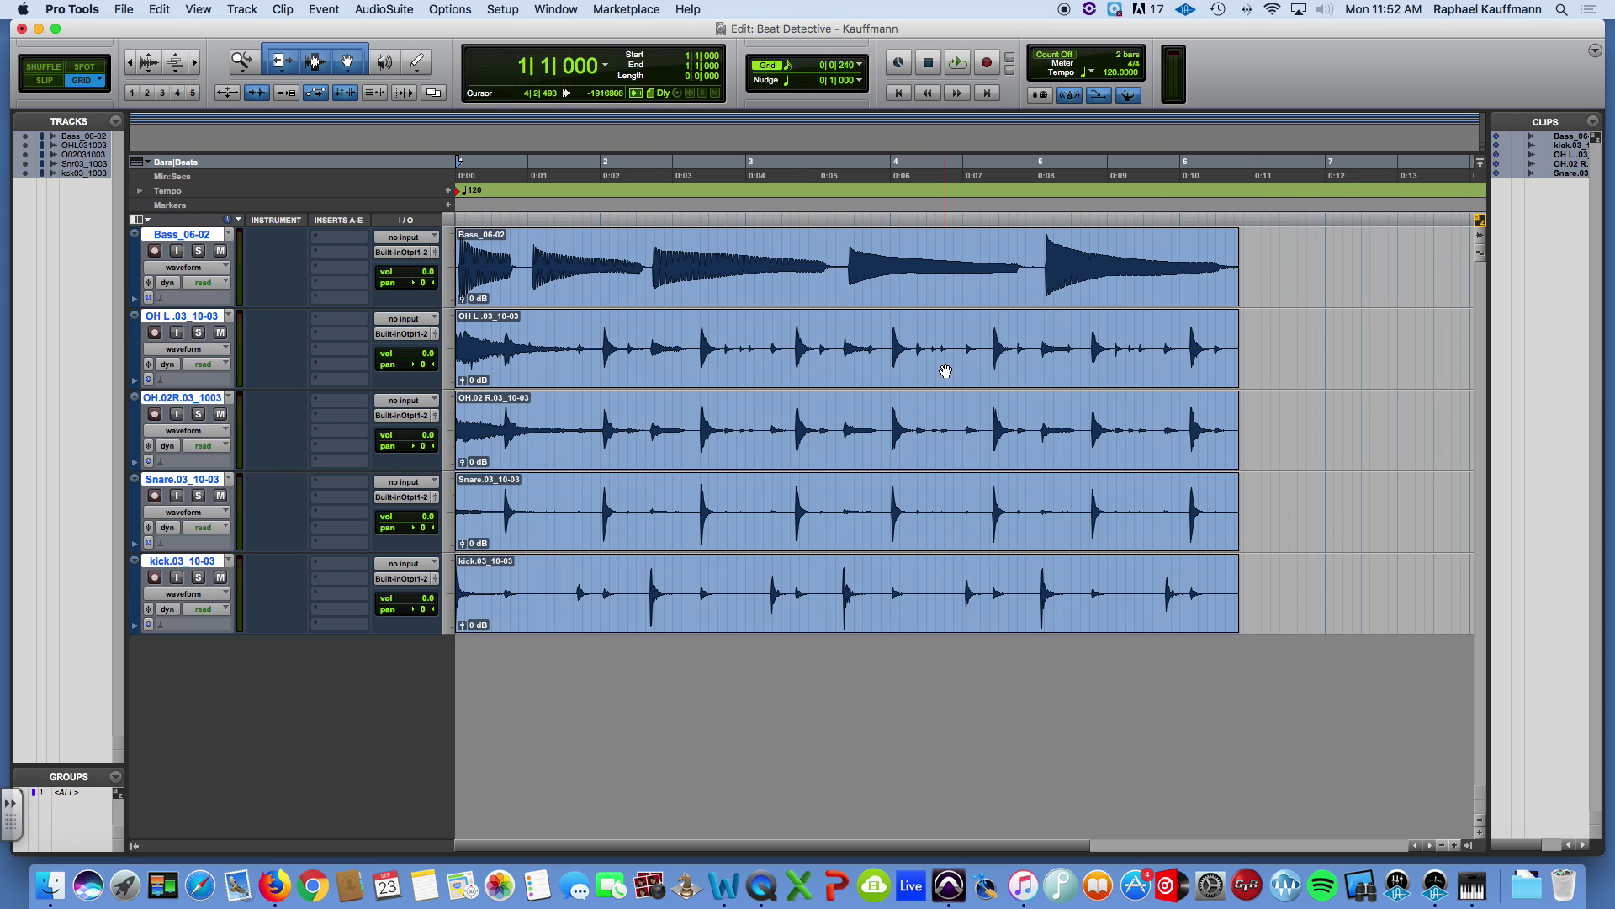
click(192, 561)
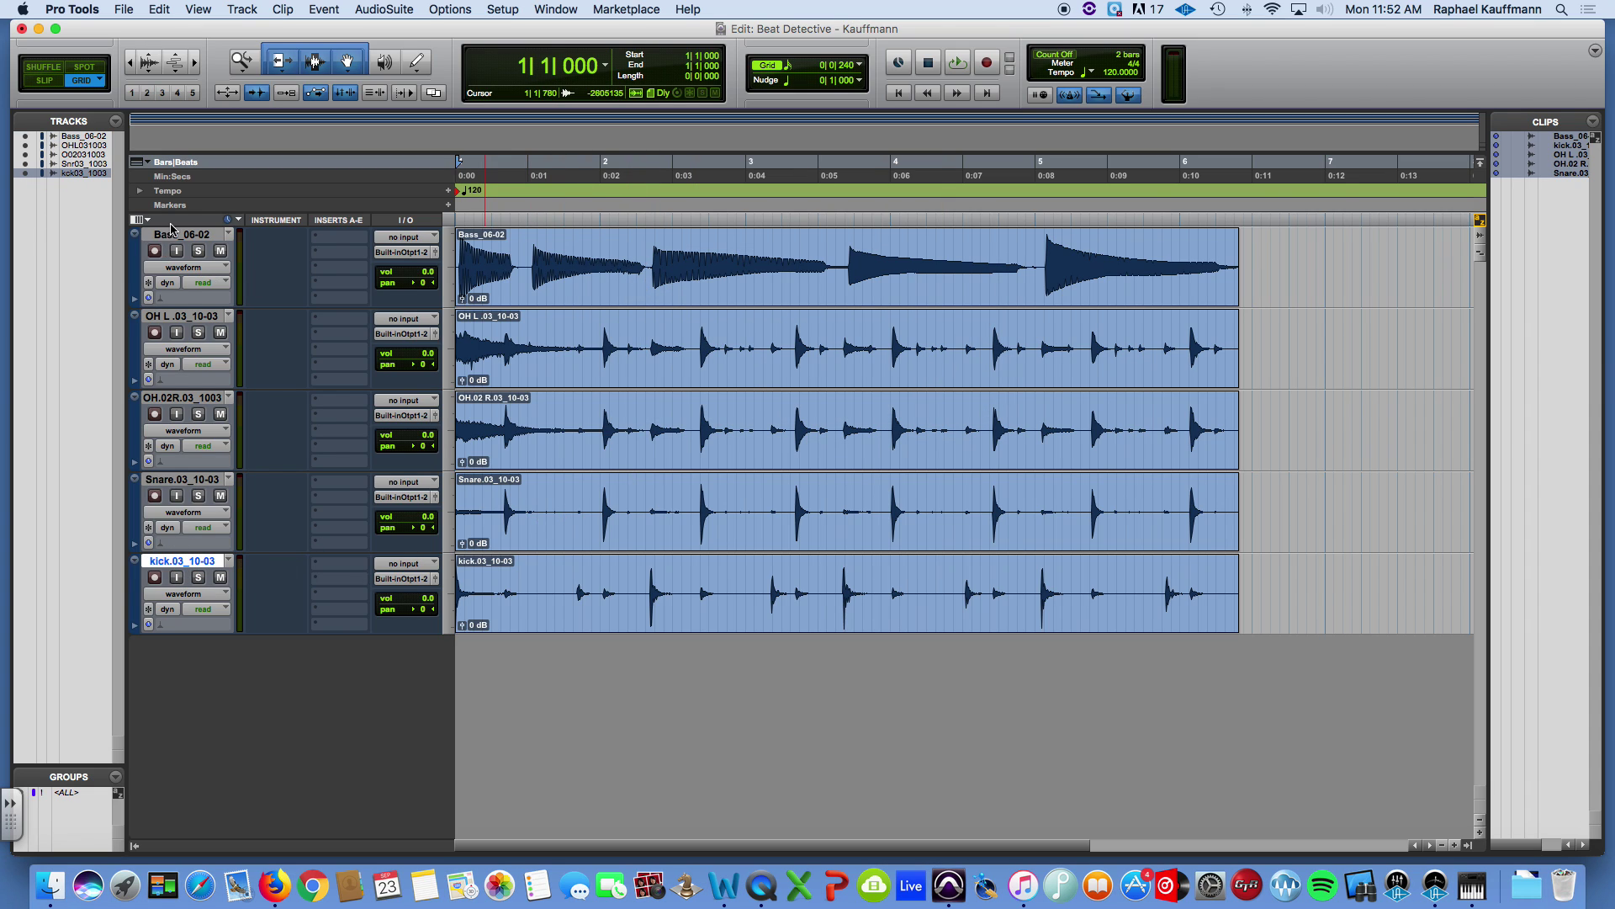
drag(173, 238, 207, 661)
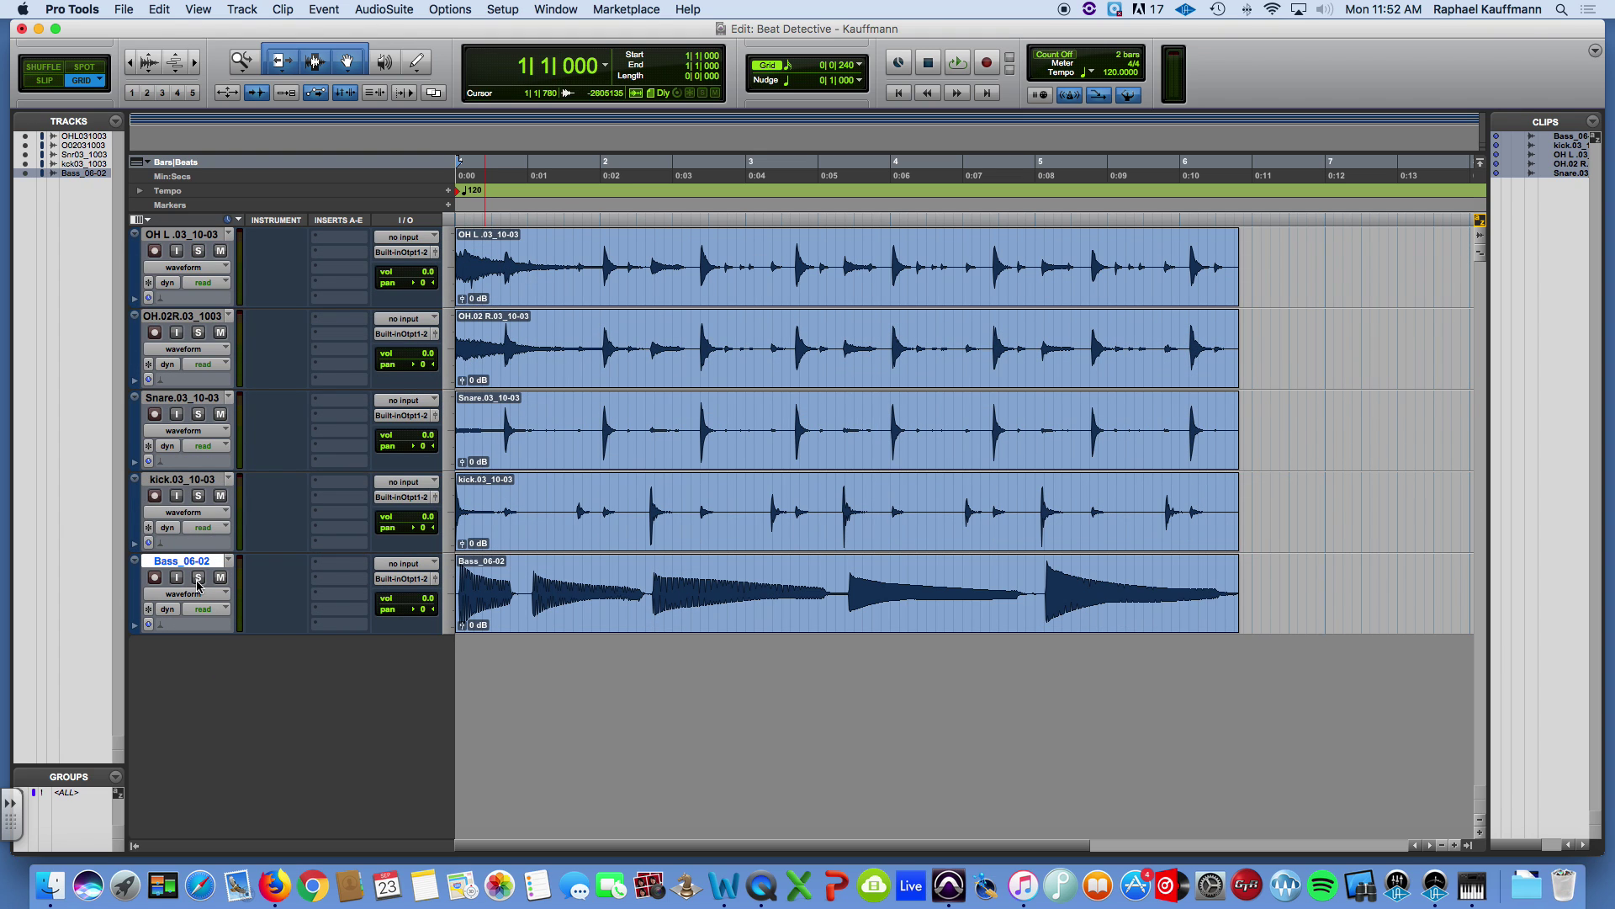
drag(192, 485, 211, 246)
drag(190, 479, 189, 313)
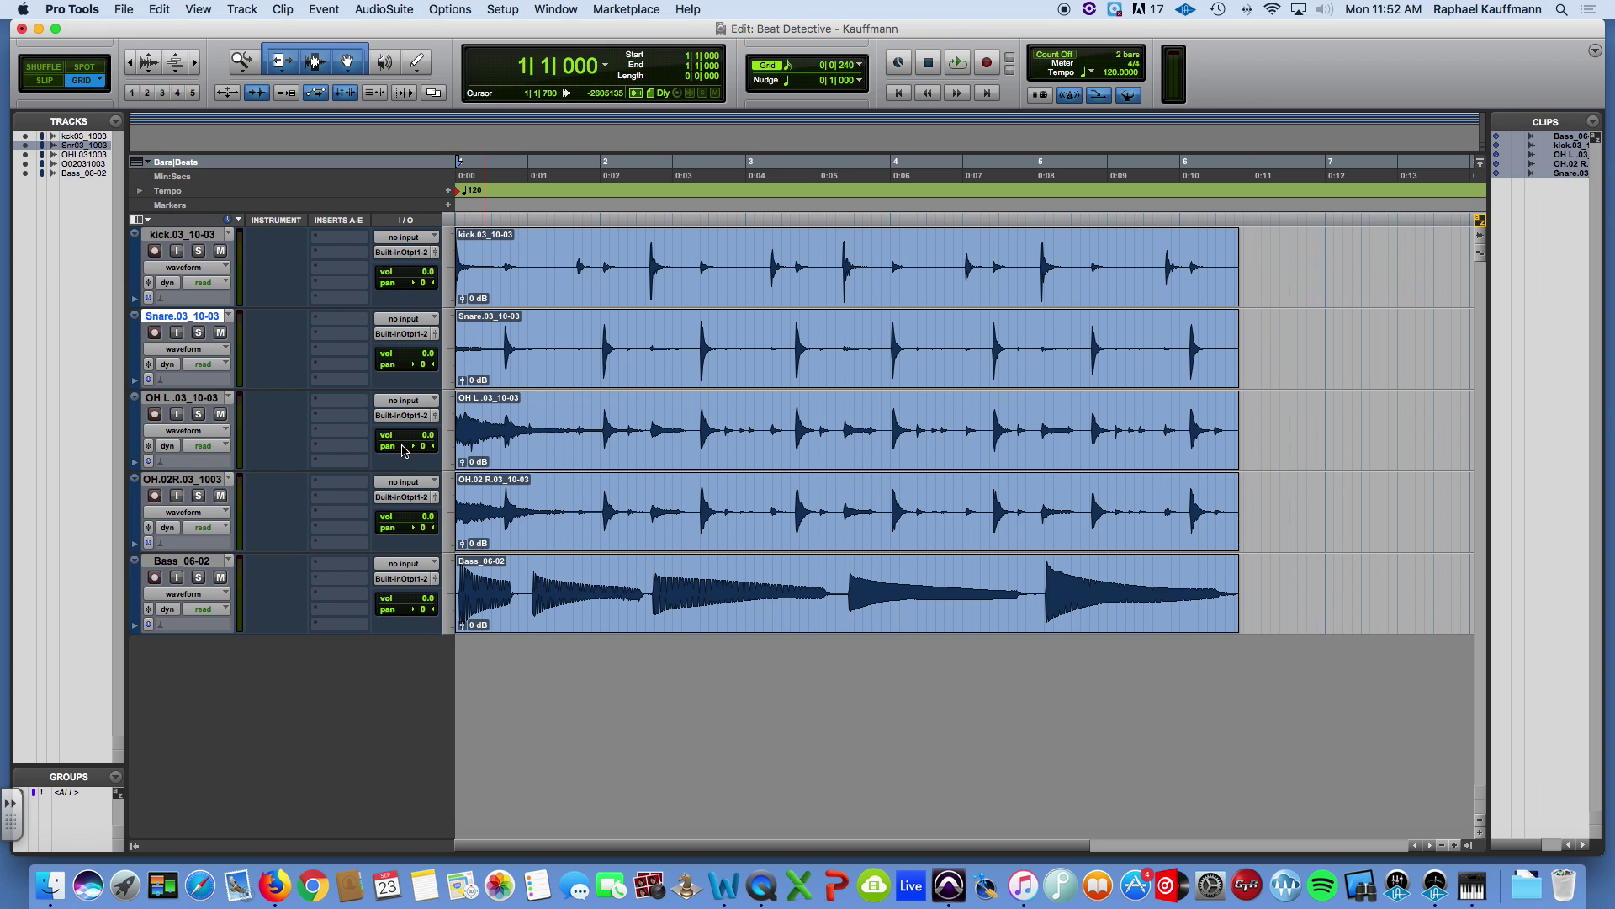
Pan OH L hard left (<100) and OH.02R hard right (100>)
drag(408, 447, 318, 456)
drag(408, 528, 488, 530)
click(538, 284)
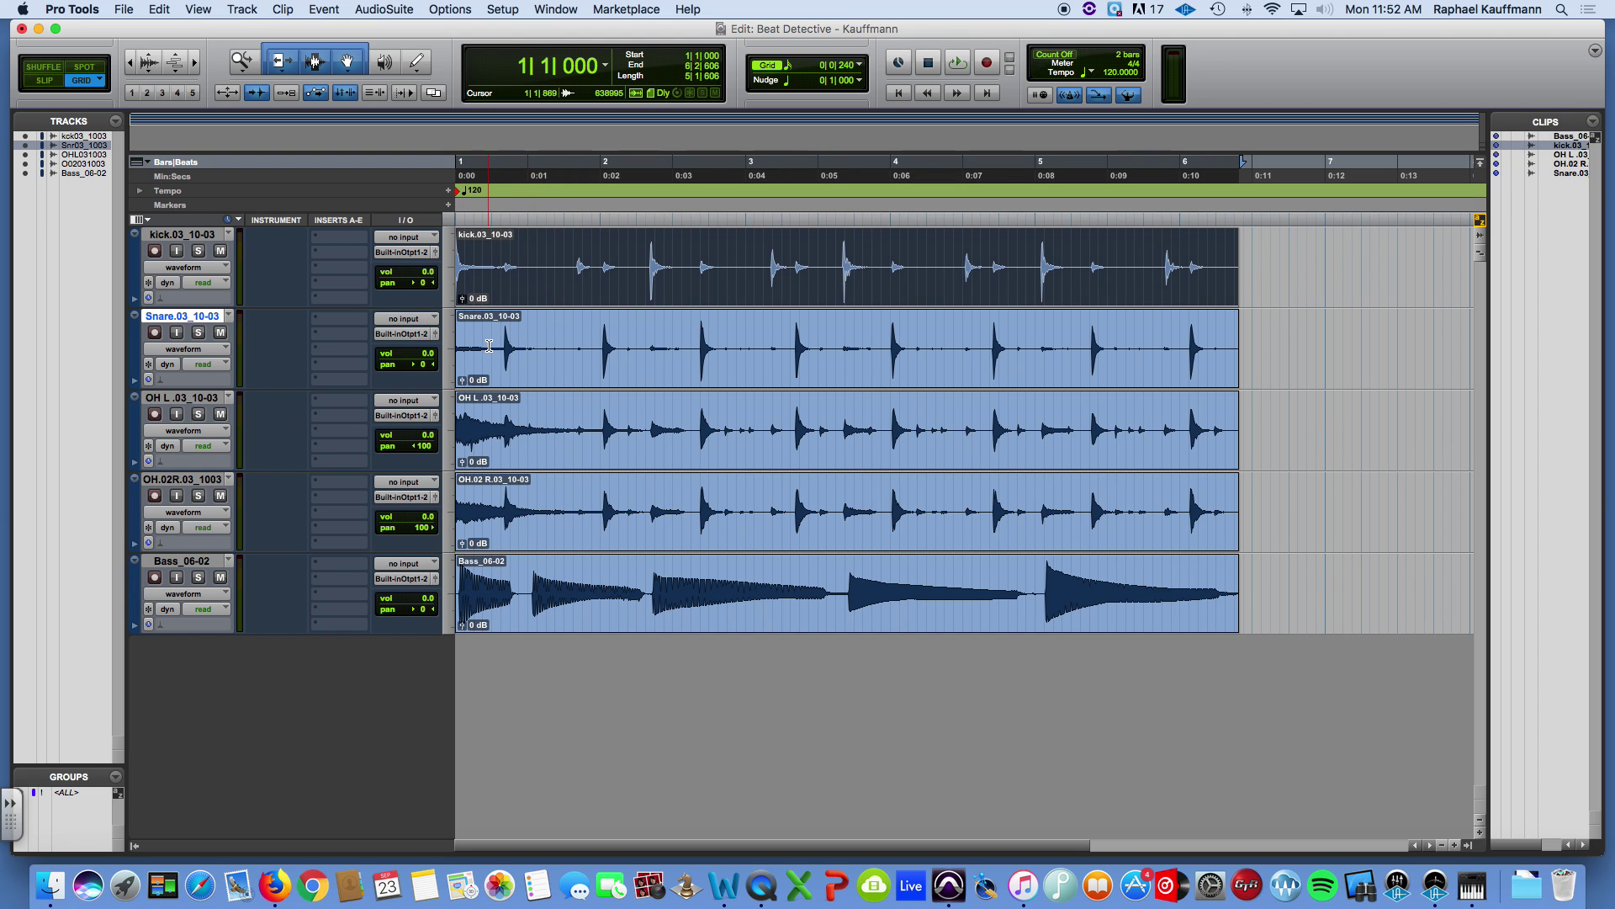
key(super+equal)
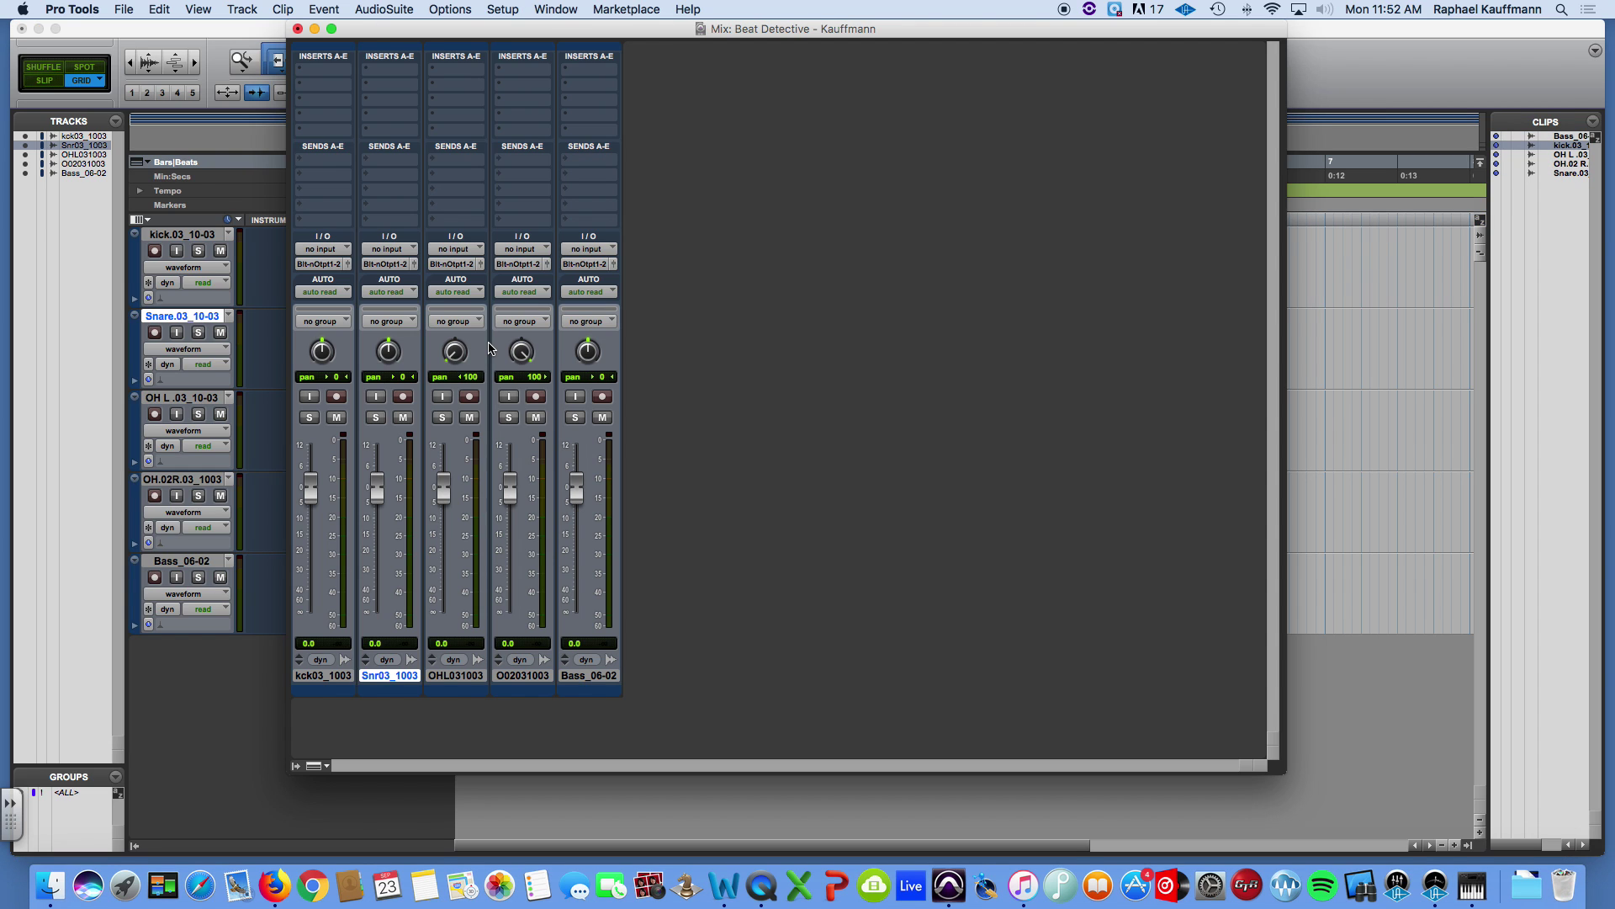
key(super+equal)
key(space)
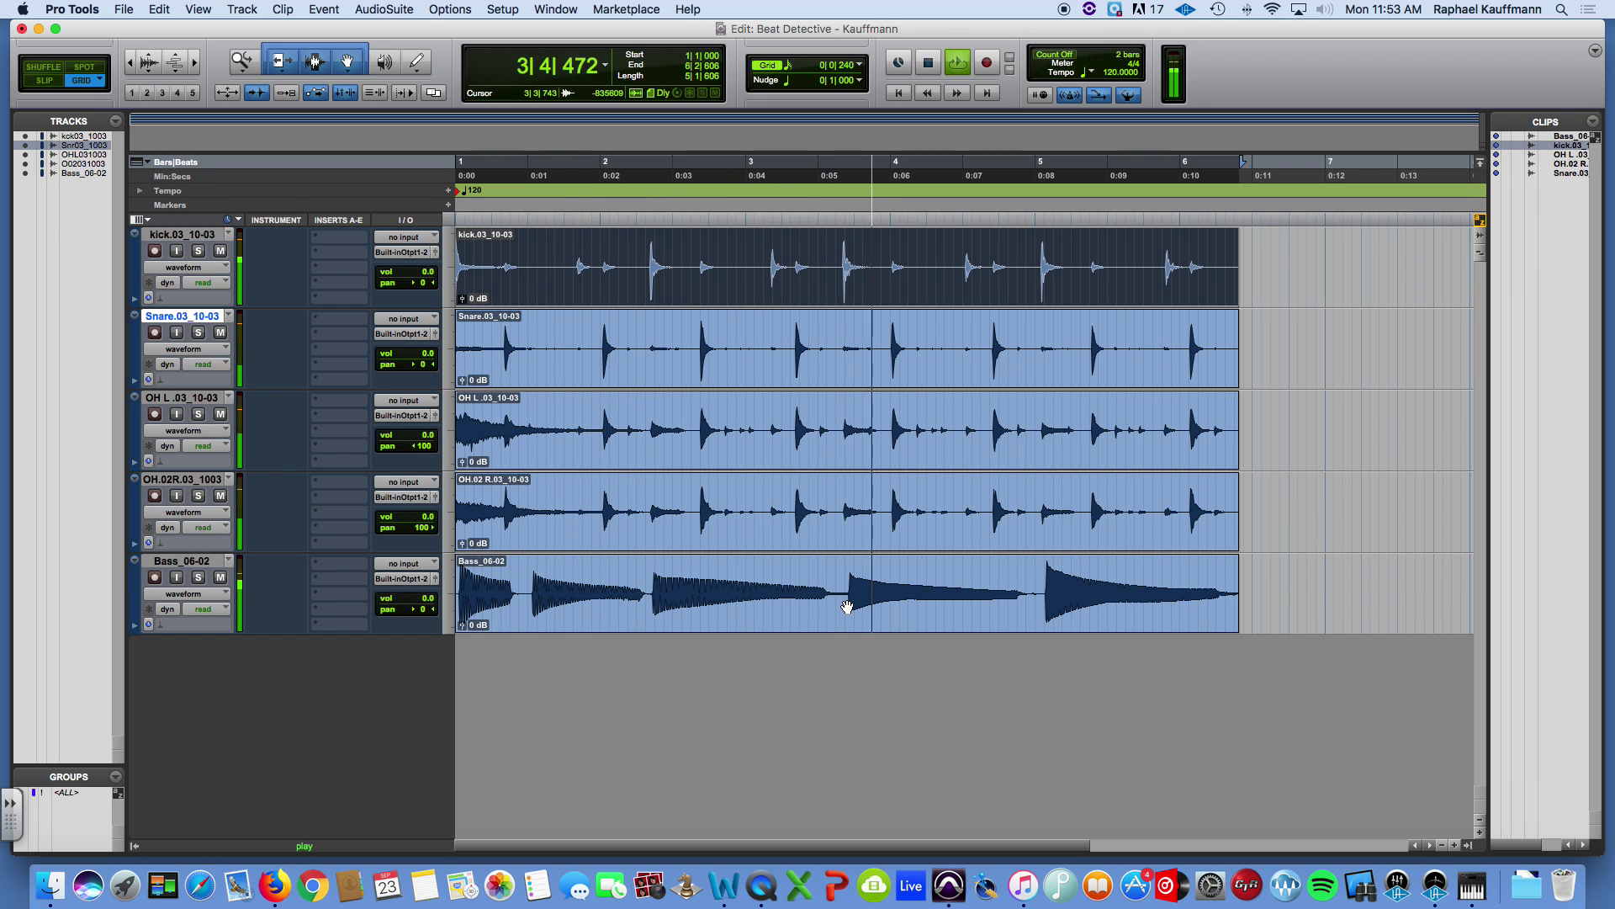
key(space)
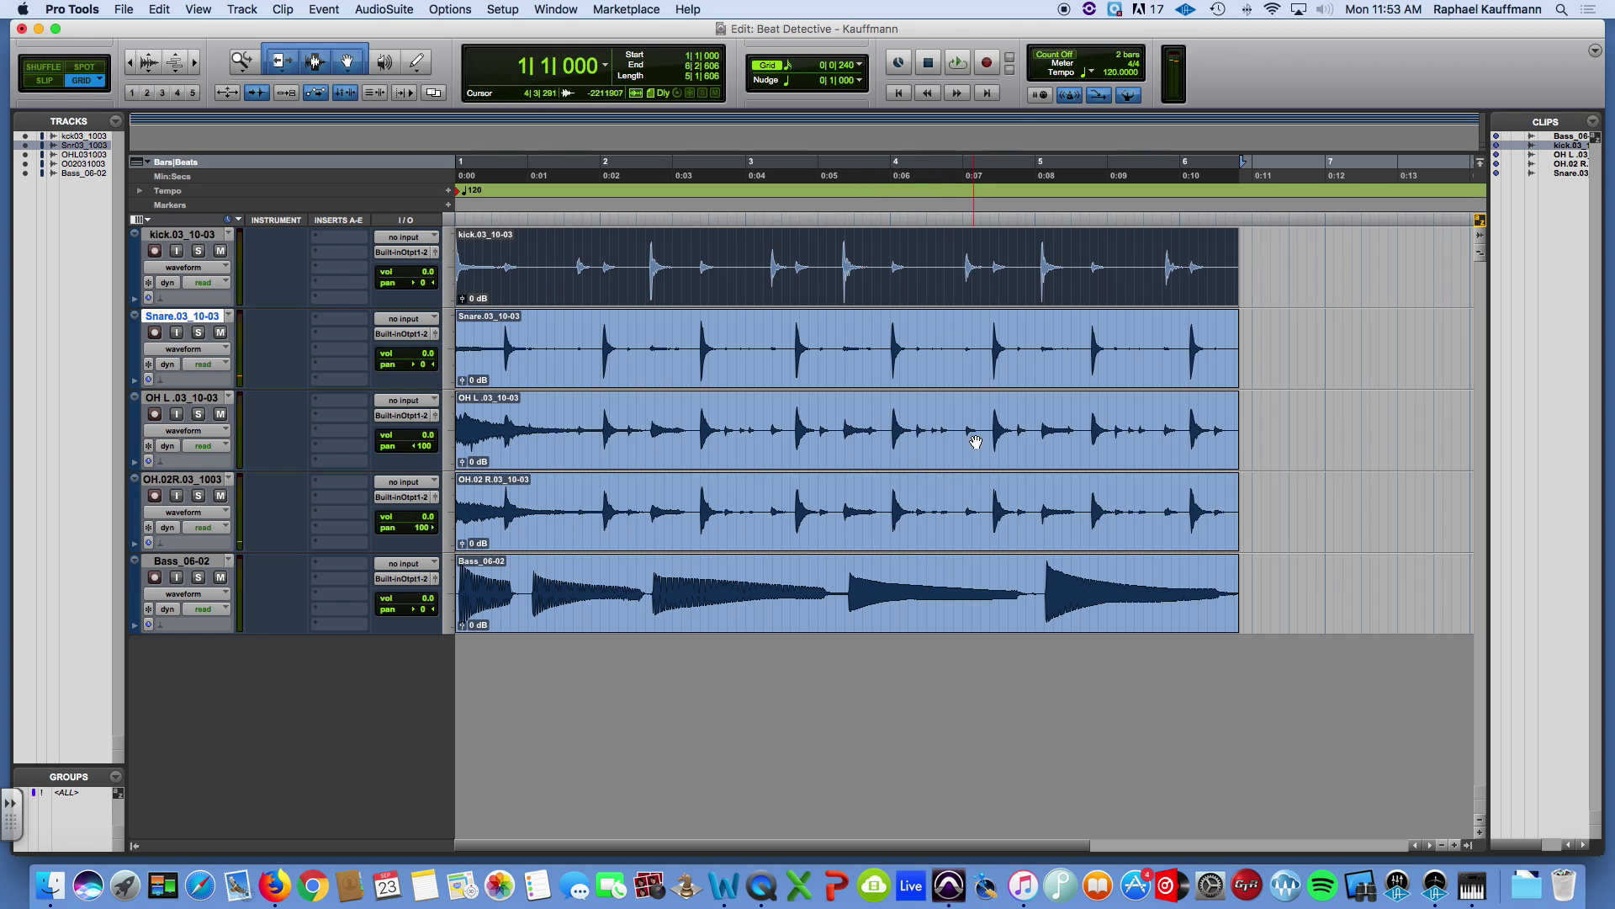
Audition playback from bar 3 and switch the edit mode from Grid to Slip
shift+click(845, 363)
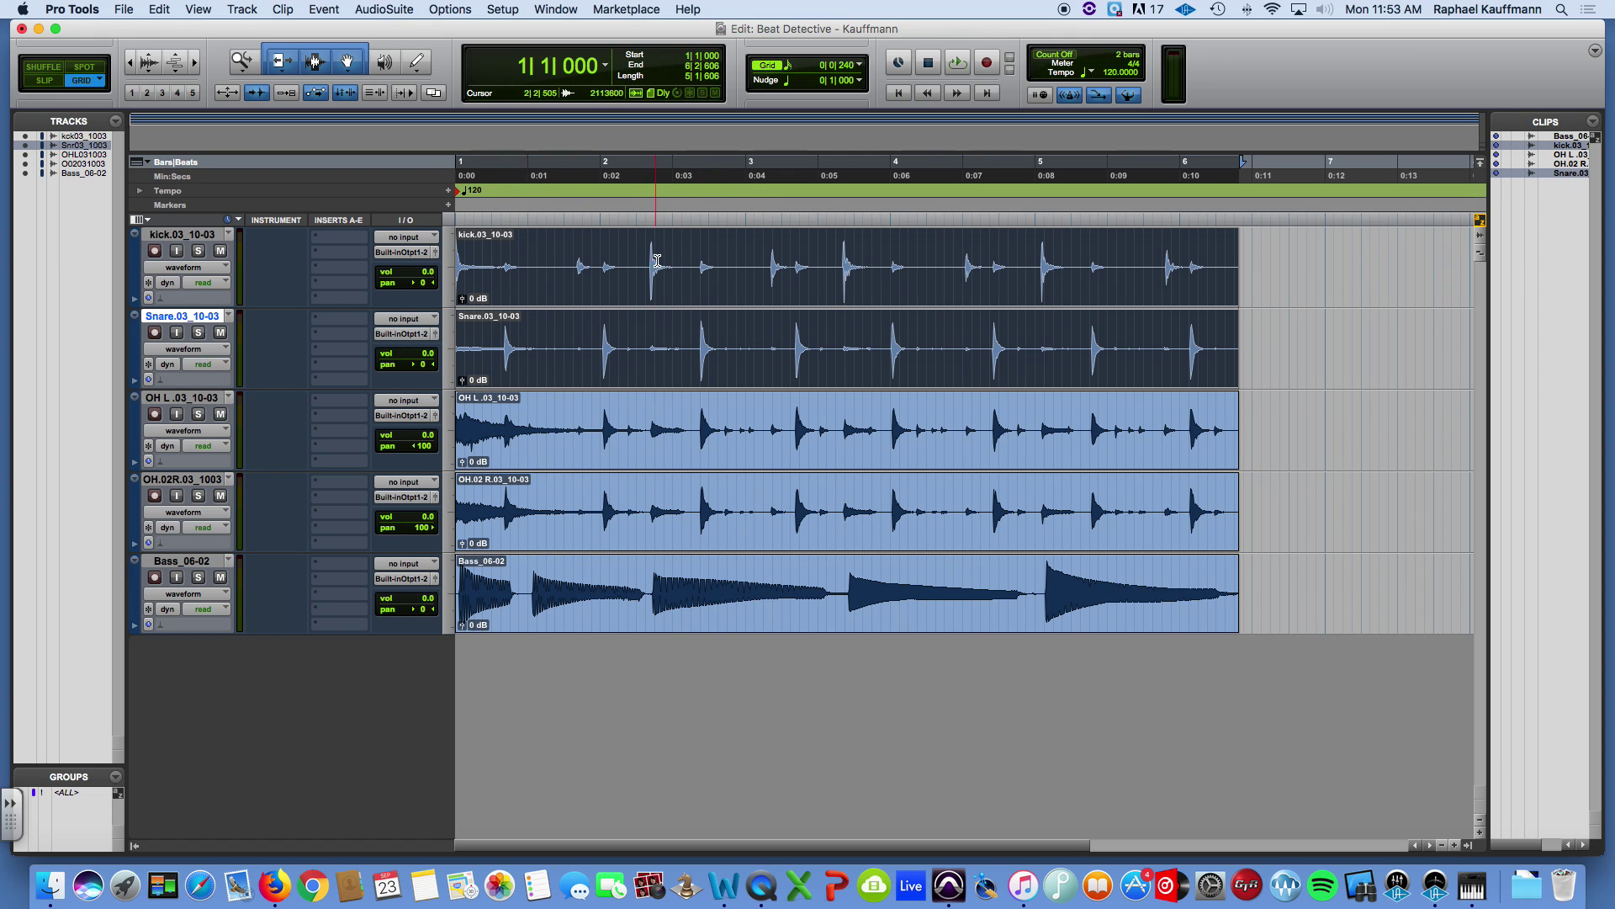
click(764, 260)
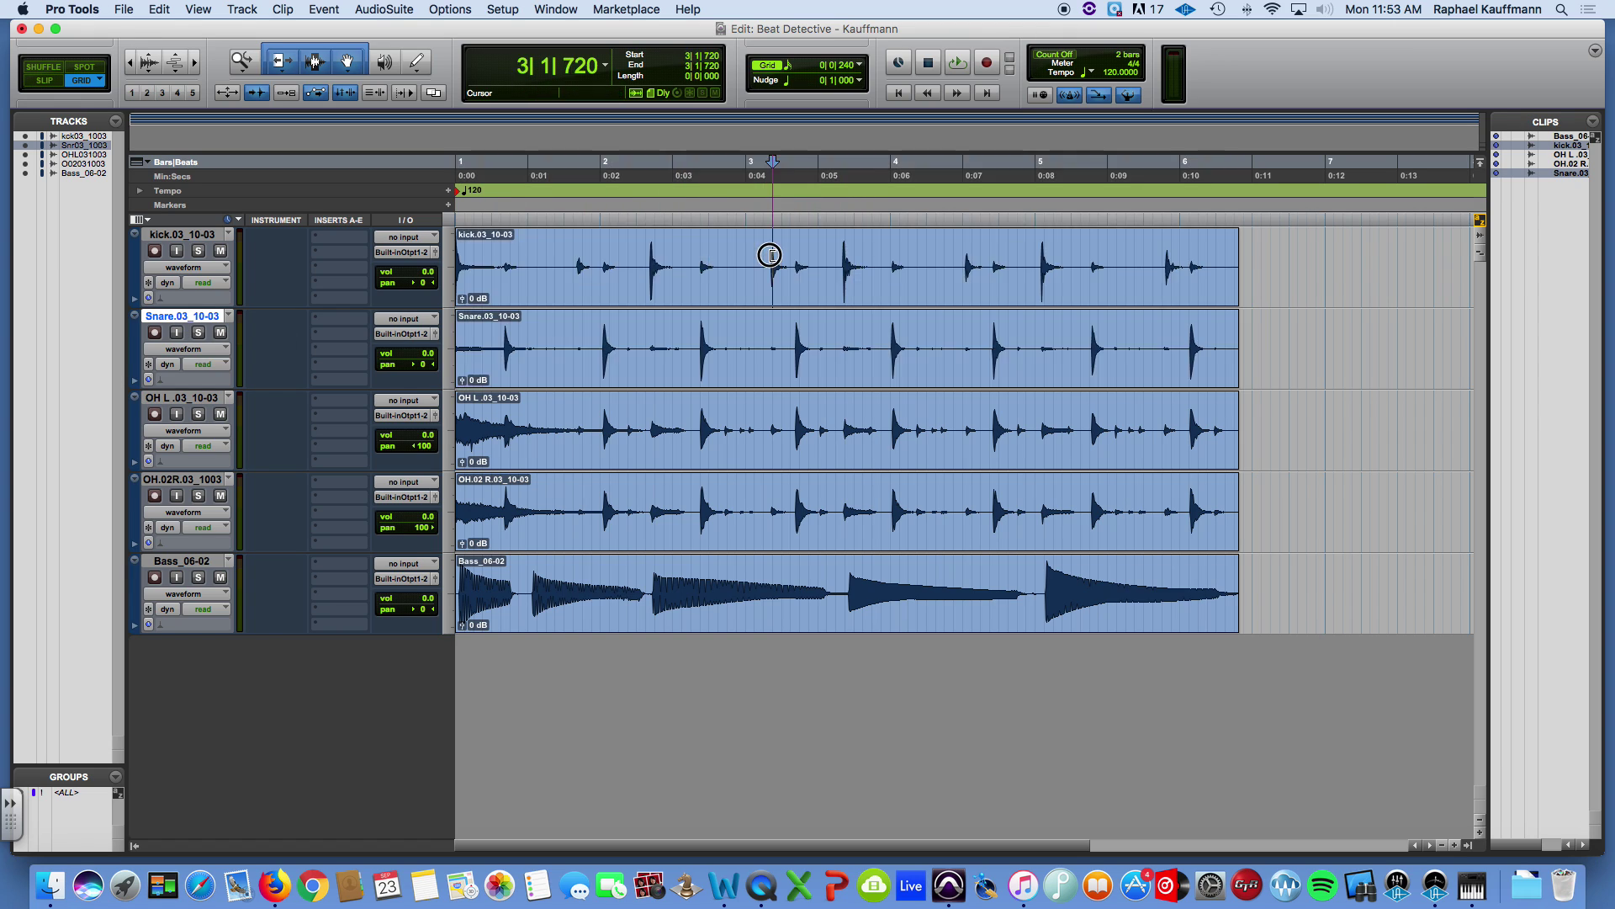
key(space)
key(space)
key(space)
key(F3)
key(space)
click(756, 252)
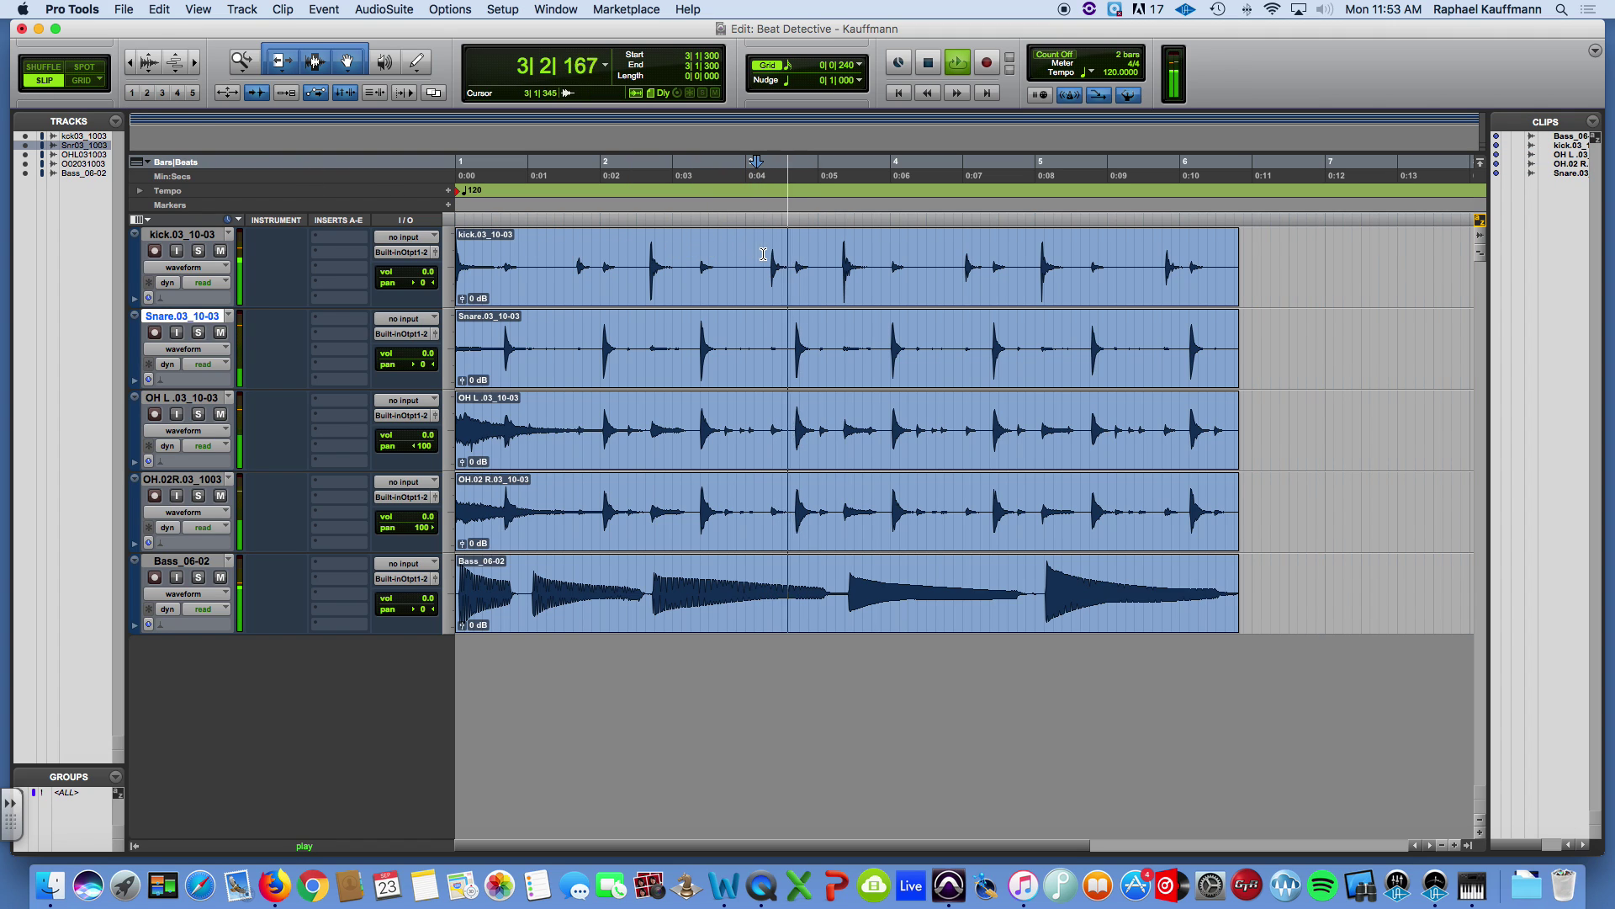
key(space)
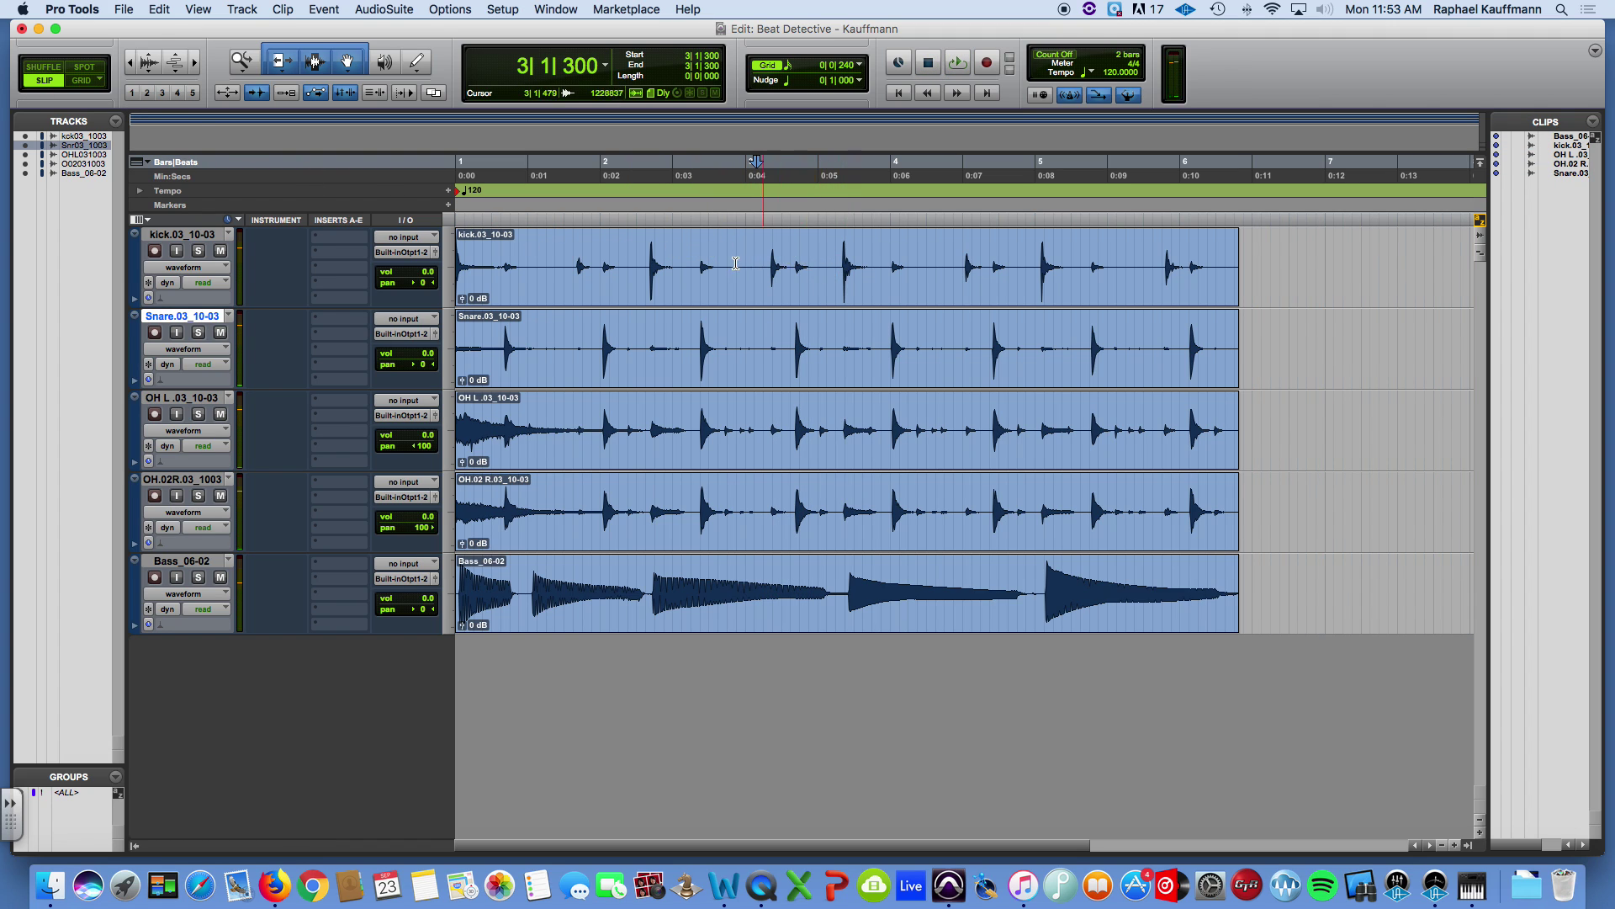
Make trial selections and insertion points on the kick, snare and OH L clips
drag(696, 261, 720, 261)
click(594, 250)
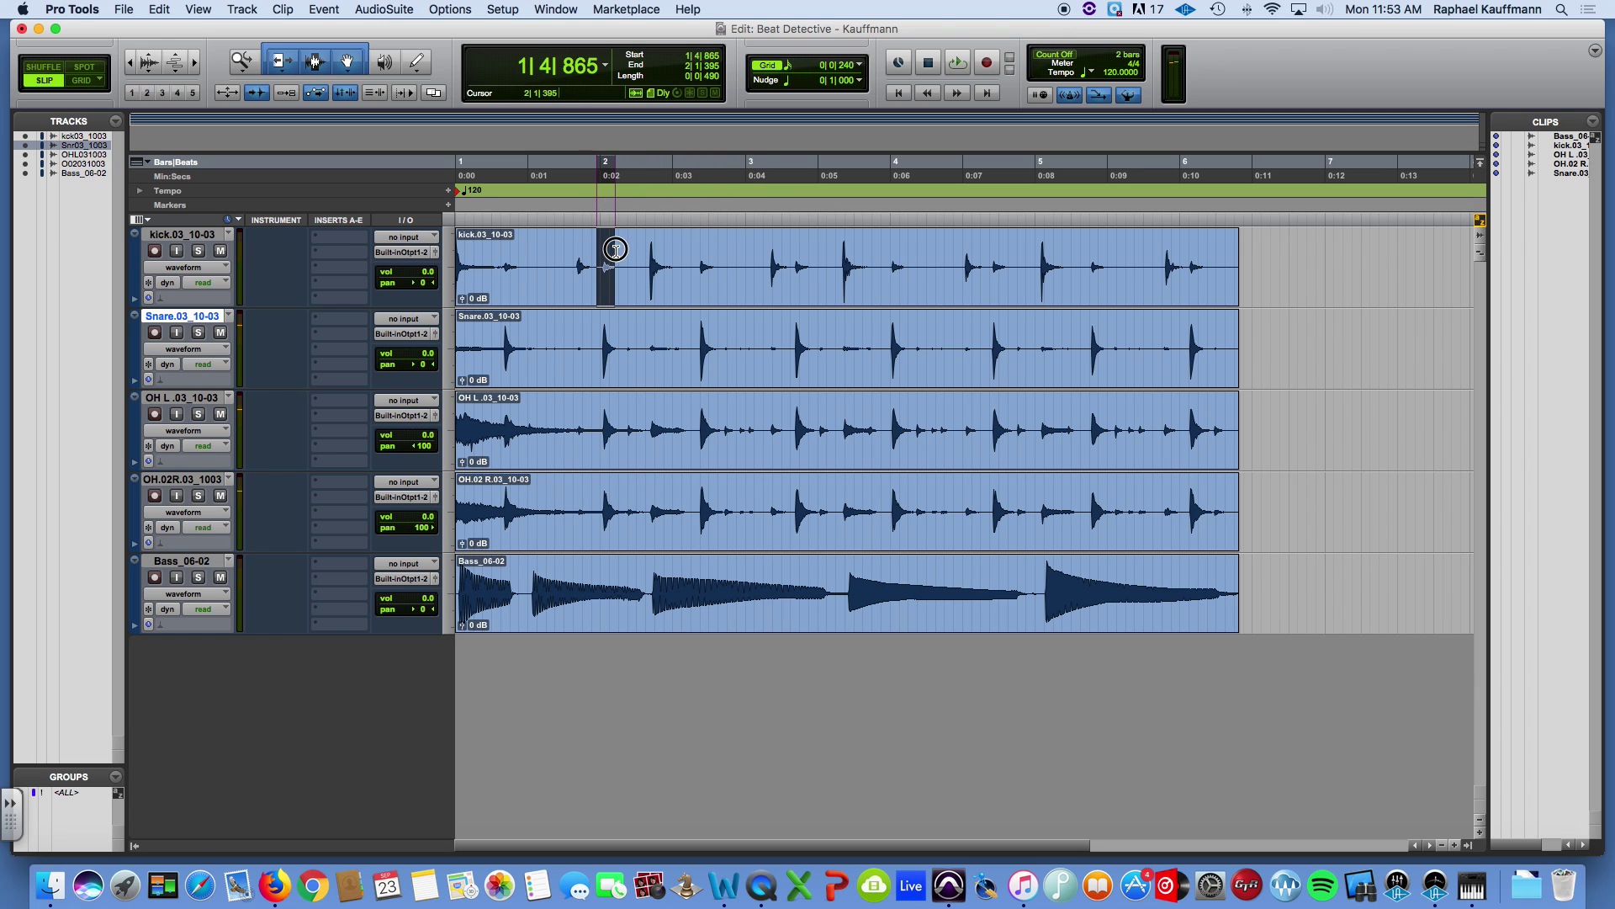
click(812, 298)
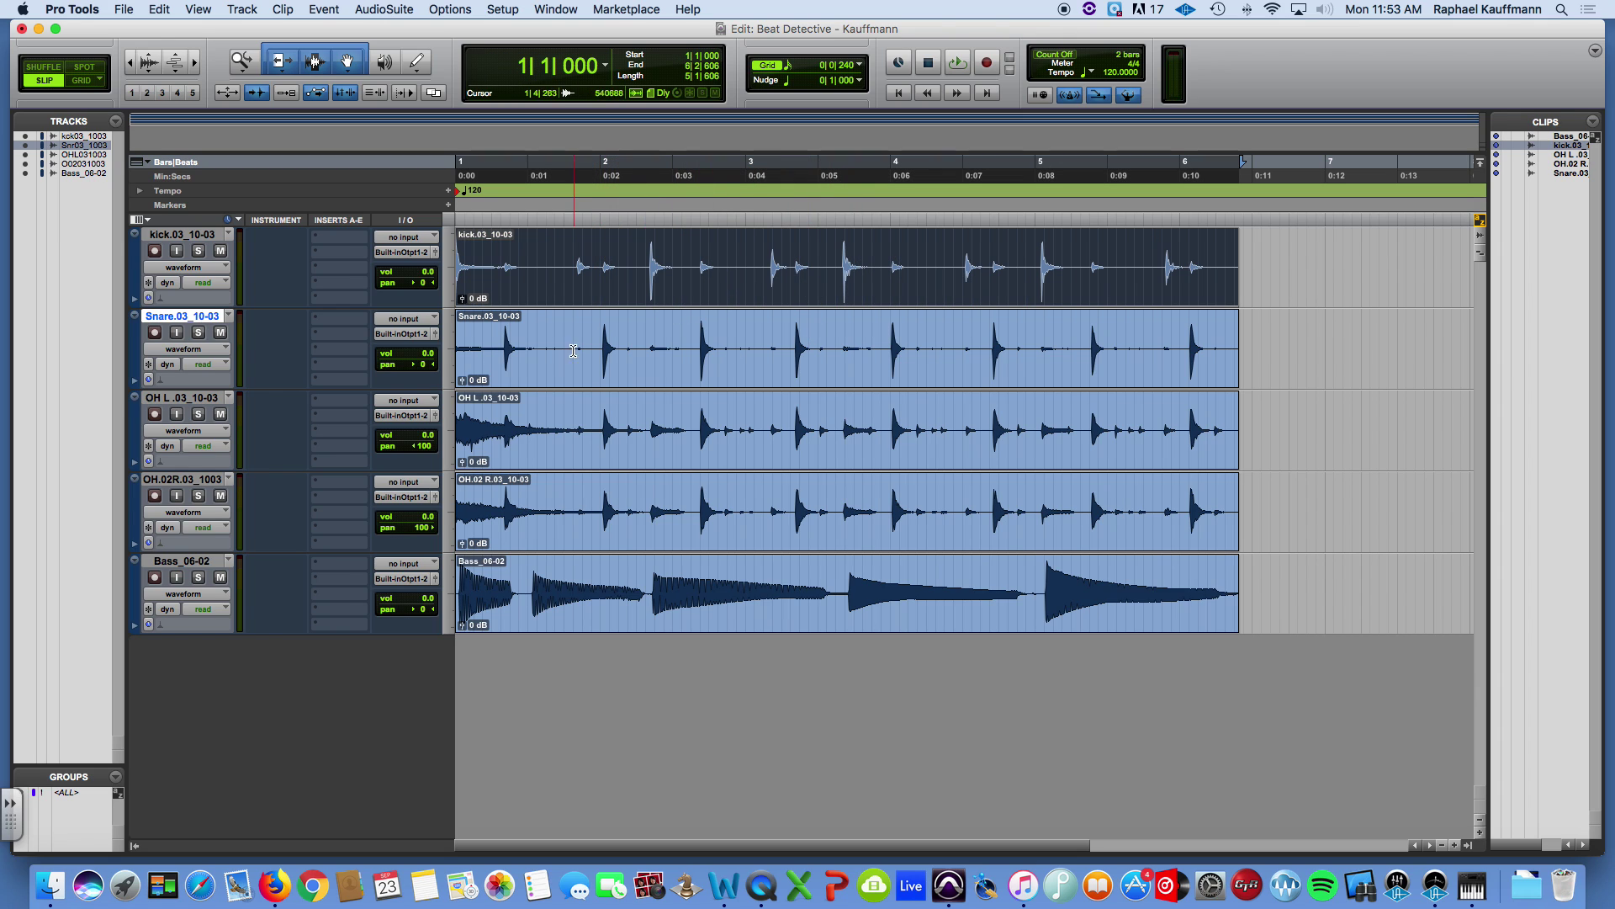
click(604, 341)
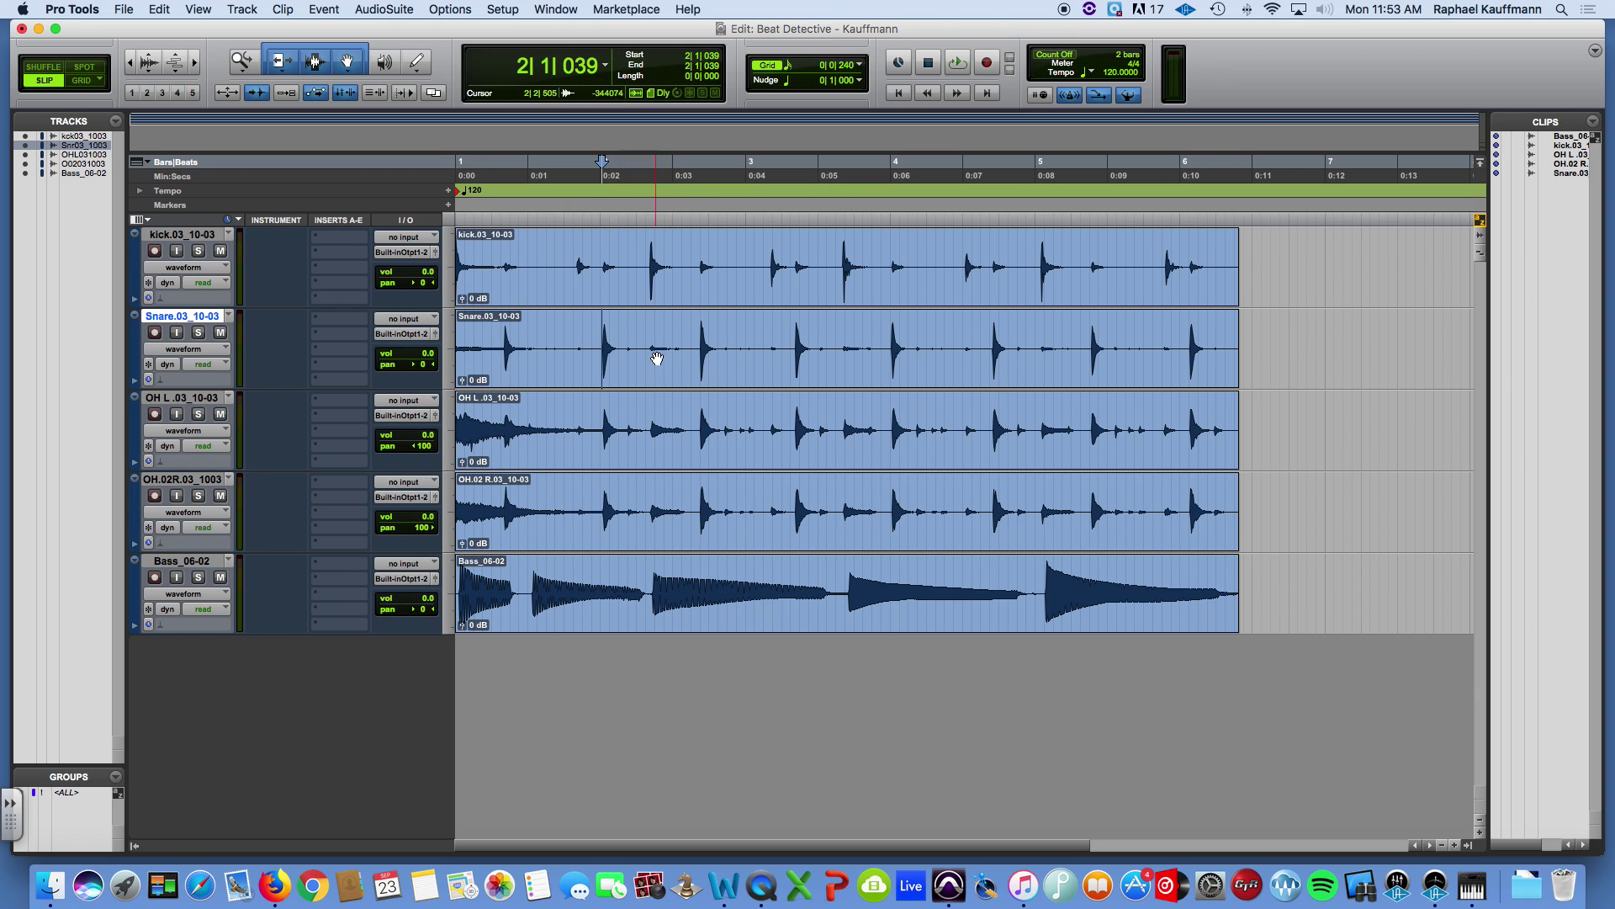
click(607, 444)
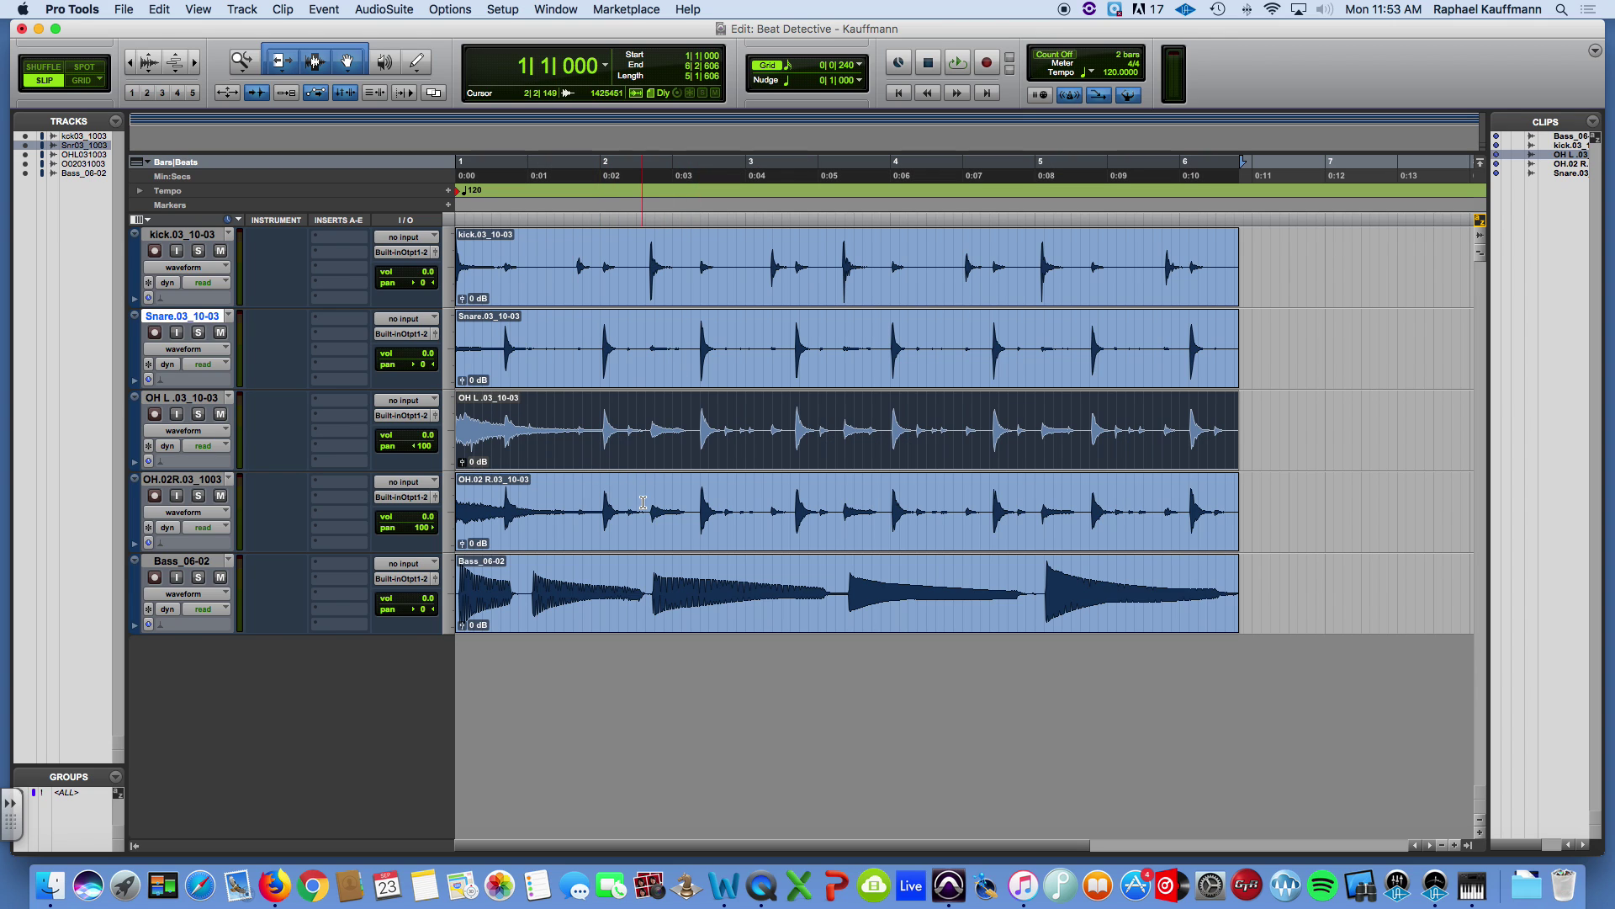
click(508, 425)
drag(508, 424, 454, 425)
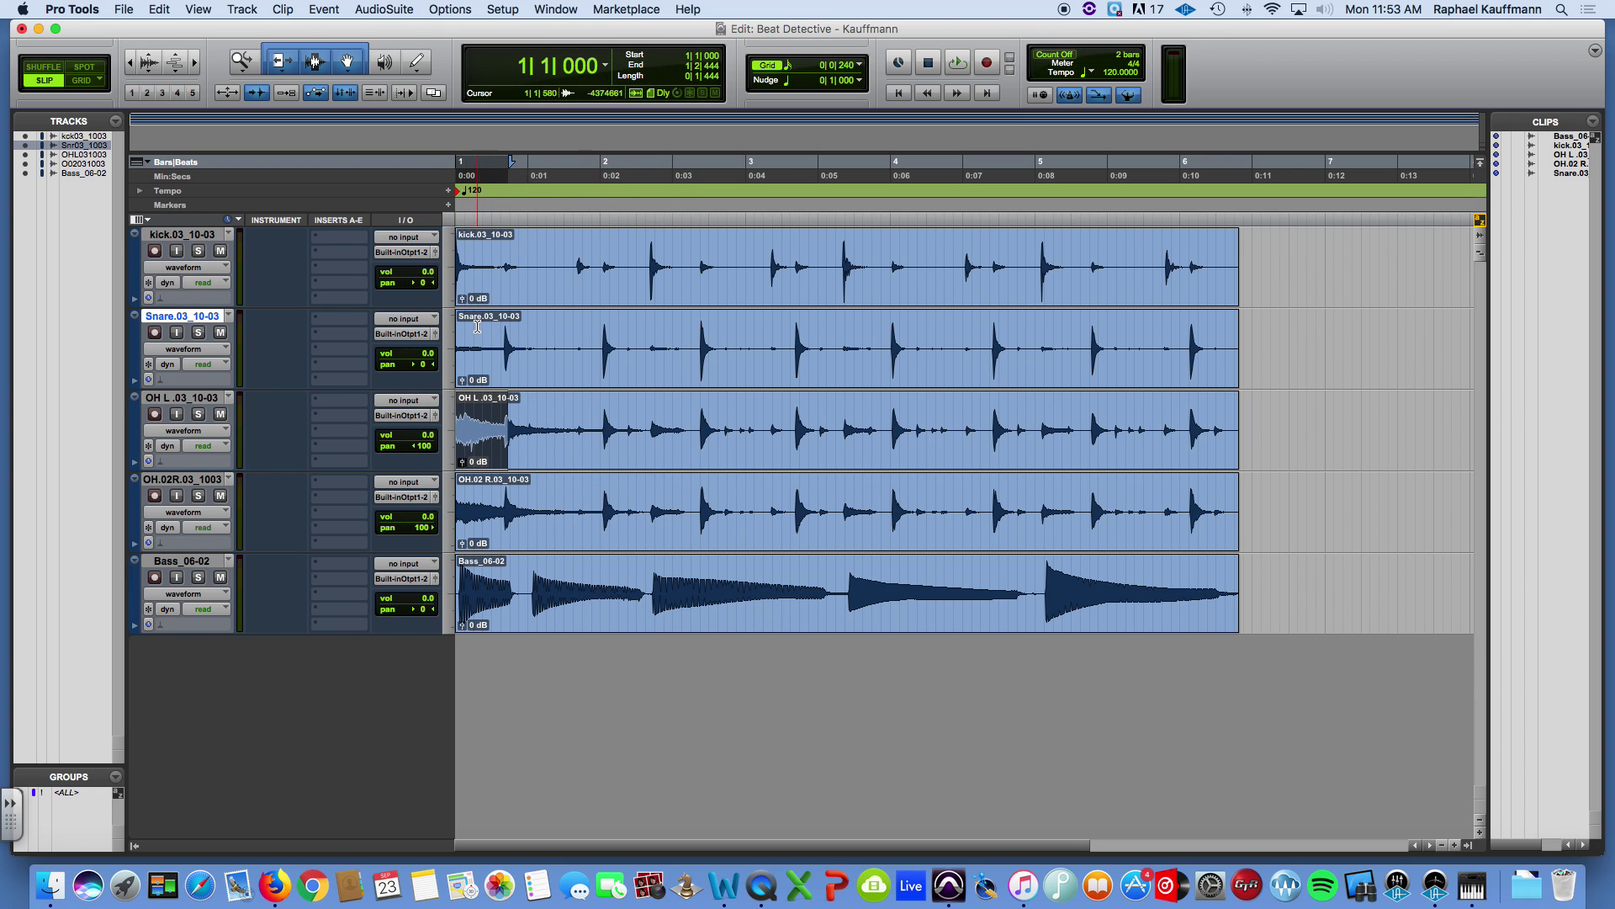
drag(727, 425, 767, 425)
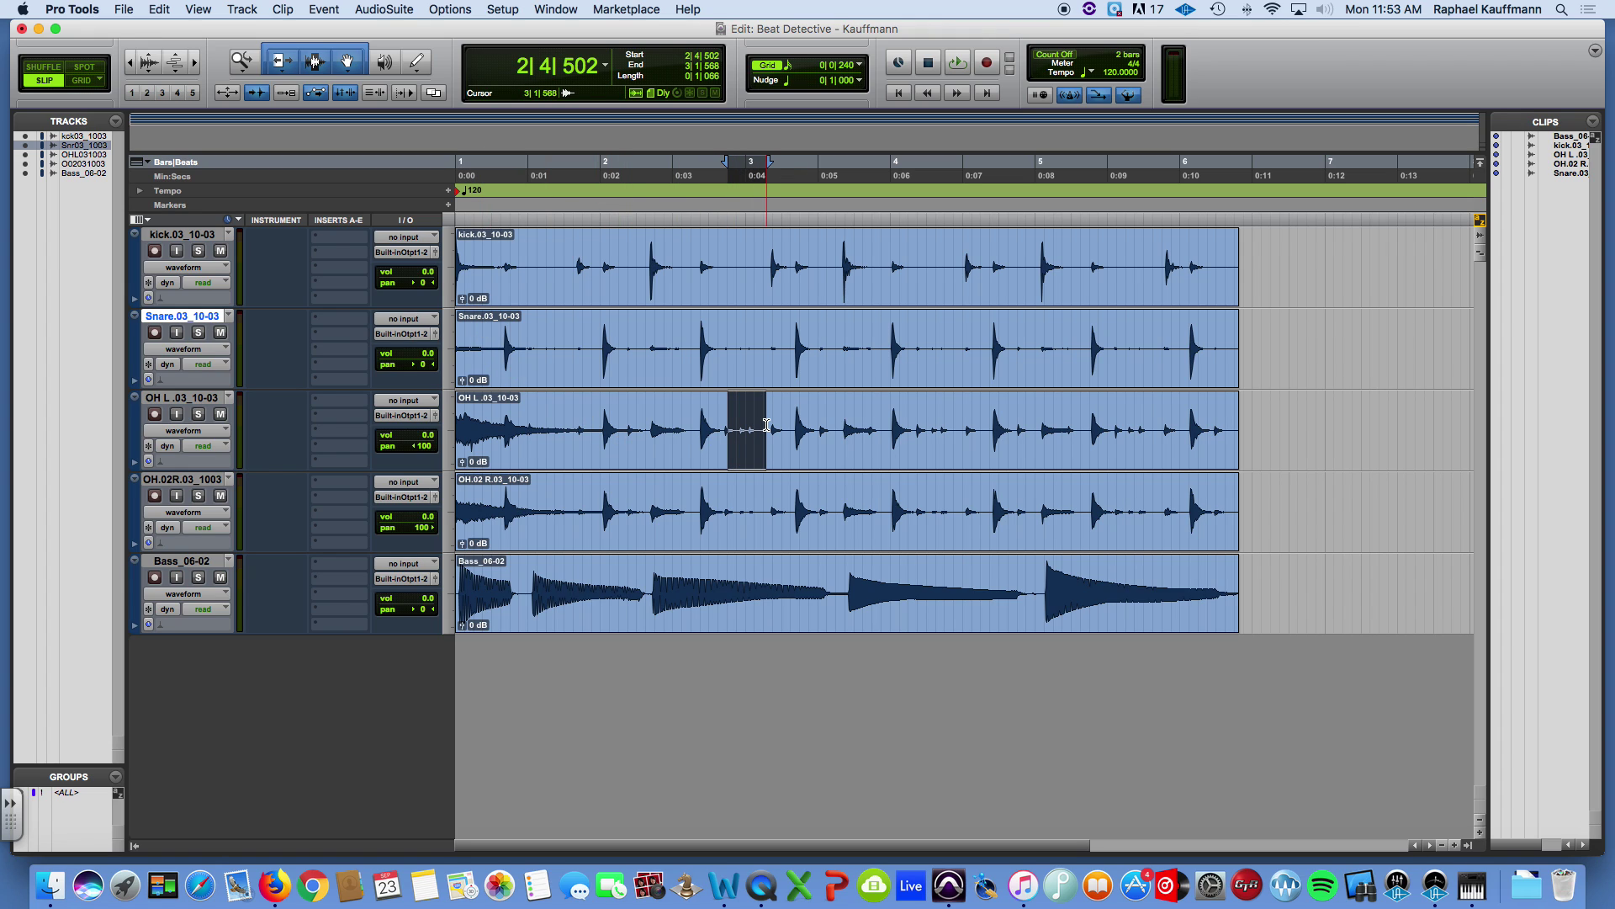
Select all clips with Cmd+A, then deselect the kick clip
double_click(705, 273)
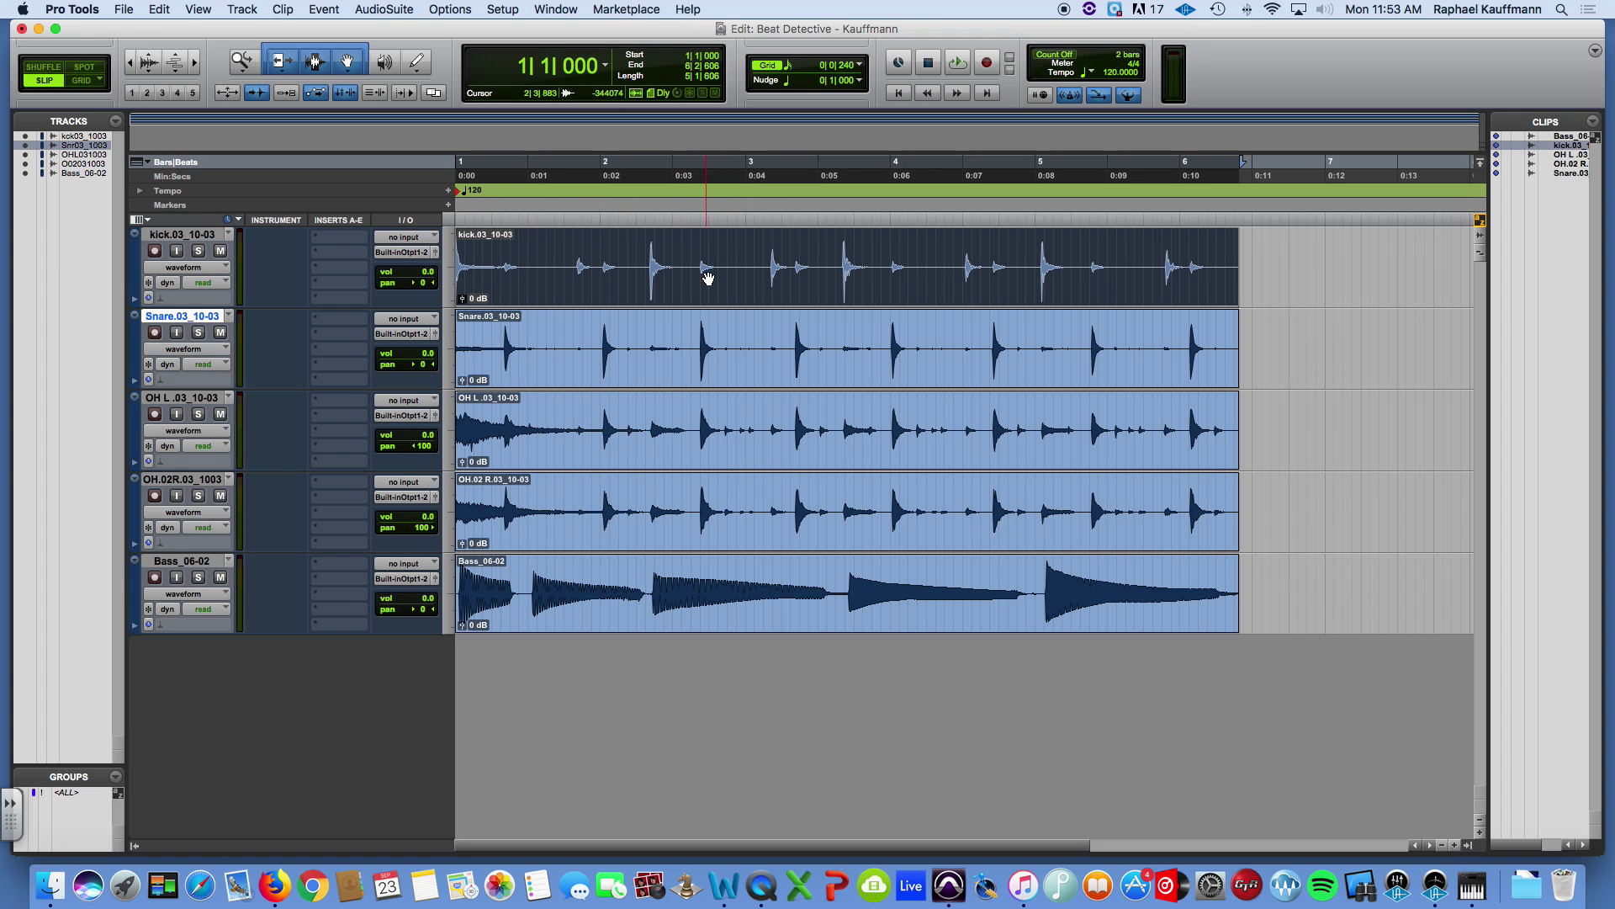
shift+click(748, 367)
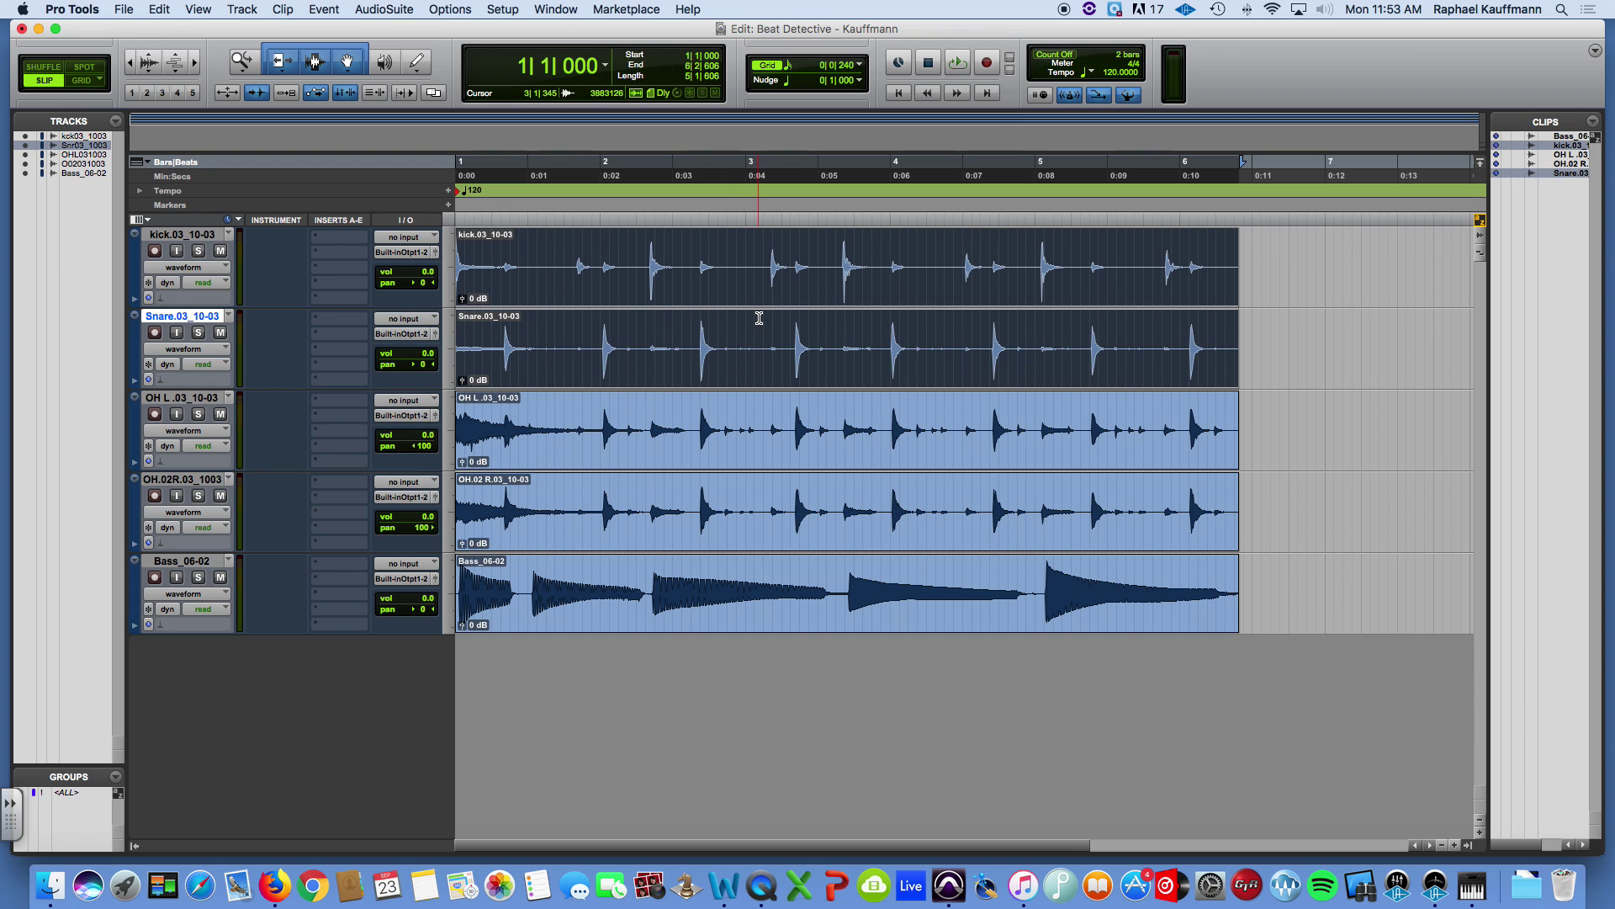
shift+click(841, 437)
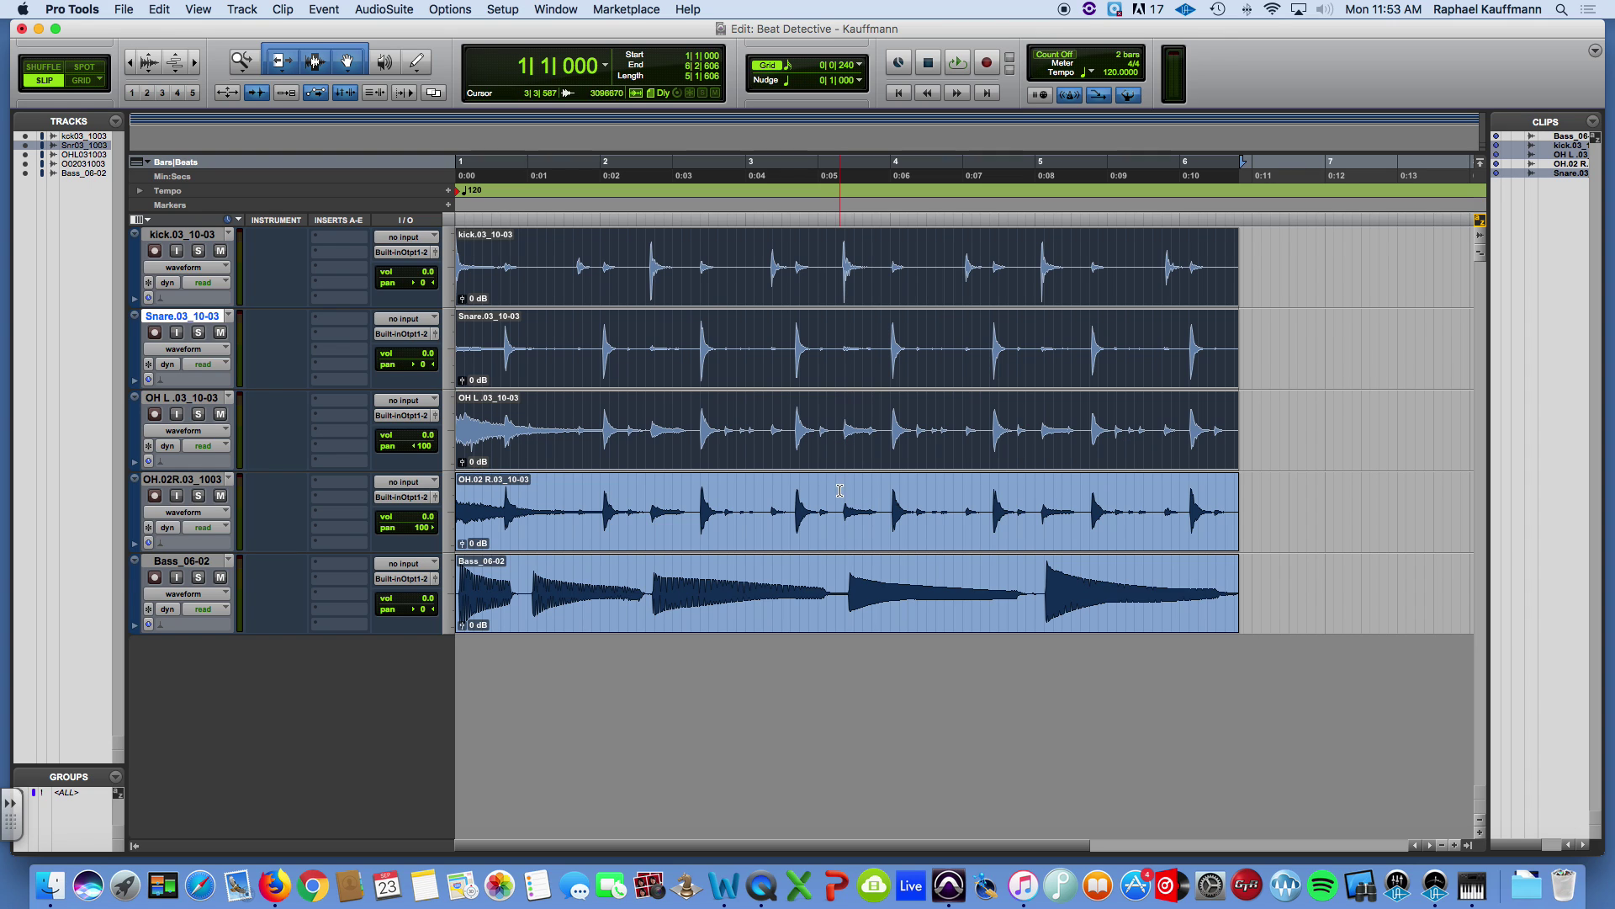
shift+click(829, 516)
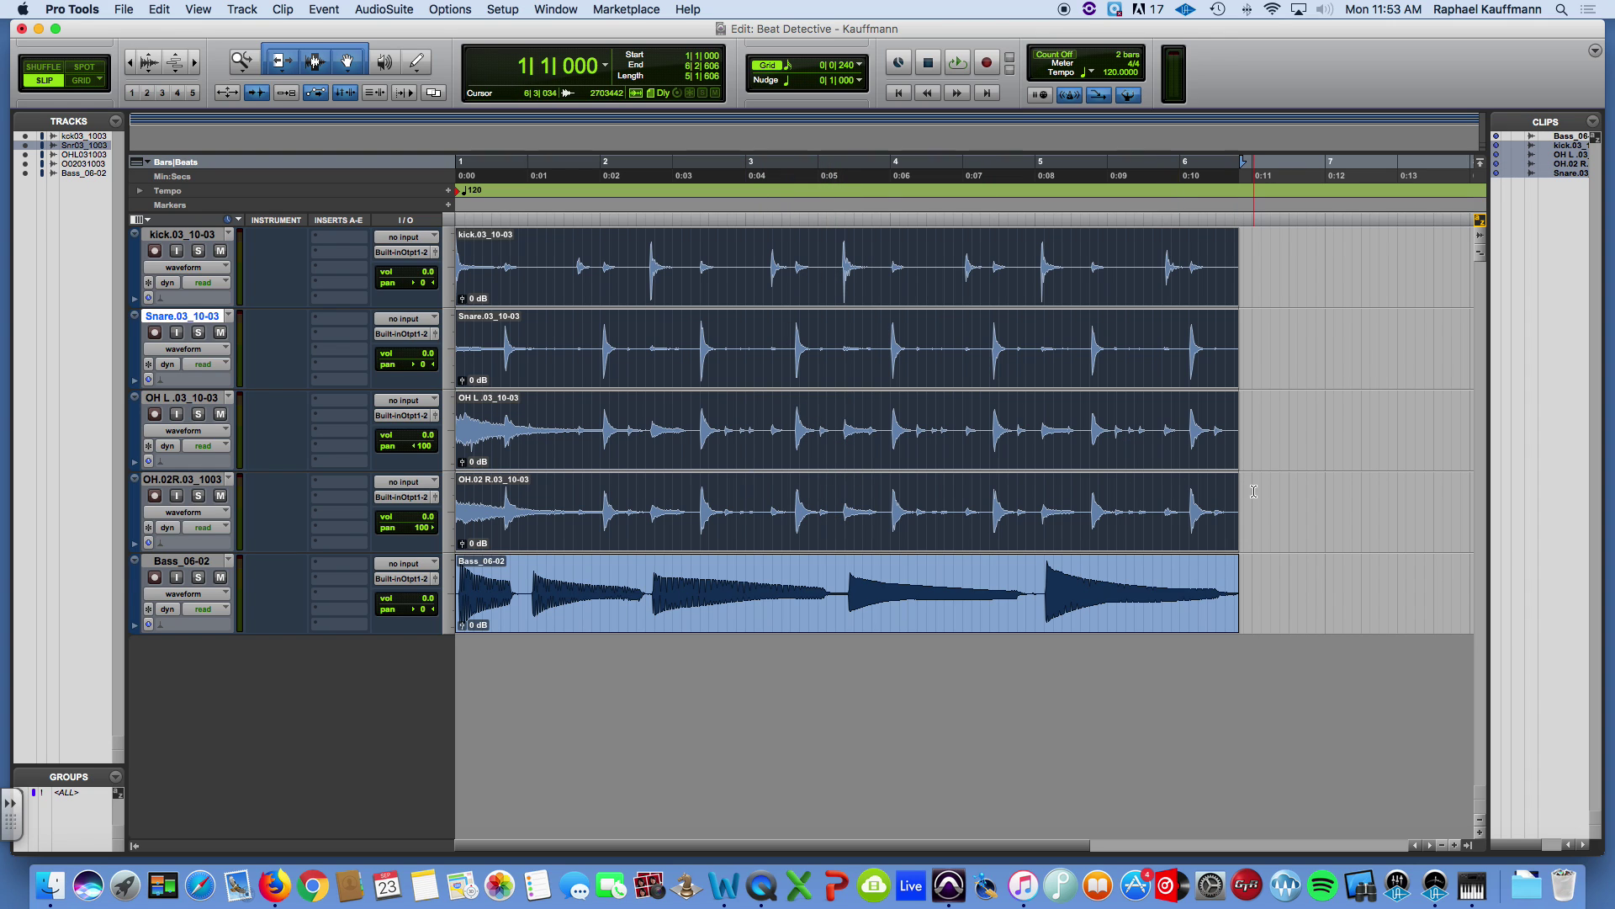
key(super+a)
shift+click(661, 296)
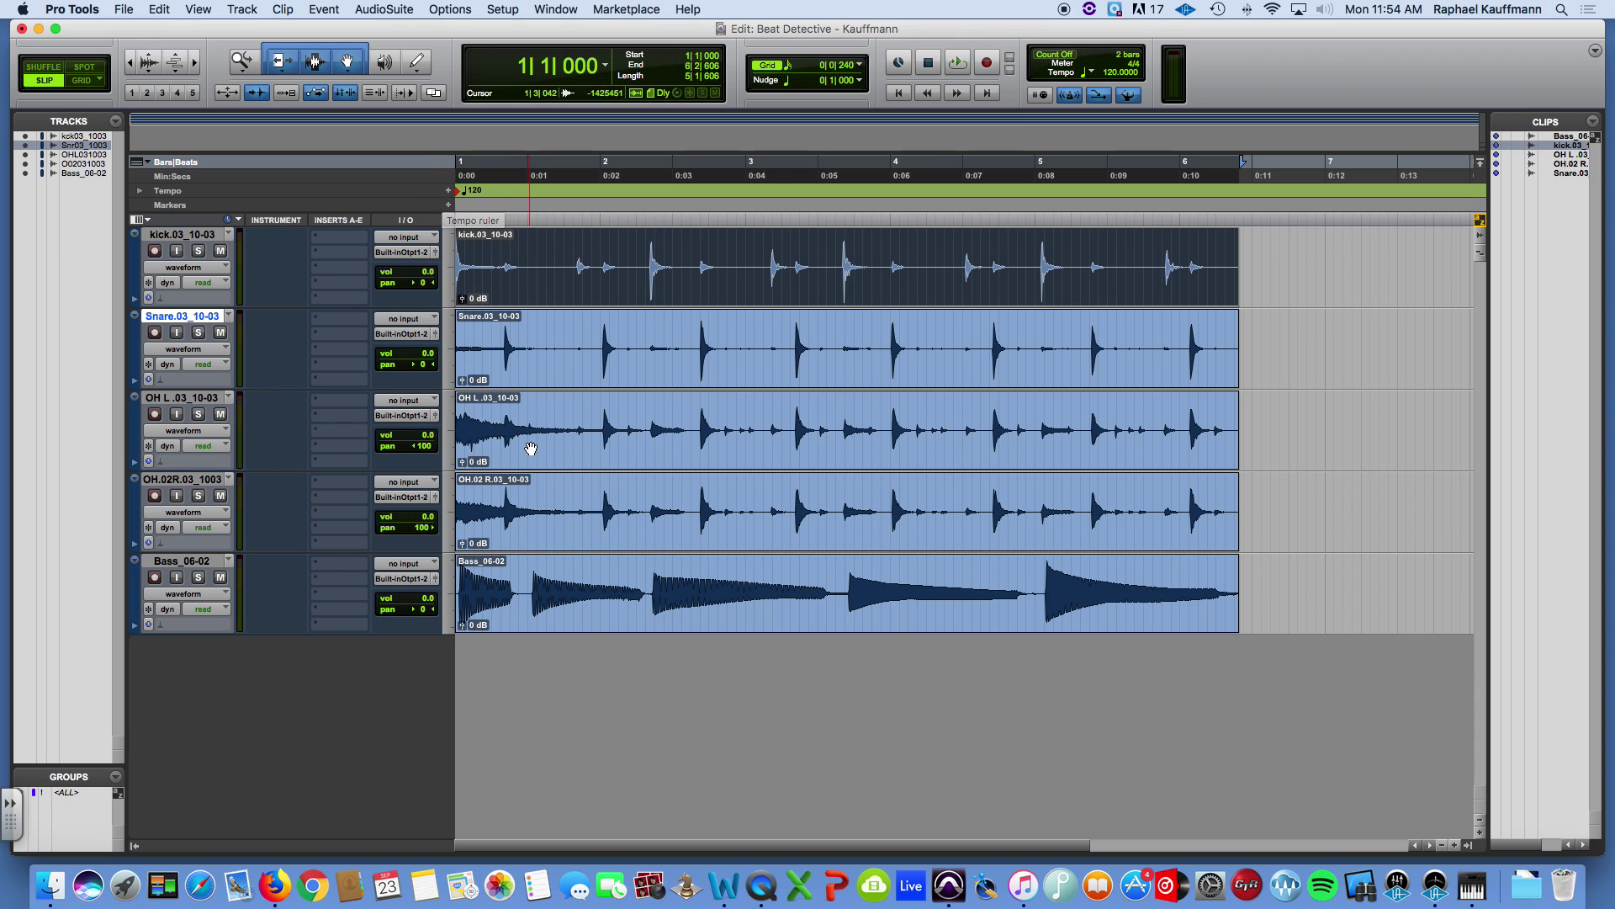
Create a Click track, move it below the bass, and briefly play the session
click(242, 9)
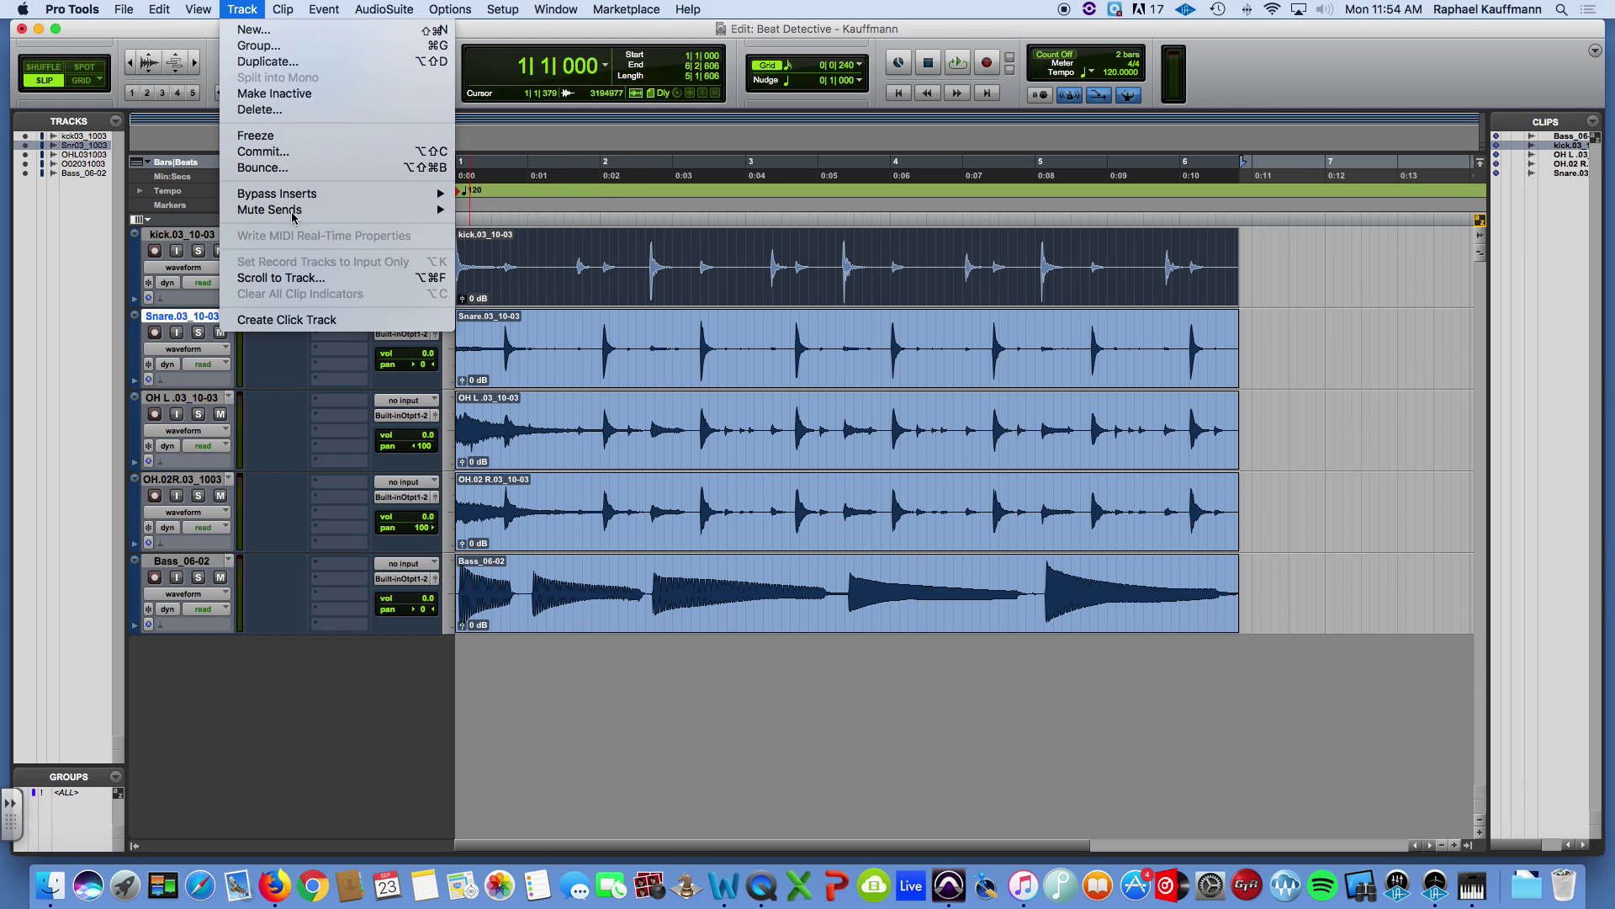
click(308, 320)
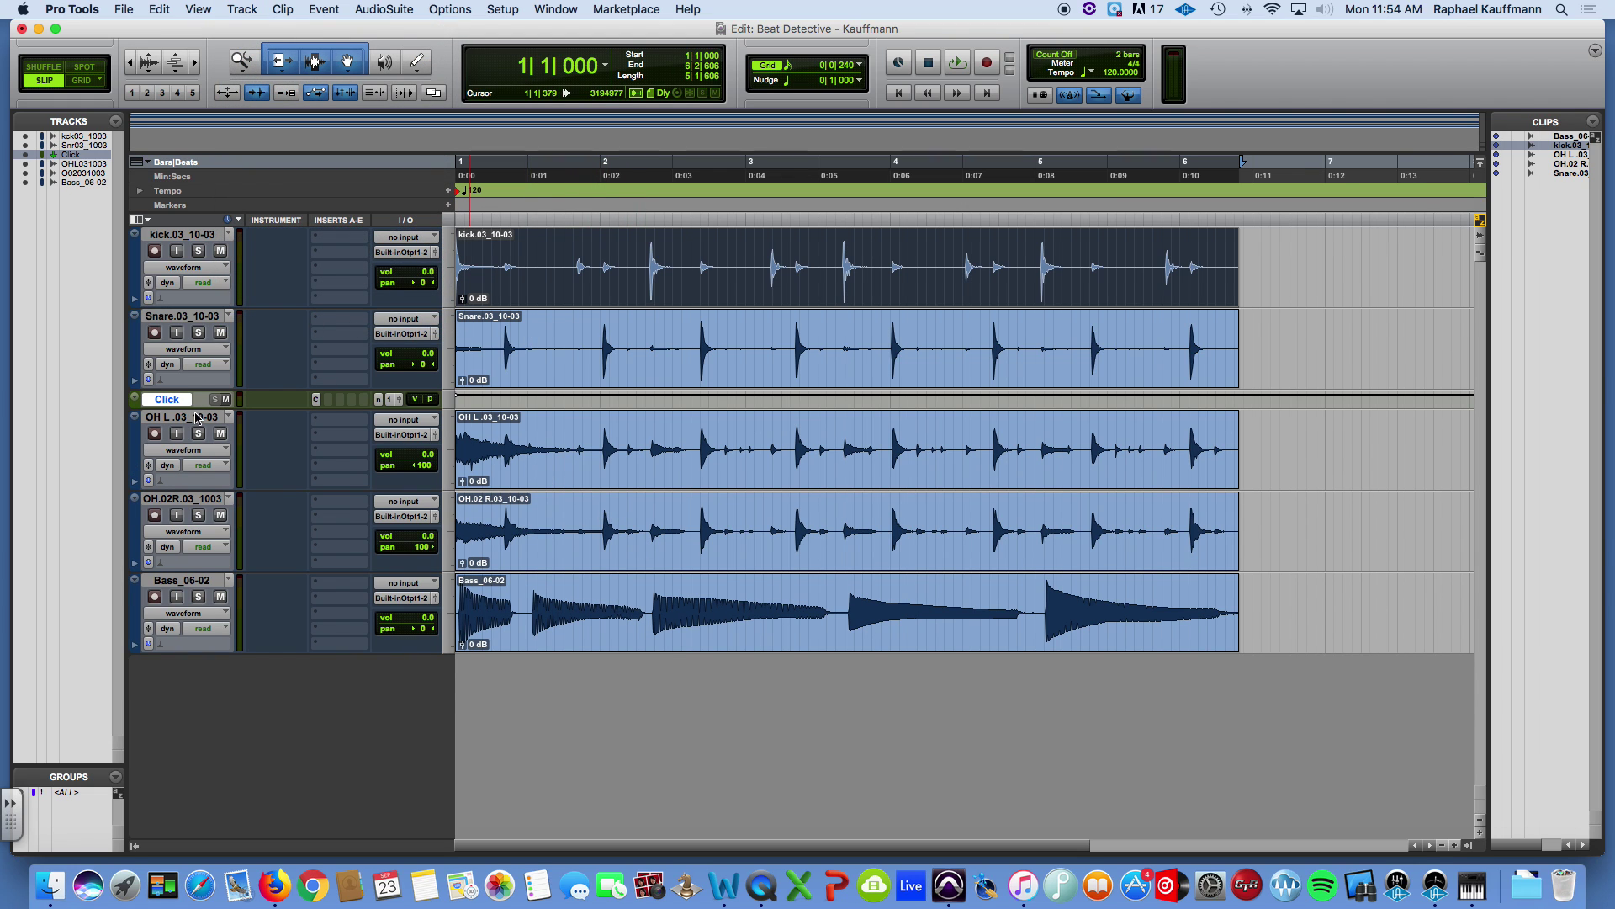
click(171, 405)
drag(171, 406, 245, 656)
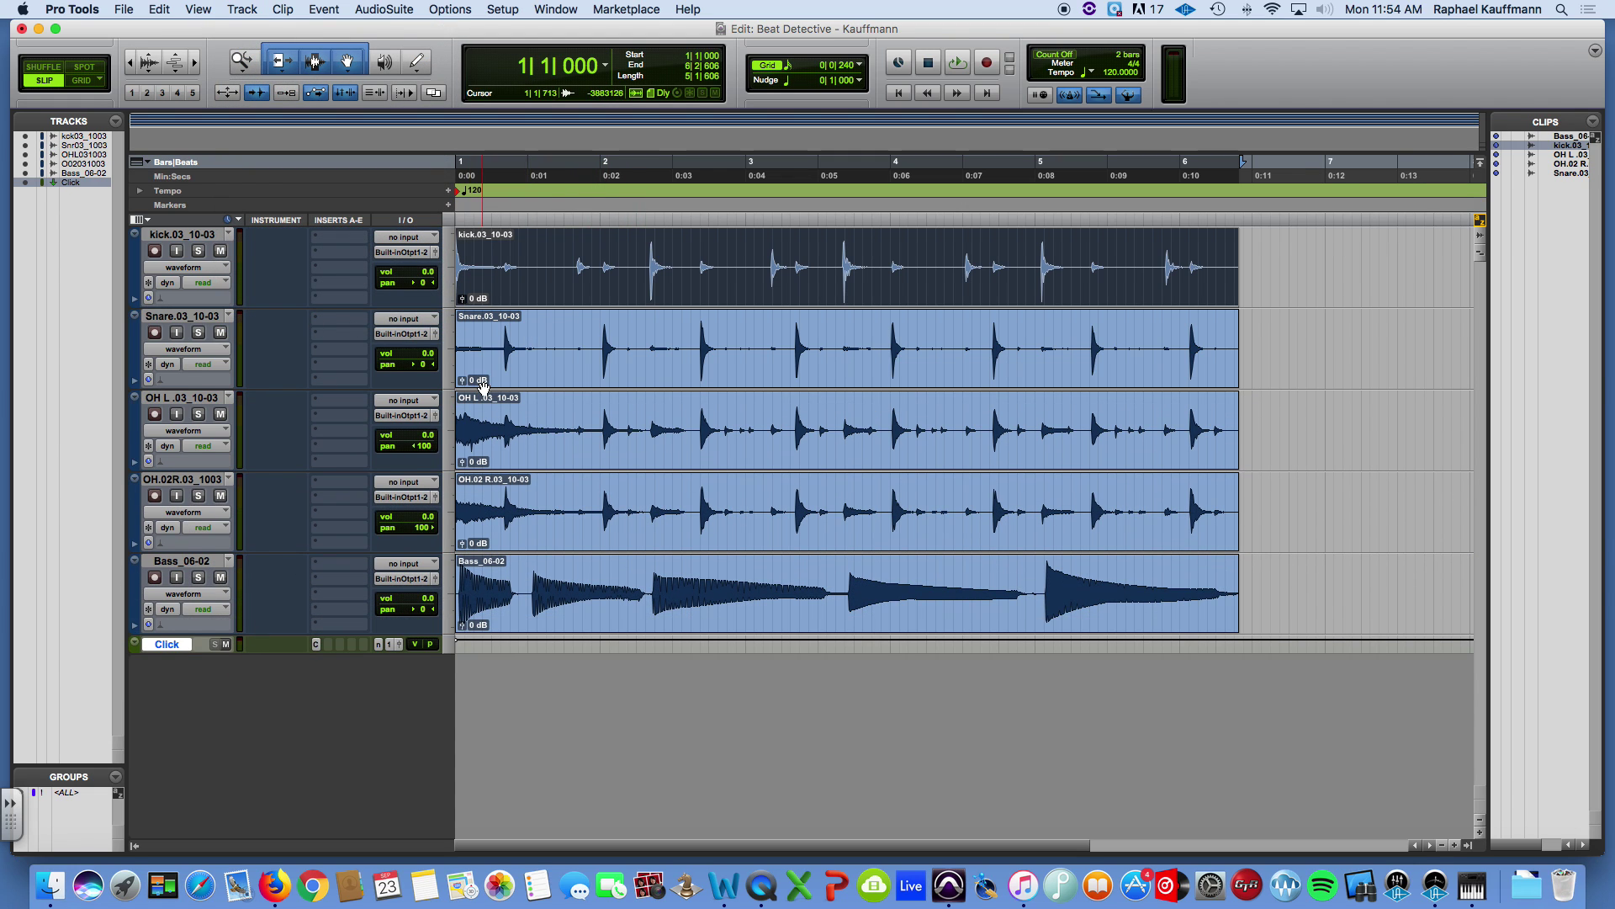
key(space)
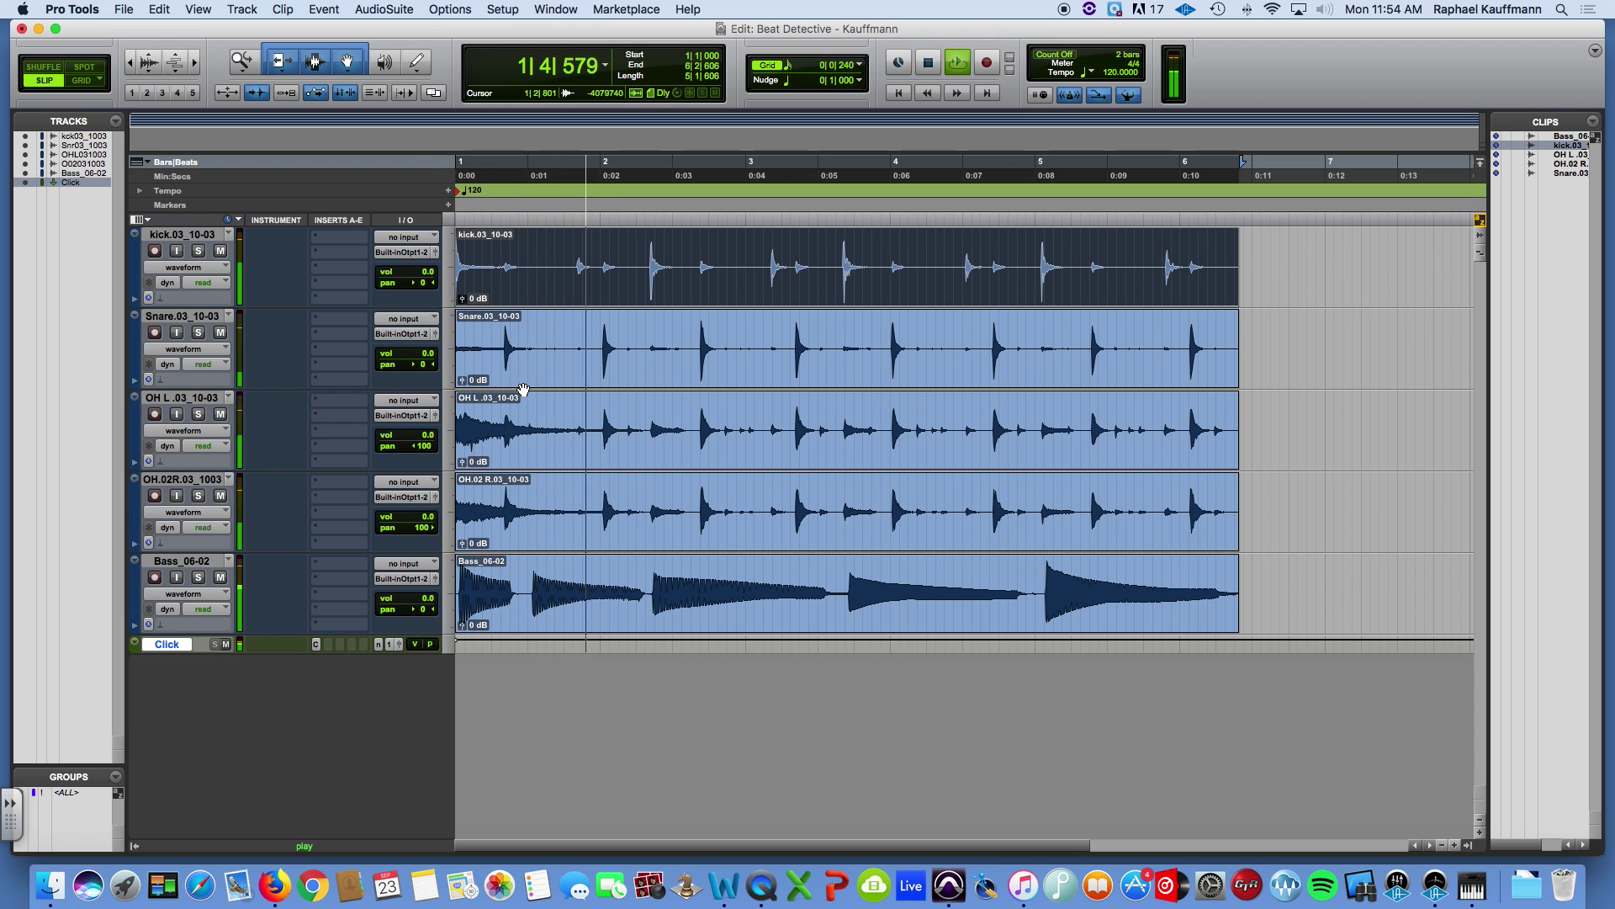
key(space)
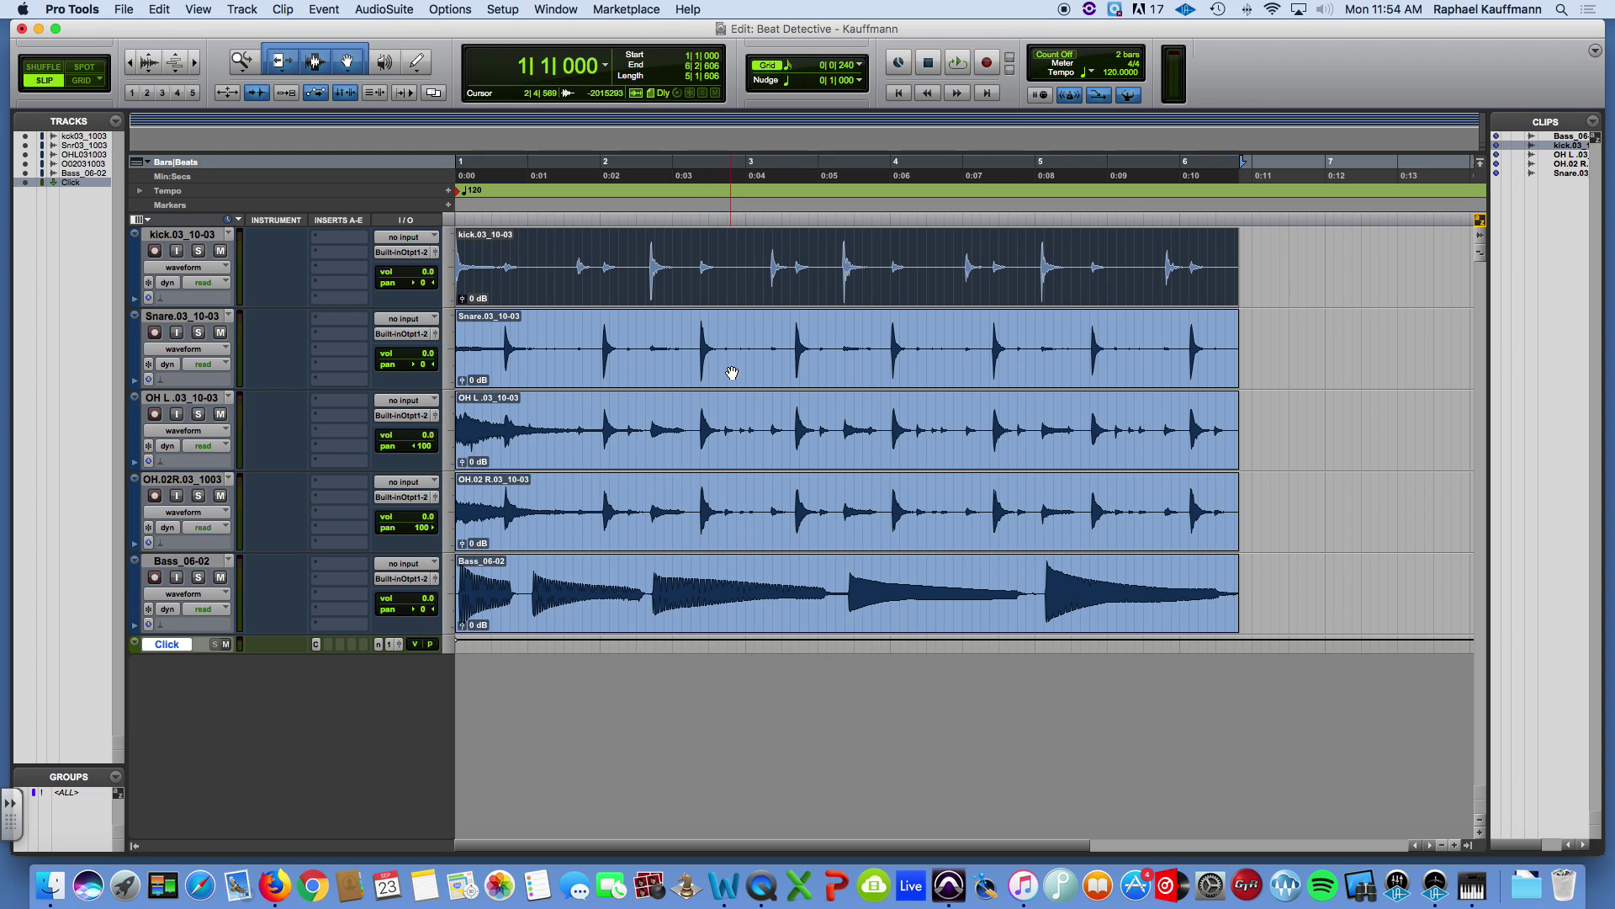
In Beat Detective, generate bars 1–5 at sensitivity 0, preserving sample positions
key(super+i)
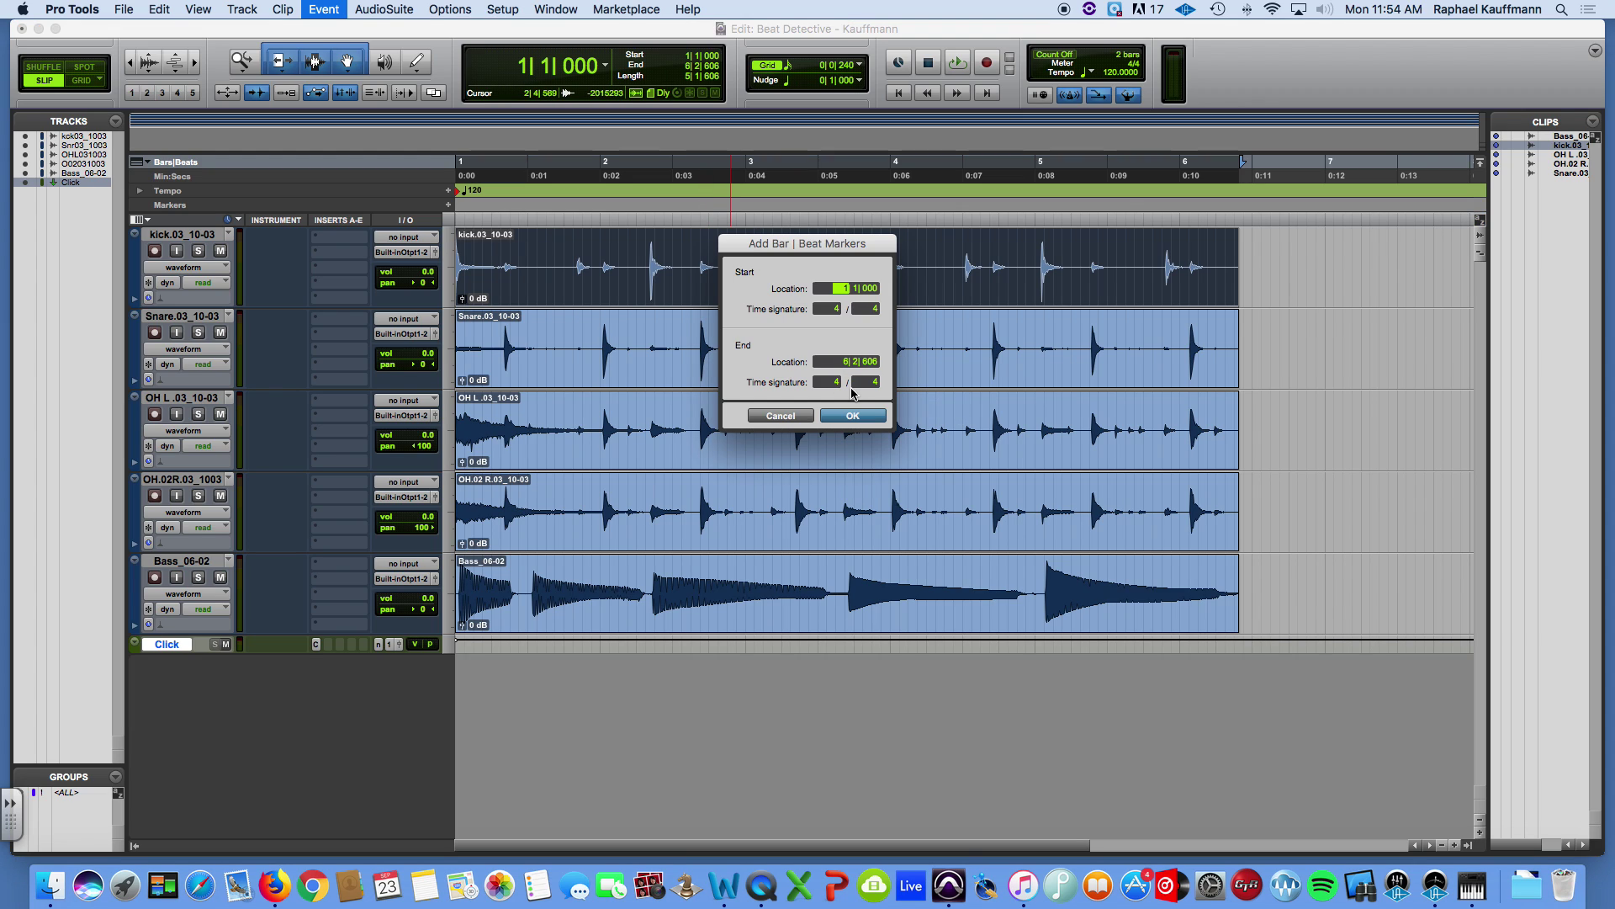
click(782, 416)
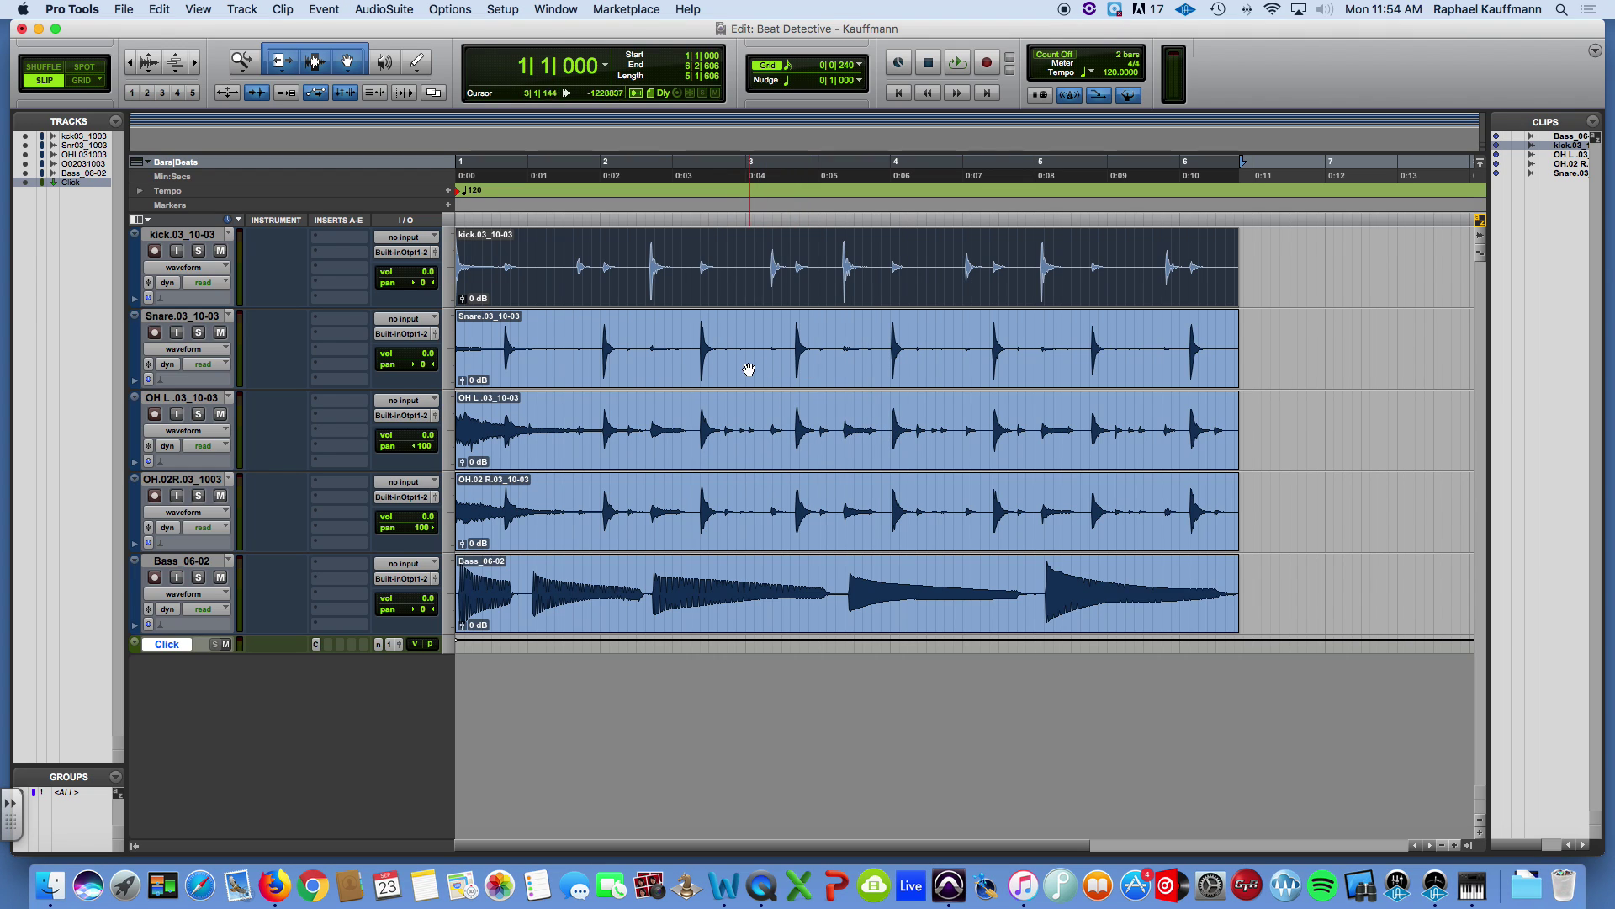
click(325, 10)
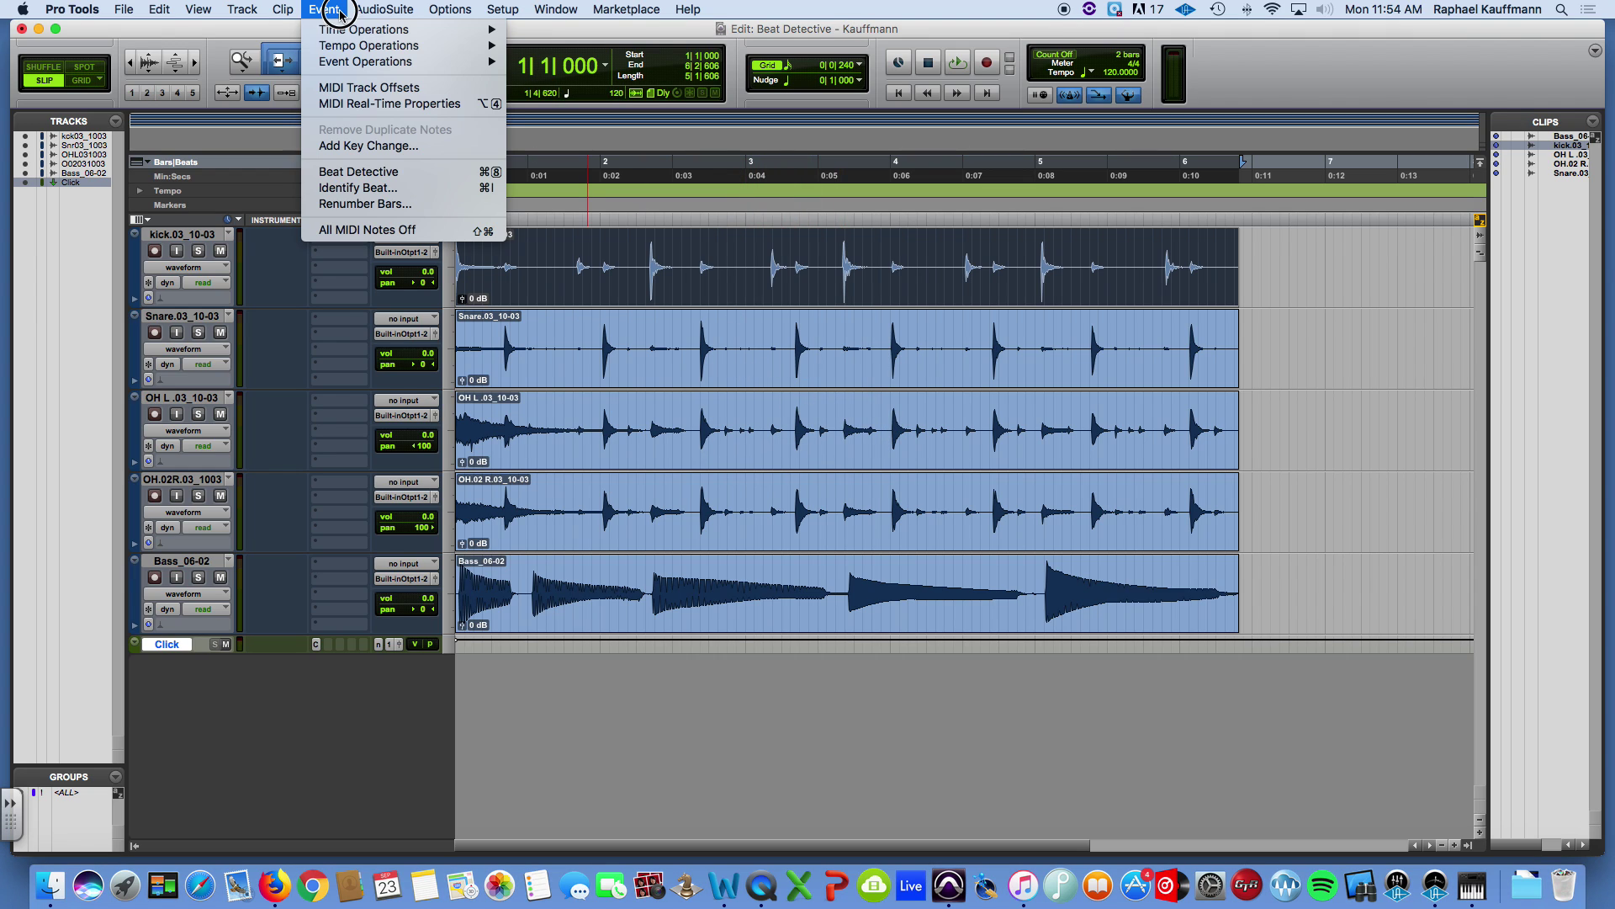
click(354, 178)
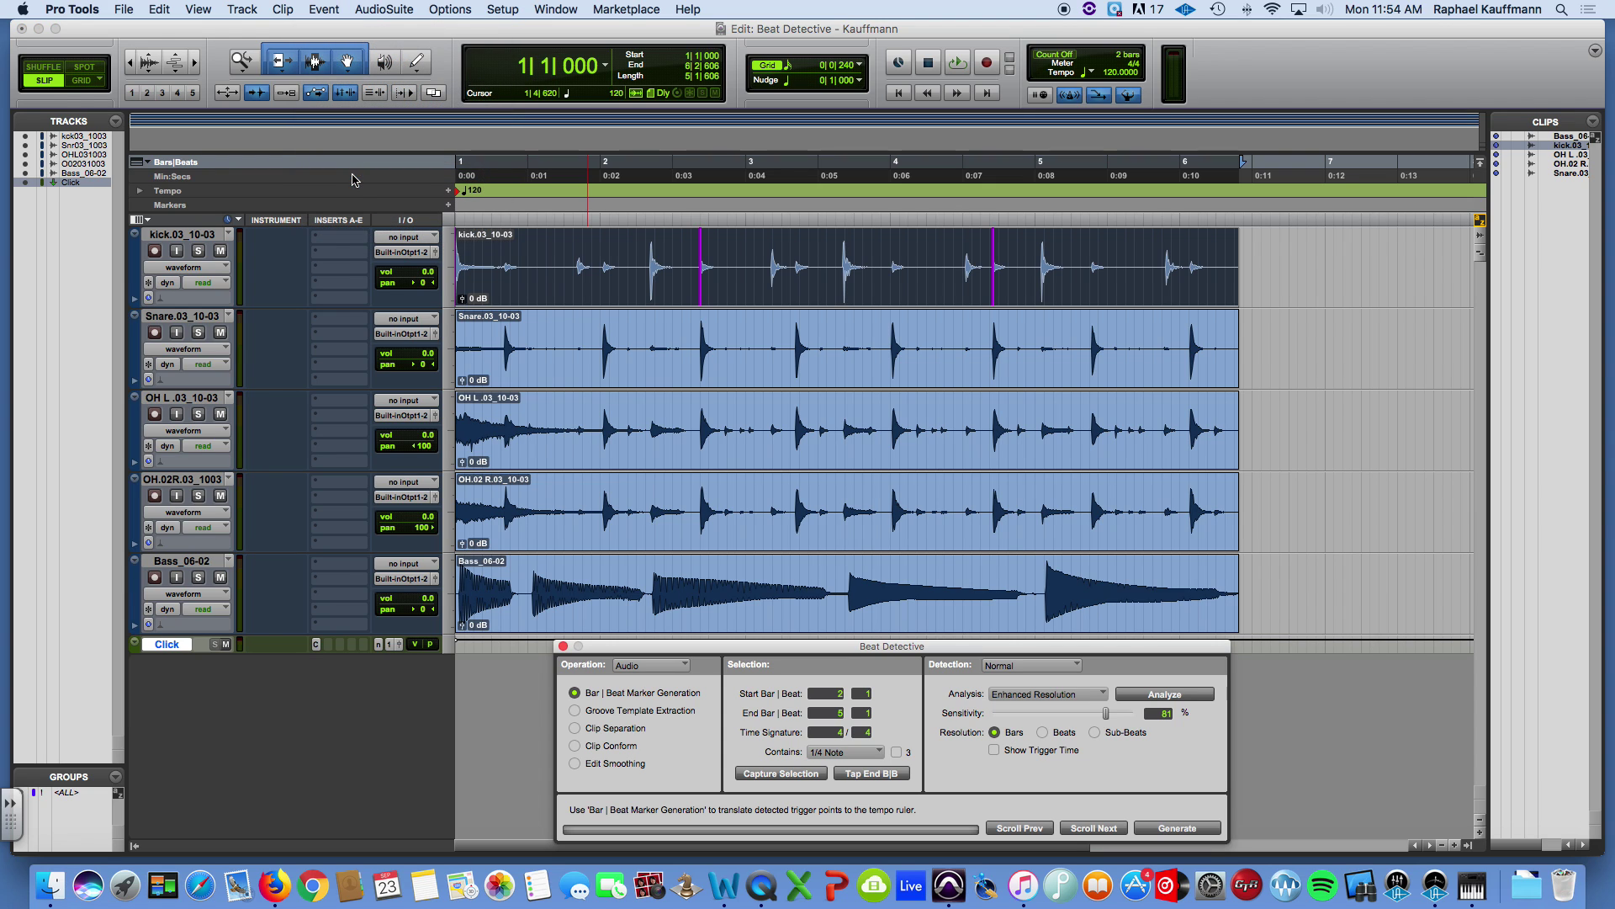
drag(749, 644, 441, 463)
drag(796, 537, 500, 516)
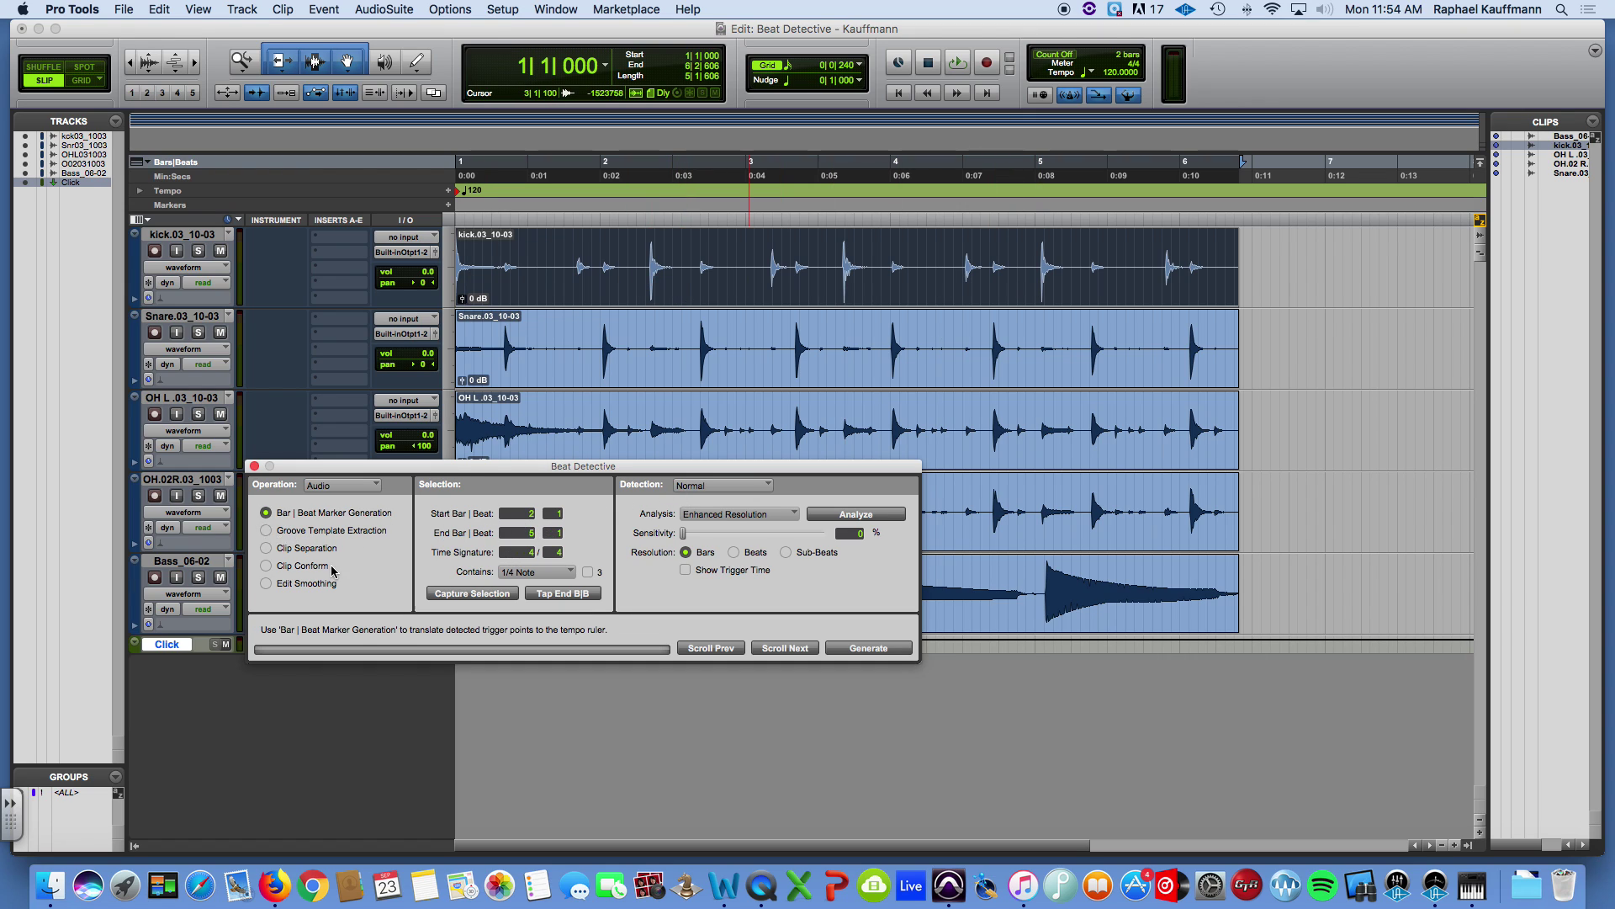
click(531, 532)
text(5)
click(869, 649)
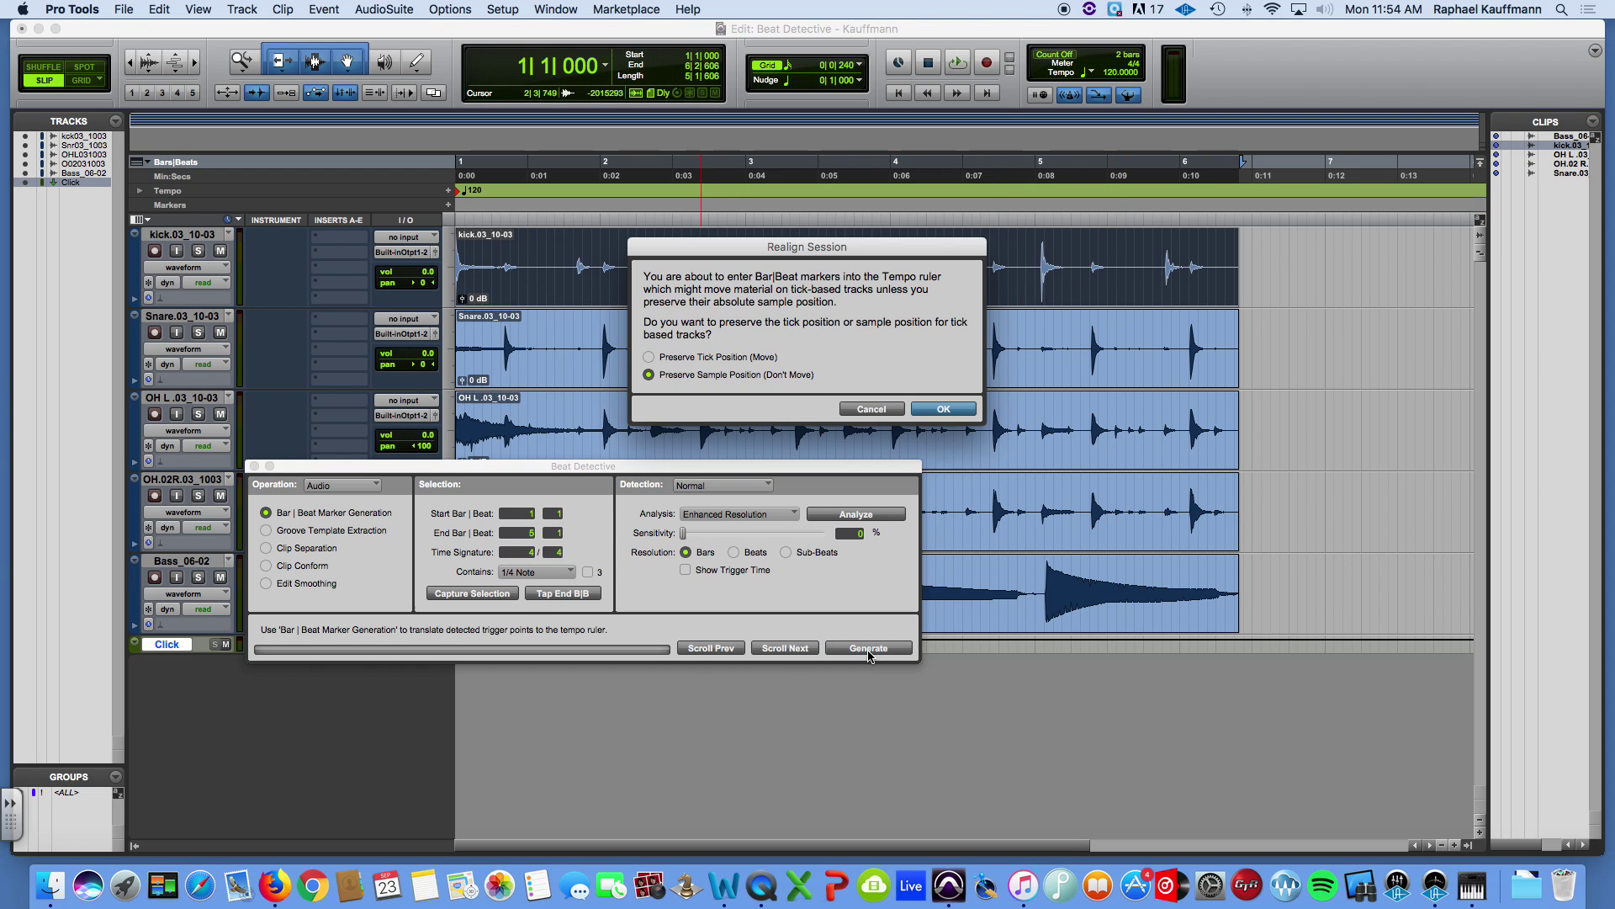
click(944, 409)
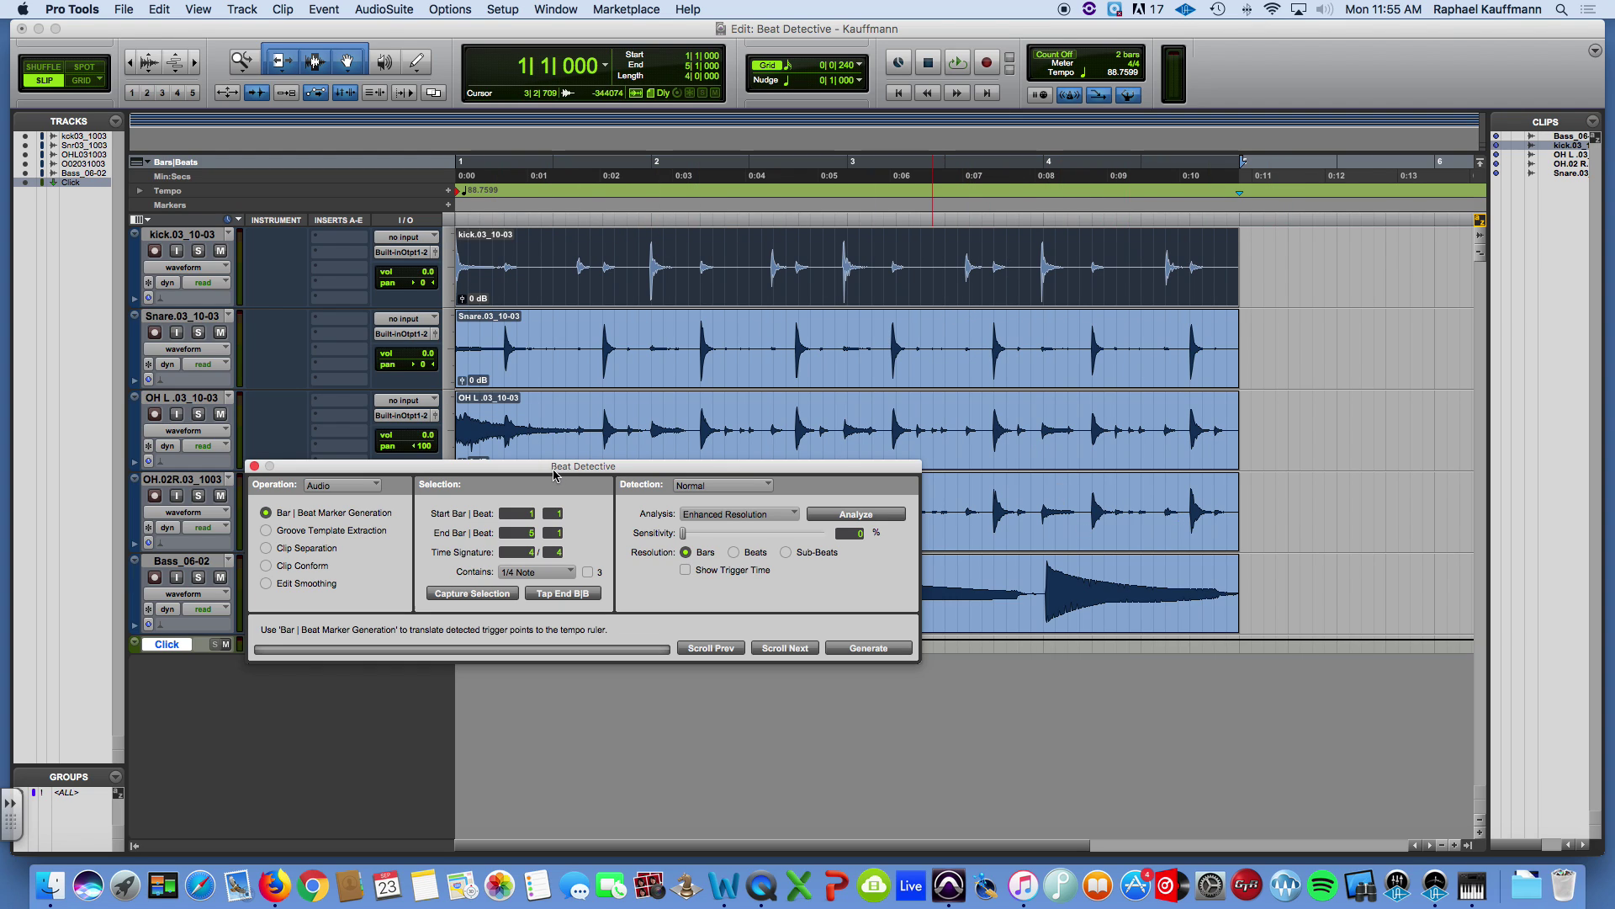
Move Beat Detective below the tracks and analyze the selected kick and snare clips
drag(555, 475, 587, 642)
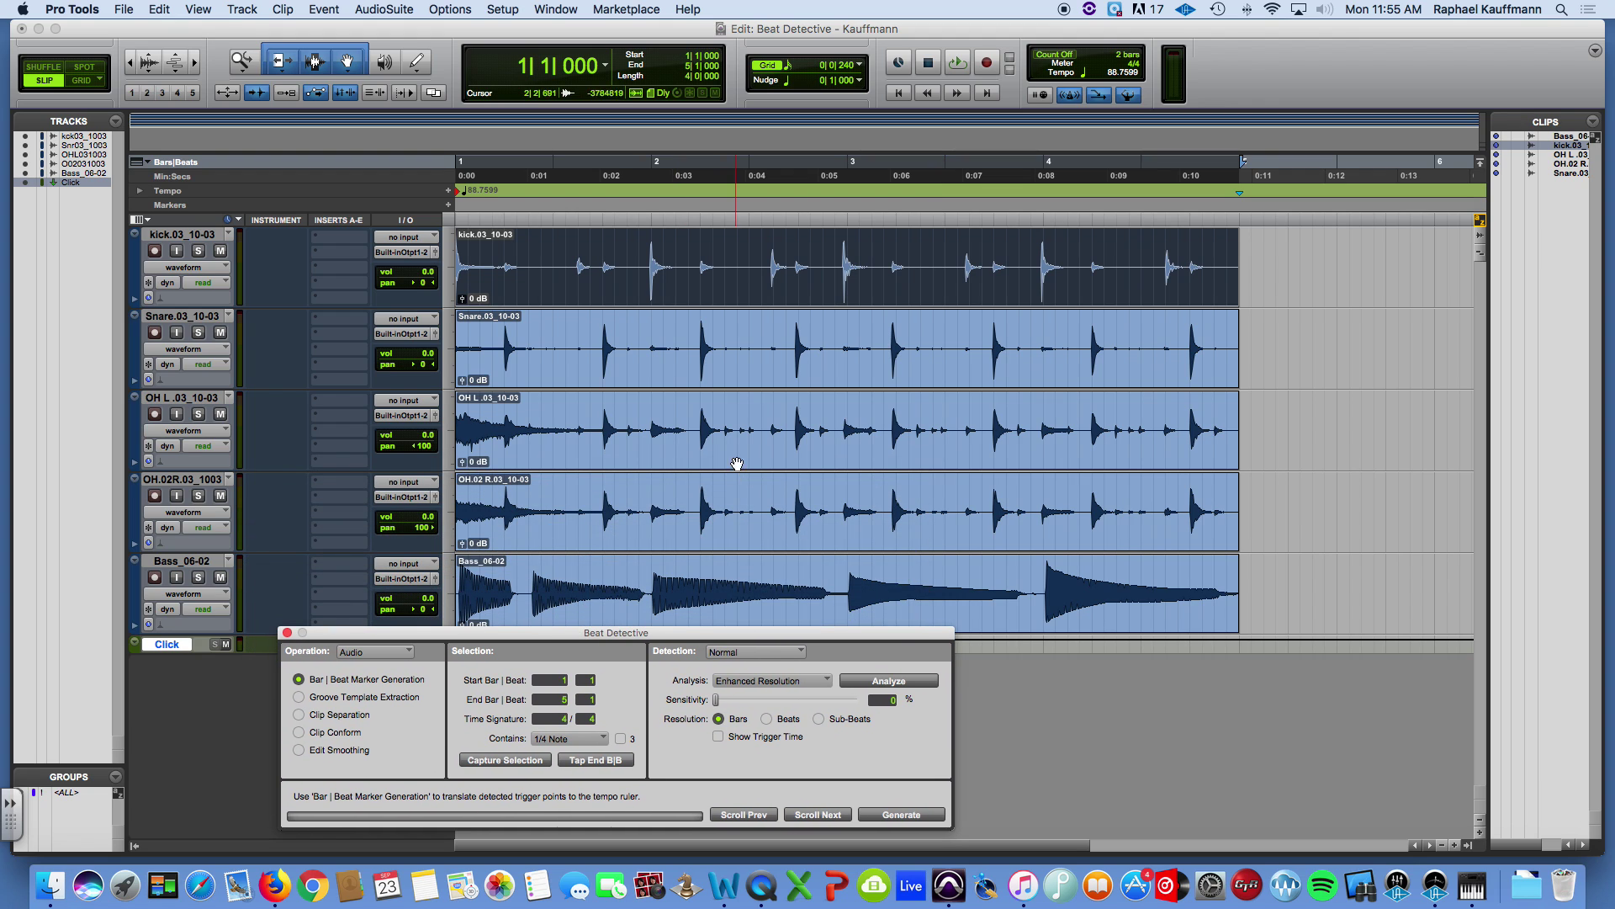
super+click(731, 387)
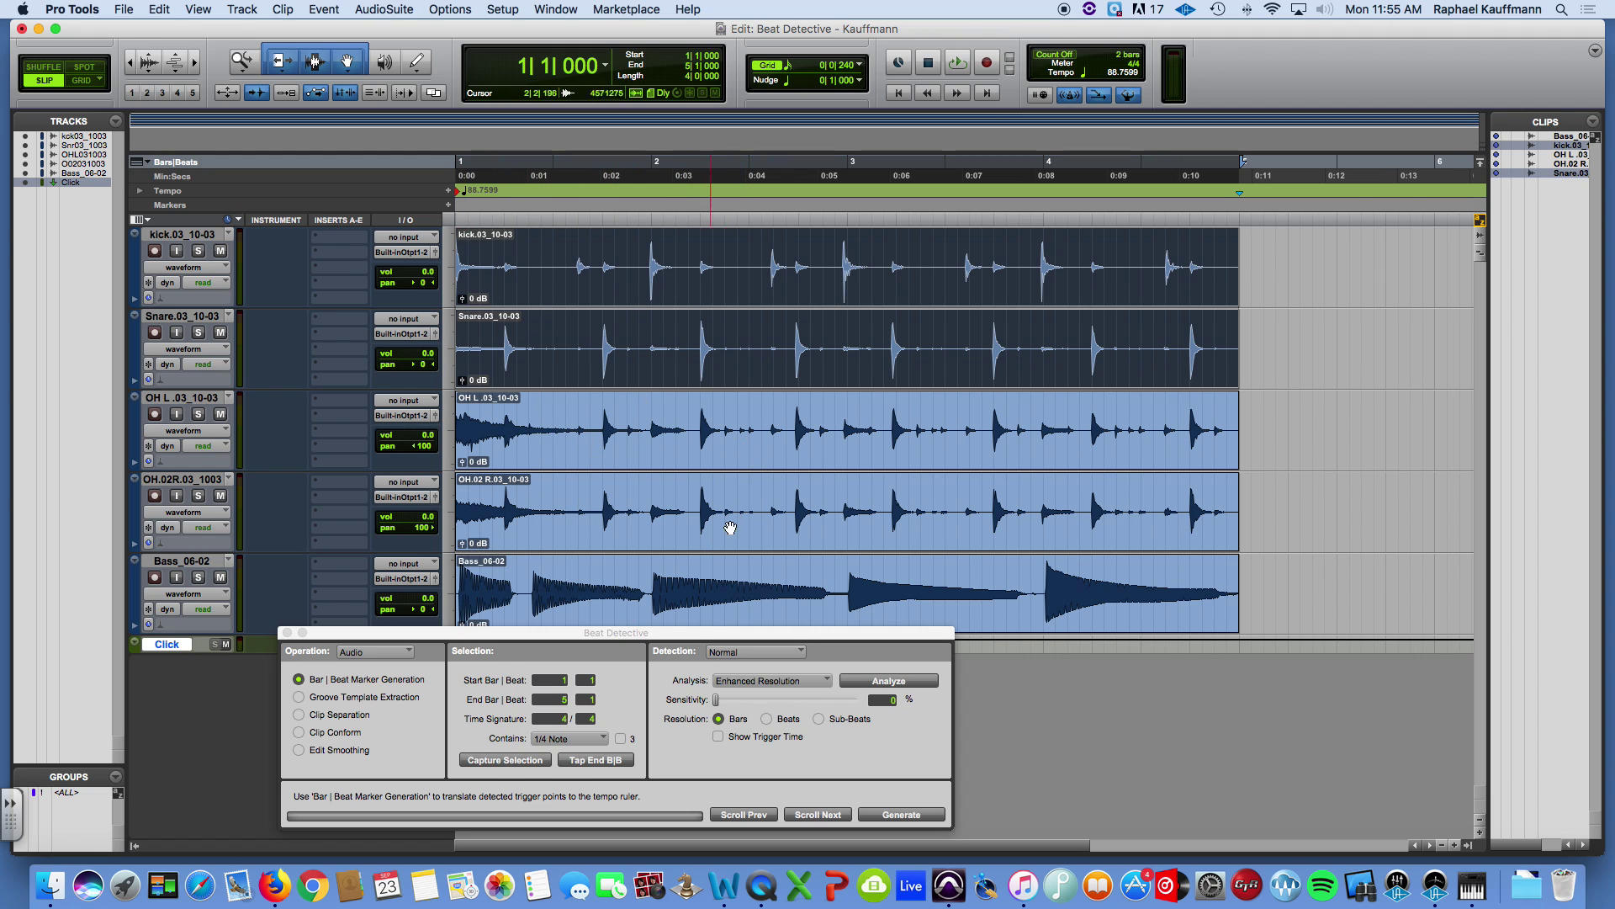
click(872, 688)
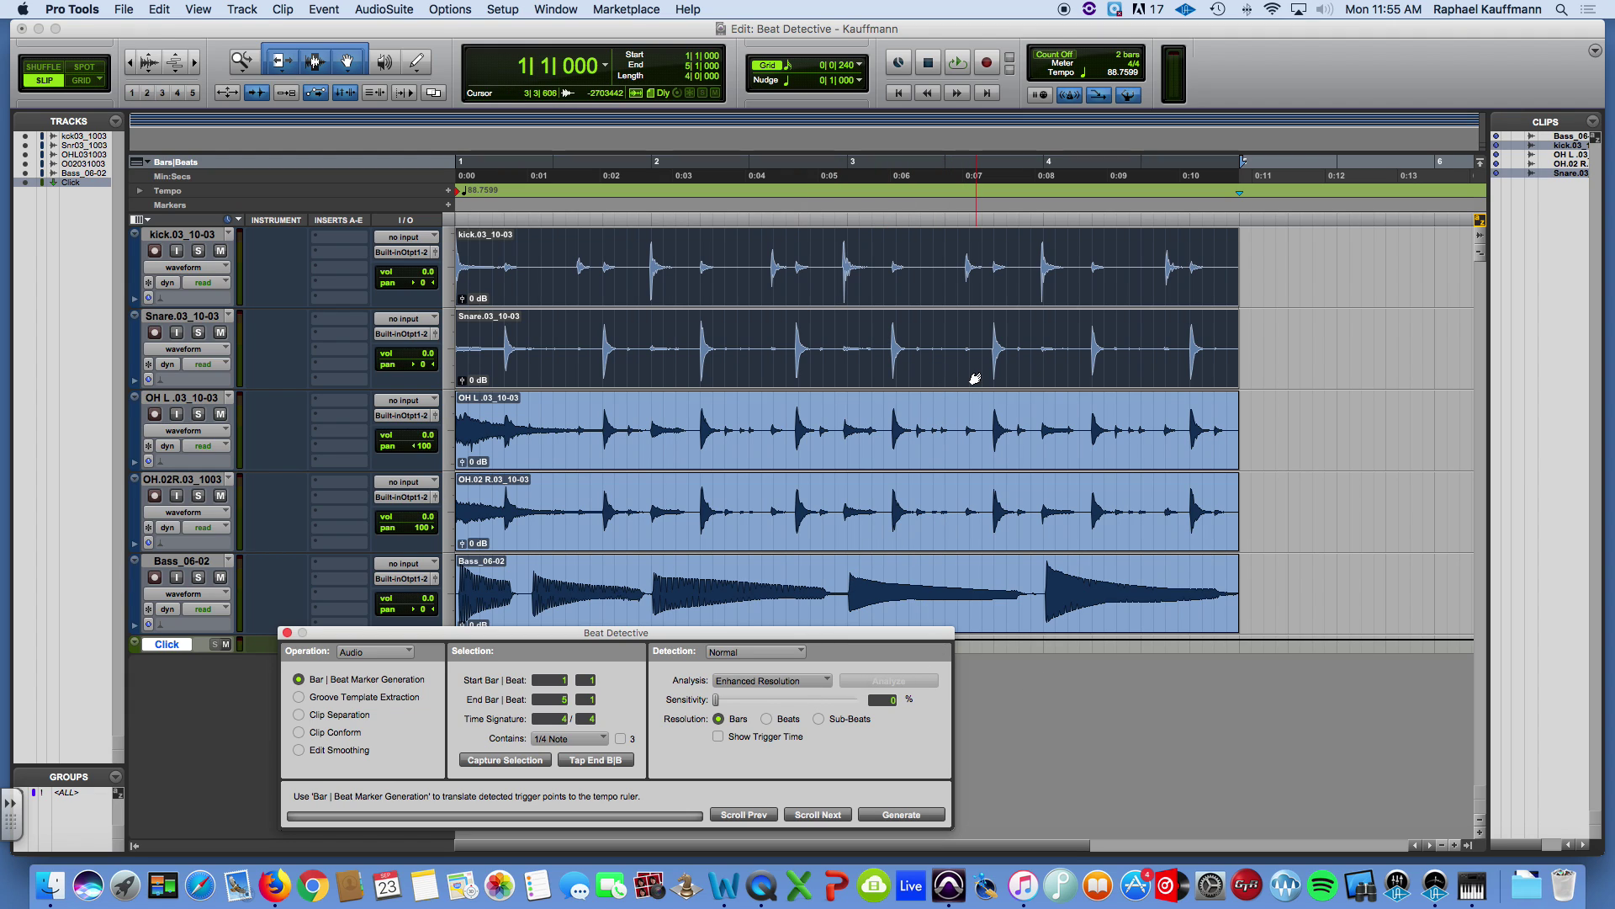
Change detection resolution and try sensitivity values from 8% to 100%, auditioning the hits
click(717, 705)
drag(716, 699, 756, 703)
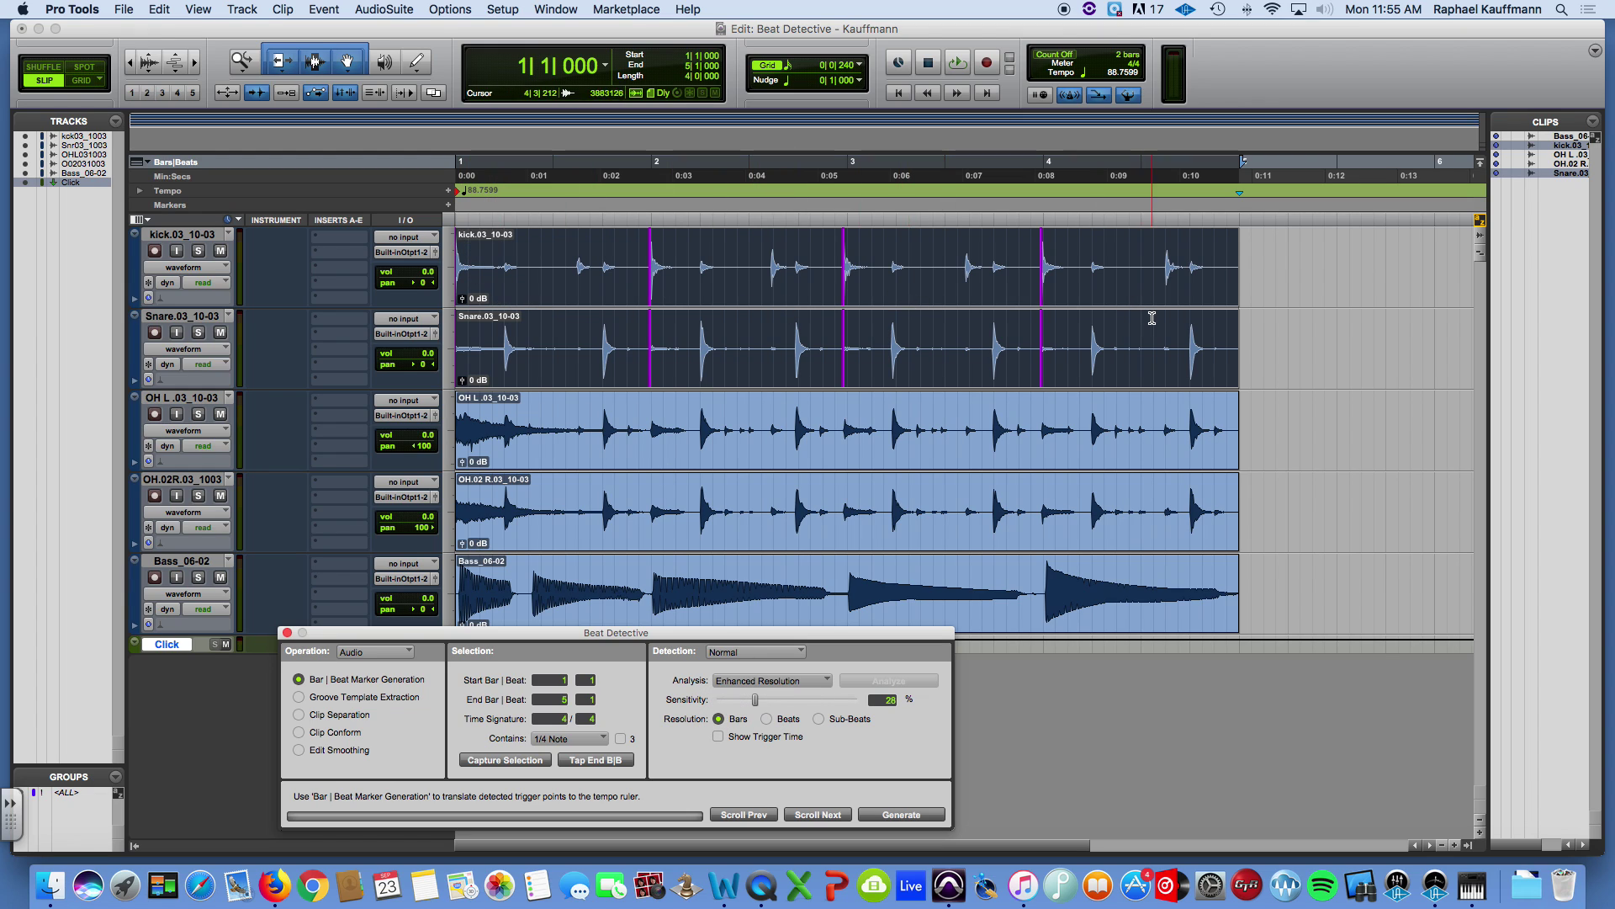
click(766, 718)
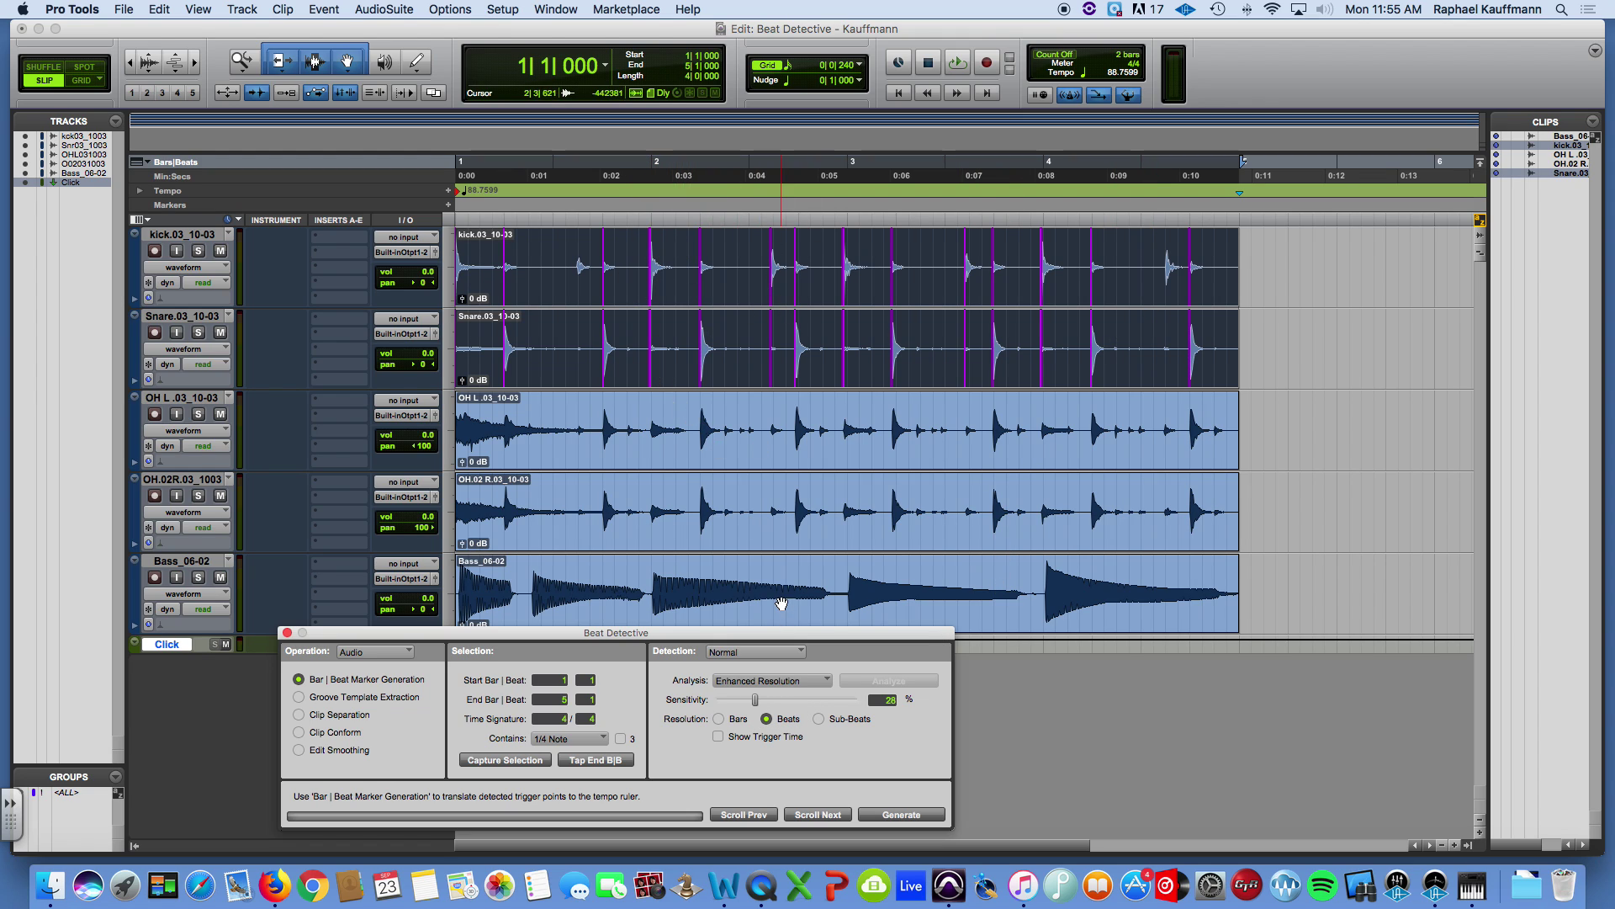
drag(755, 699, 833, 700)
mouse_move(833, 700)
mouse_down()
mouse_move(869, 705)
mouse_move(711, 703)
mouse_move(871, 707)
mouse_up()
mouse_move(860, 701)
mouse_down()
mouse_move(723, 701)
mouse_move(752, 699)
mouse_up()
key(space)
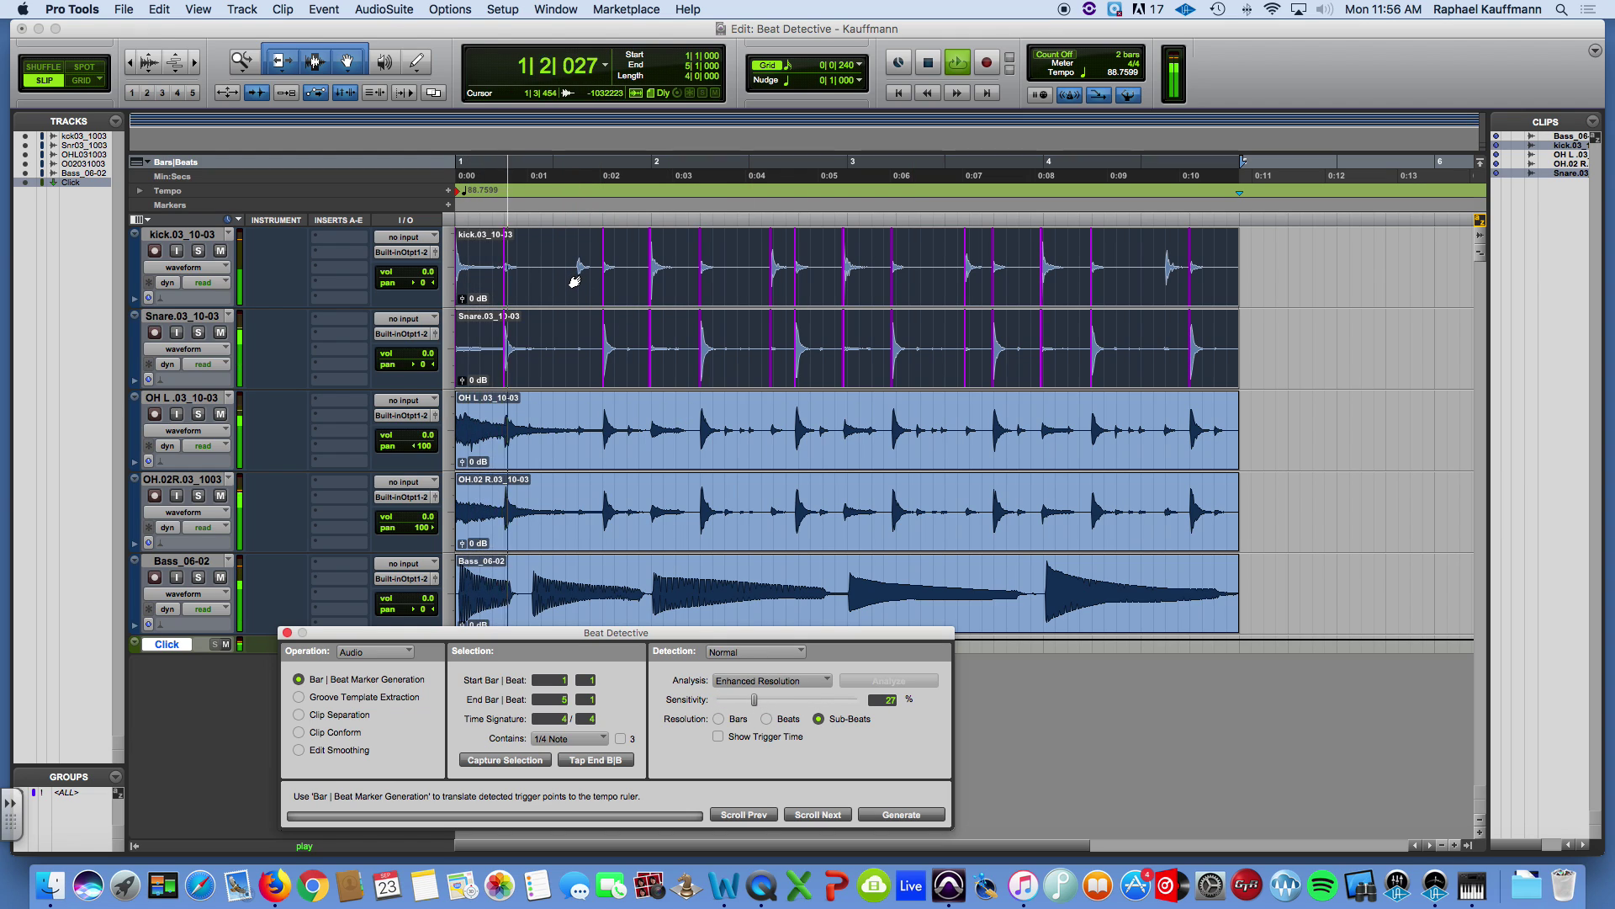
key(space)
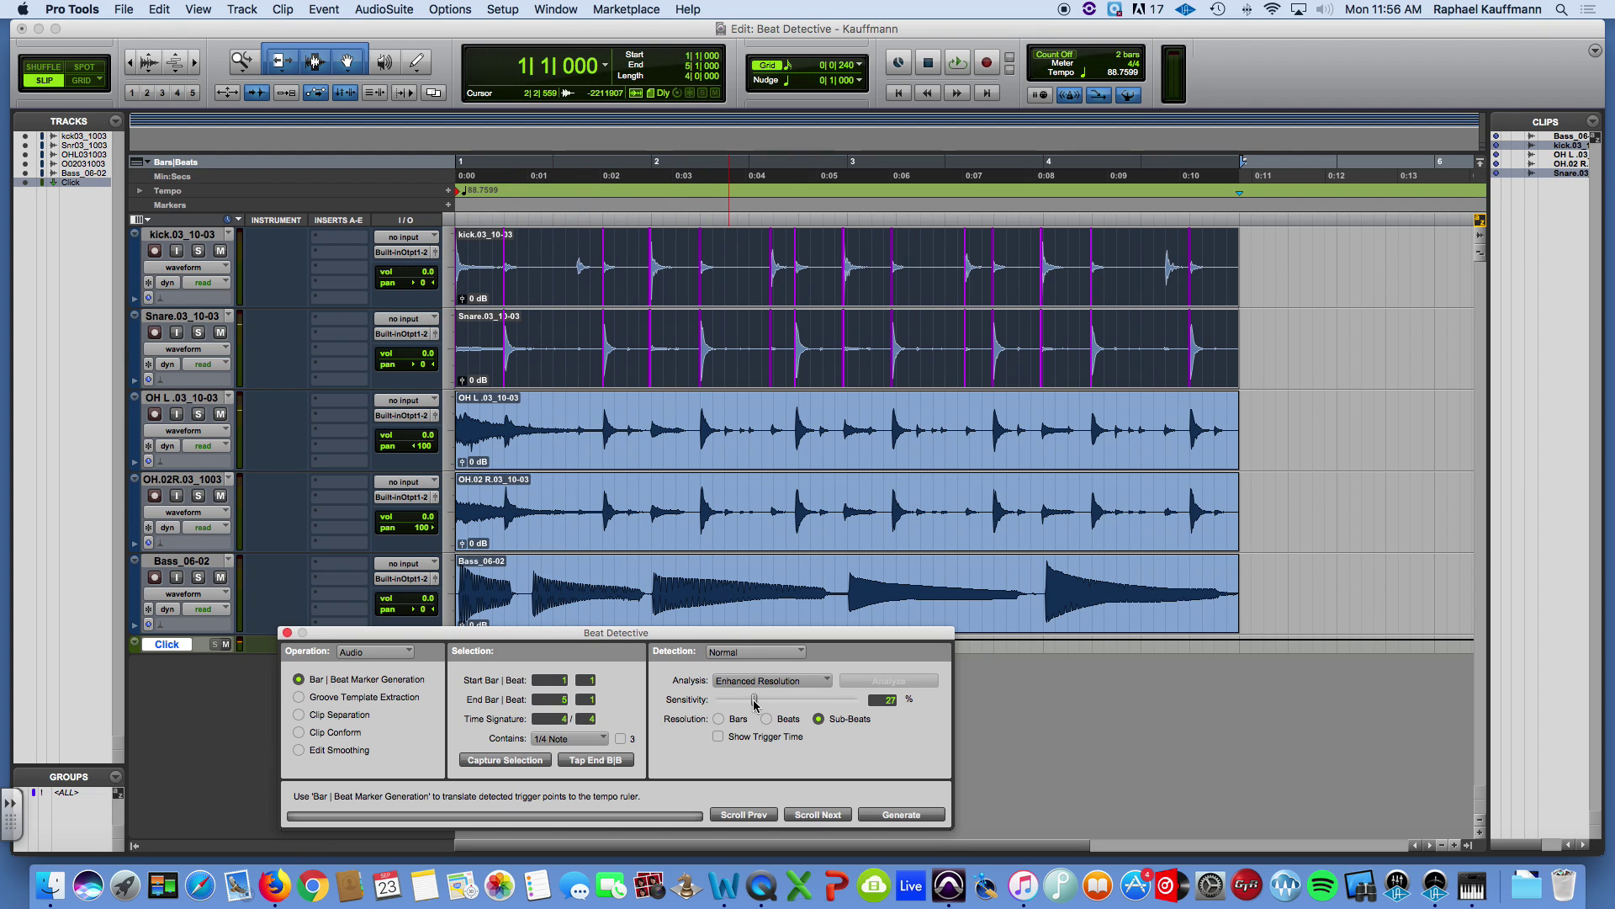
drag(754, 704, 831, 707)
key(space)
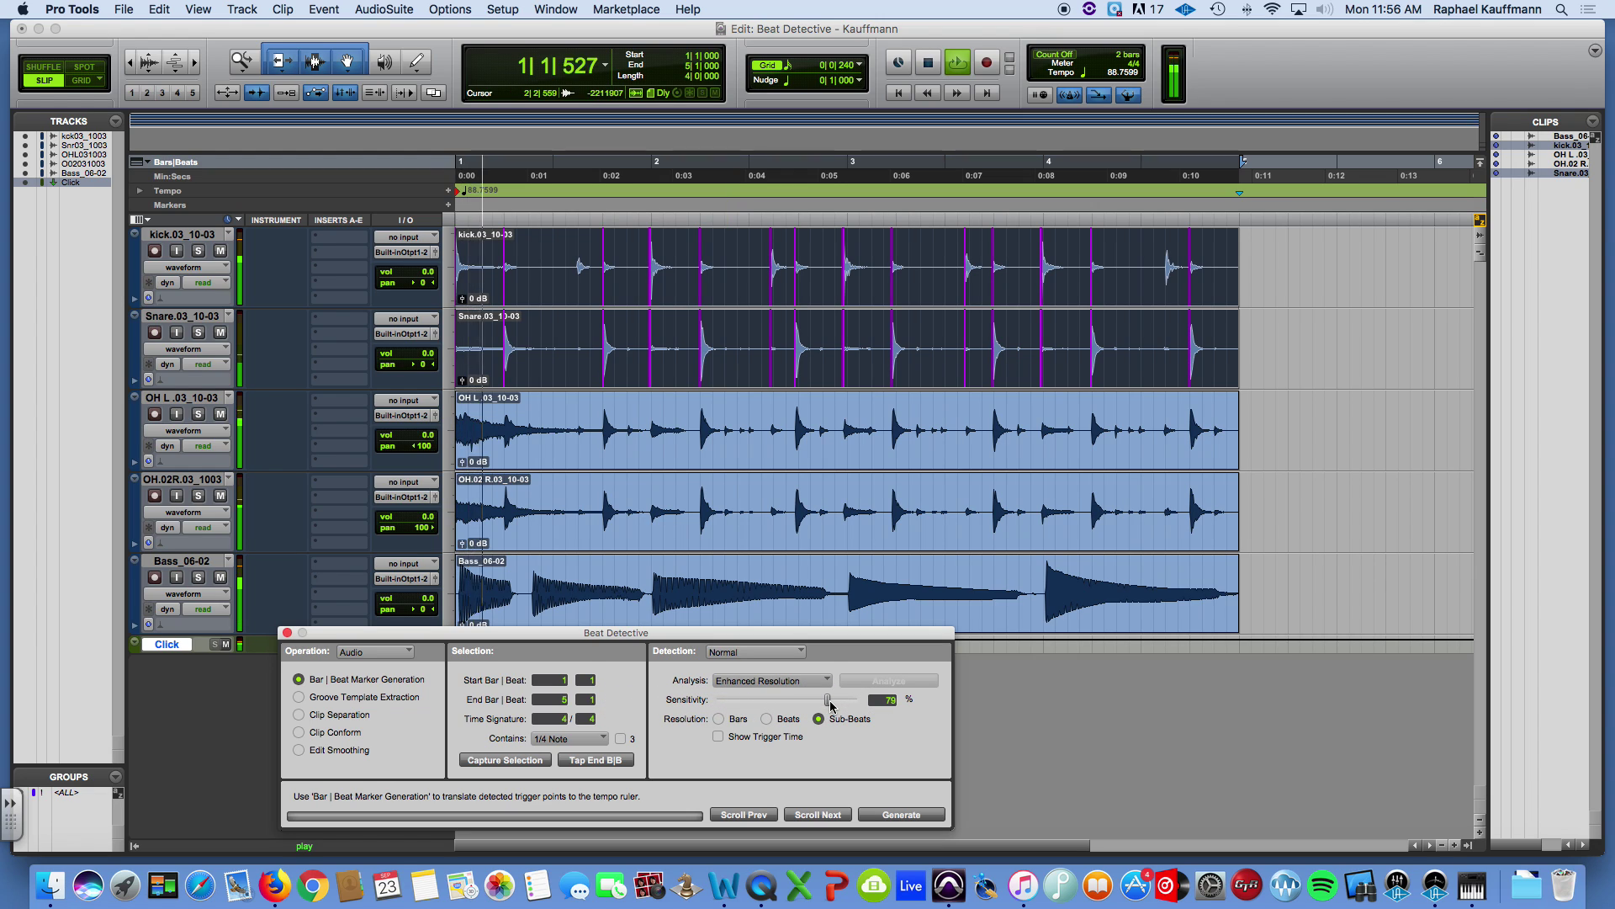
key(space)
Rerun Enhanced Resolution analysis, lower sensitivity to 30%, and set Contains to 1/16 Note
click(766, 683)
click(773, 683)
click(867, 683)
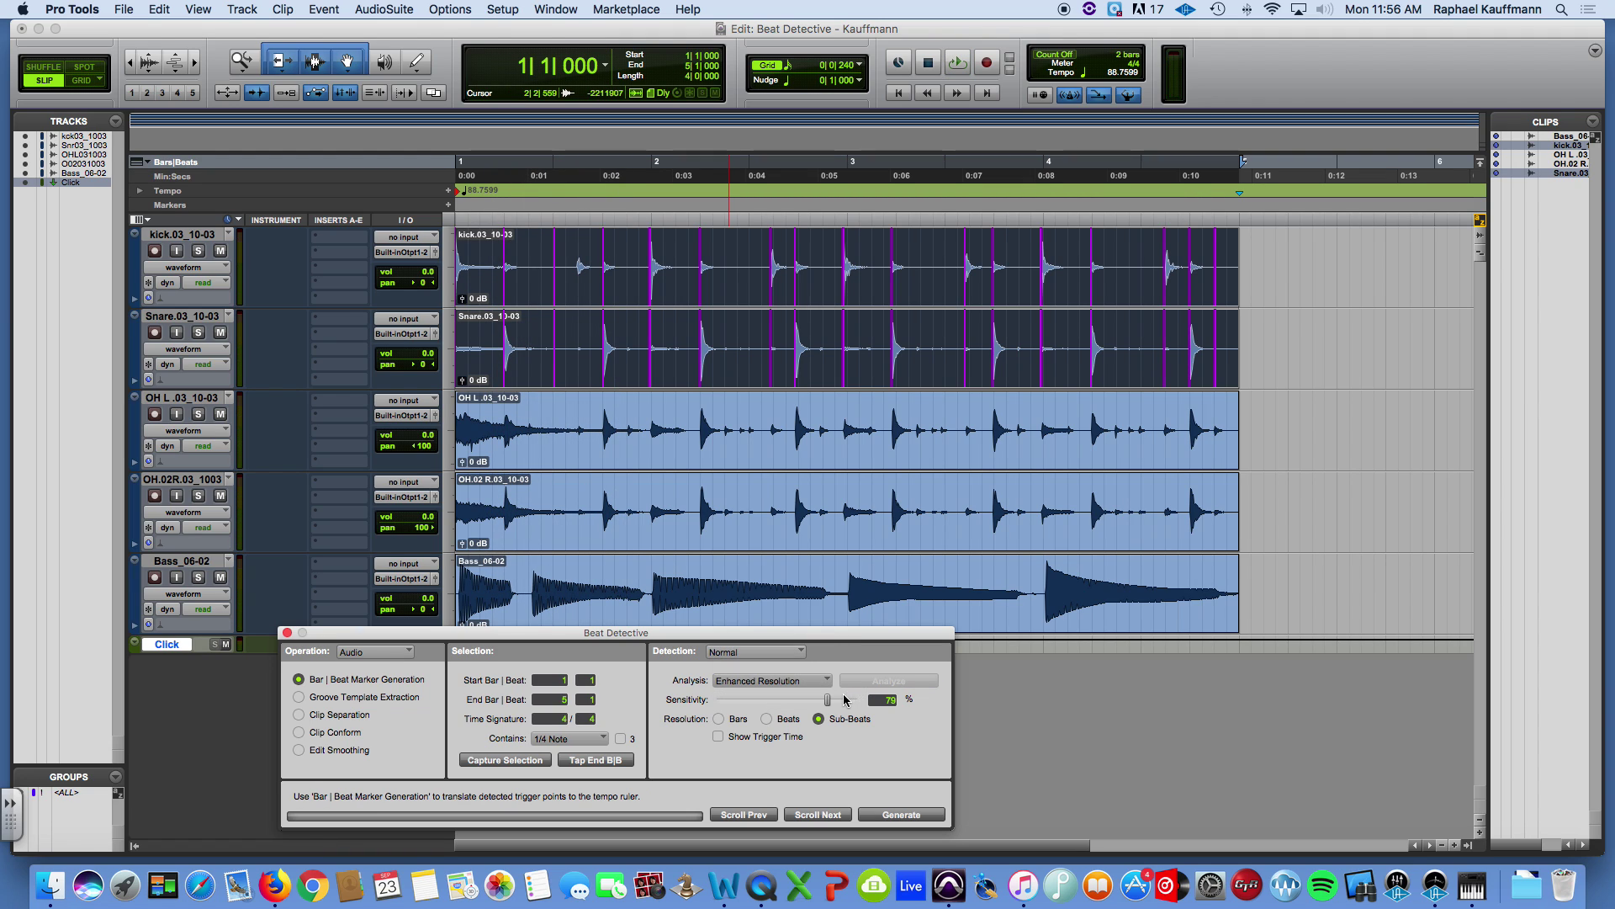
key(space)
key(space)
drag(842, 700, 797, 707)
drag(798, 700, 735, 702)
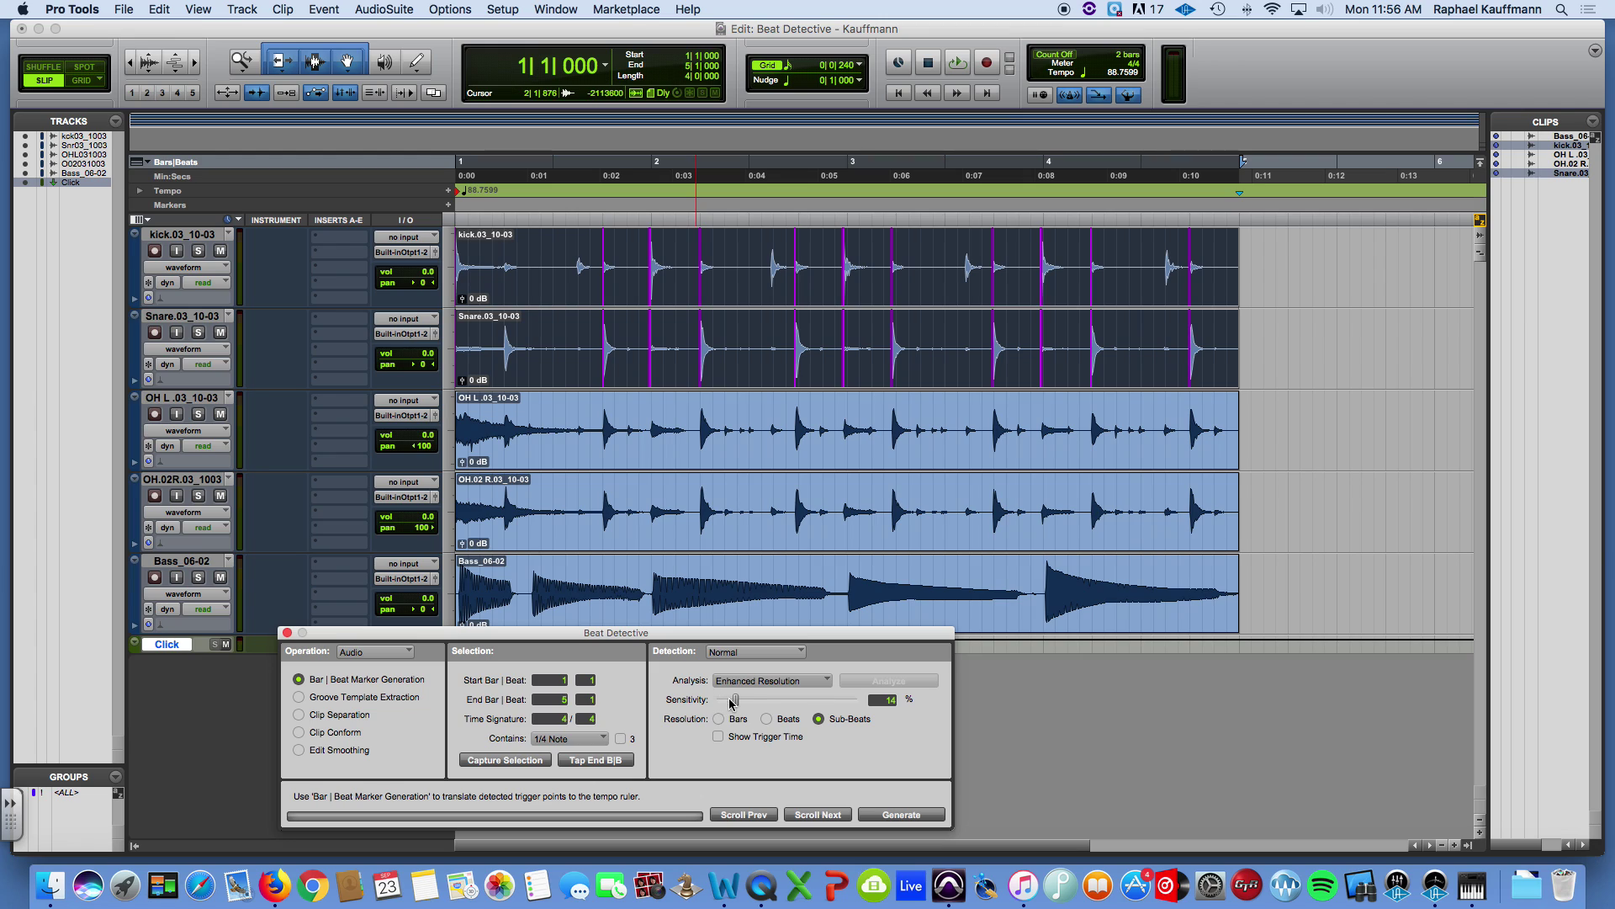
click(563, 745)
click(576, 775)
Settle detection sensitivity at 21% and audition the trigger markers
mouse_move(736, 701)
mouse_down()
mouse_move(815, 707)
mouse_move(758, 704)
mouse_up()
drag(756, 702, 745, 702)
key(space)
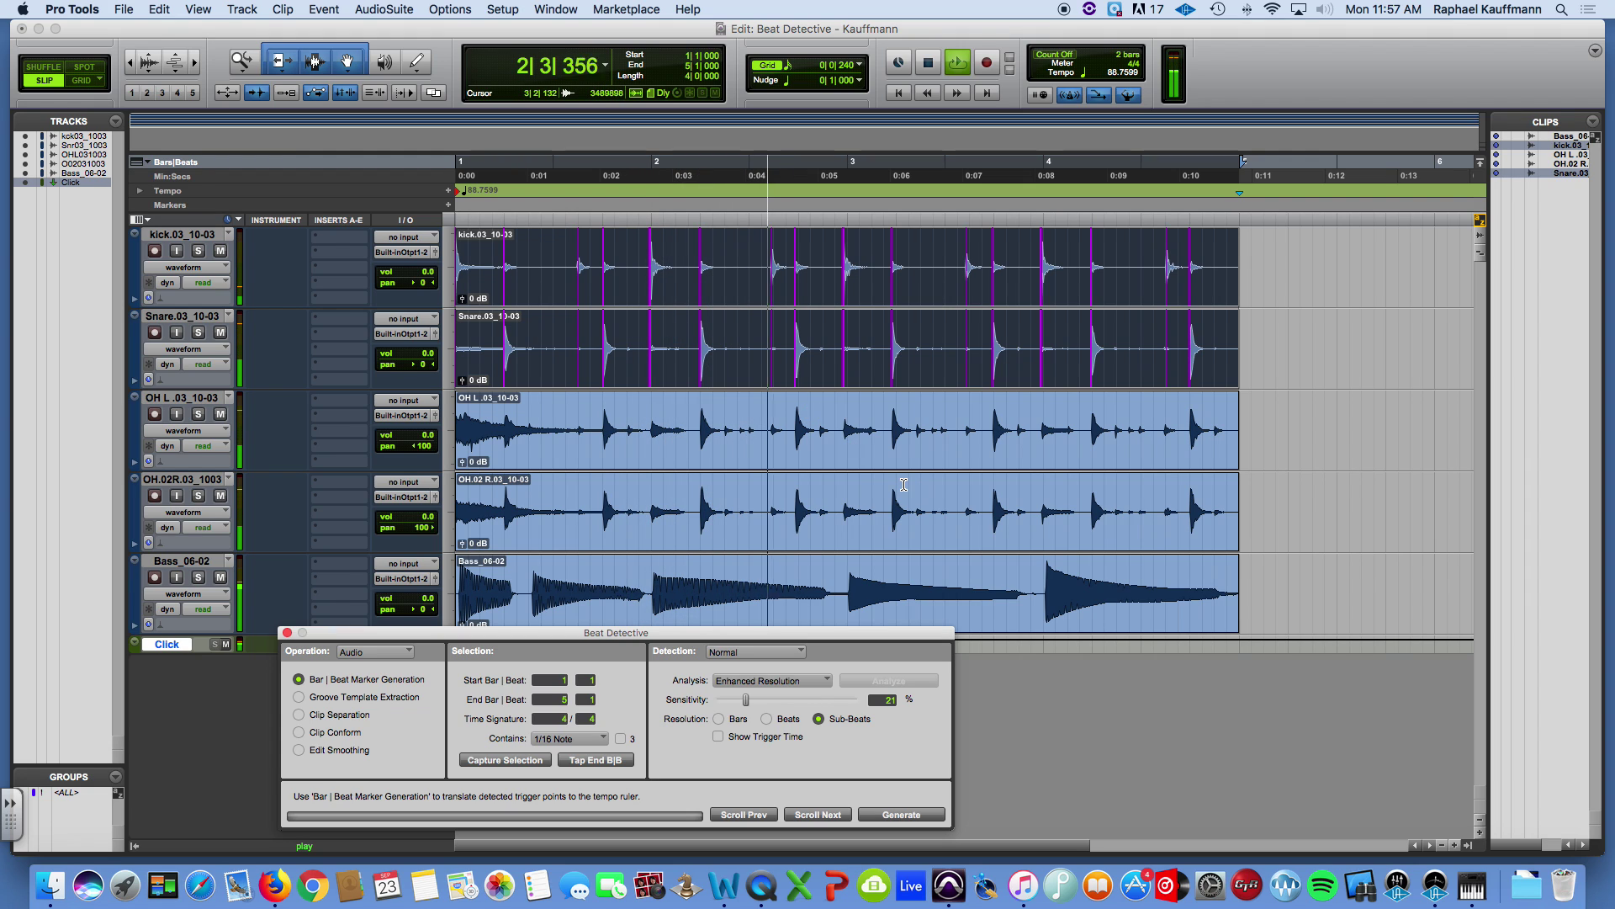
key(space)
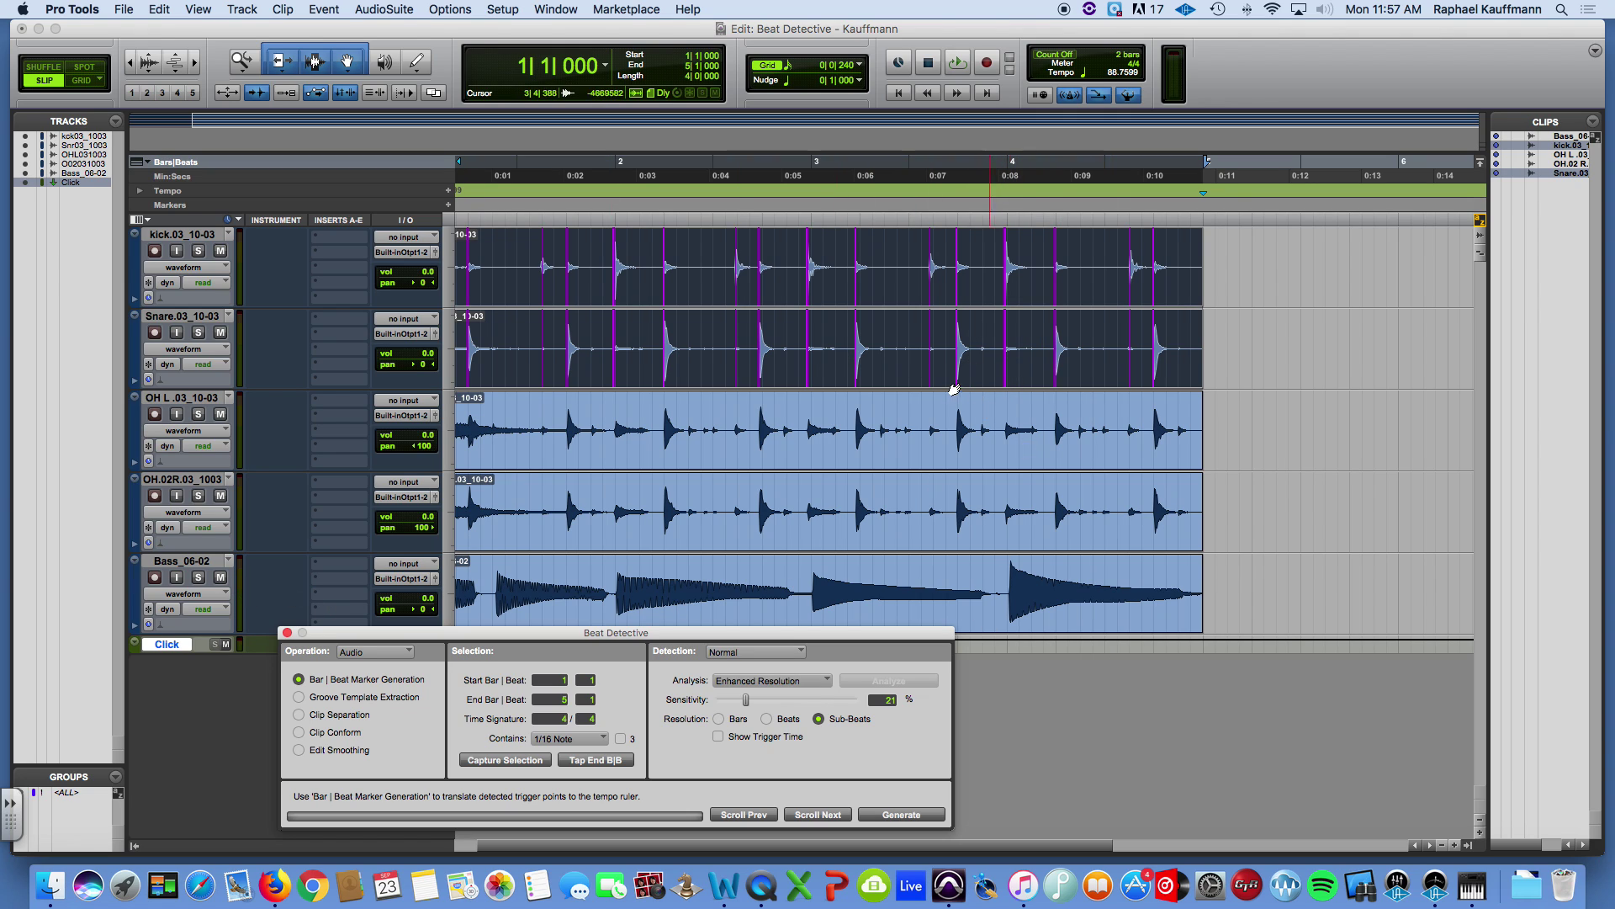
Mute the Bass track and play the drums back from the start
click(221, 576)
key(space)
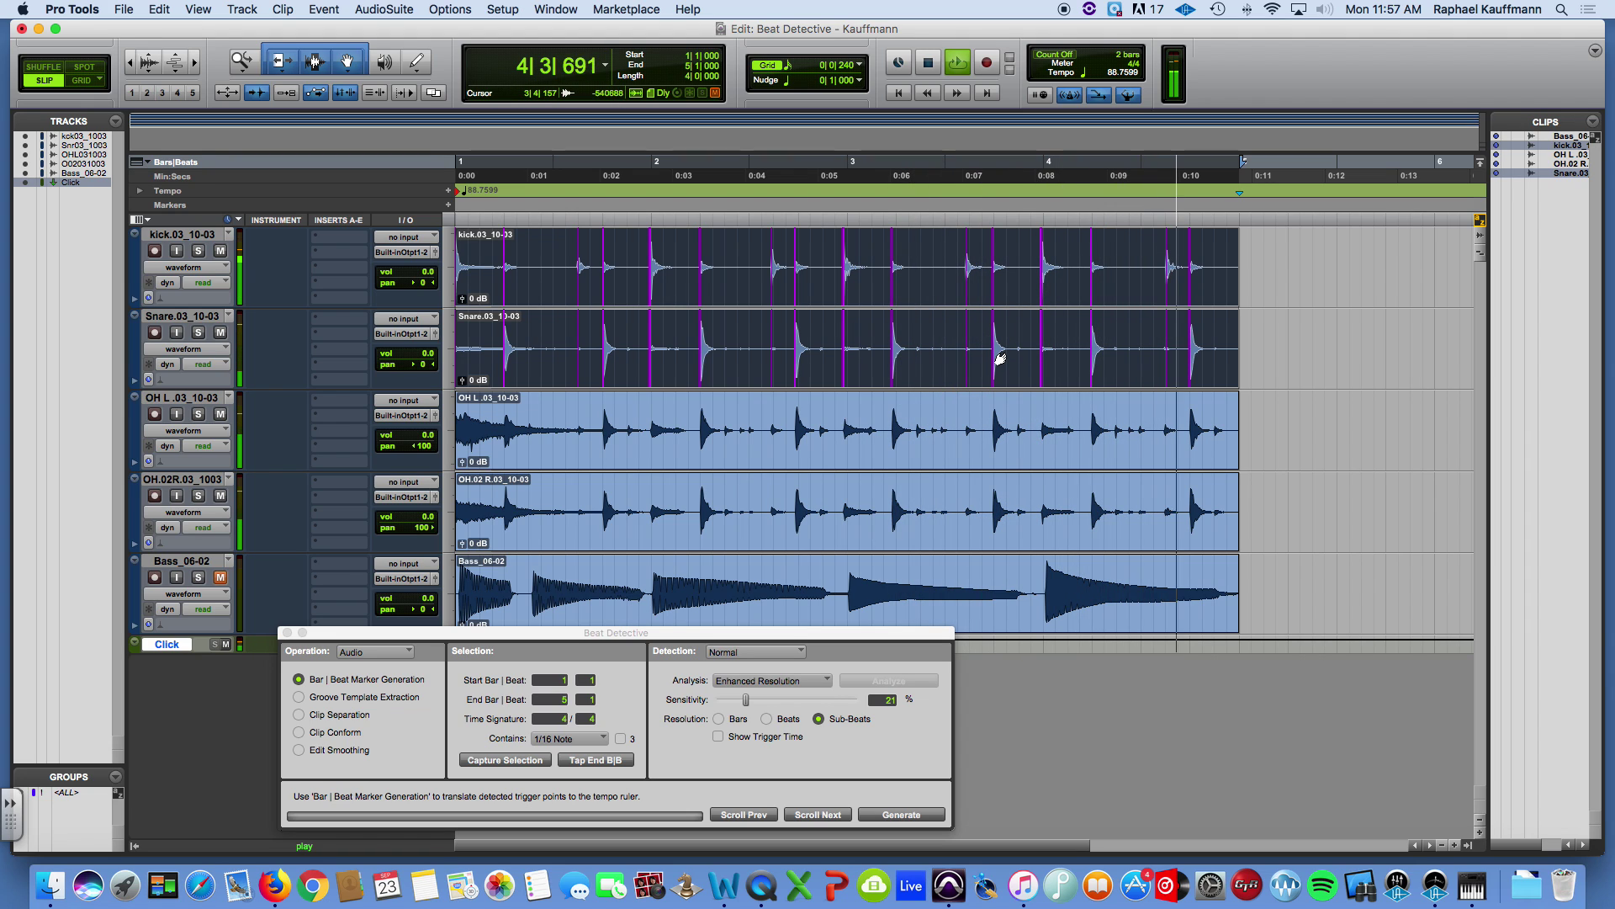
key(space)
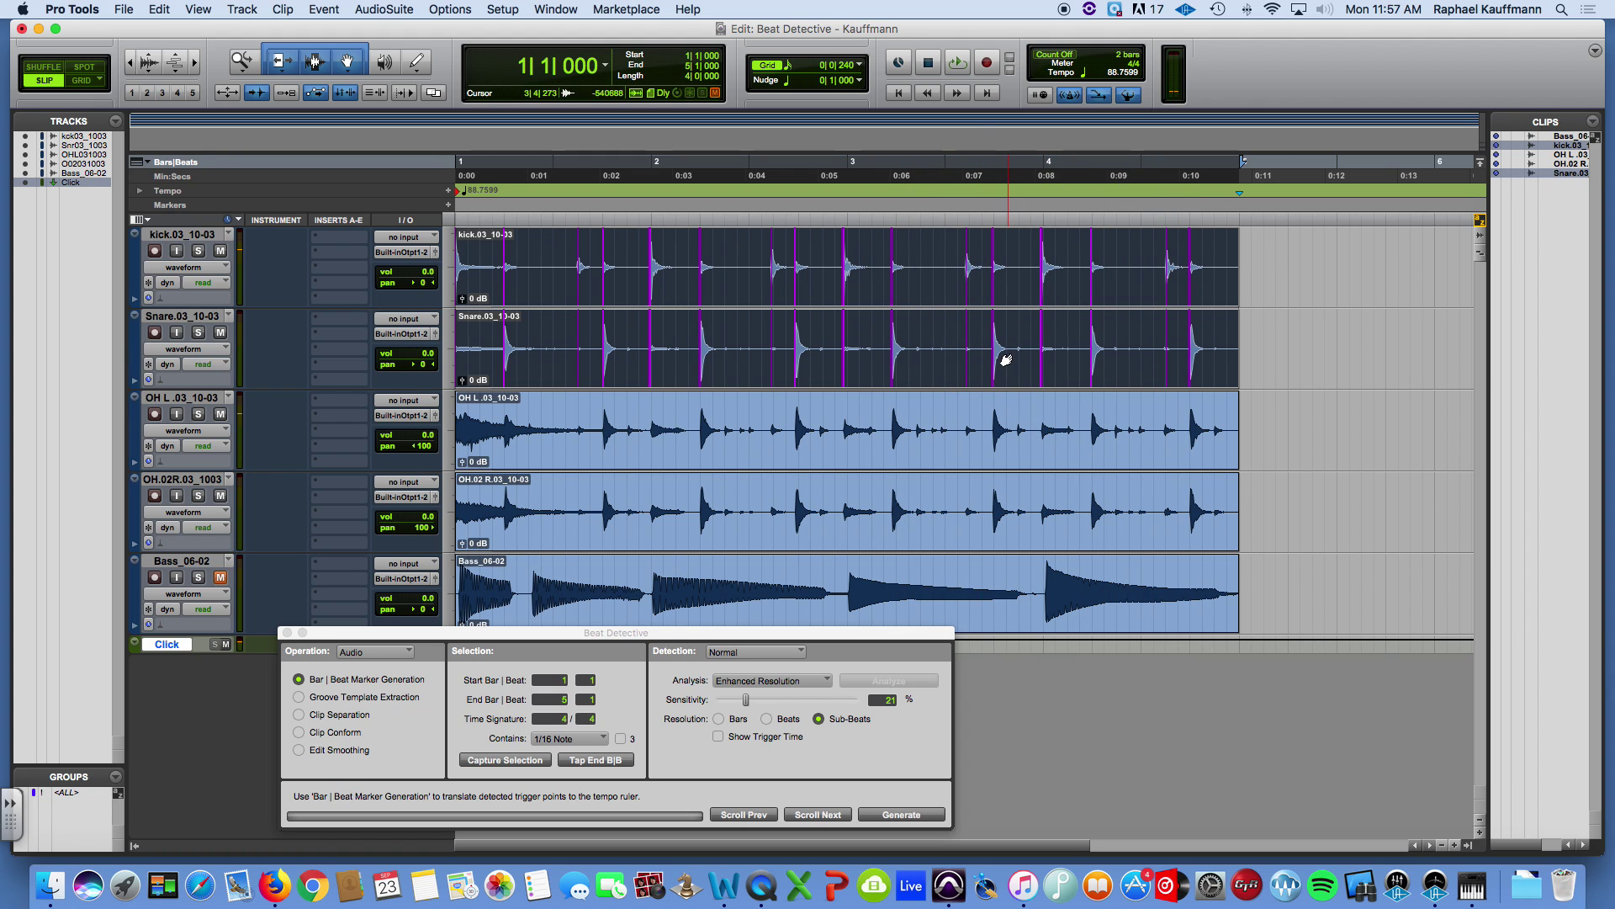
key(super+bracketright)
key(super+bracketright)
key(super+bracketright)
key(super+bracketright)
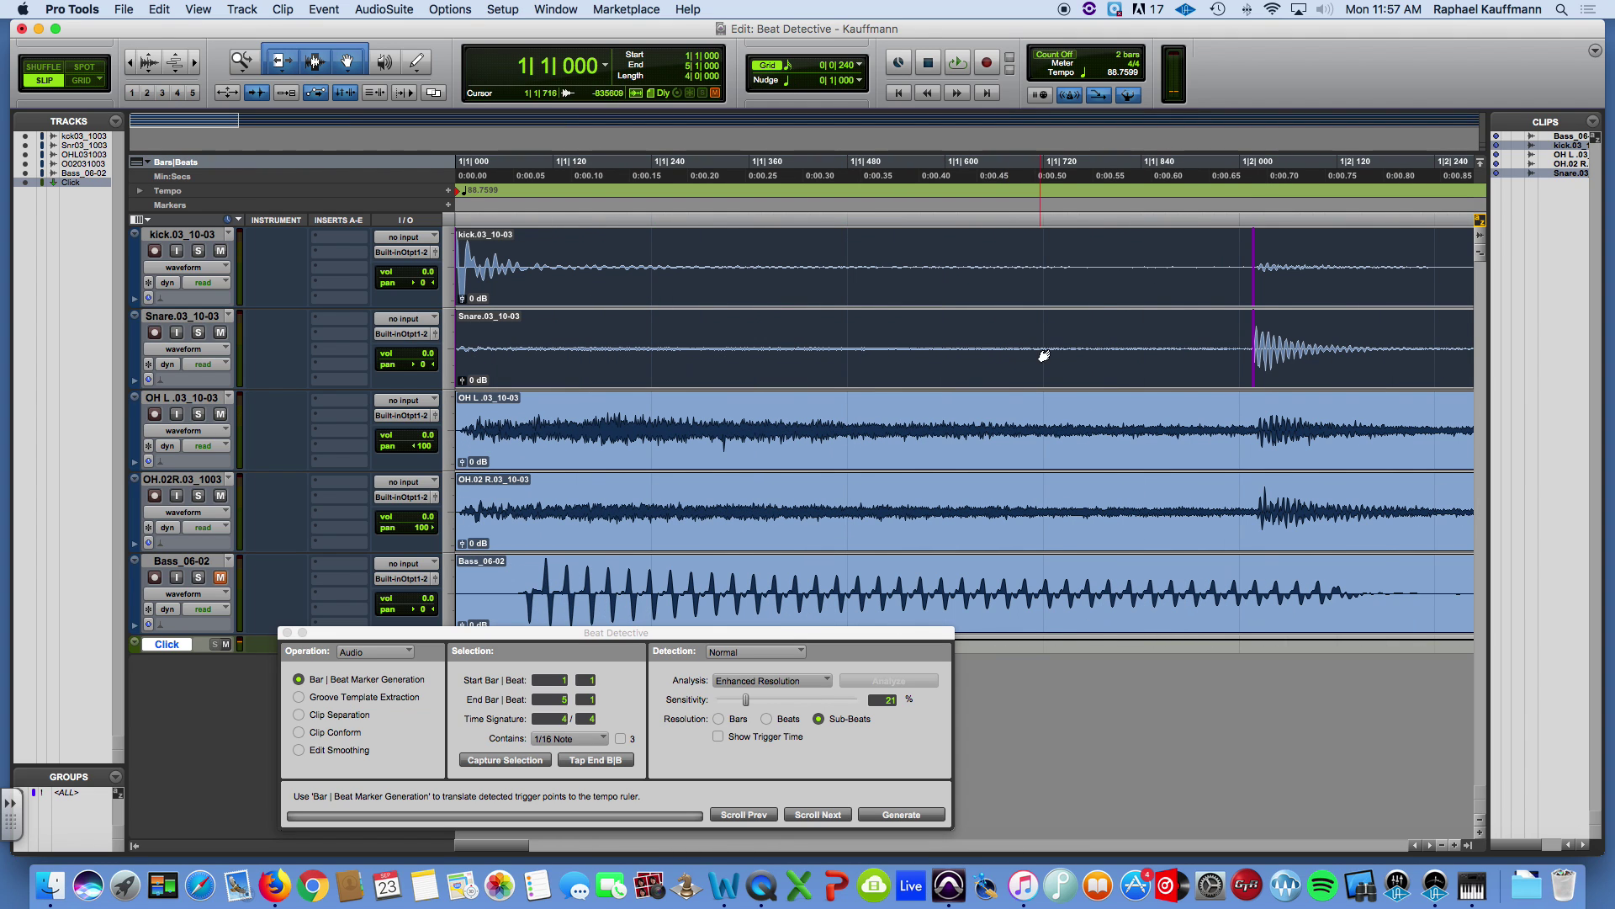
click(1051, 345)
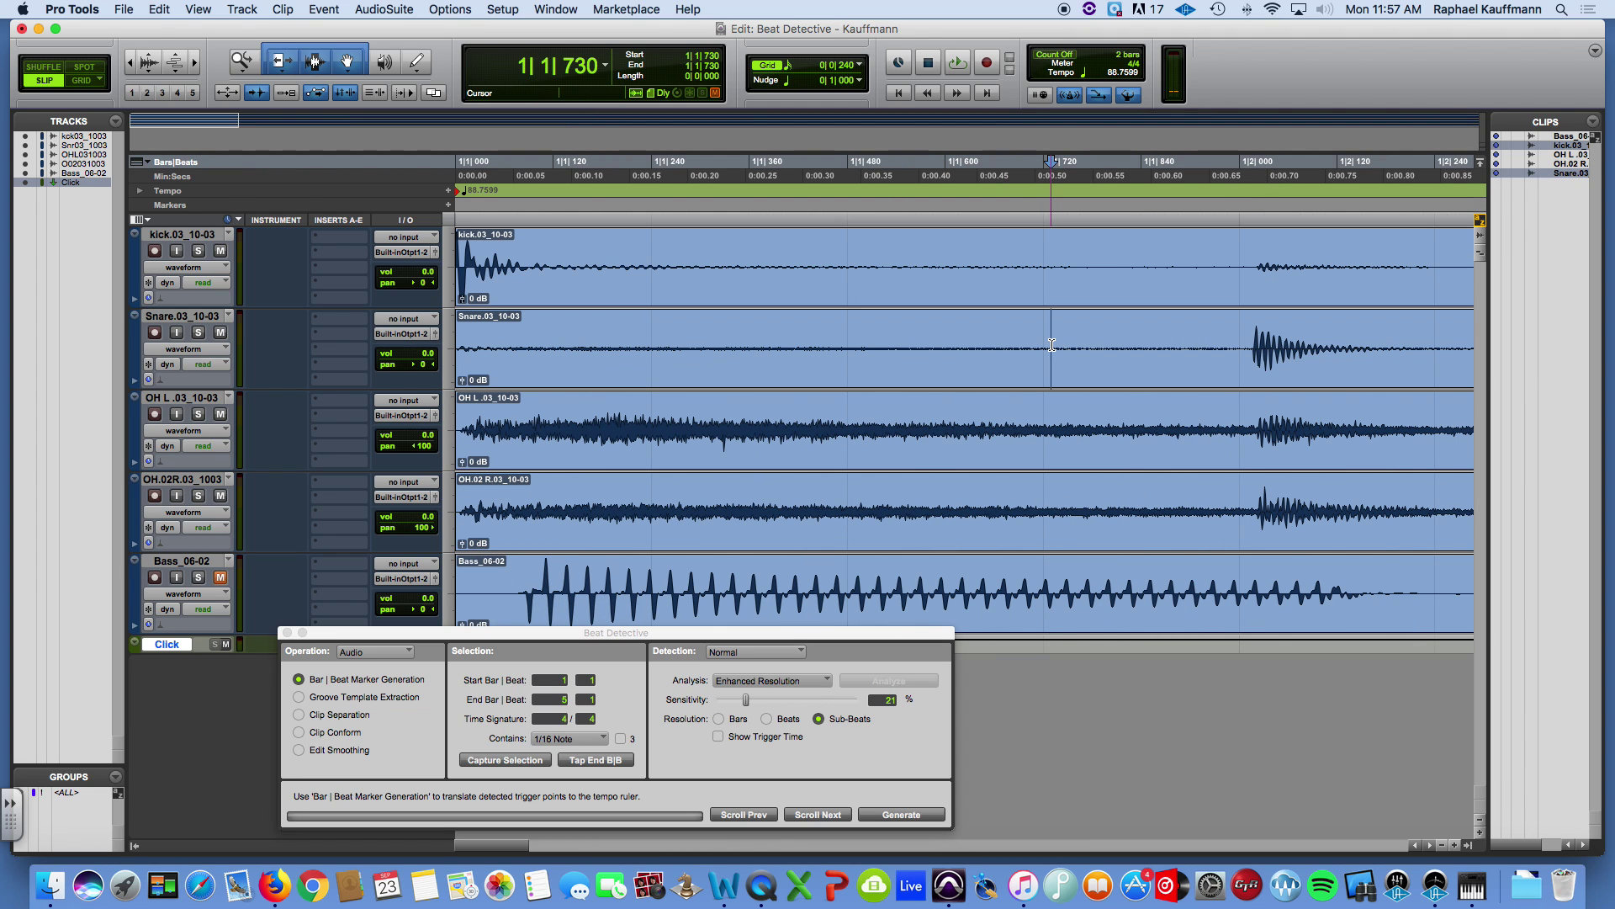
click(1242, 340)
scroll(1093, 353, right, 3)
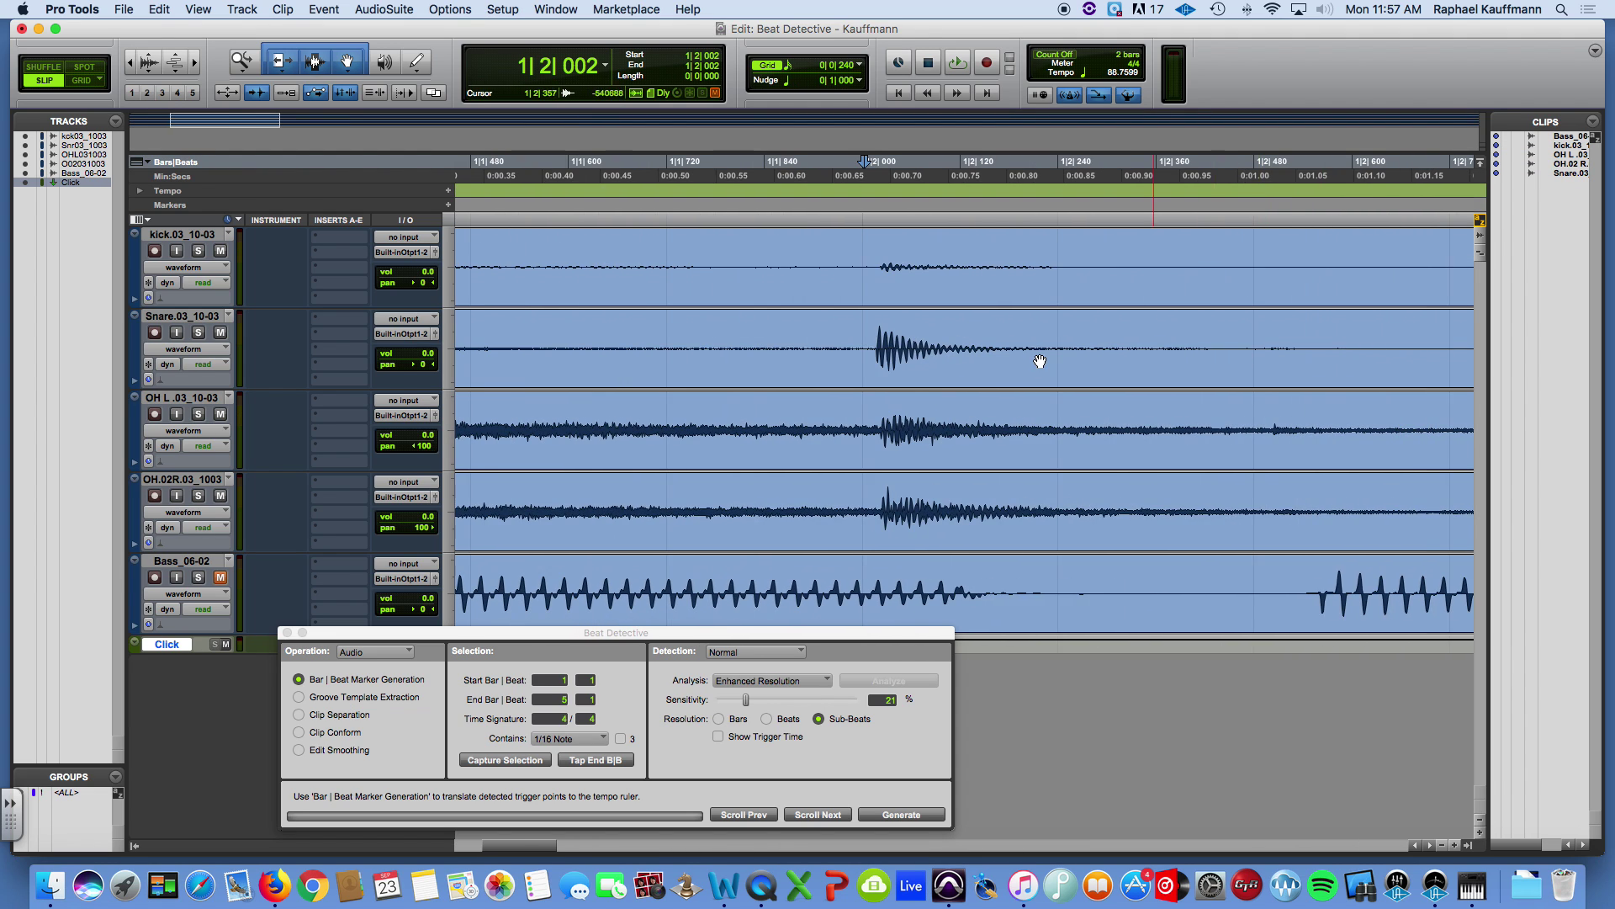
scroll(910, 355, right, 10)
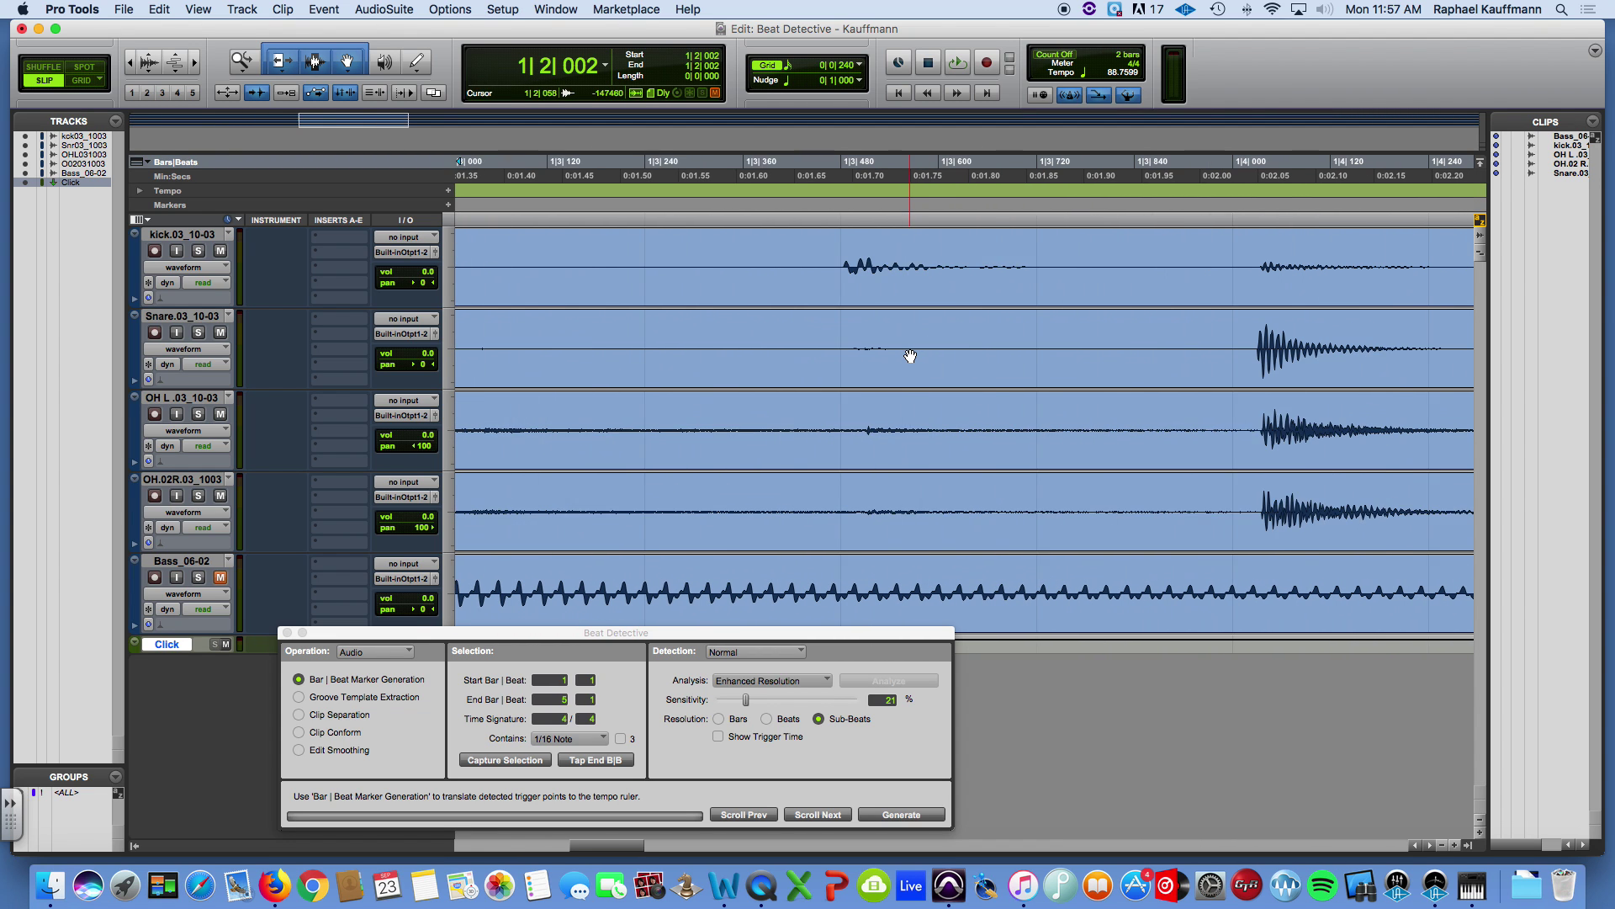
click(1191, 360)
scroll(1232, 363, right, 10)
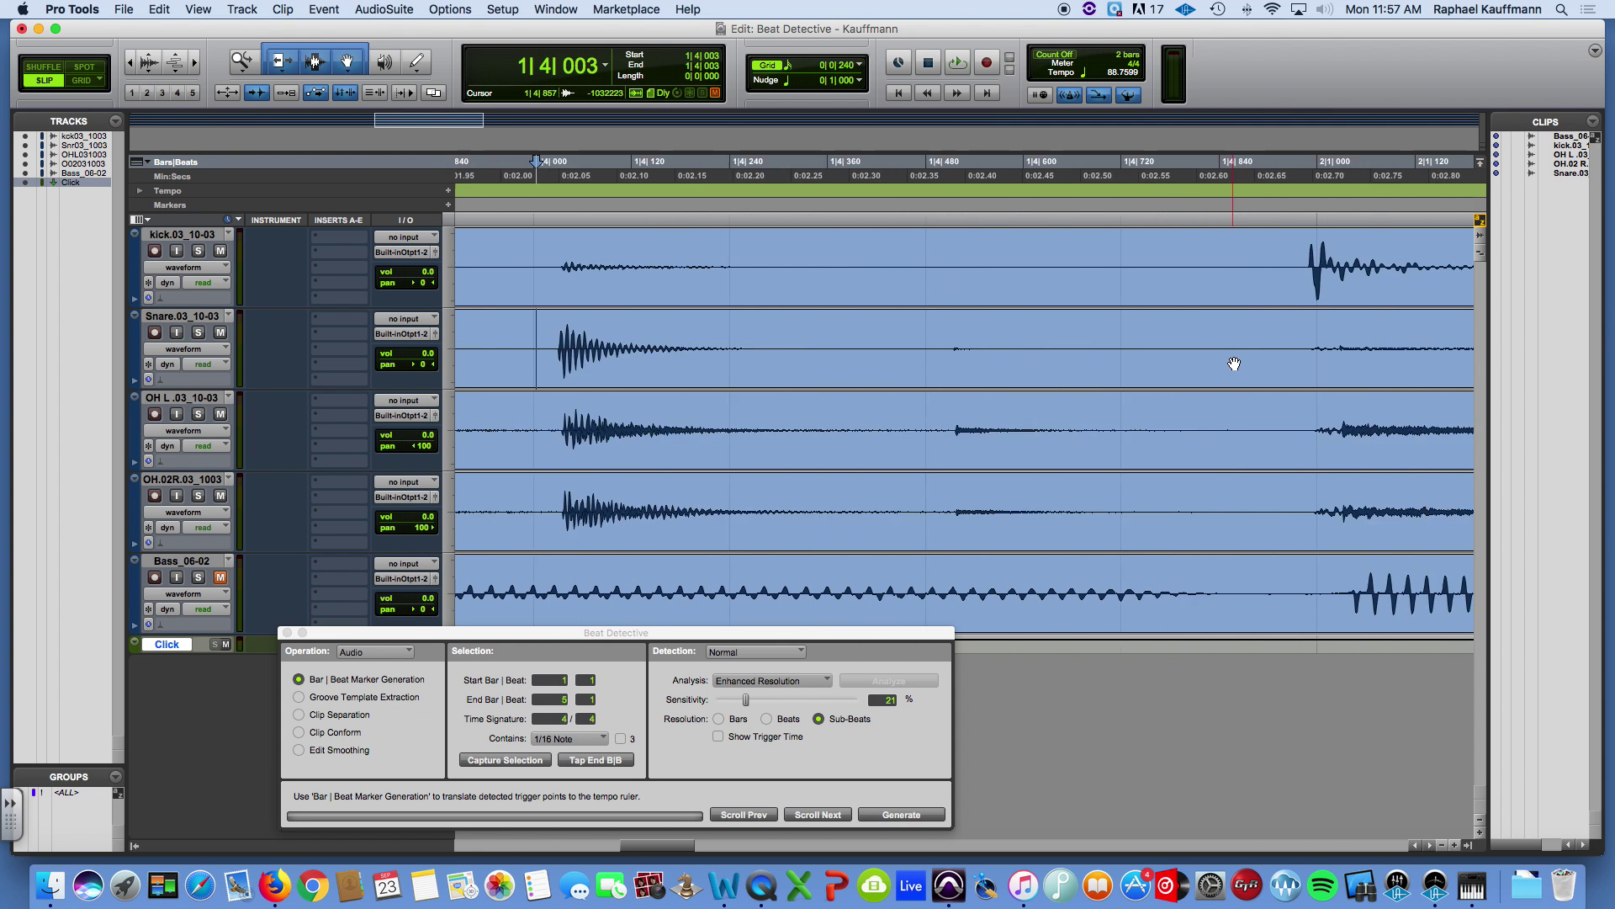
scroll(1232, 363, right, 12)
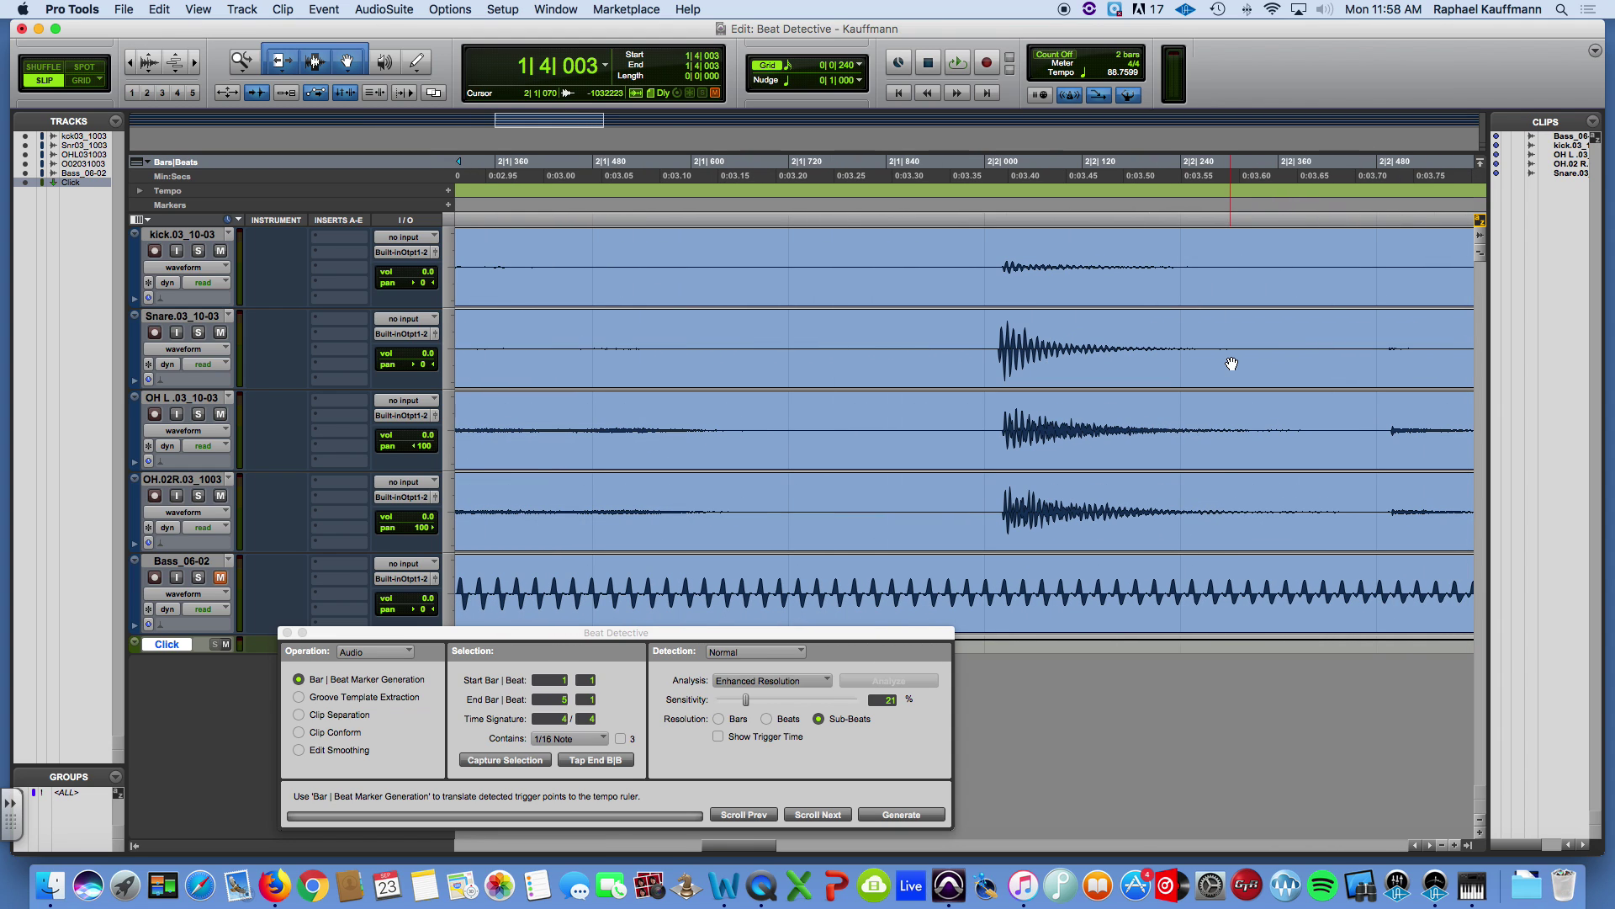
scroll(1229, 364, down, 10)
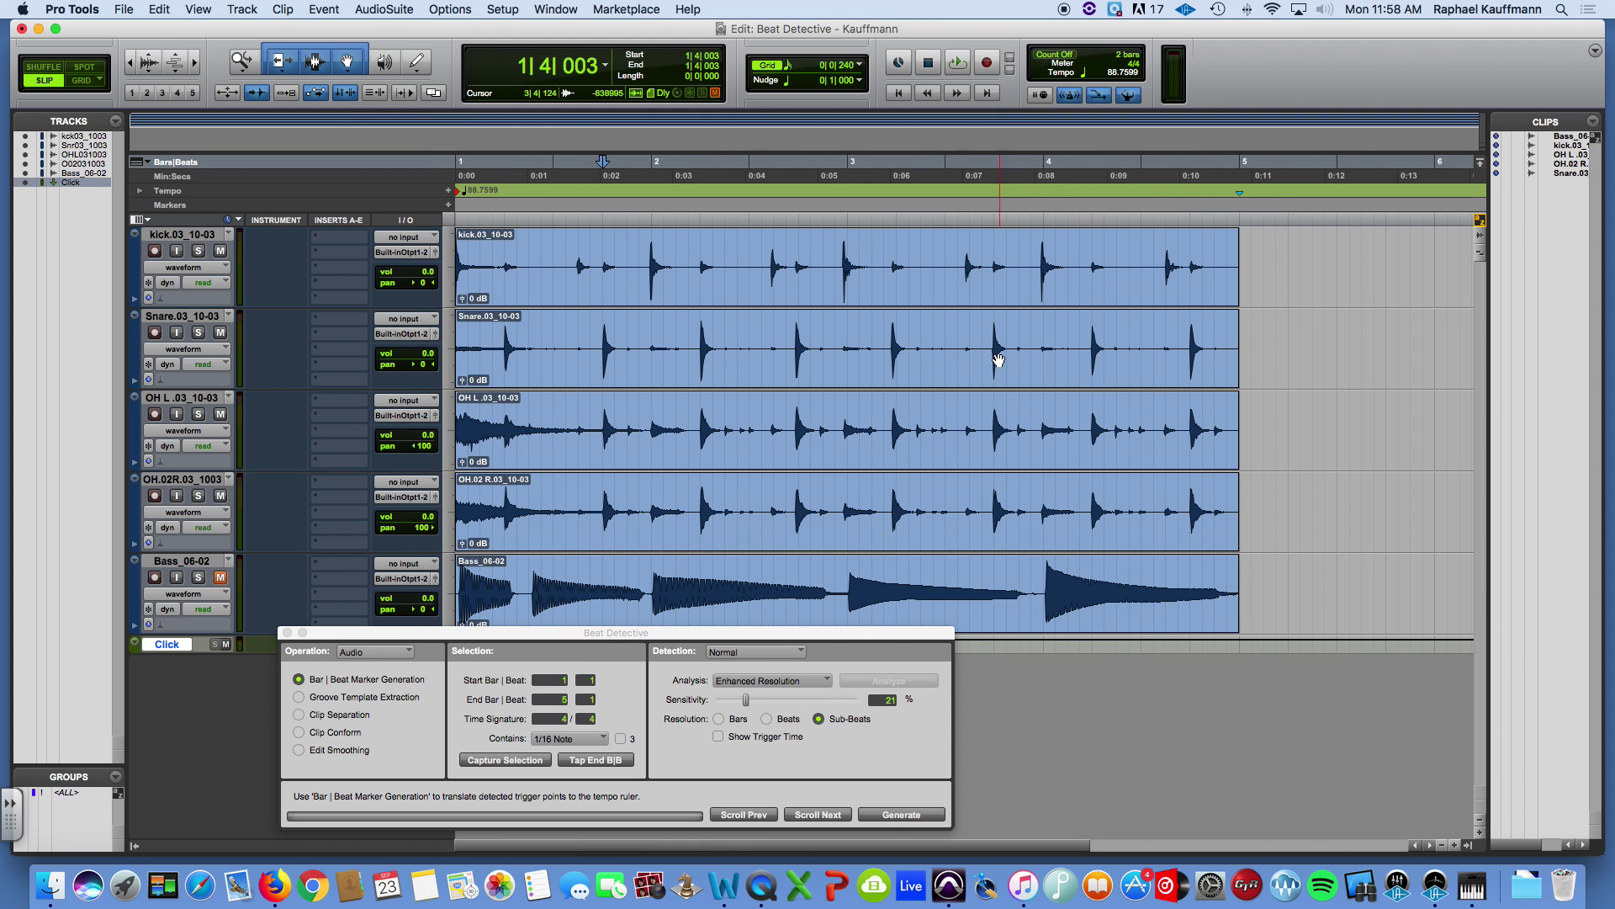
click(964, 407)
key(space)
key(space)
click(905, 412)
key(space)
key(space)
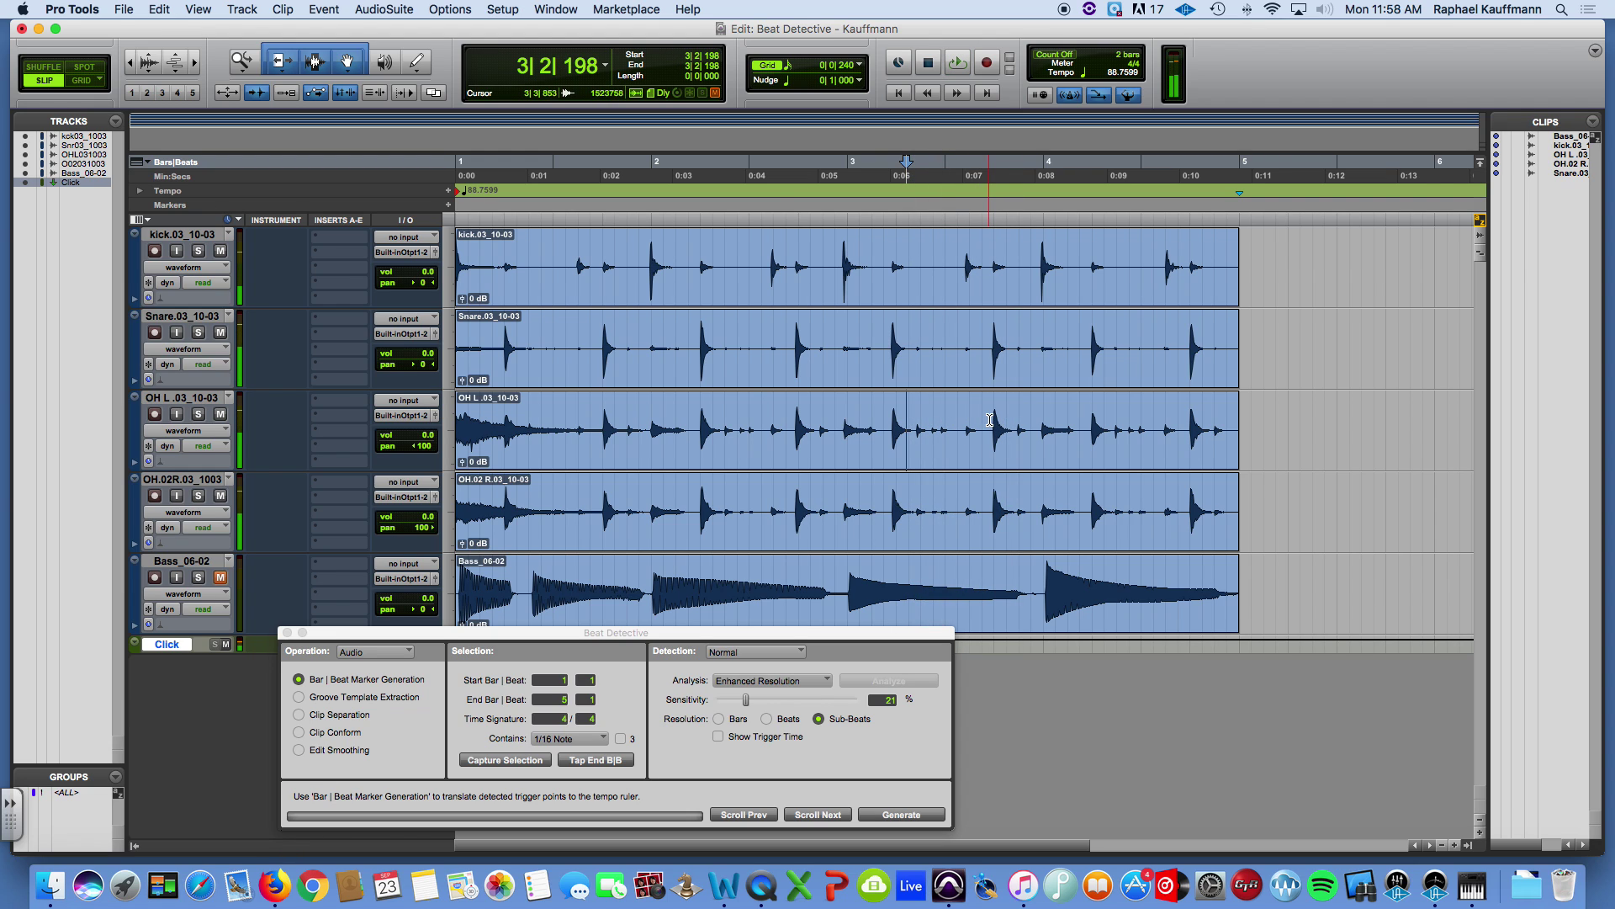
click(989, 420)
key(super+bracketright)
key(super+bracketright)
key(super+bracketright)
key(super+bracketright)
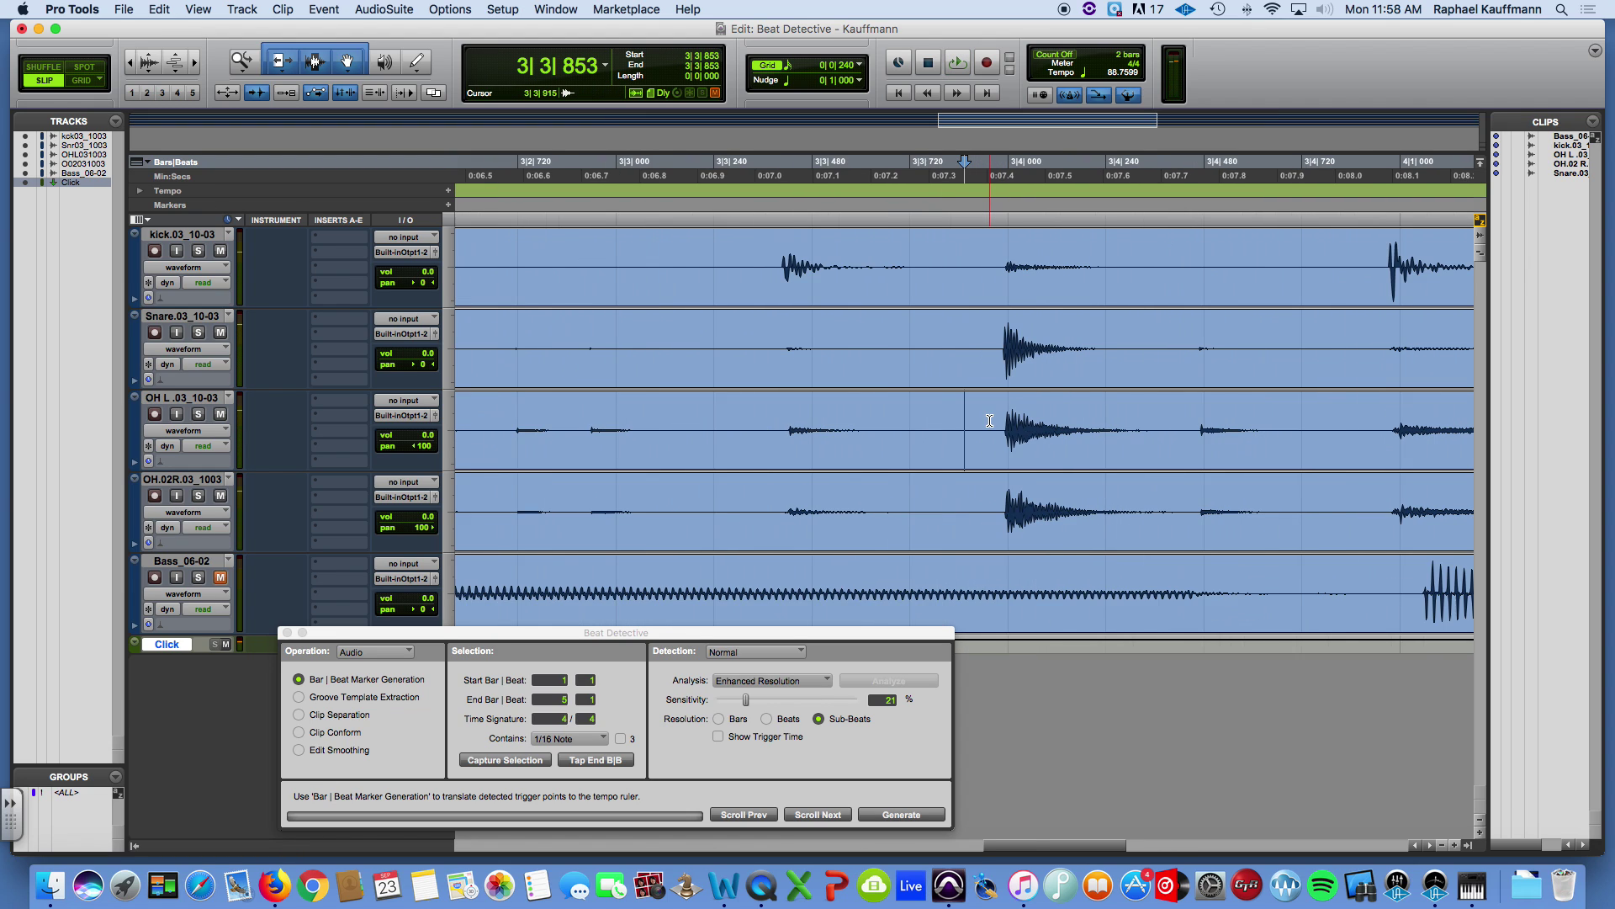
click(1039, 378)
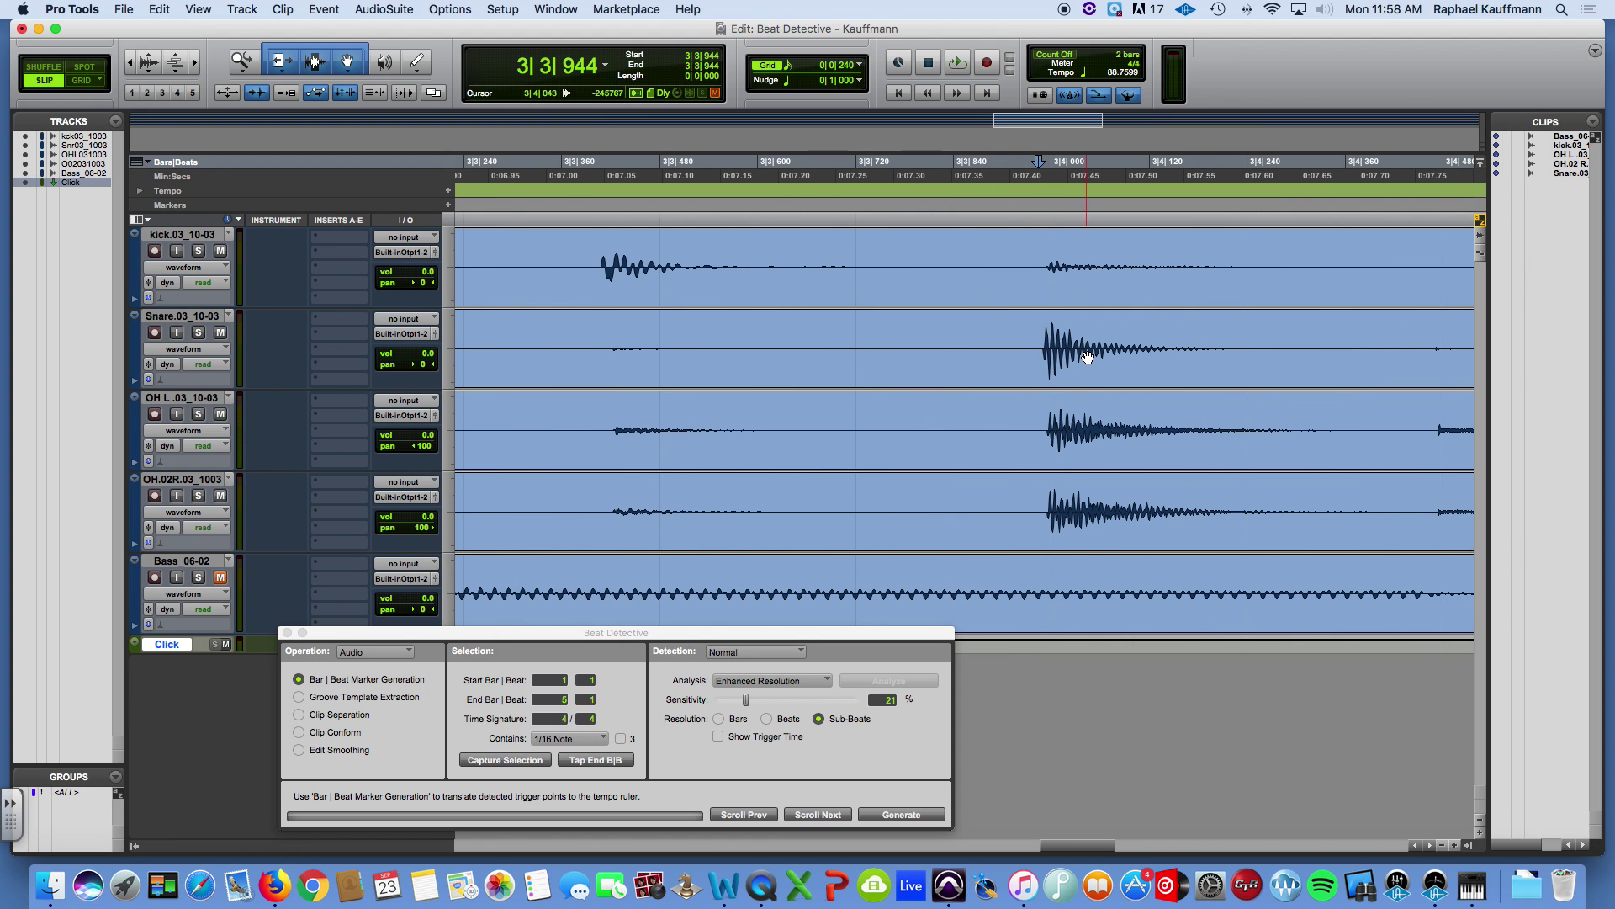
key(super+bracketleft)
key(super+bracketleft)
key(super+bracketleft)
key(super+bracketleft)
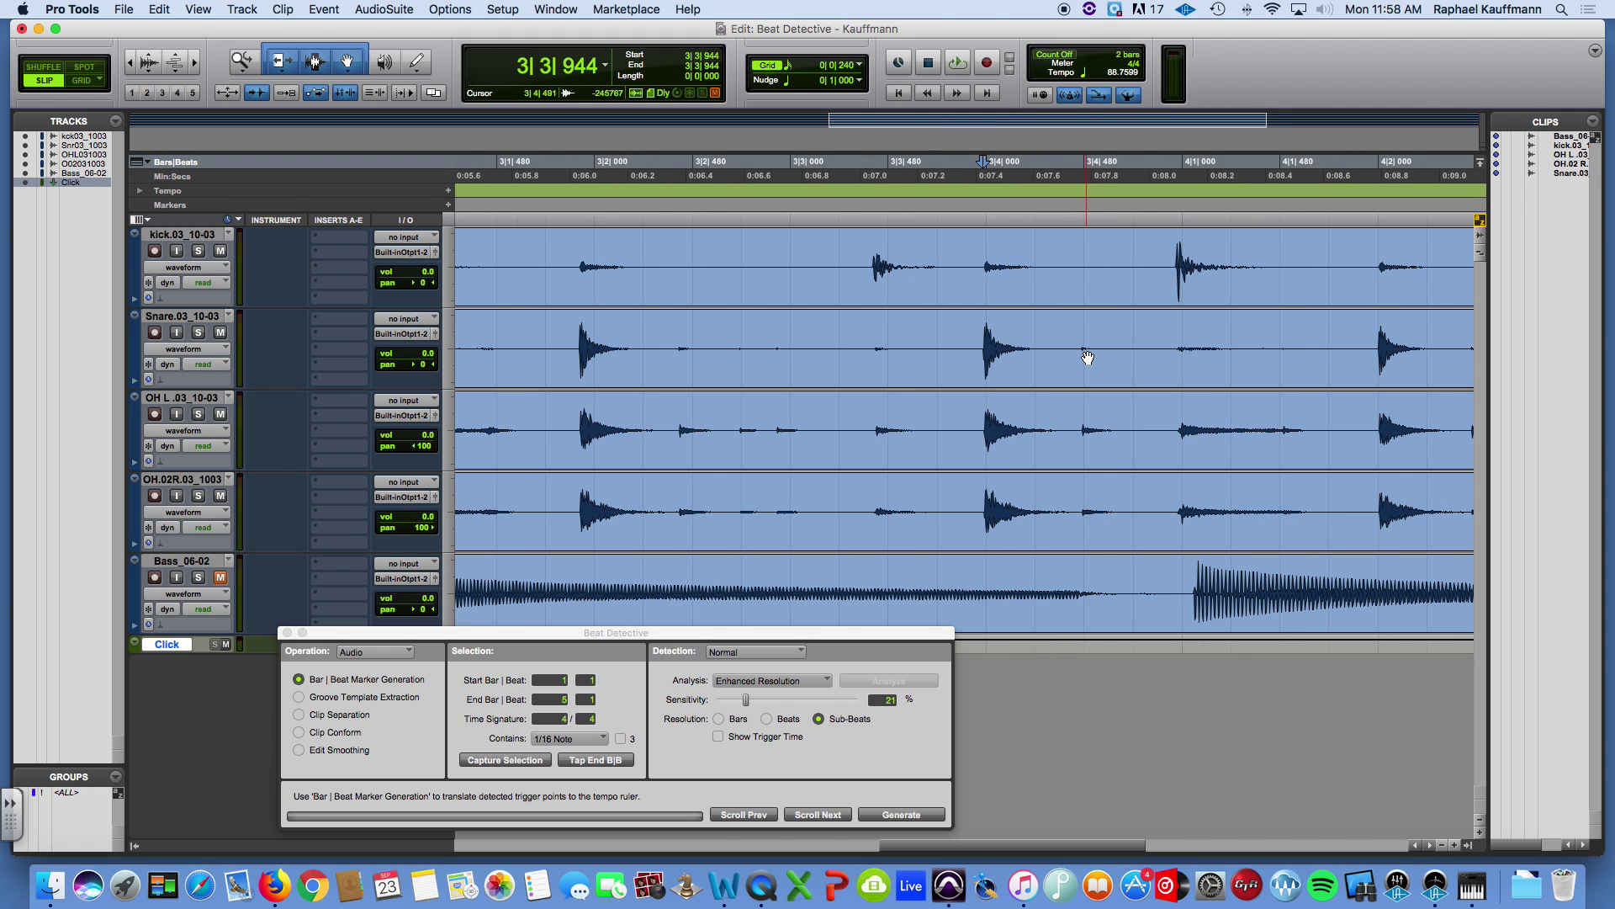
Select the kick clip, then add the Snare, OH L and OH.02 R clips
click(685, 294)
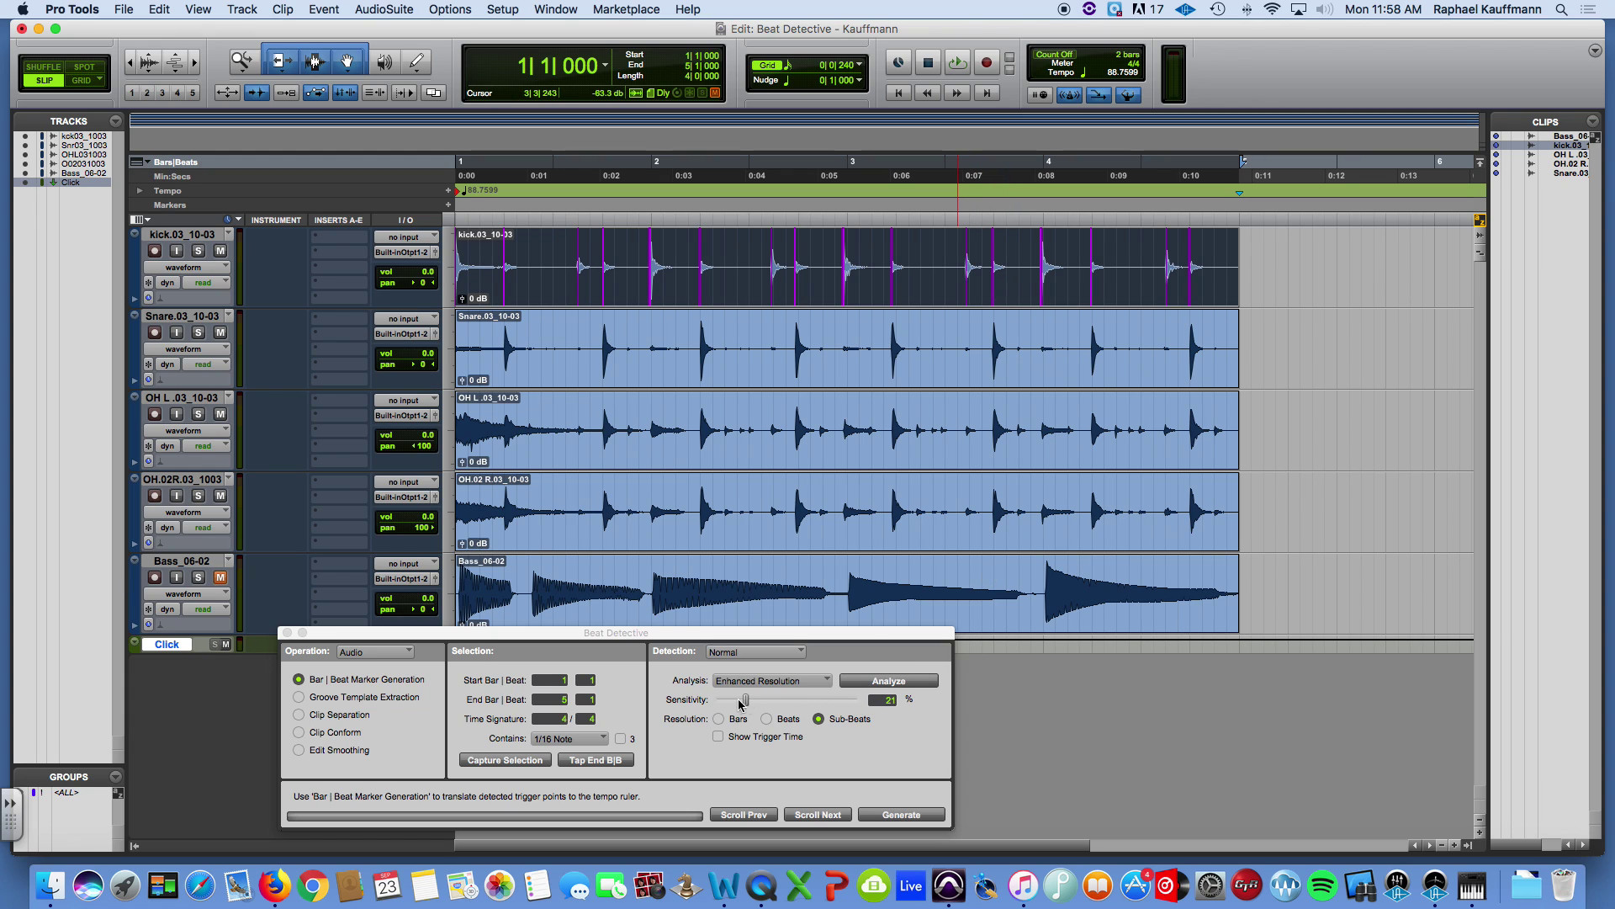
shift+click(715, 370)
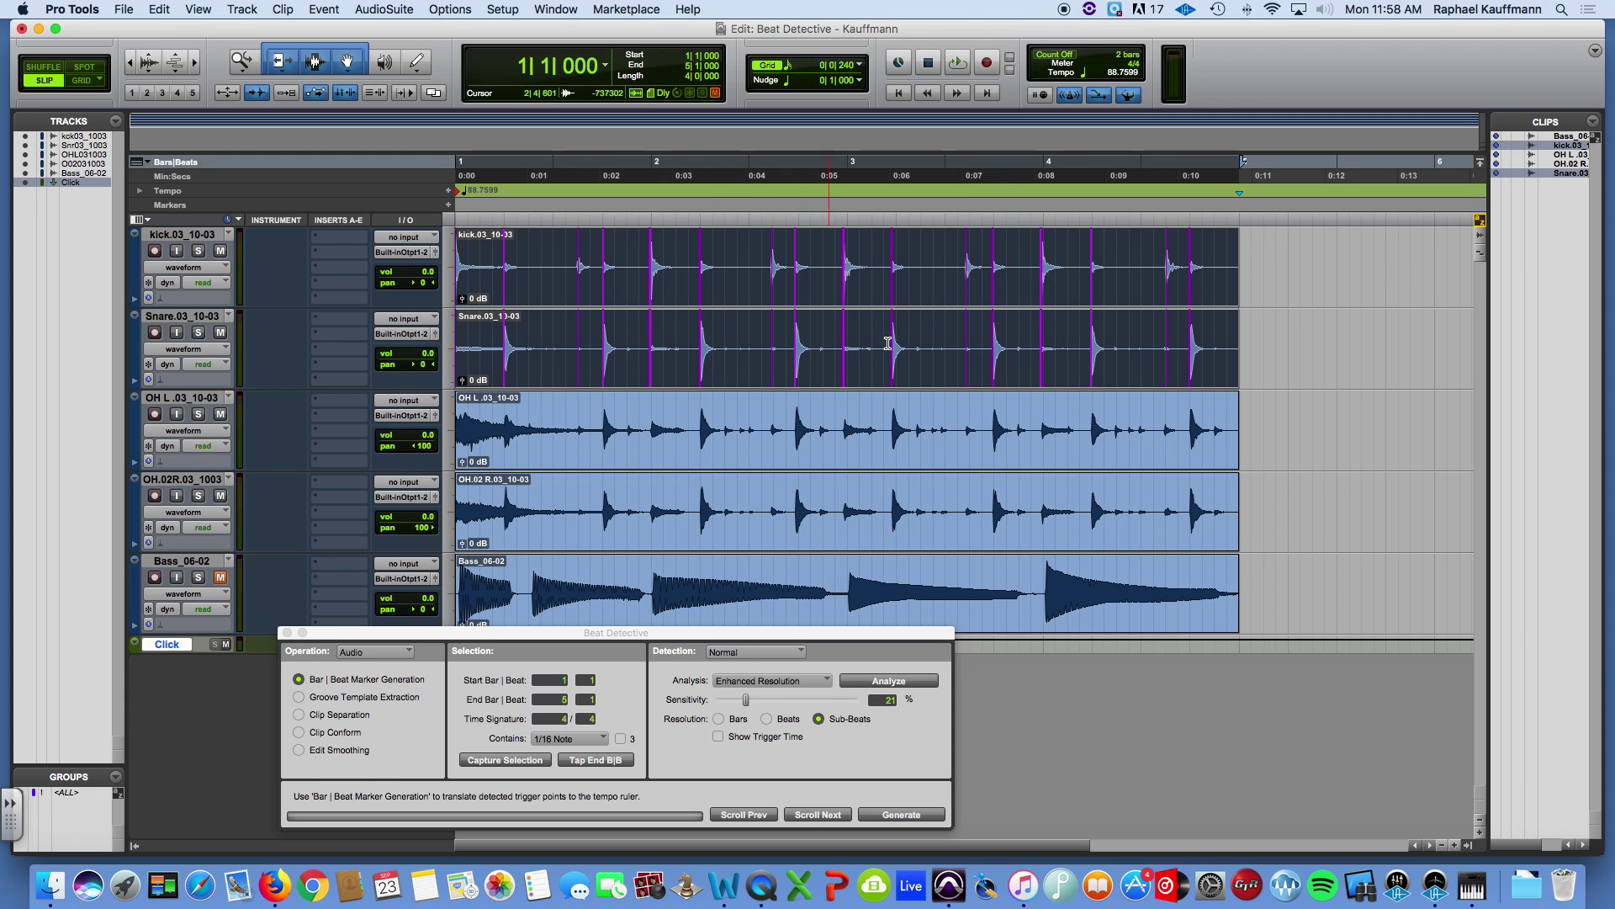
shift+click(876, 455)
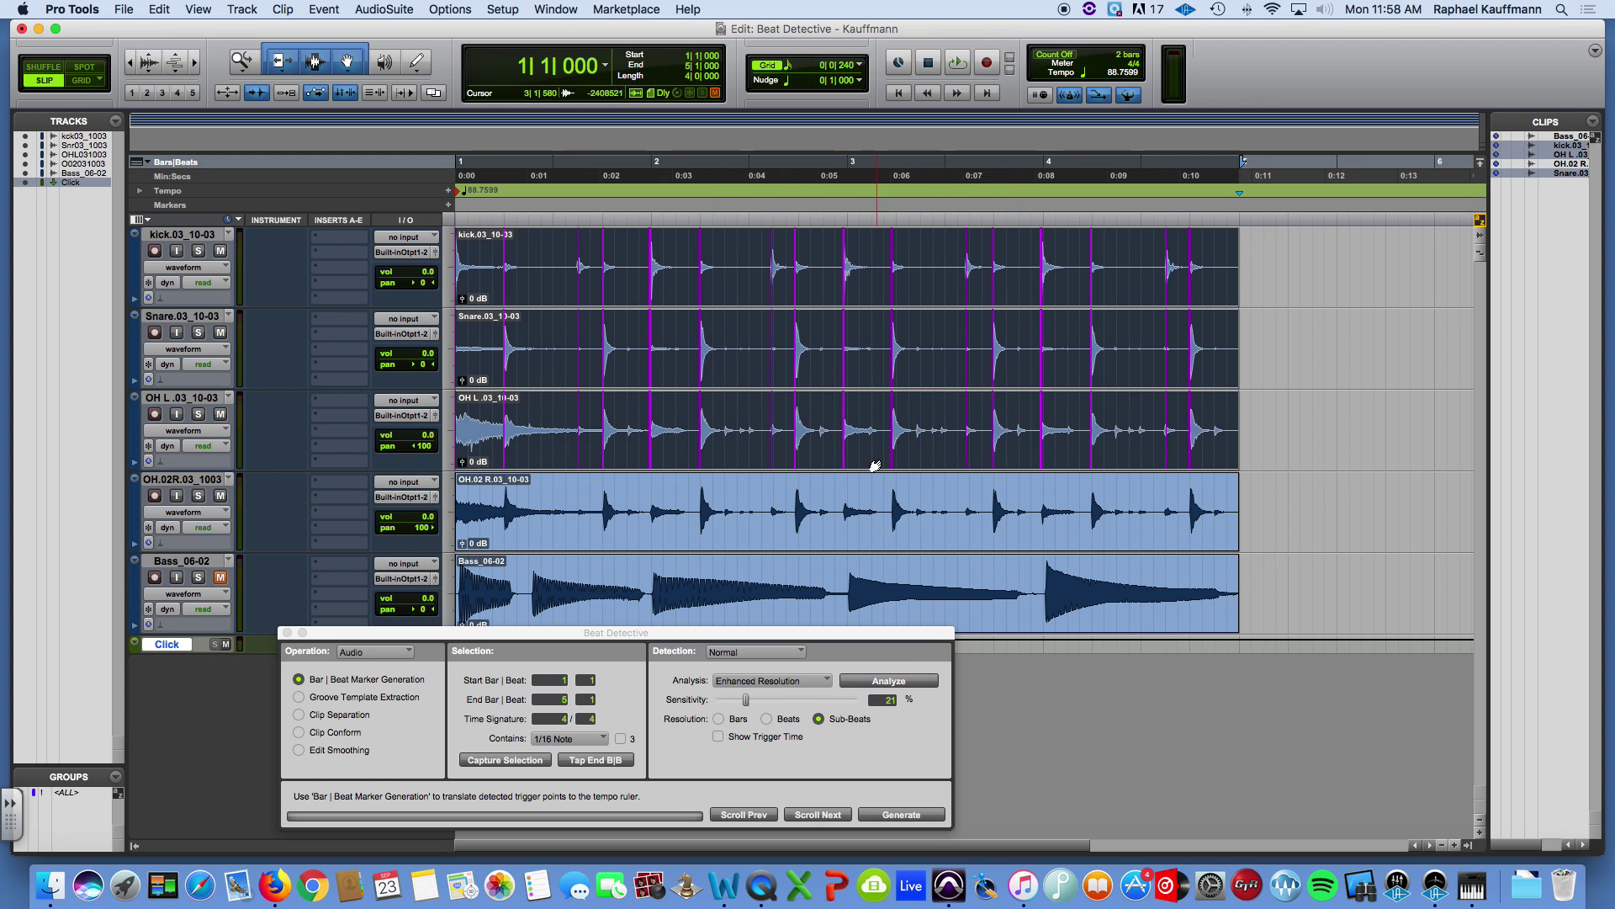
shift+click(876, 505)
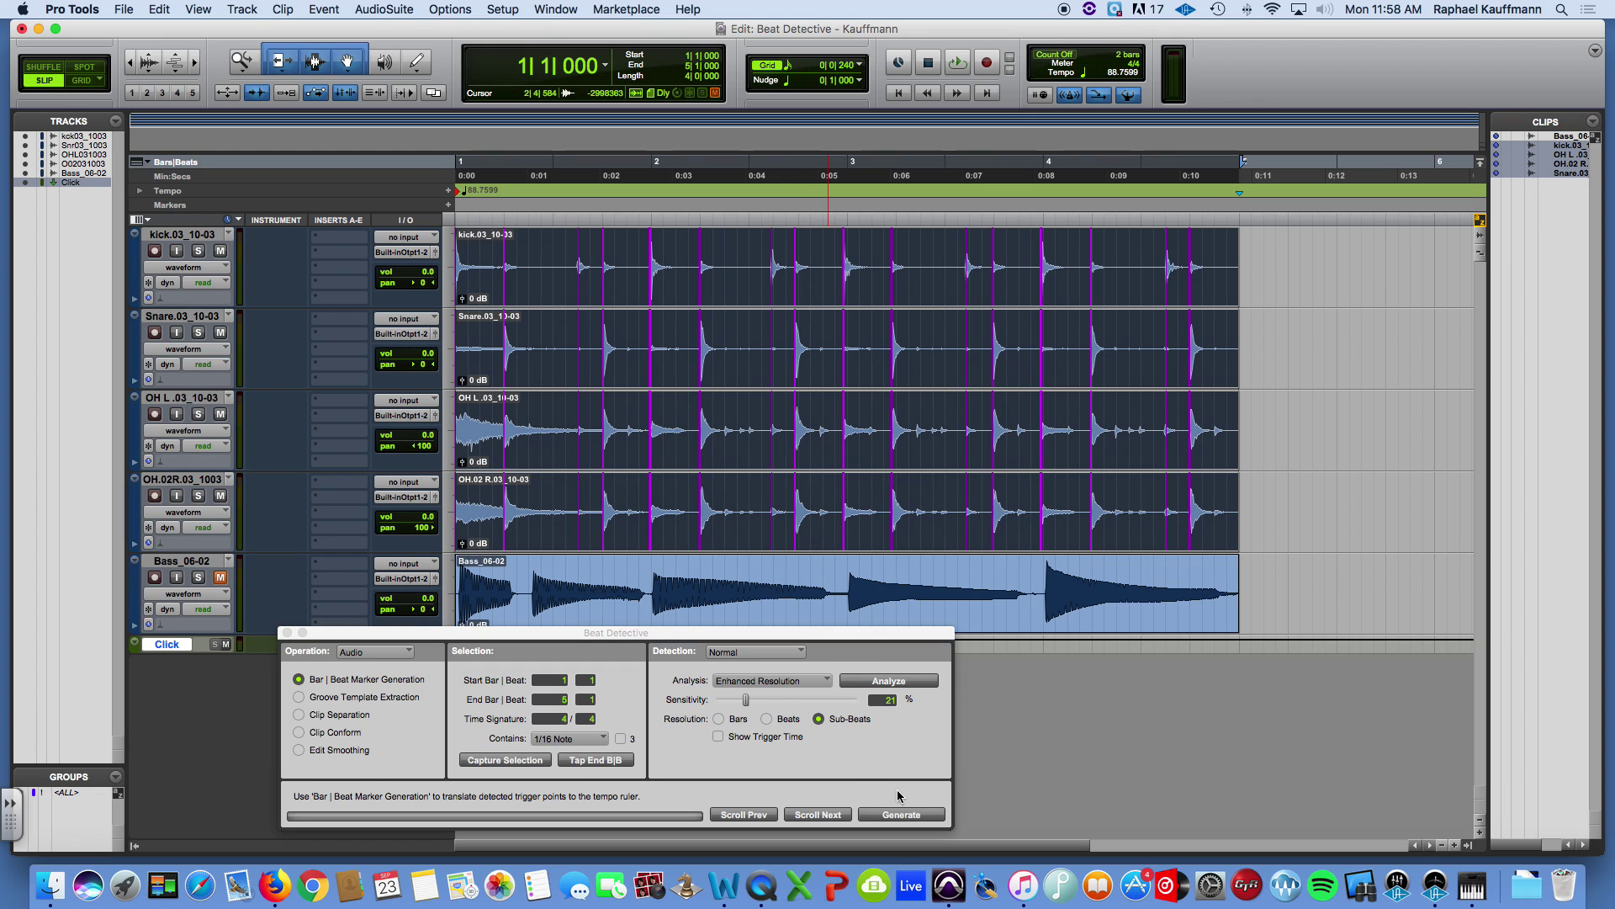
Run Clip Separation on the four drum clips, then select Clip Conform mode
click(328, 721)
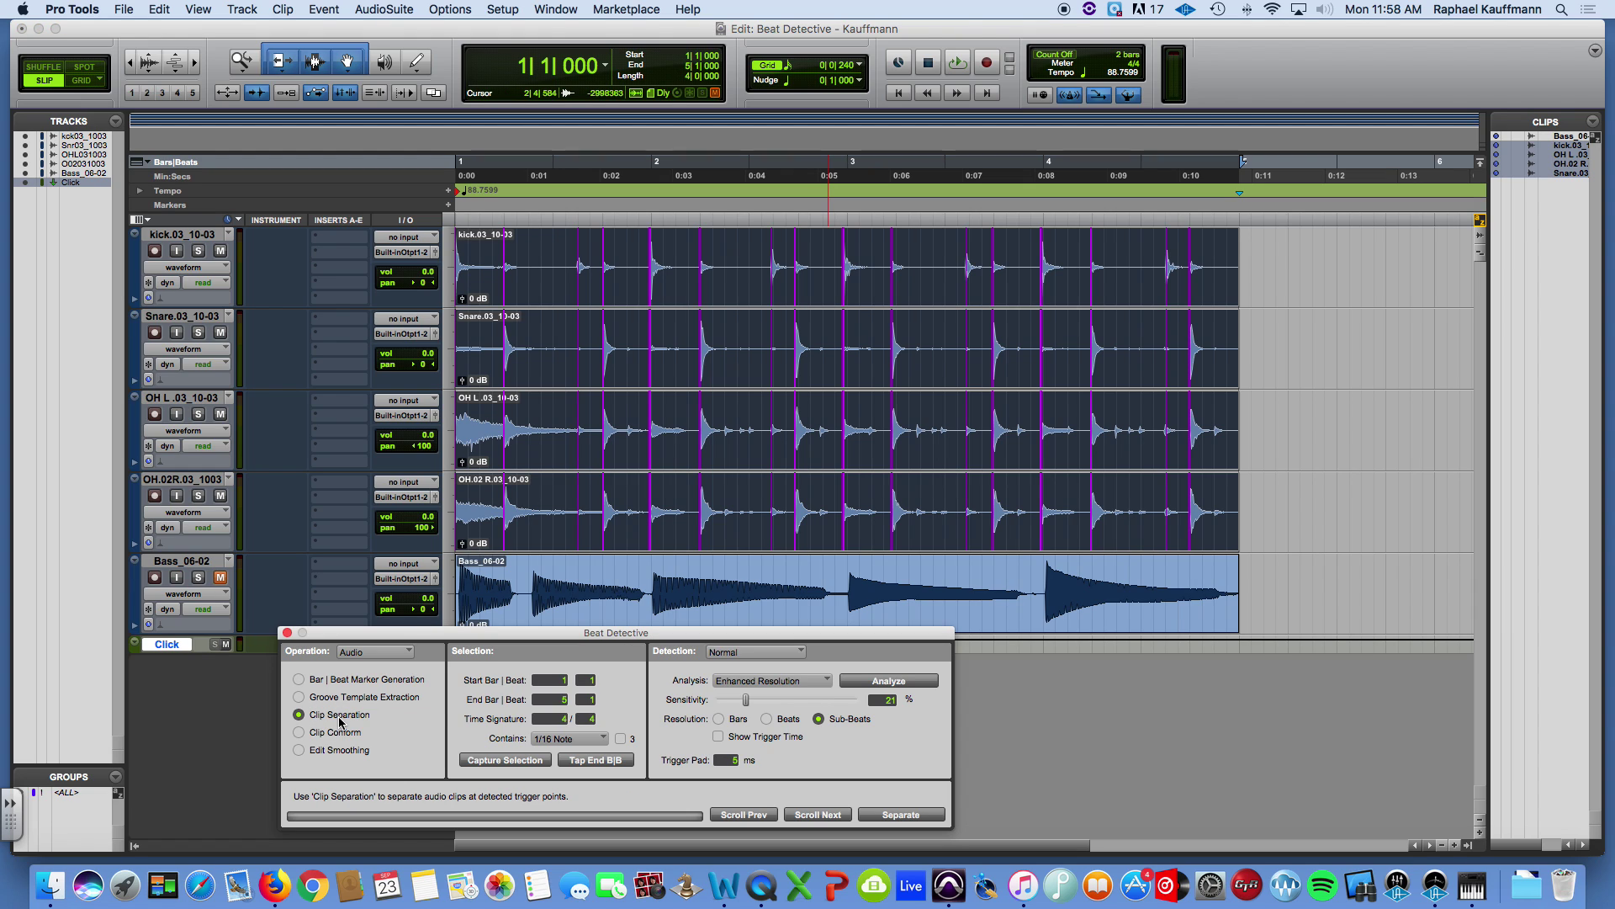
click(902, 814)
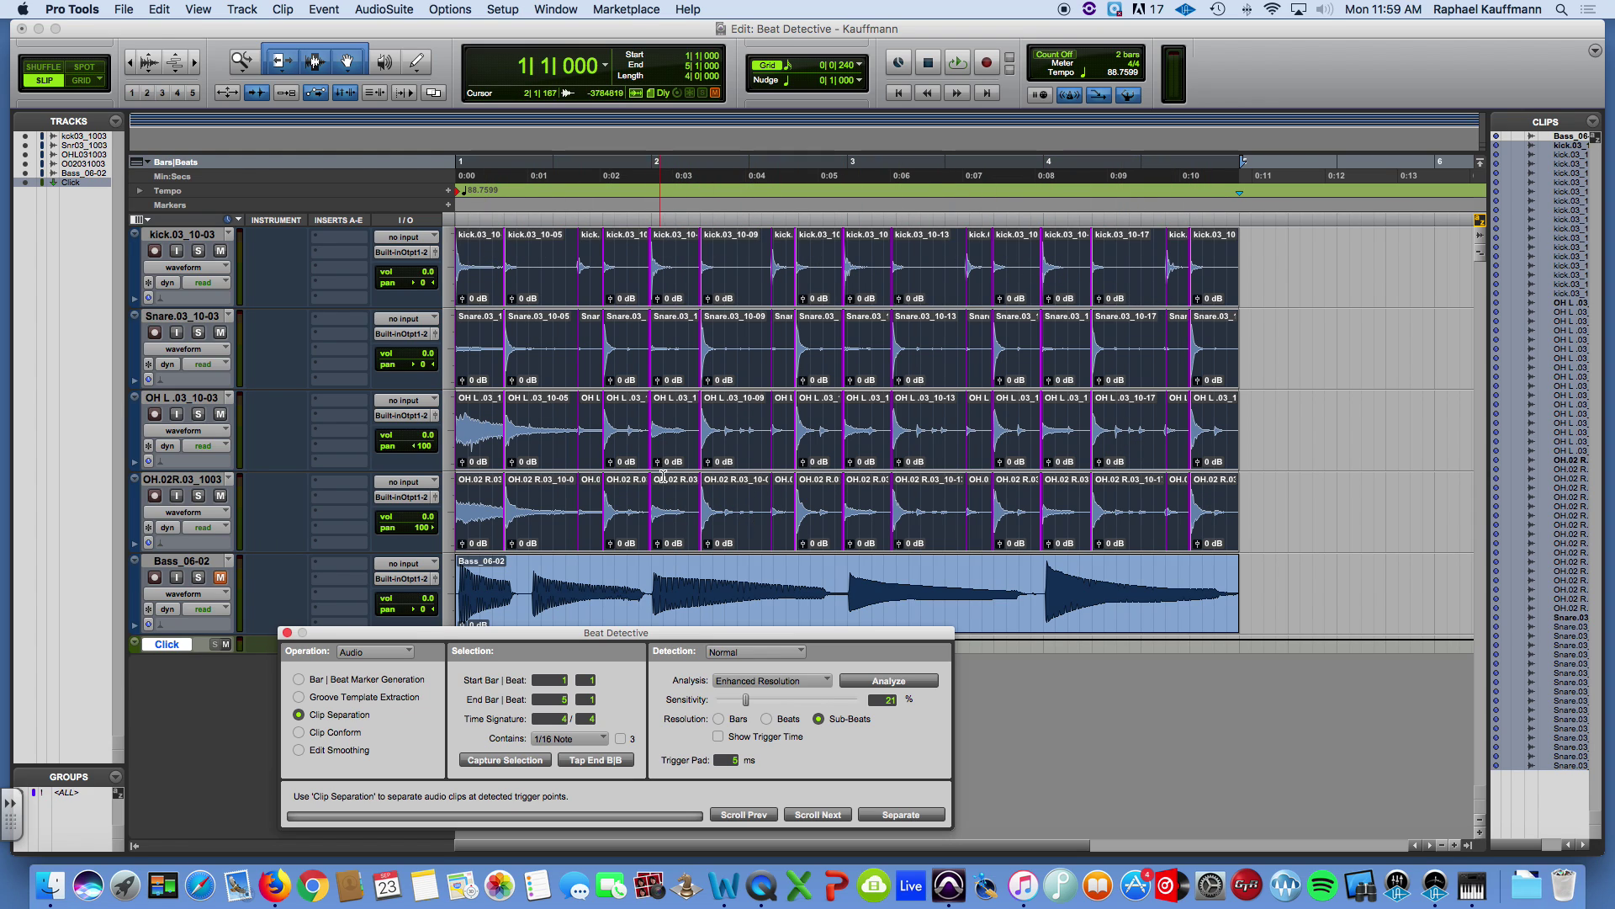
click(311, 733)
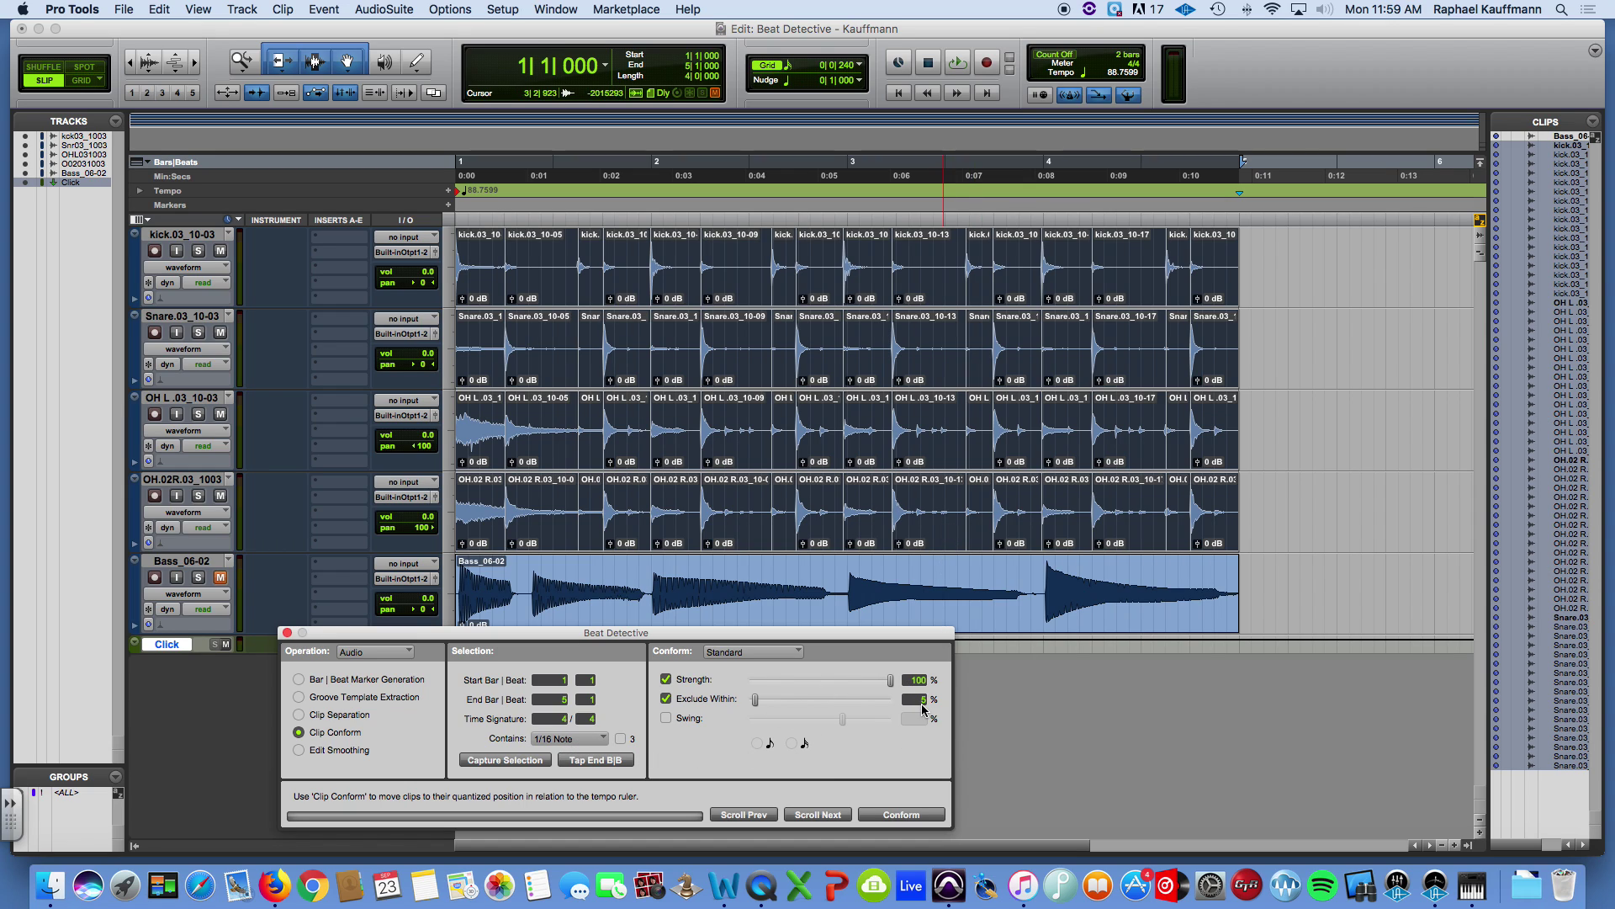
Conform the separated drum clips to the 16th-note grid and inspect them up close
click(901, 815)
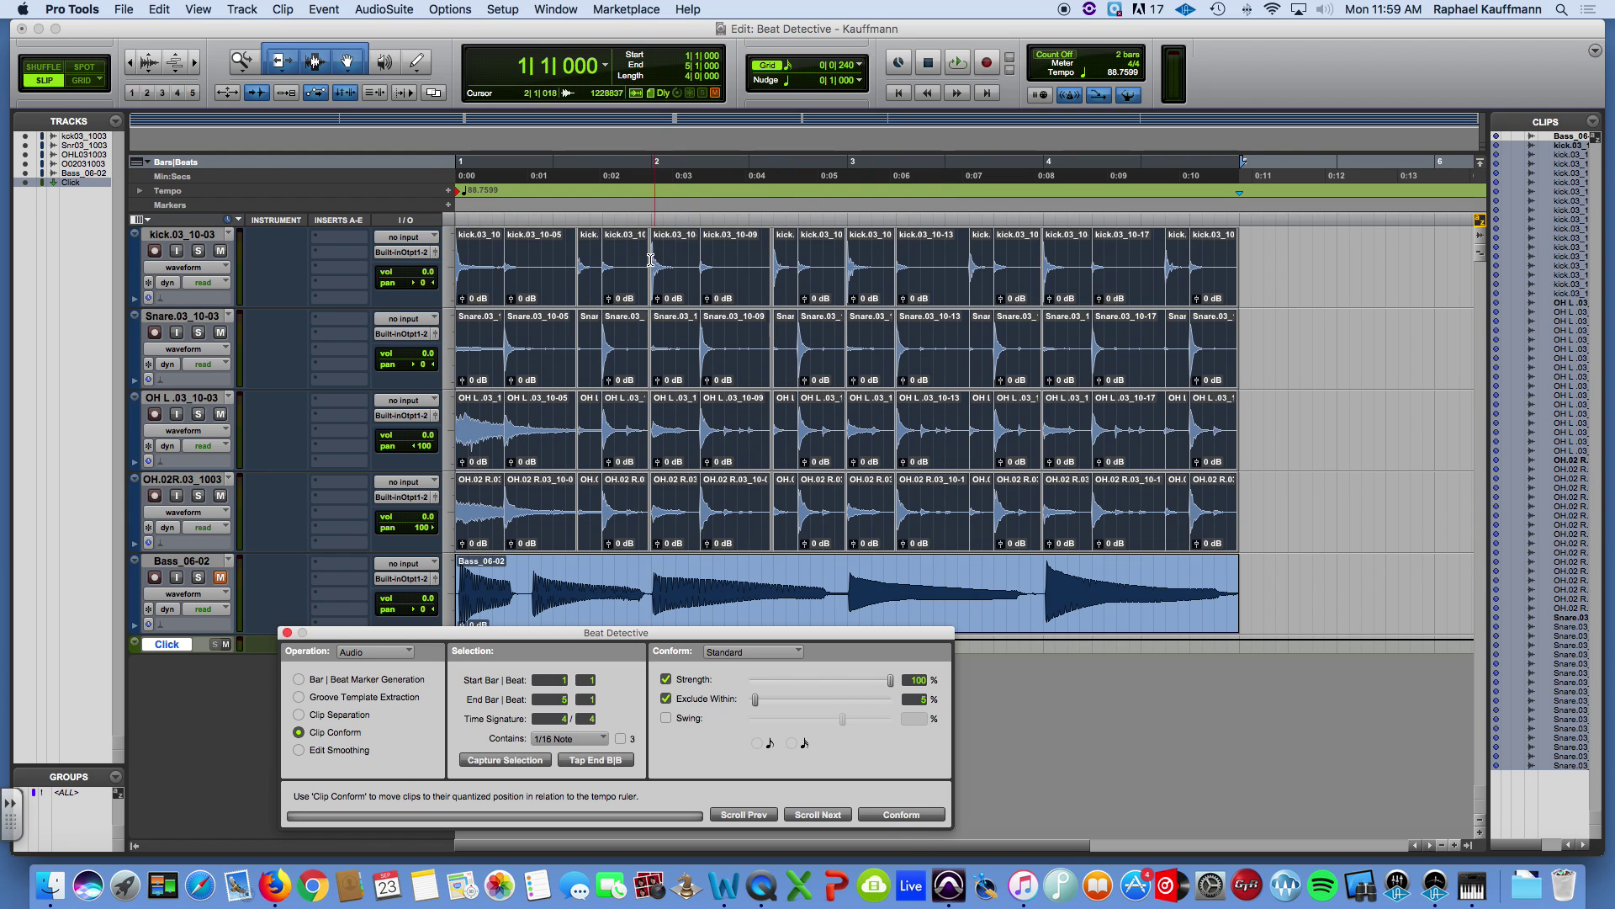
scroll(787, 332, up, 5)
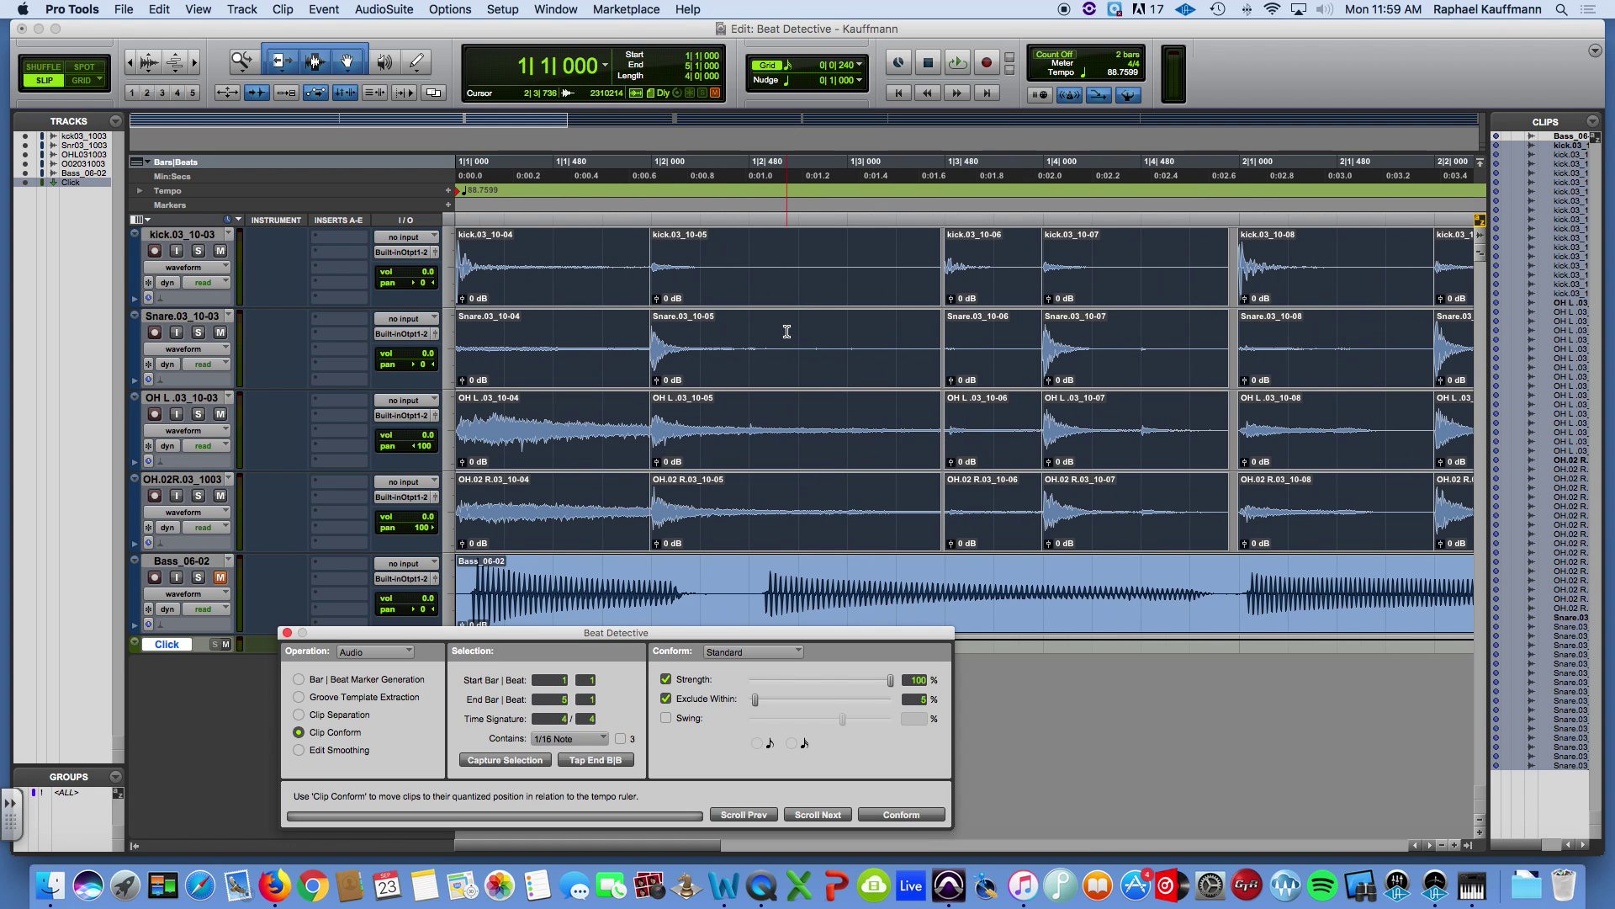
scroll(1088, 337, right, 2)
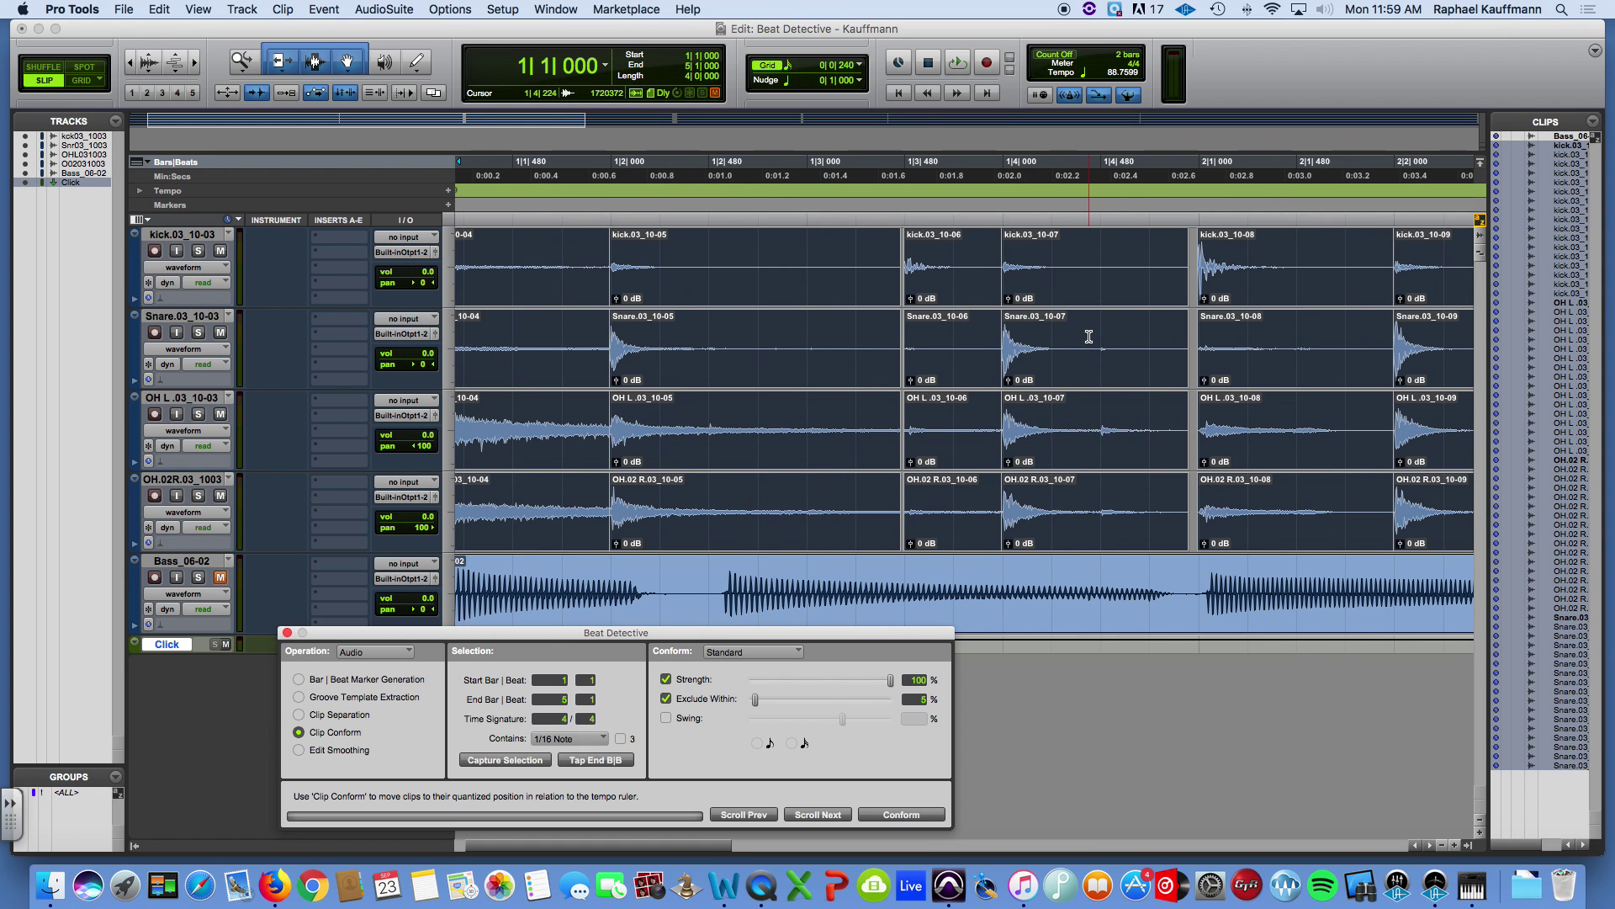
scroll(1089, 337, right, 6)
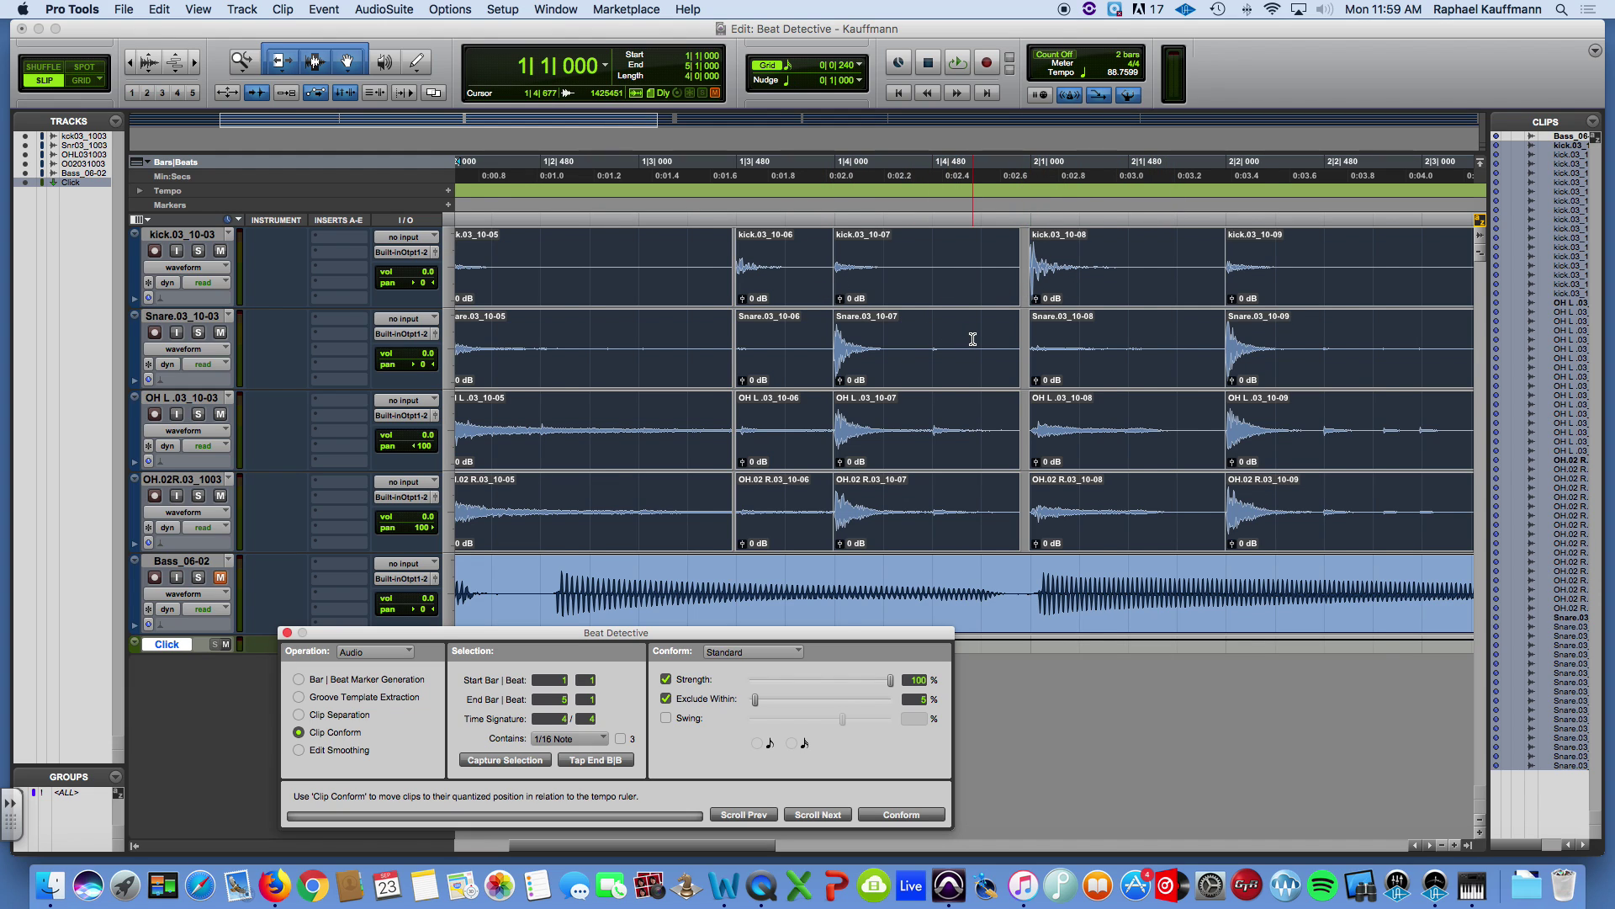
key(super+bracketleft)
key(super+bracketleft)
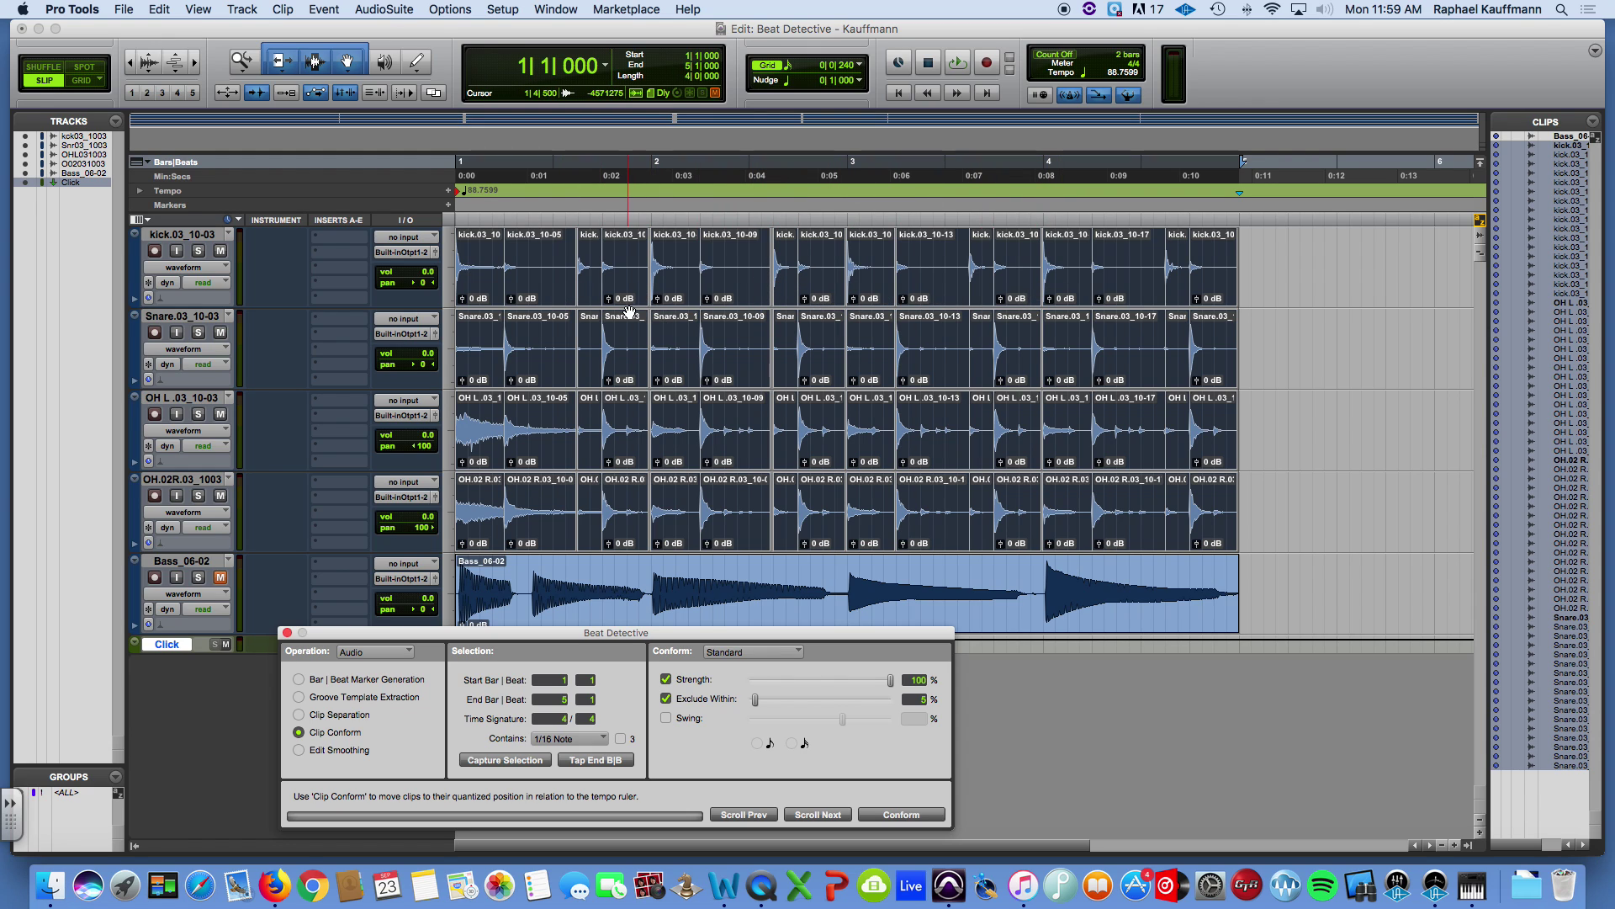
Play back the quantized drums with the Click track muted
key(space)
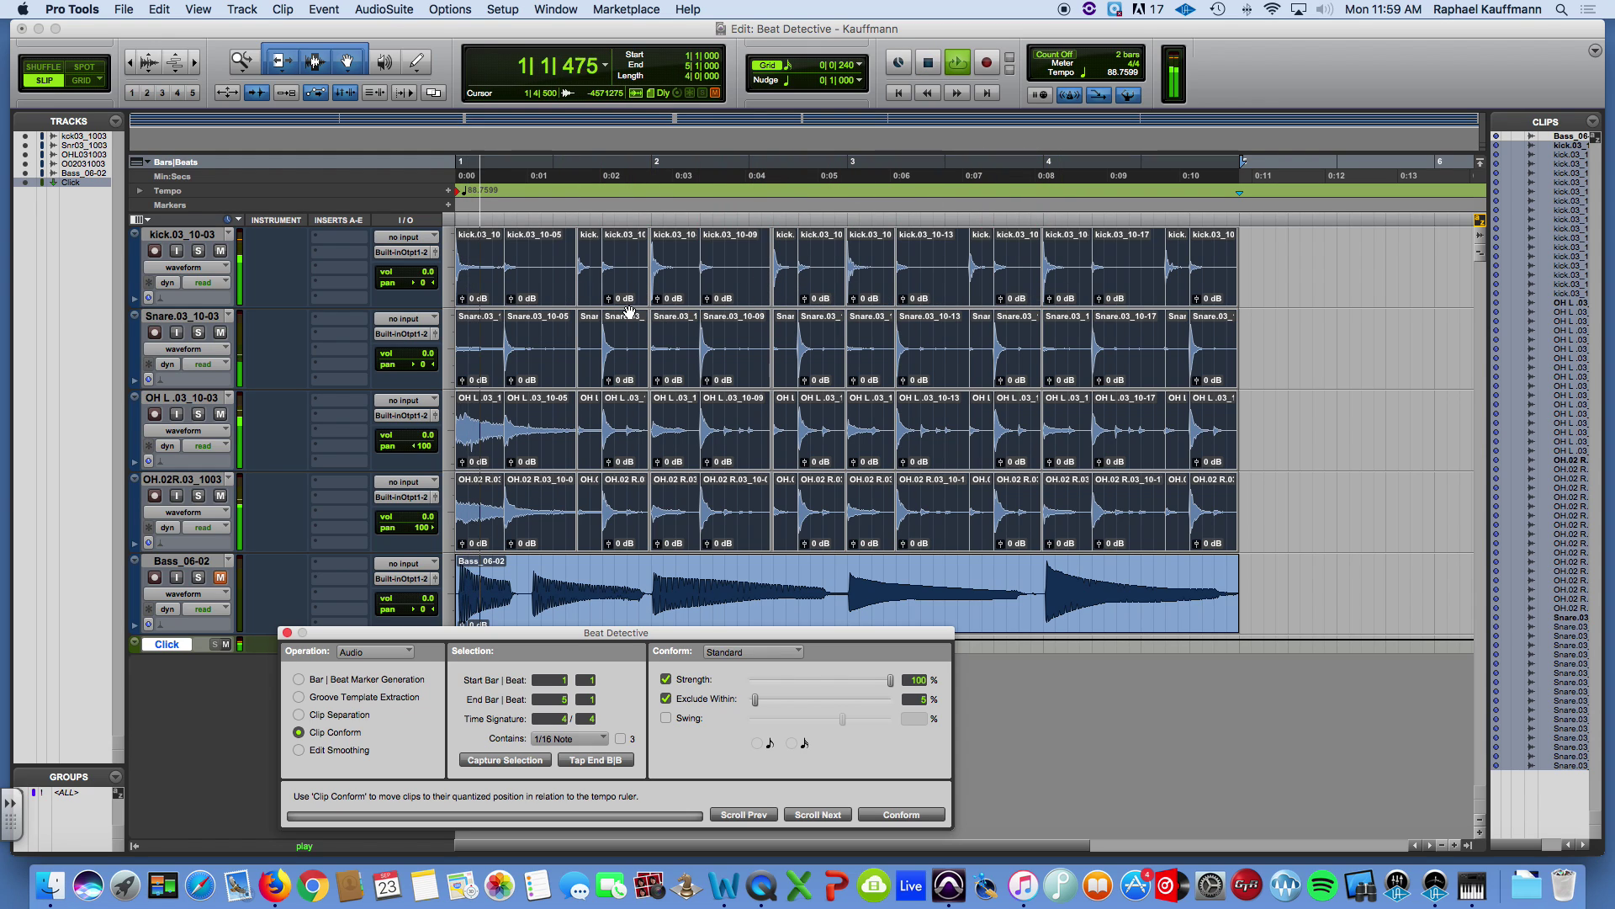
click(225, 644)
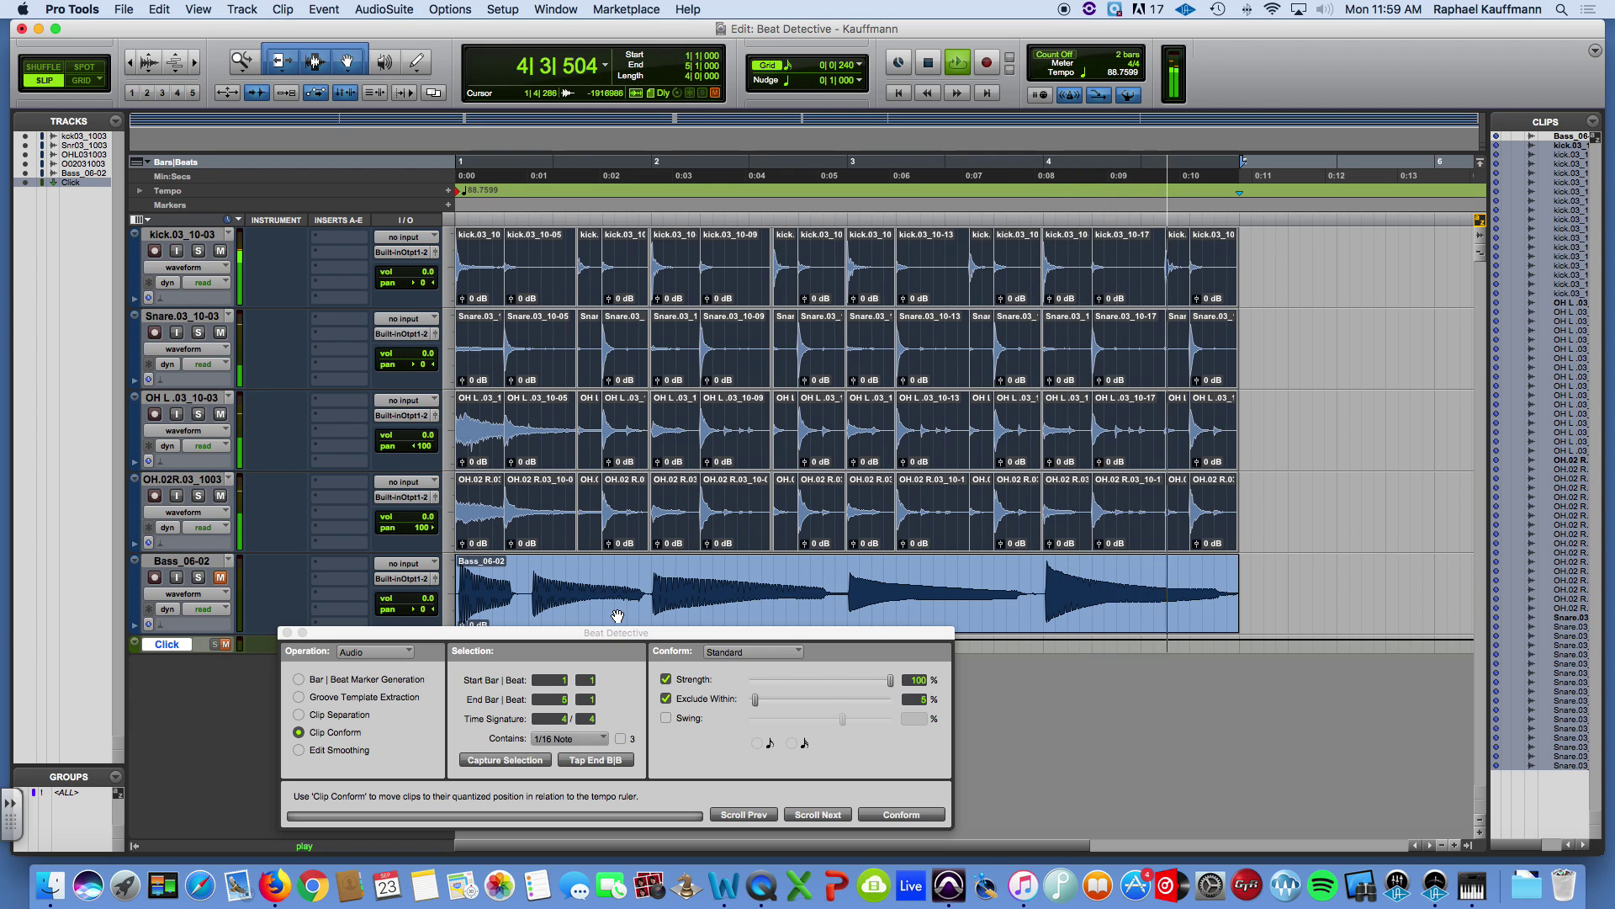
key(space)
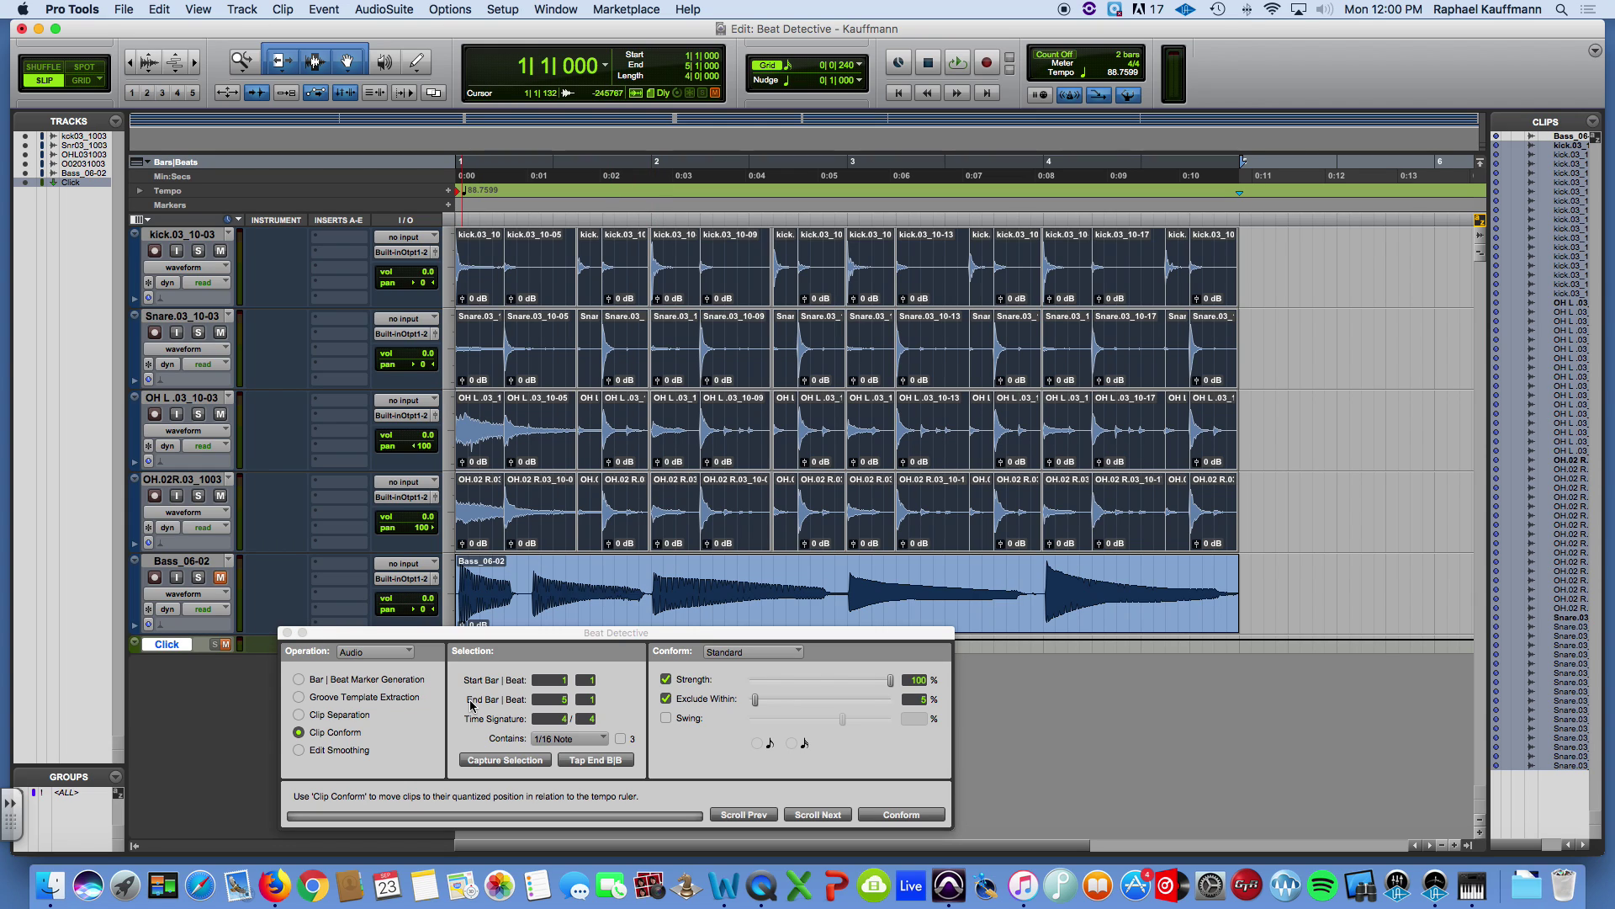
click(300, 750)
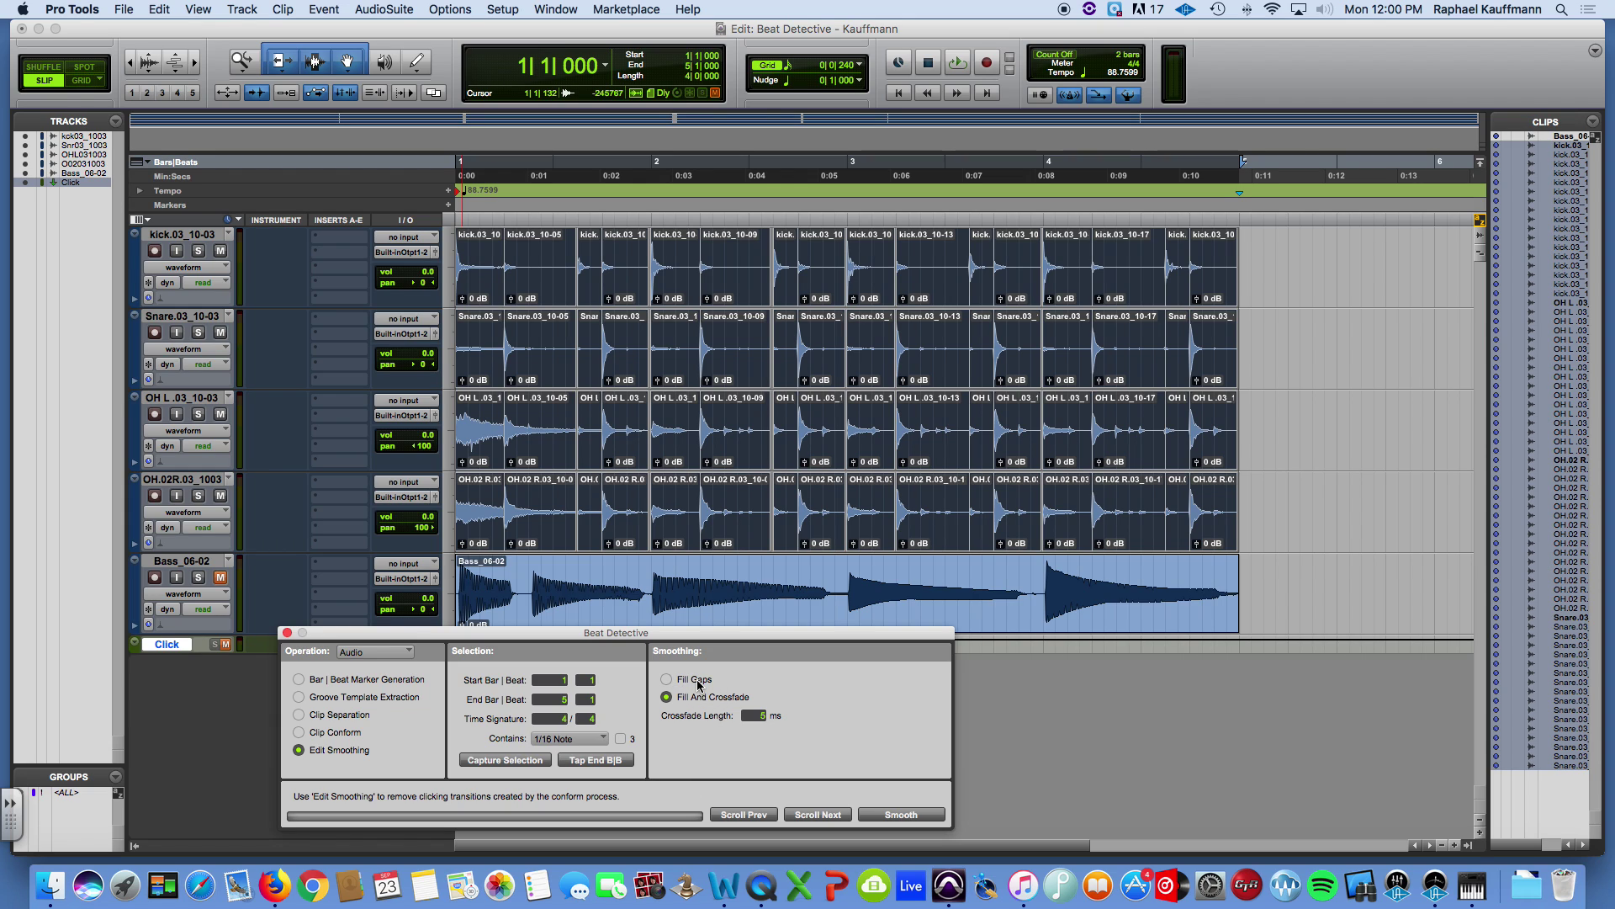
click(698, 681)
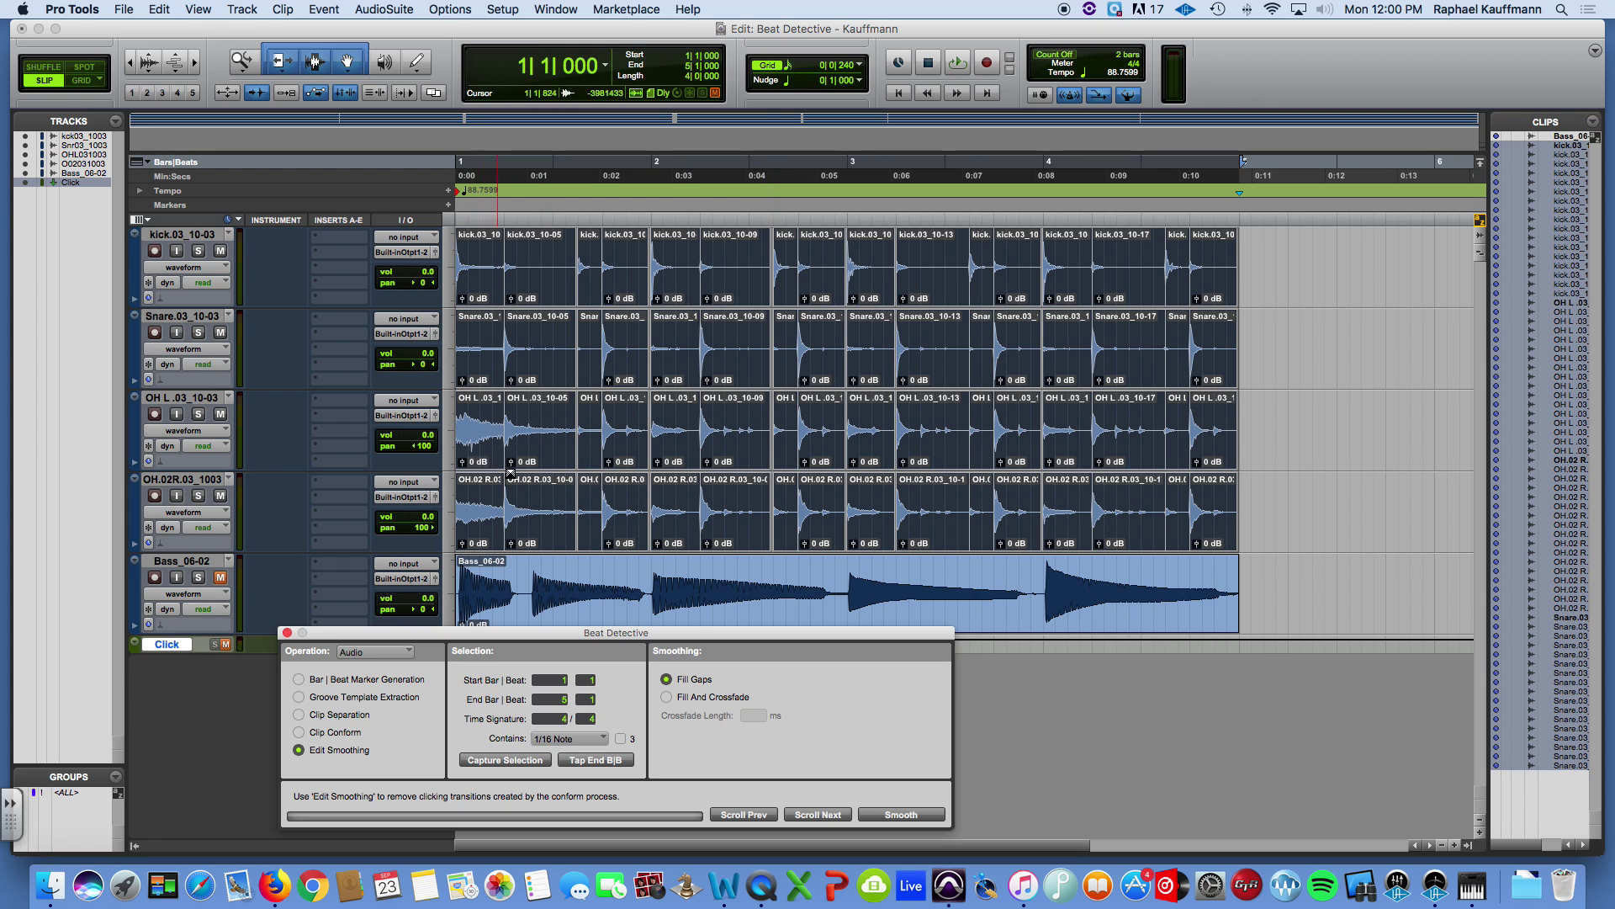
click(666, 697)
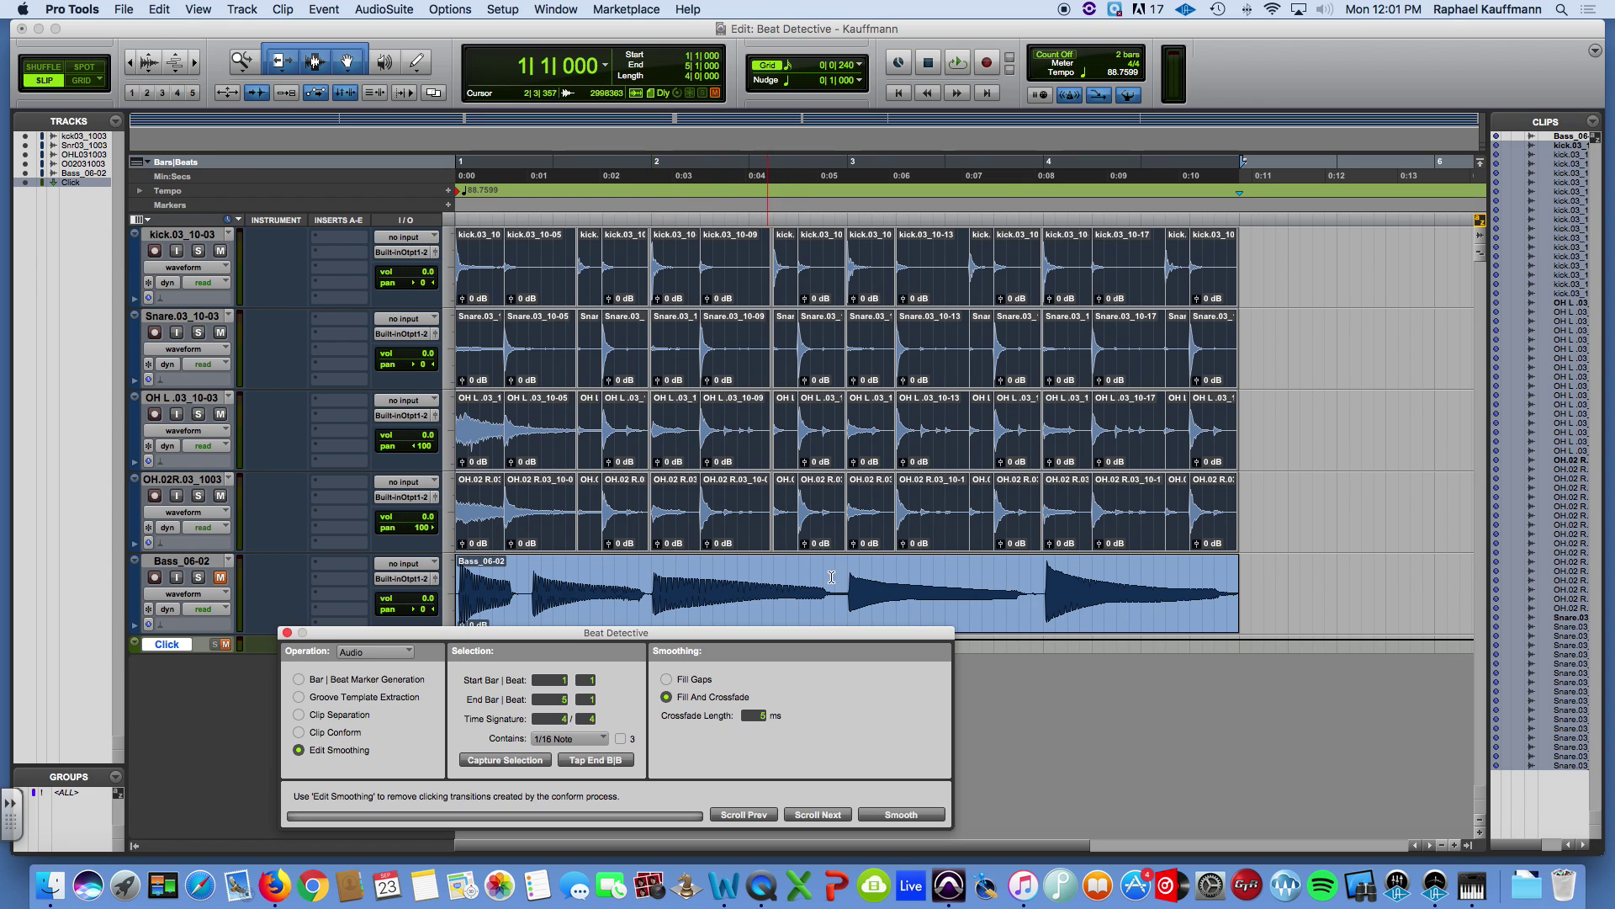
Apply Edit Smoothing to the drum clips and zoom in on a snare gap
click(899, 814)
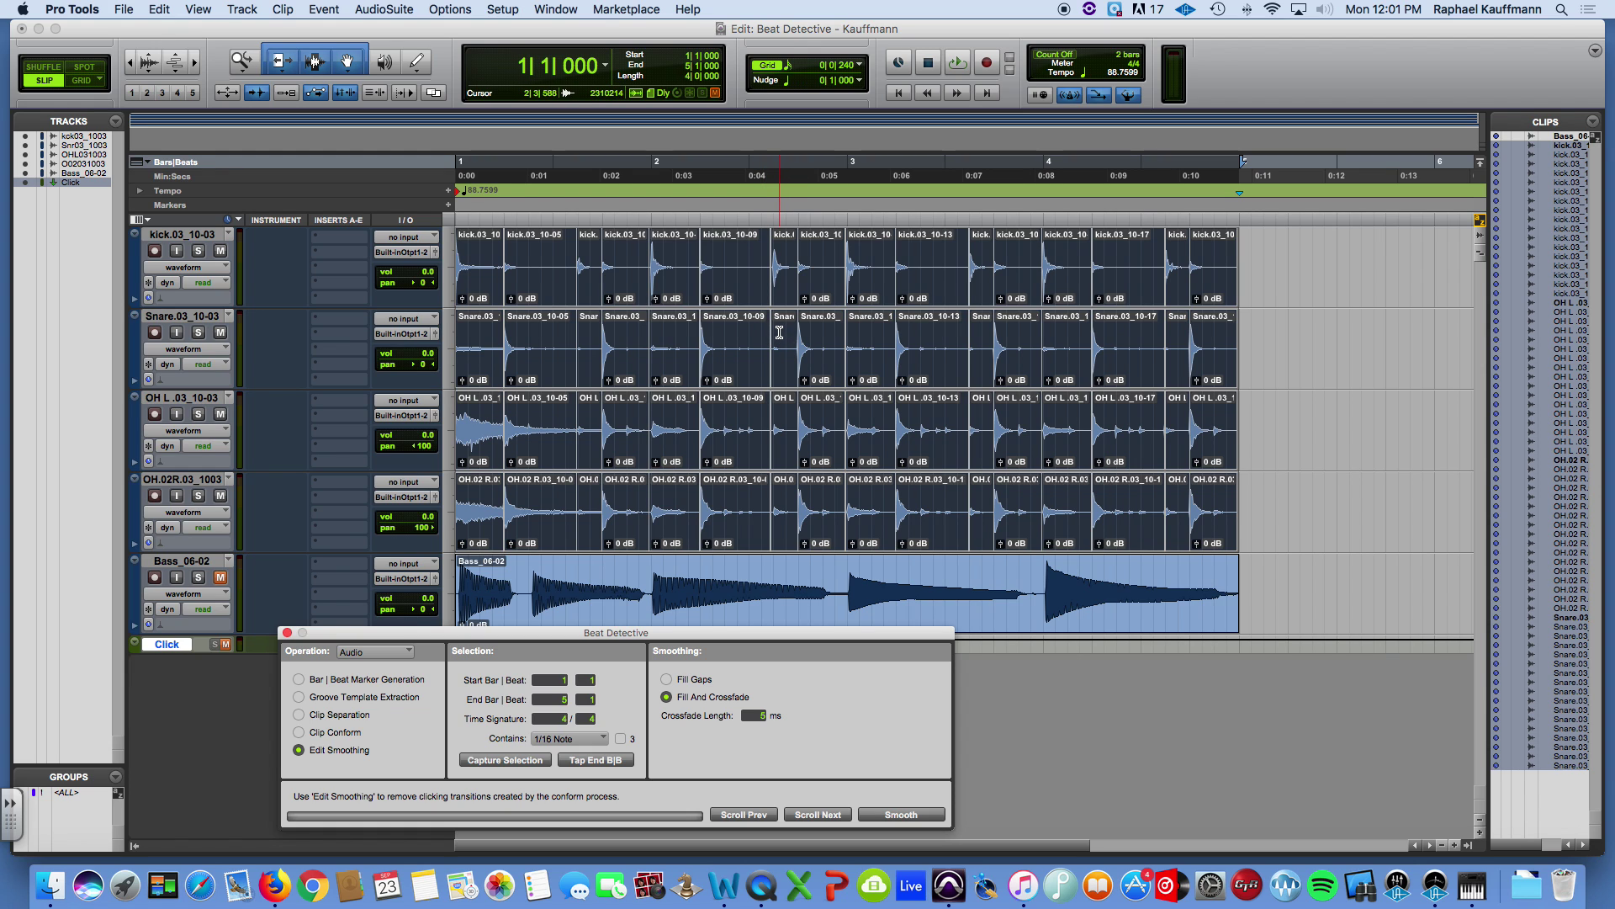
drag(779, 332, 758, 345)
key(super+])
key(super+])
key(super+])
key(super+])
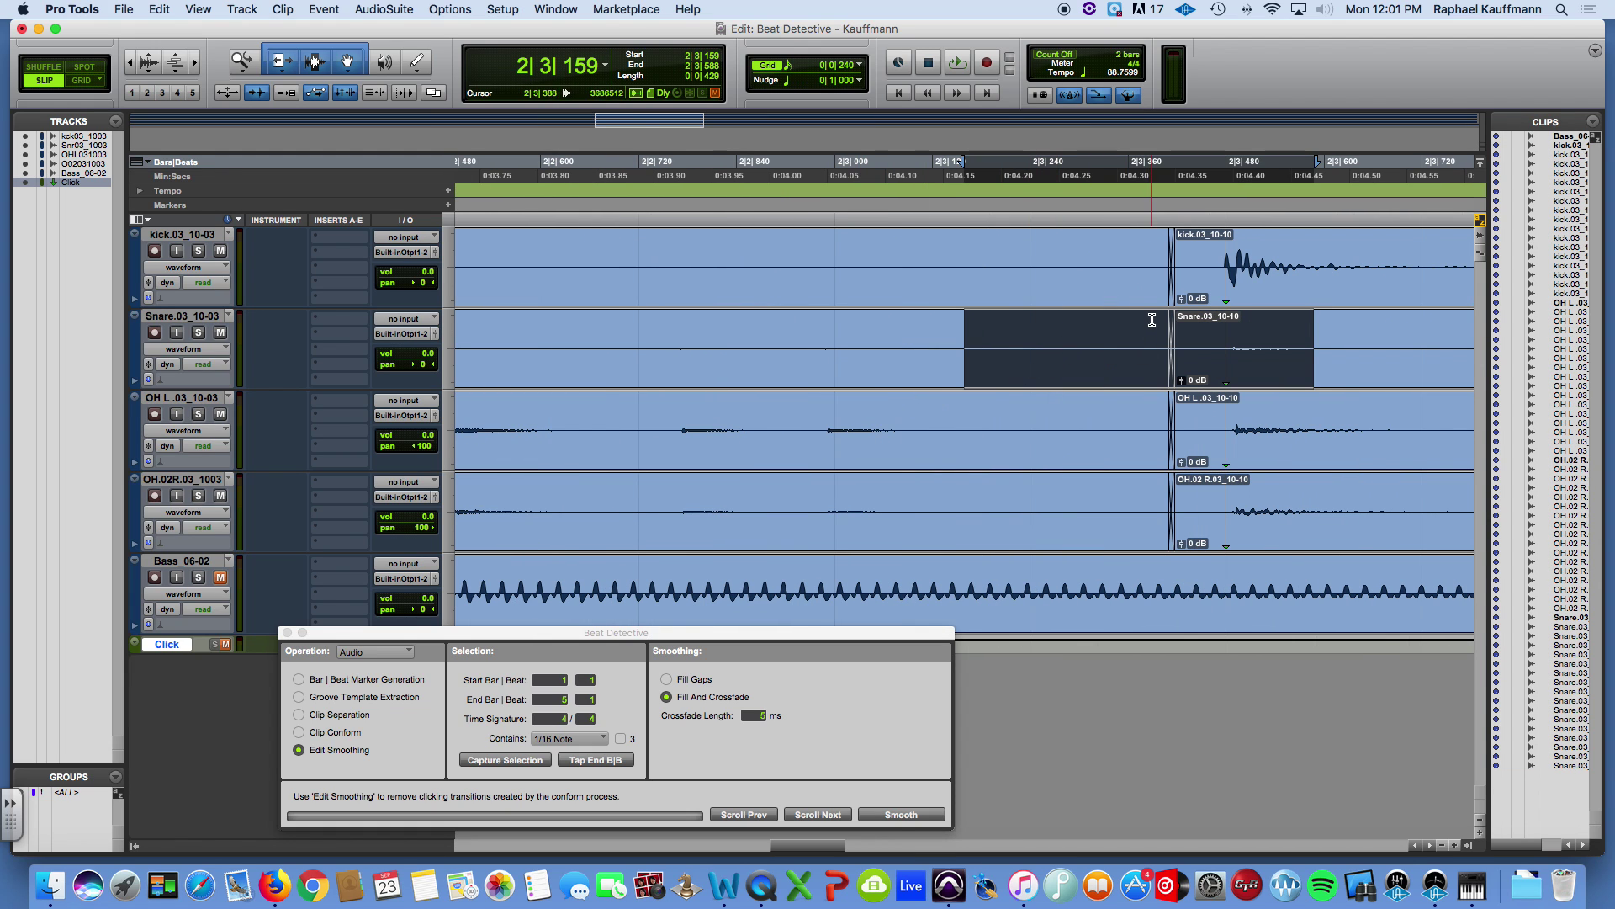
Inspect the crossfades at a clip boundary, then zoom back out to bars 1 to 11
drag(1152, 319, 1187, 332)
key(super+])
key(super+])
key(super+])
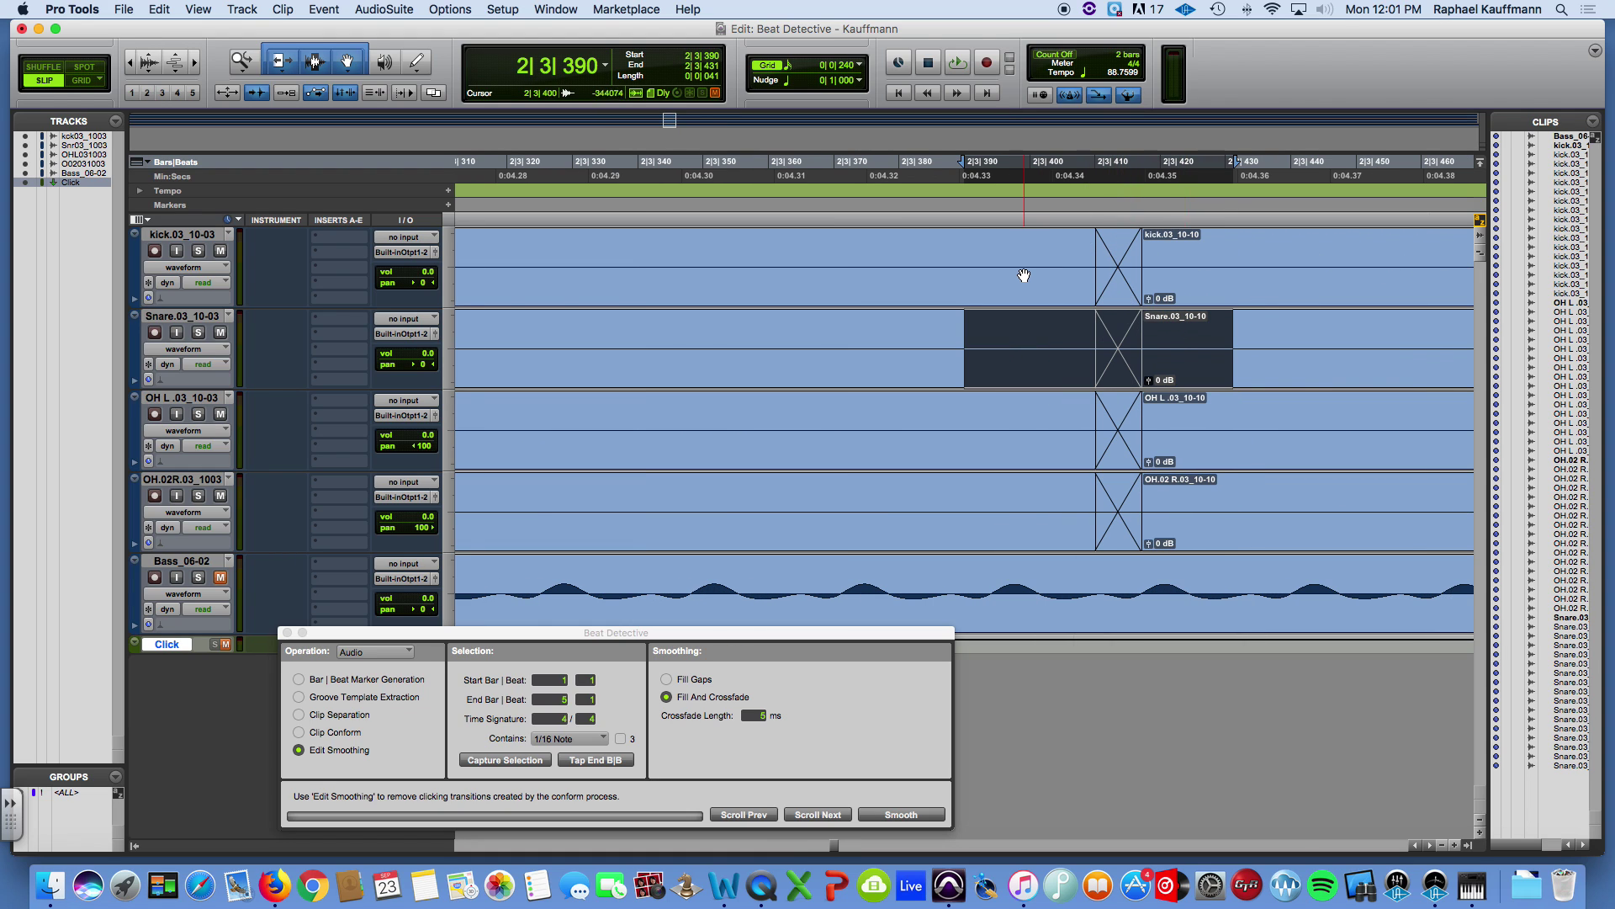
key(super+[)
key(super+[)
key(super+[)
key(super+[)
key(super+[)
key(super+[)
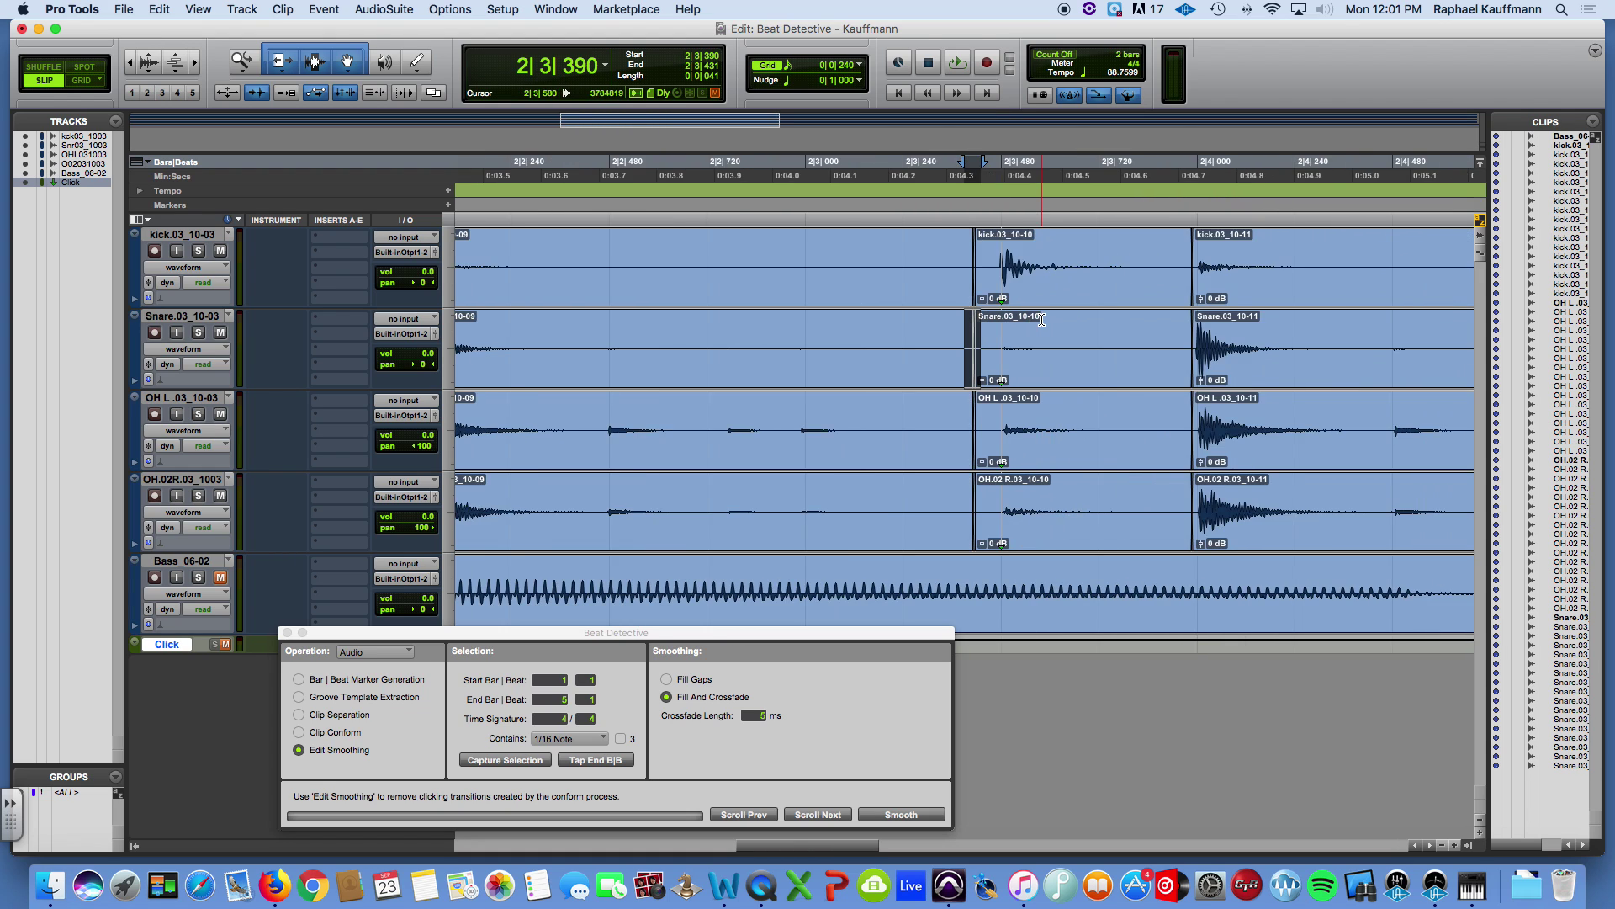
key(super+[)
key(super+[)
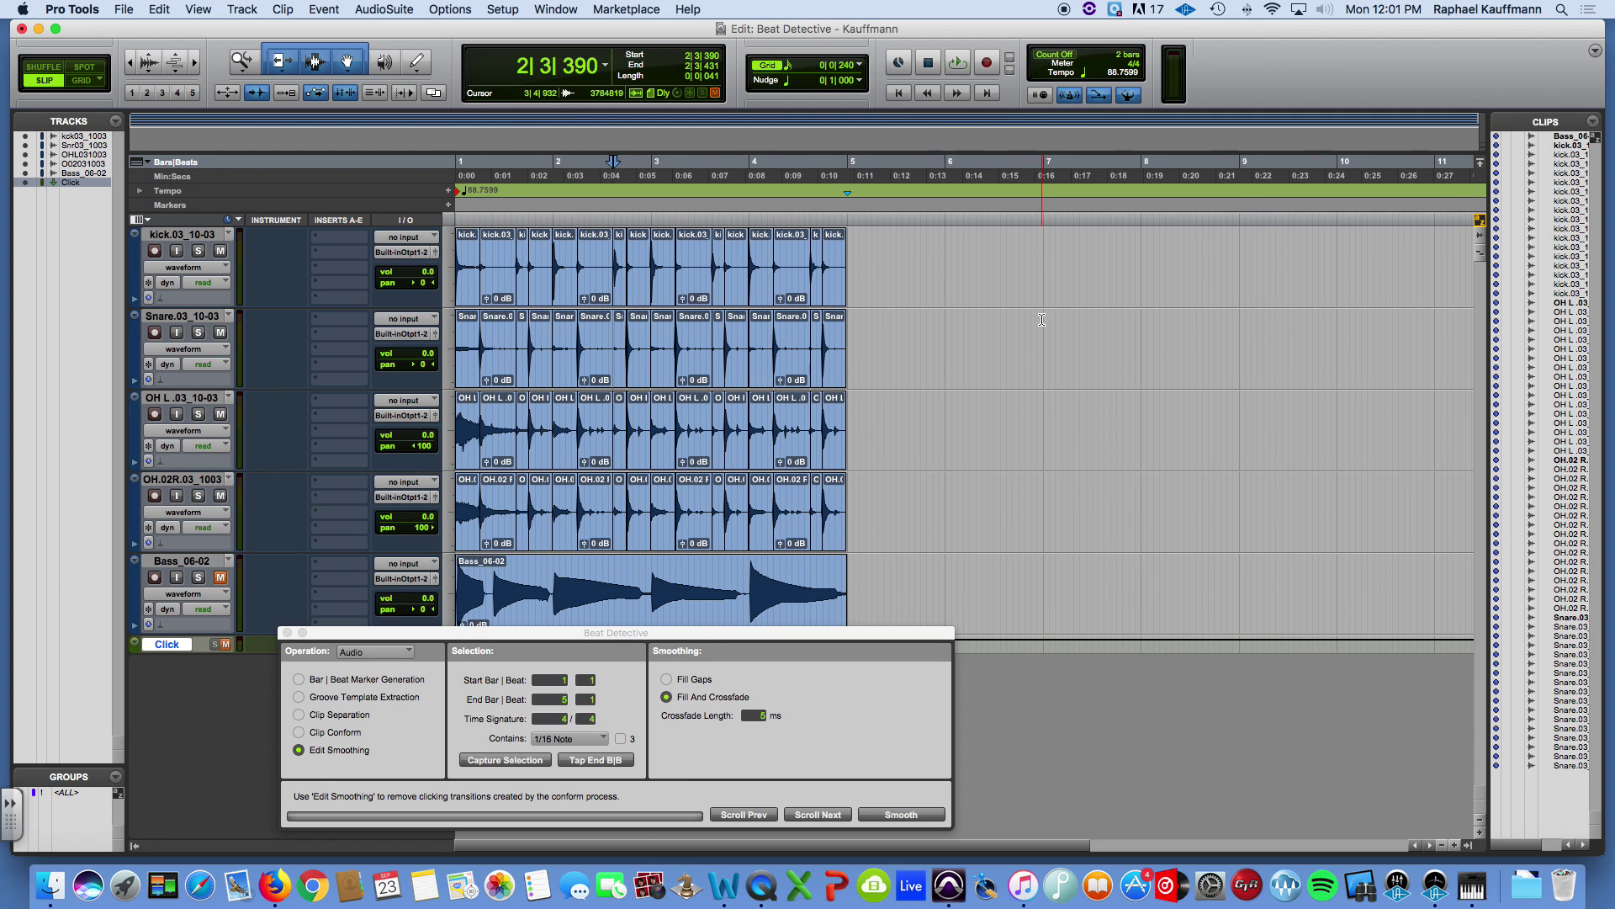
Select the drum clips through bar 5 across the drum tracks, leaving out OH L
click(477, 299)
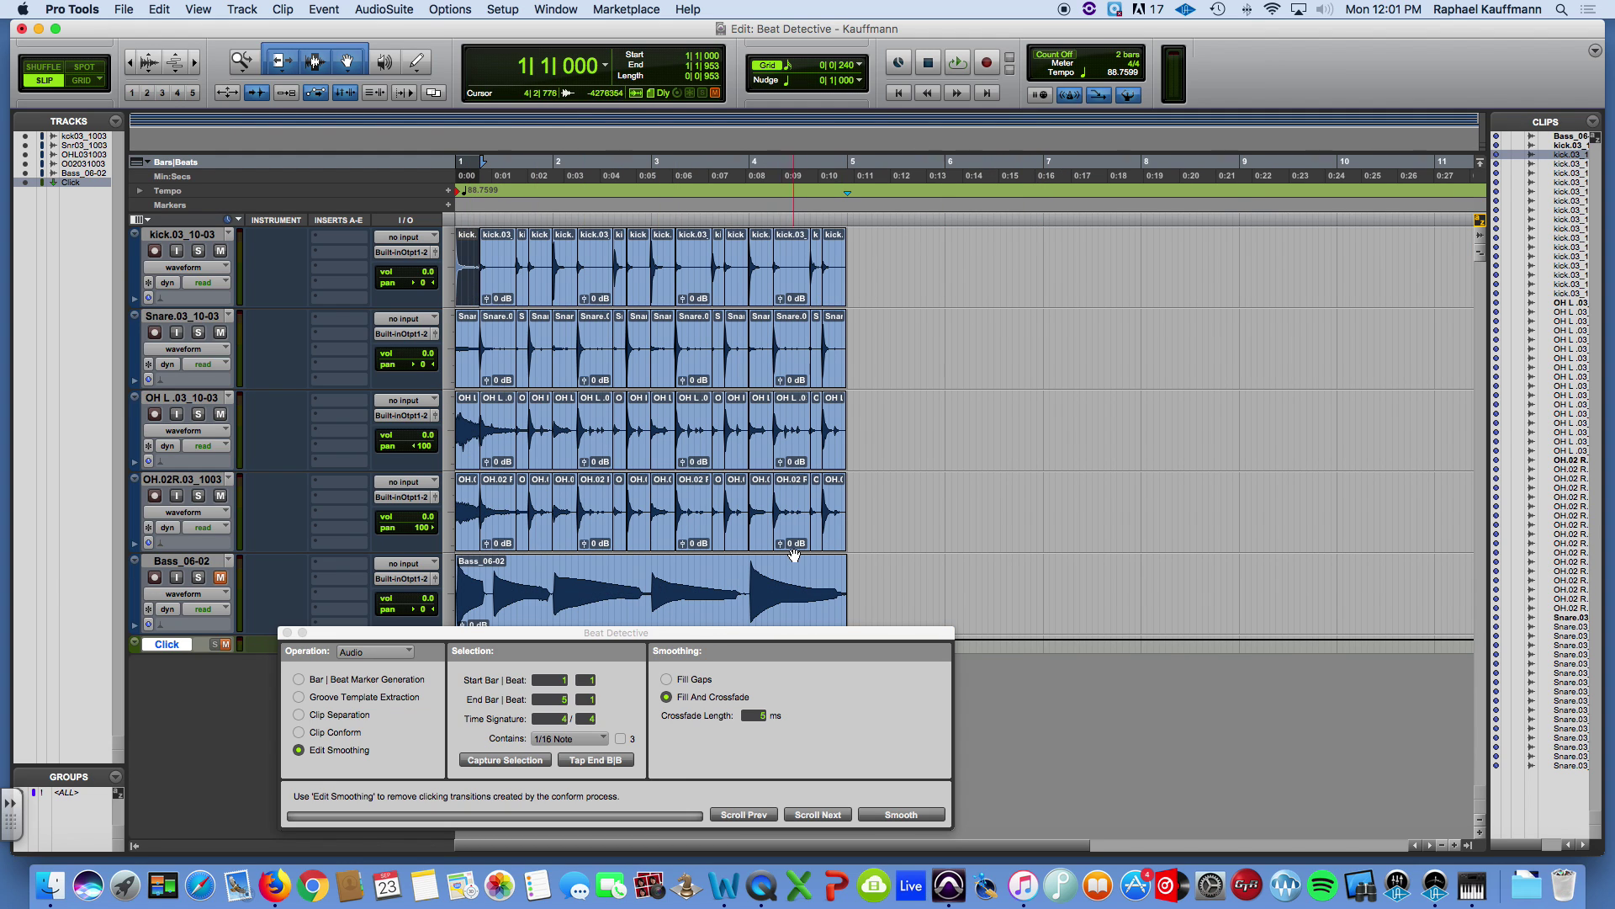
shift+click(834, 543)
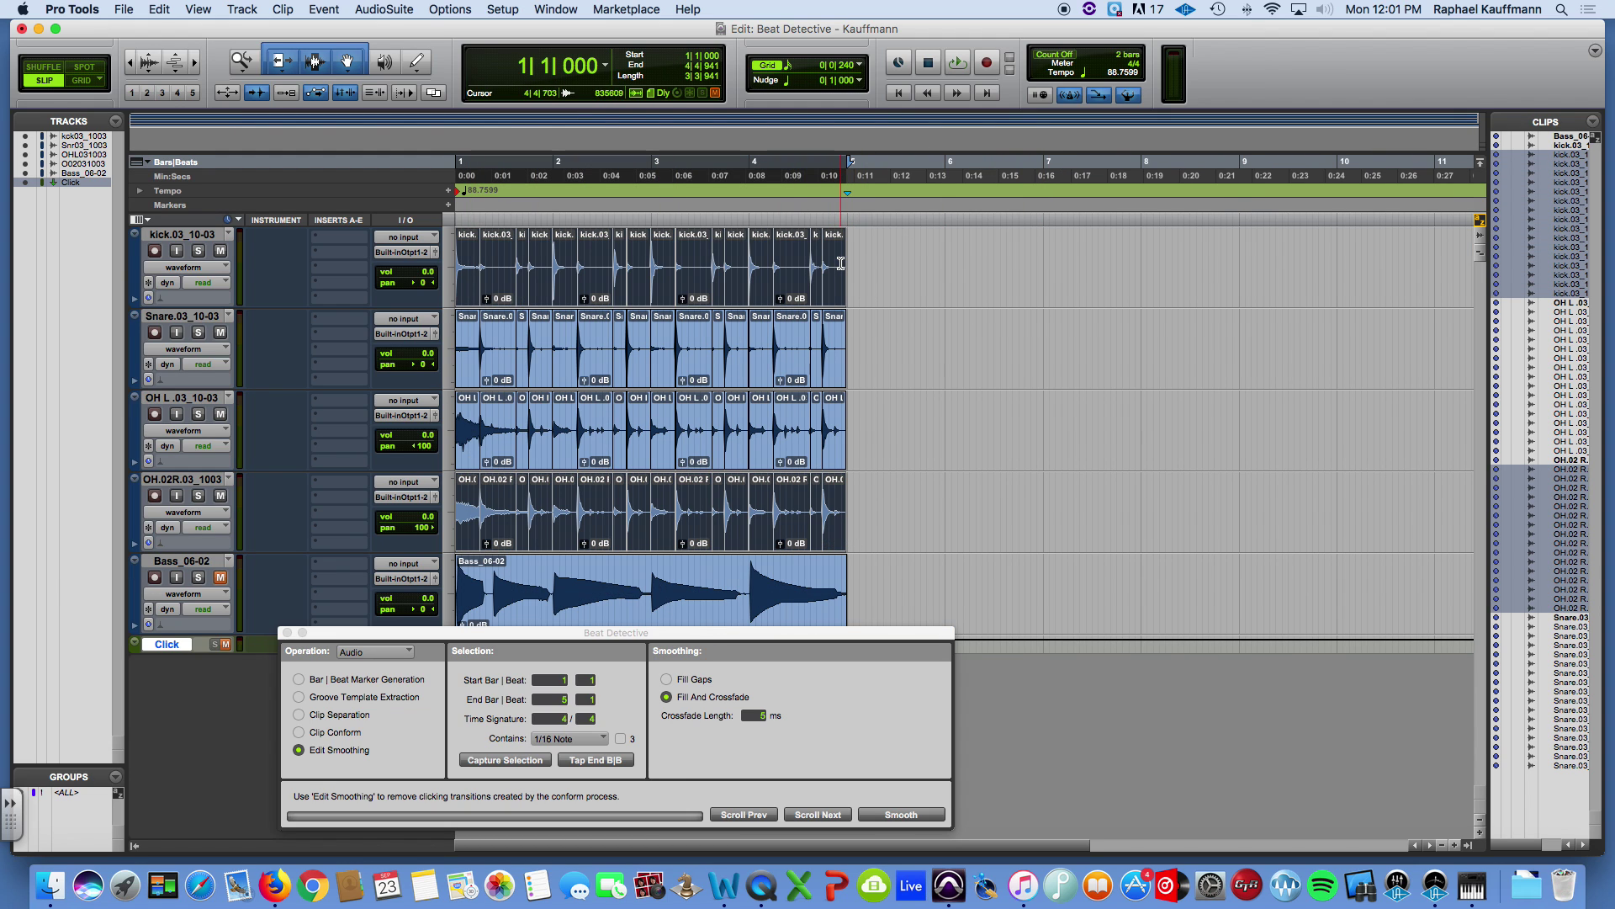
shift+click(471, 385)
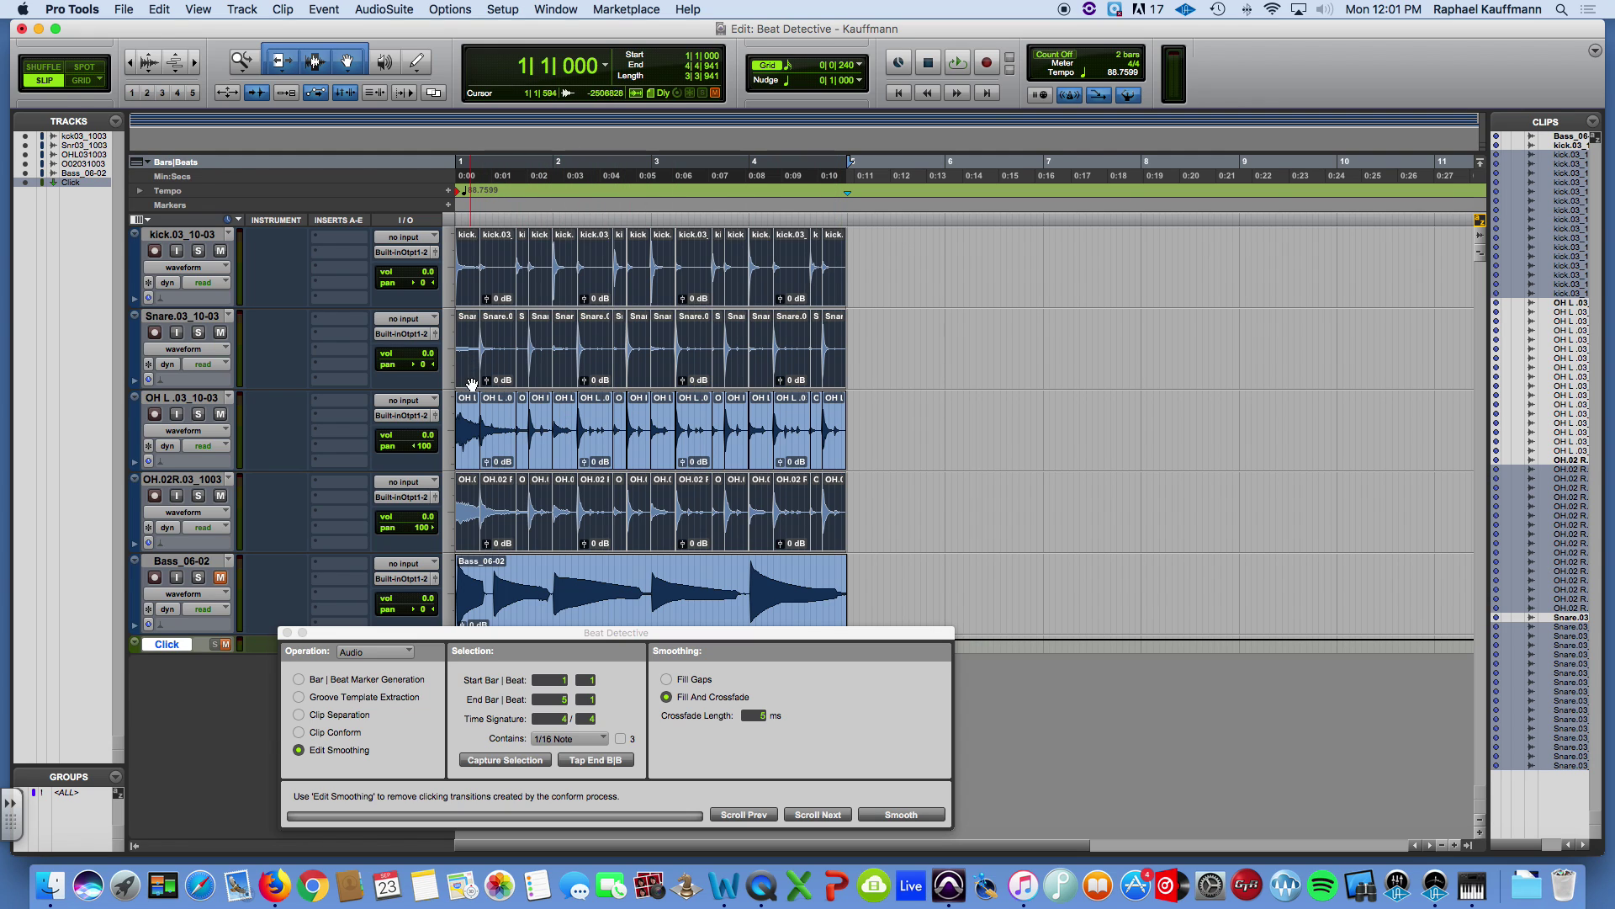
shift+click(471, 436)
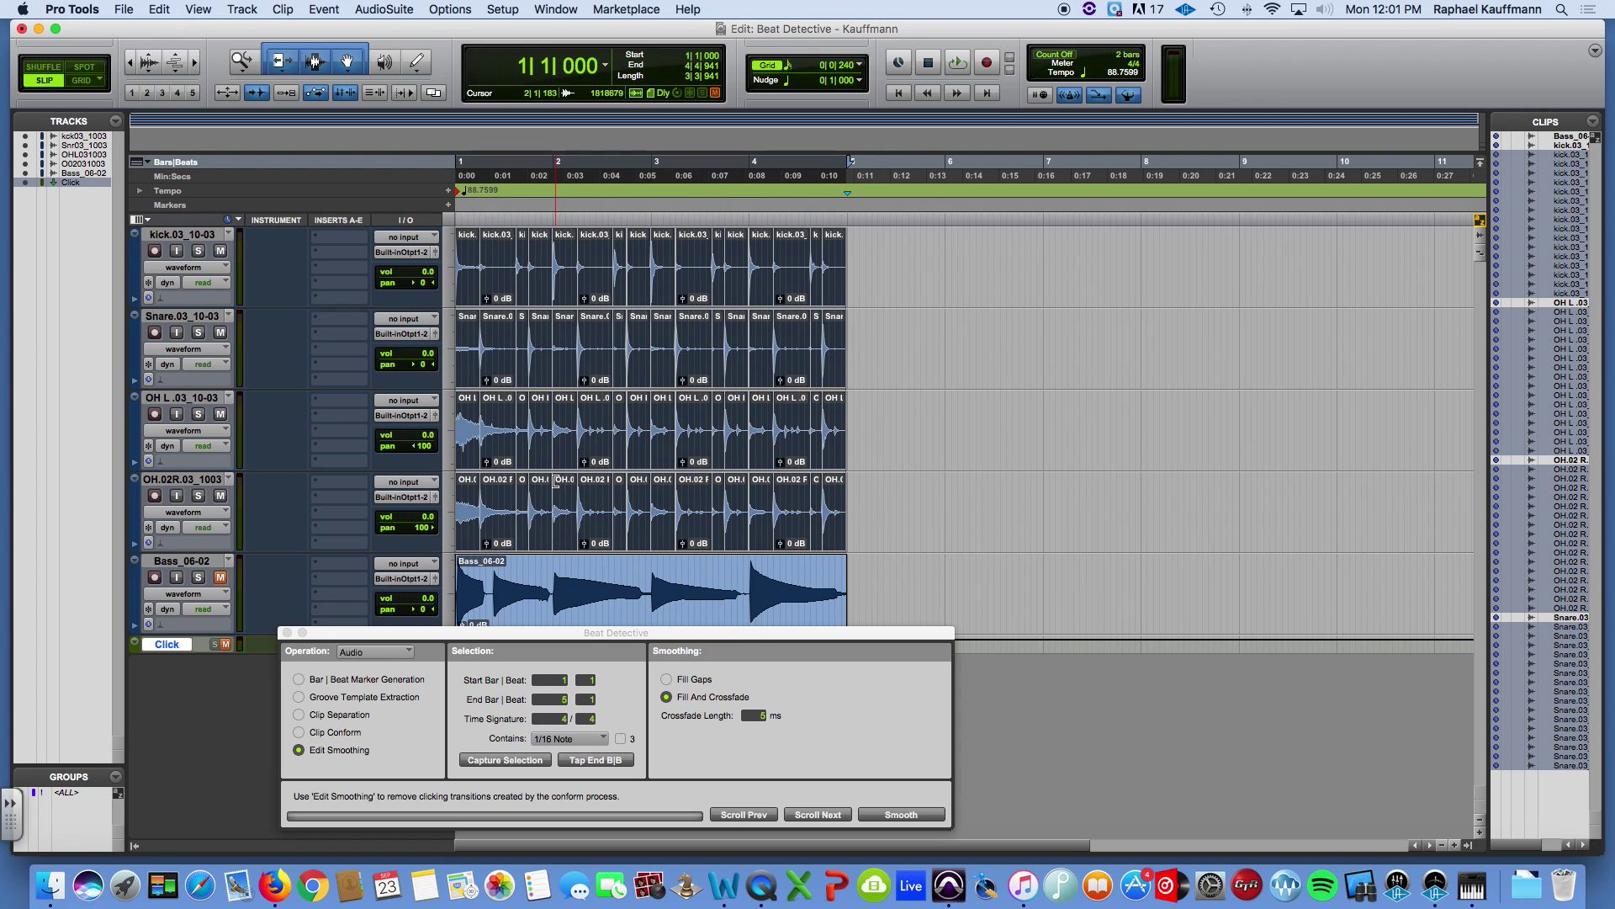
Loop-play the edit with the Click track briefly unmuted, then move Beat Detective off the tracks
key(space)
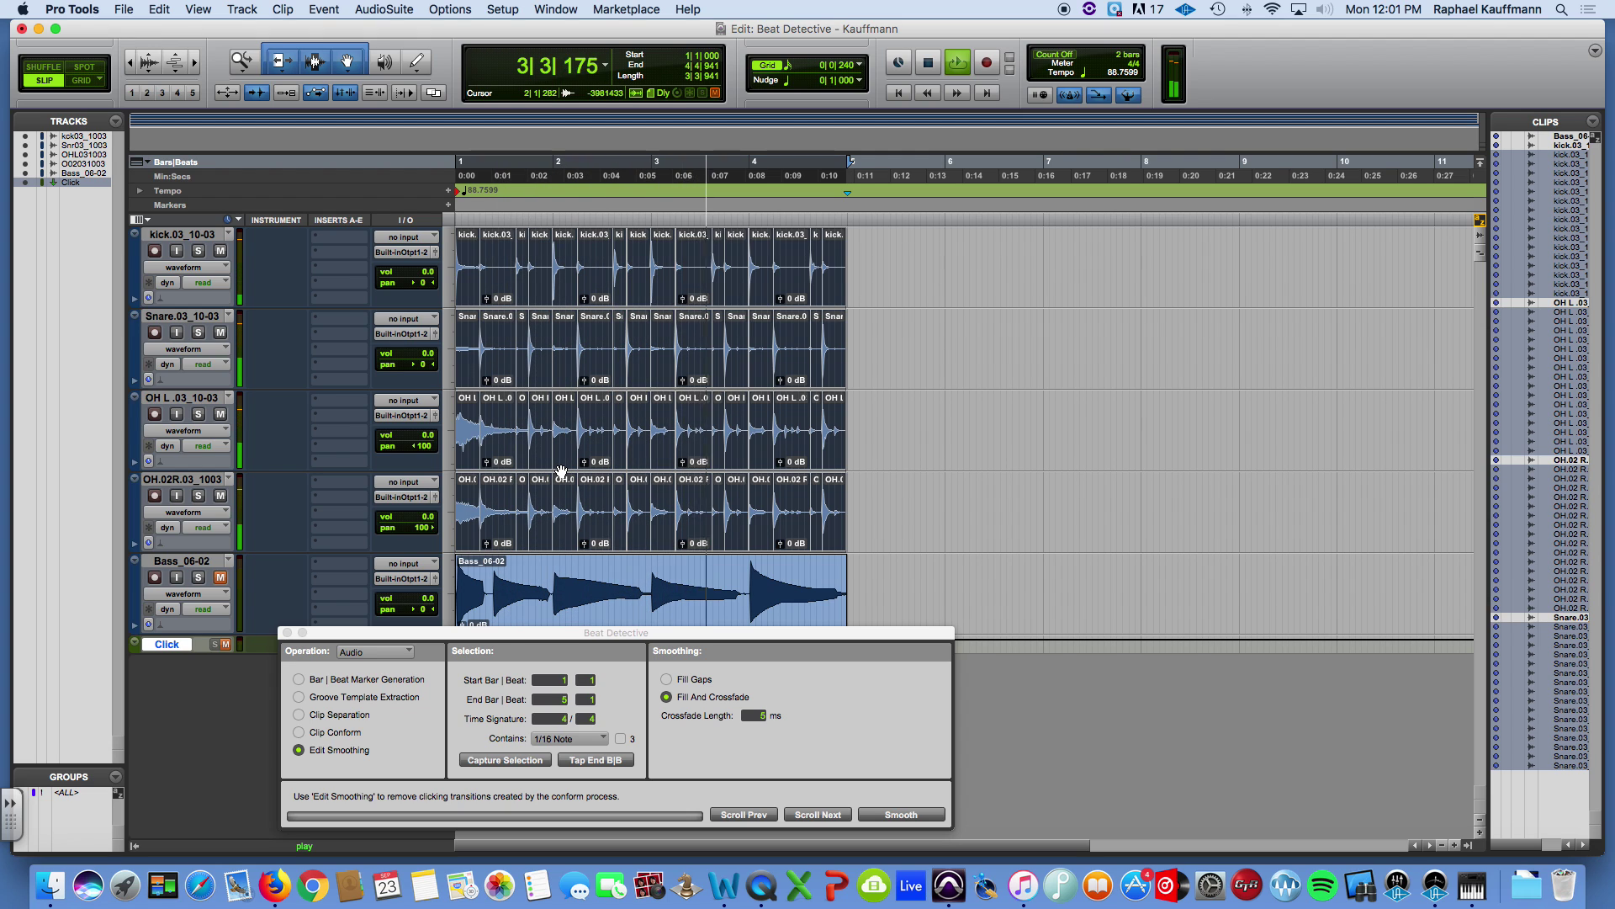
click(225, 644)
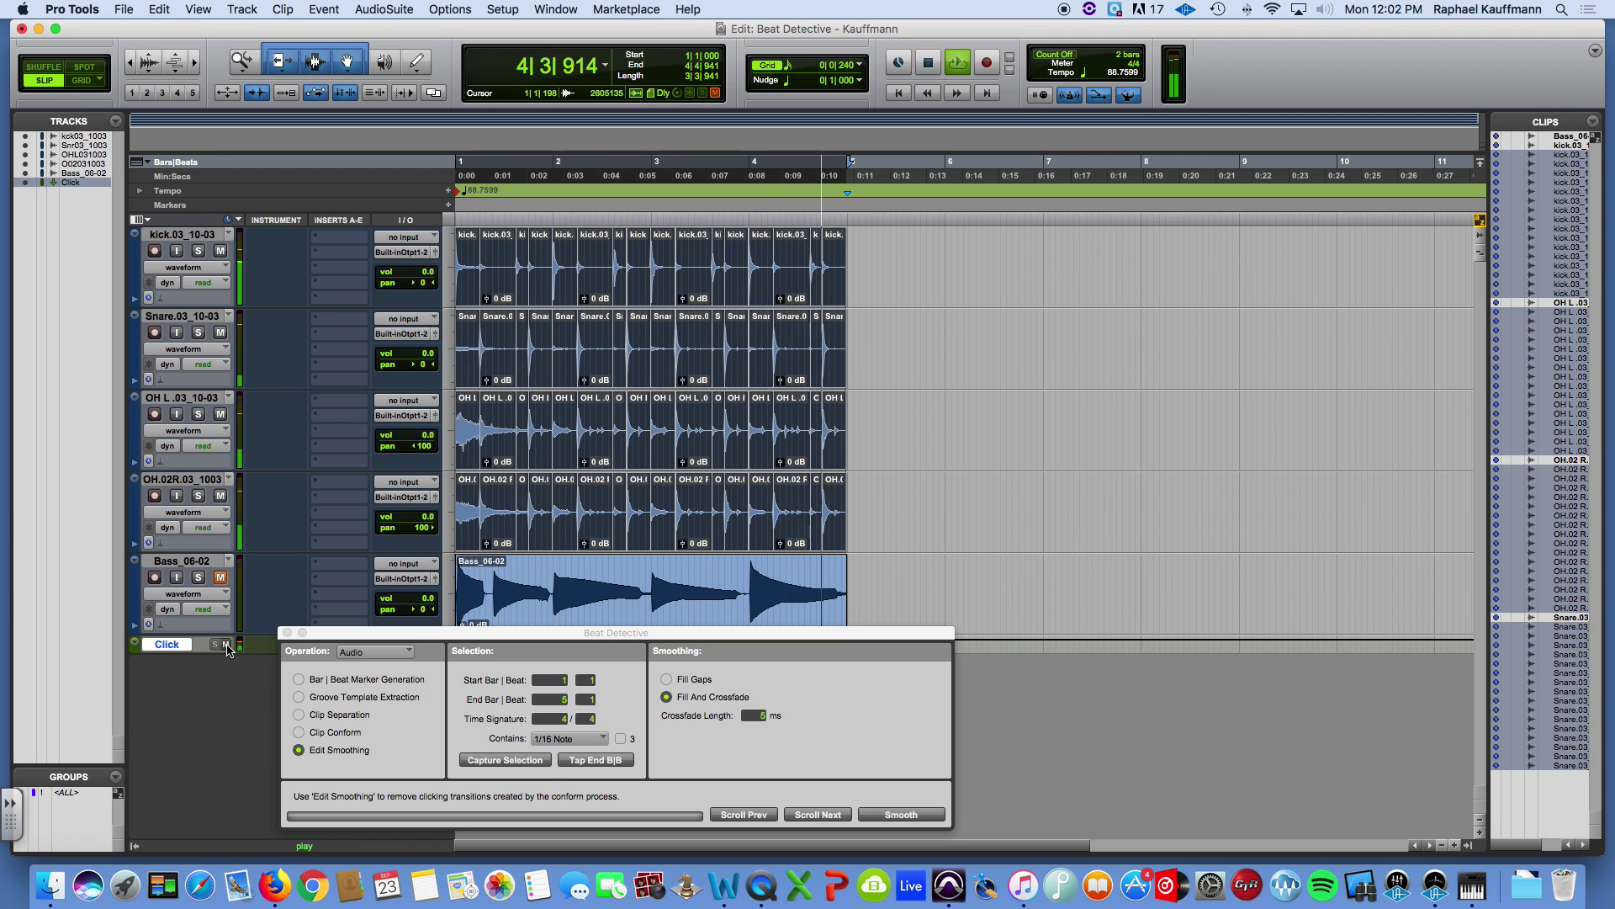
key(space)
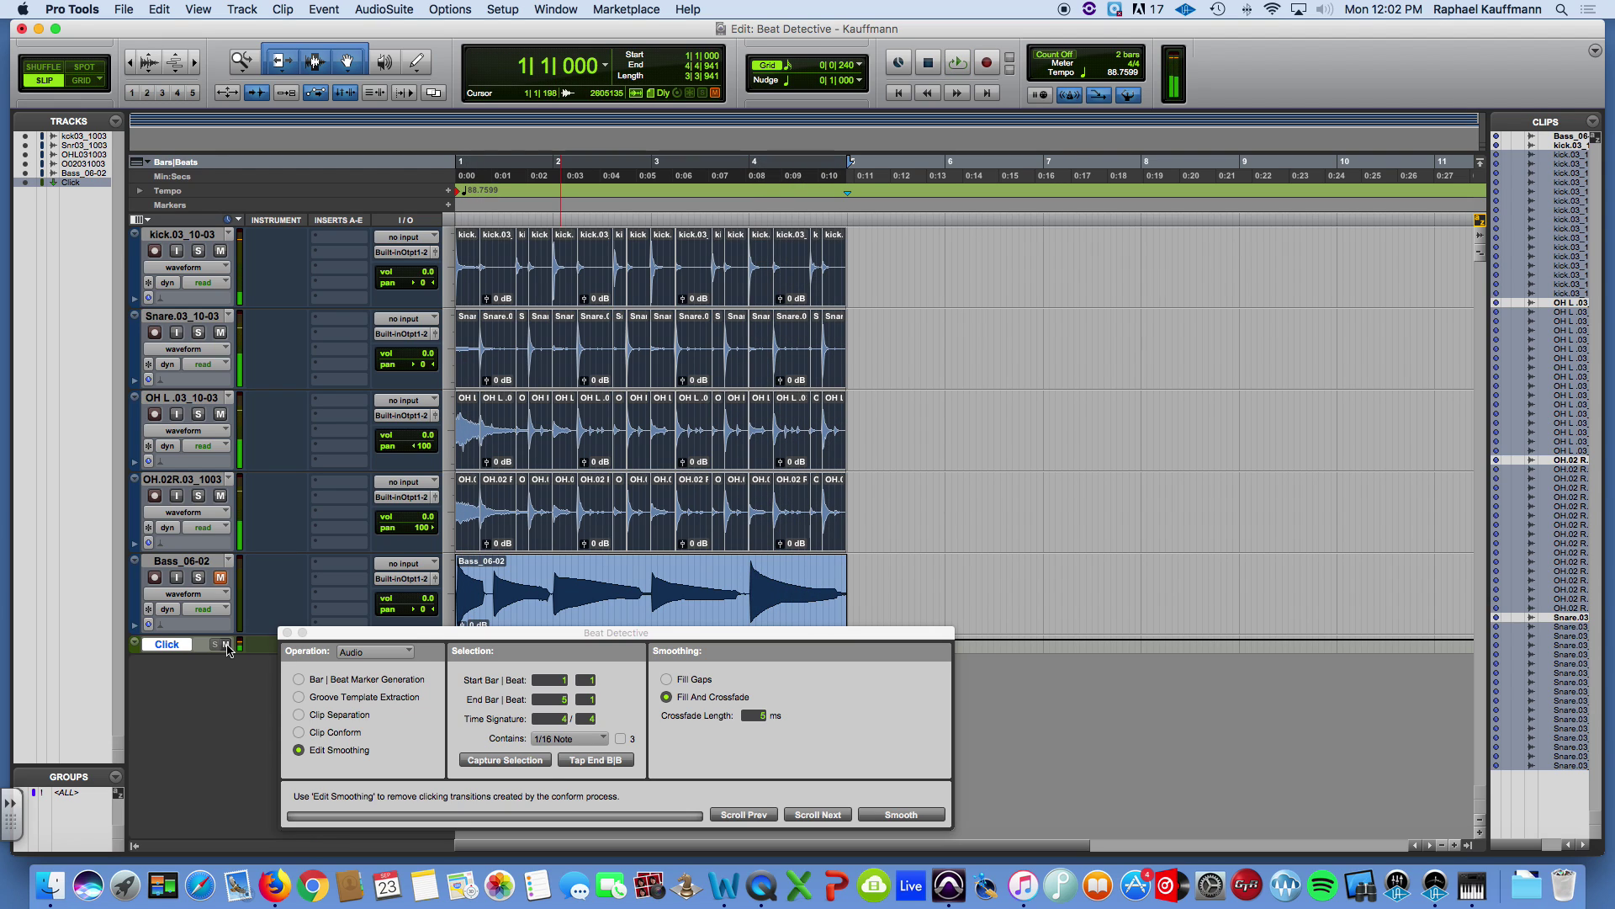
click(225, 644)
drag(317, 635, 966, 532)
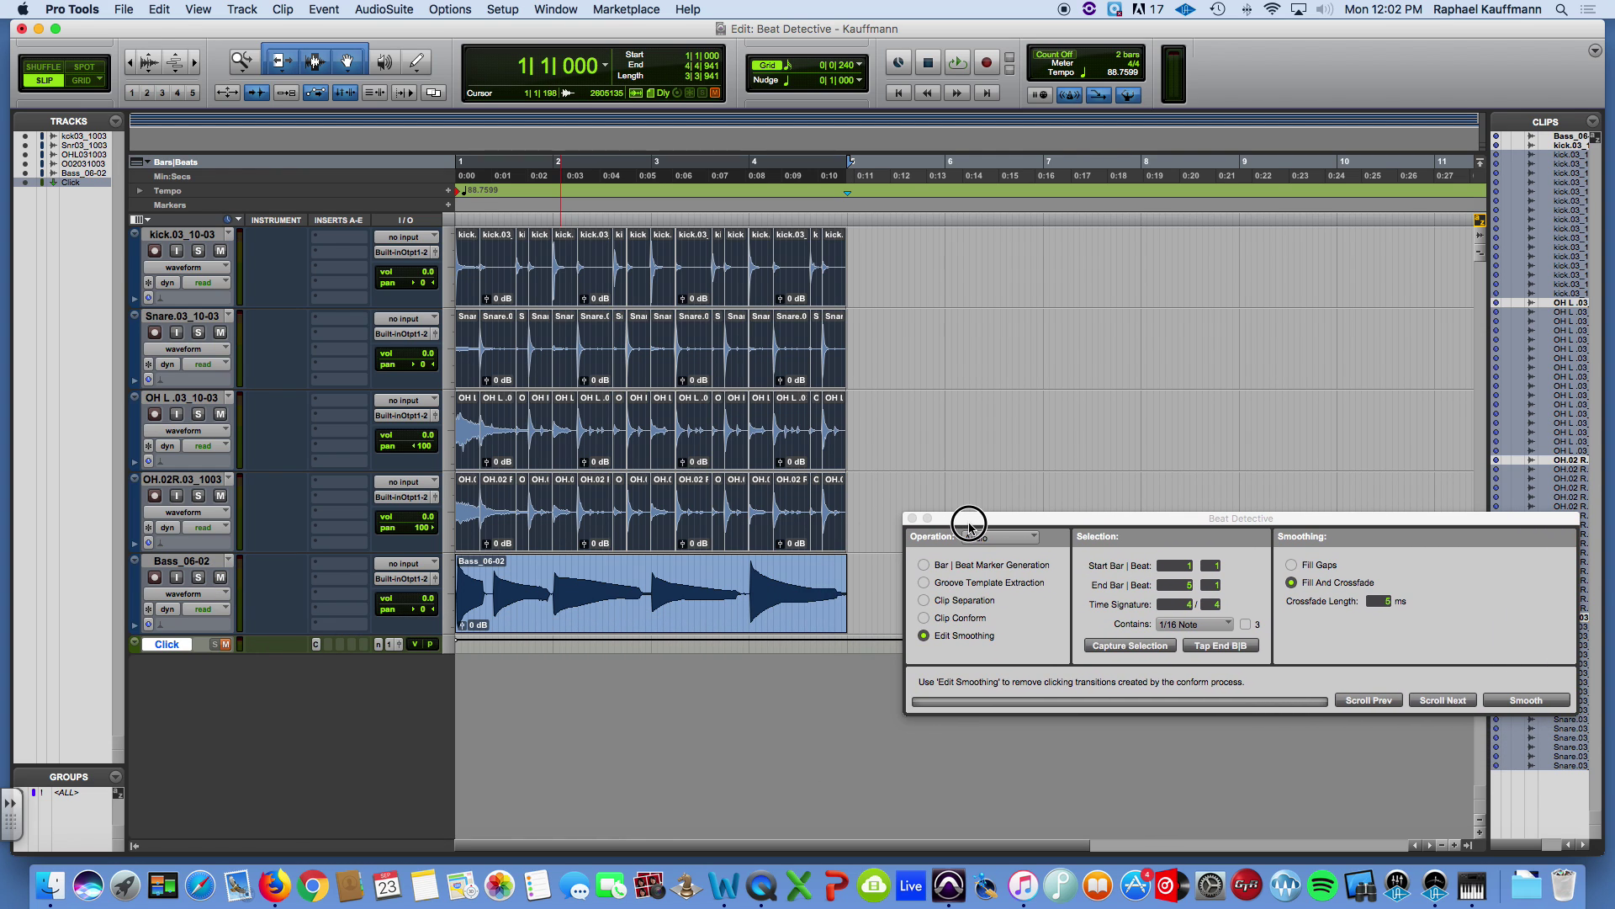
Close Beat Detective and play back the drum clips together with the bass
click(912, 519)
click(659, 594)
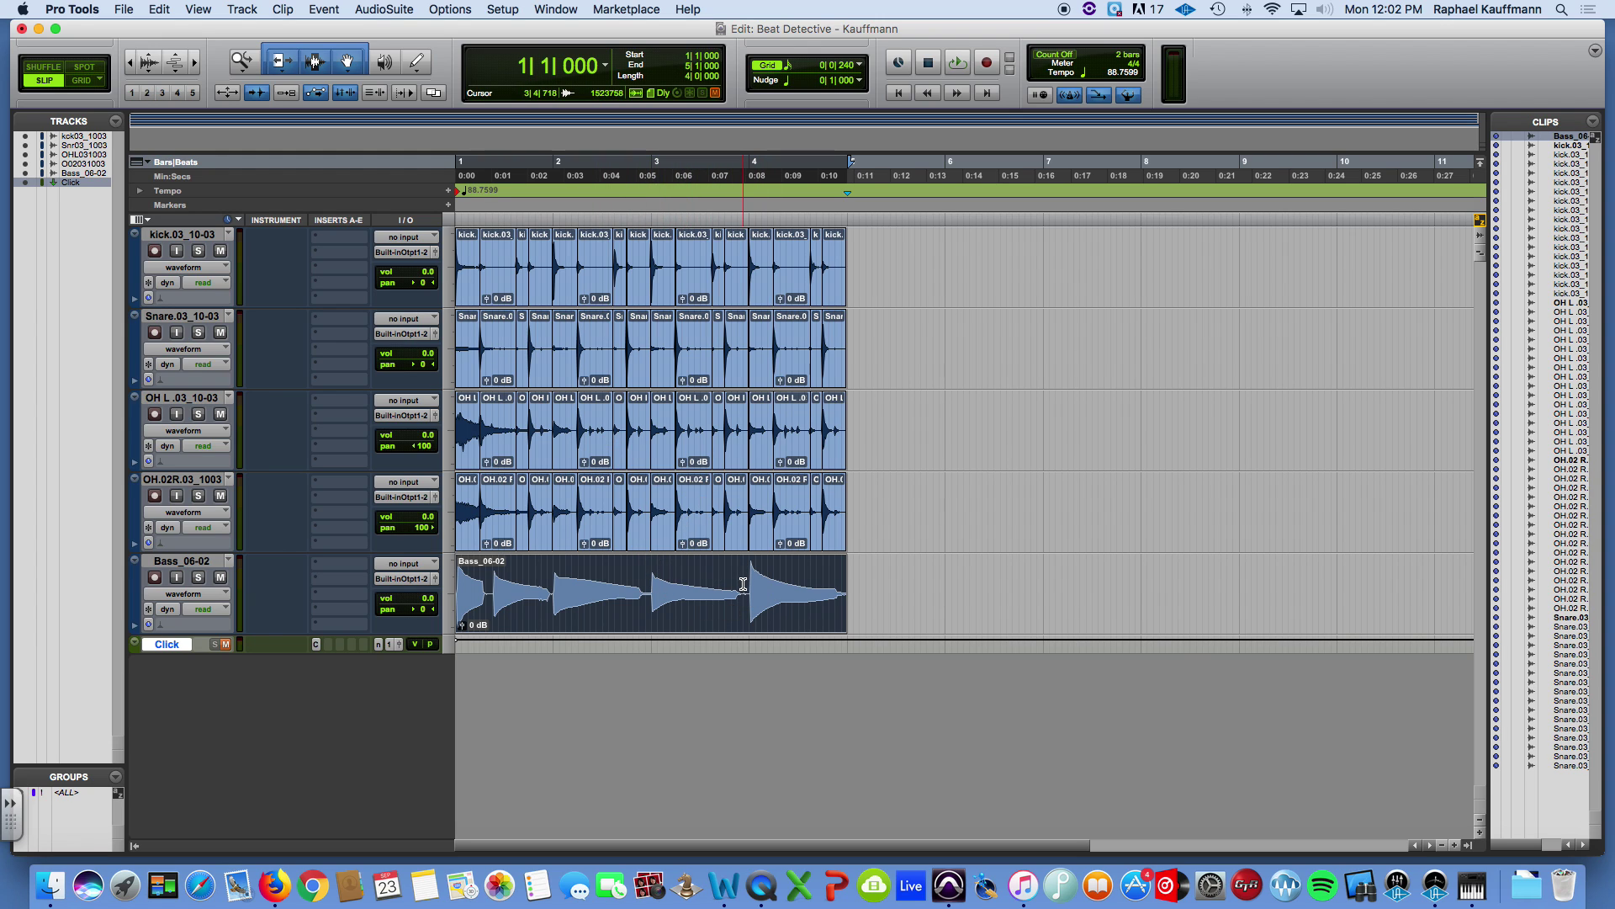
key(space)
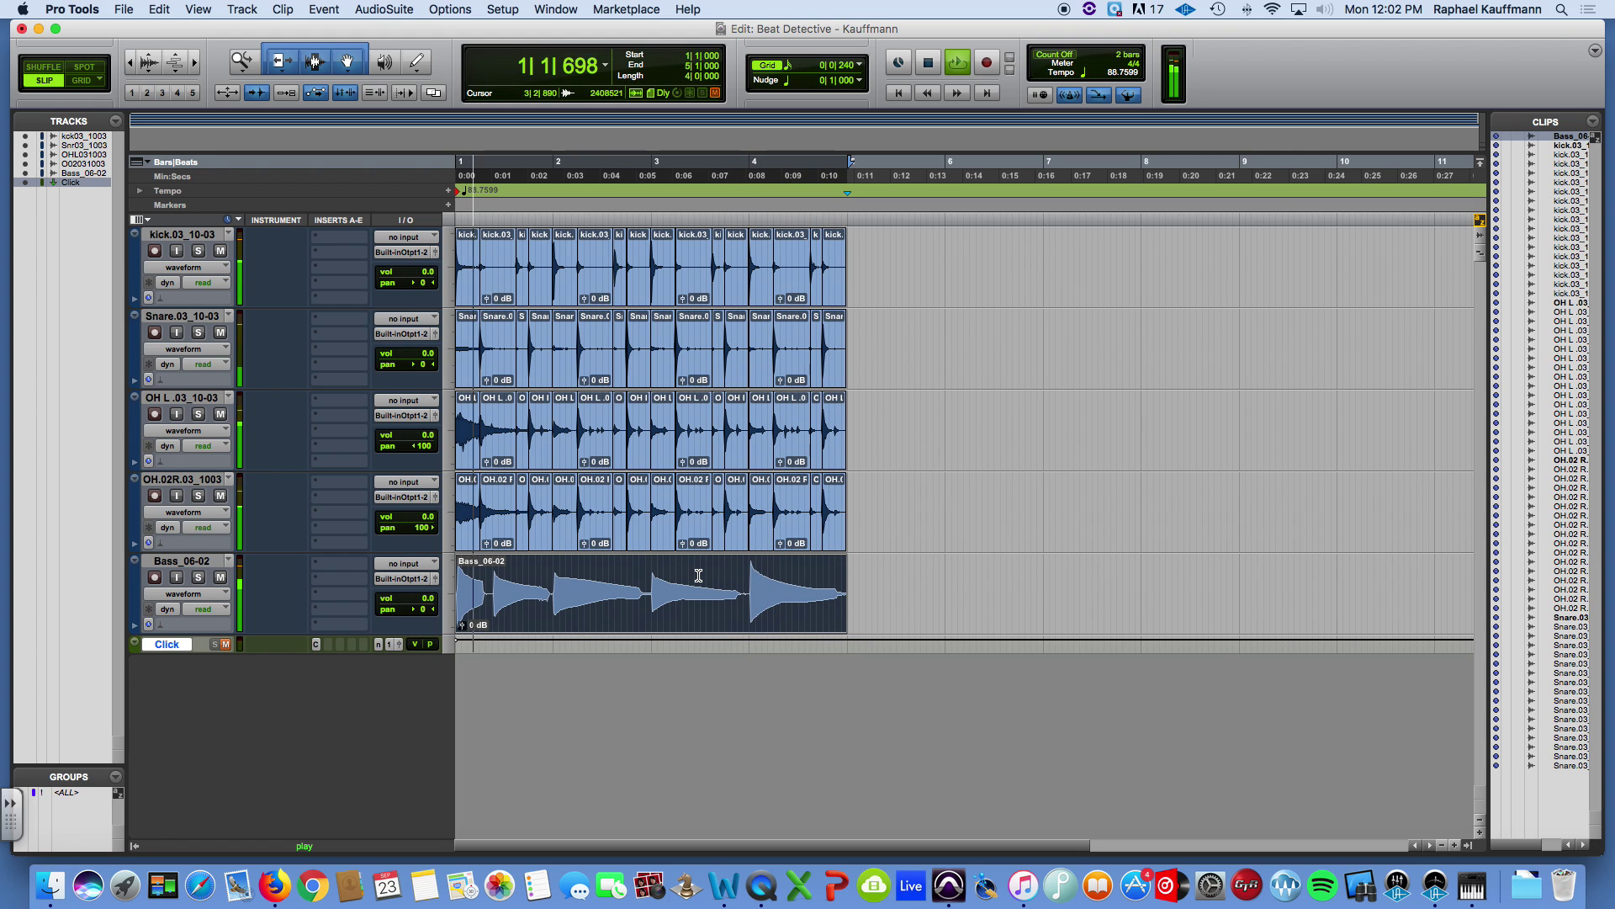
key(space)
Zoom in on the first bars and place the insertion point at the Bass clip's start transients
key(t)
key(t)
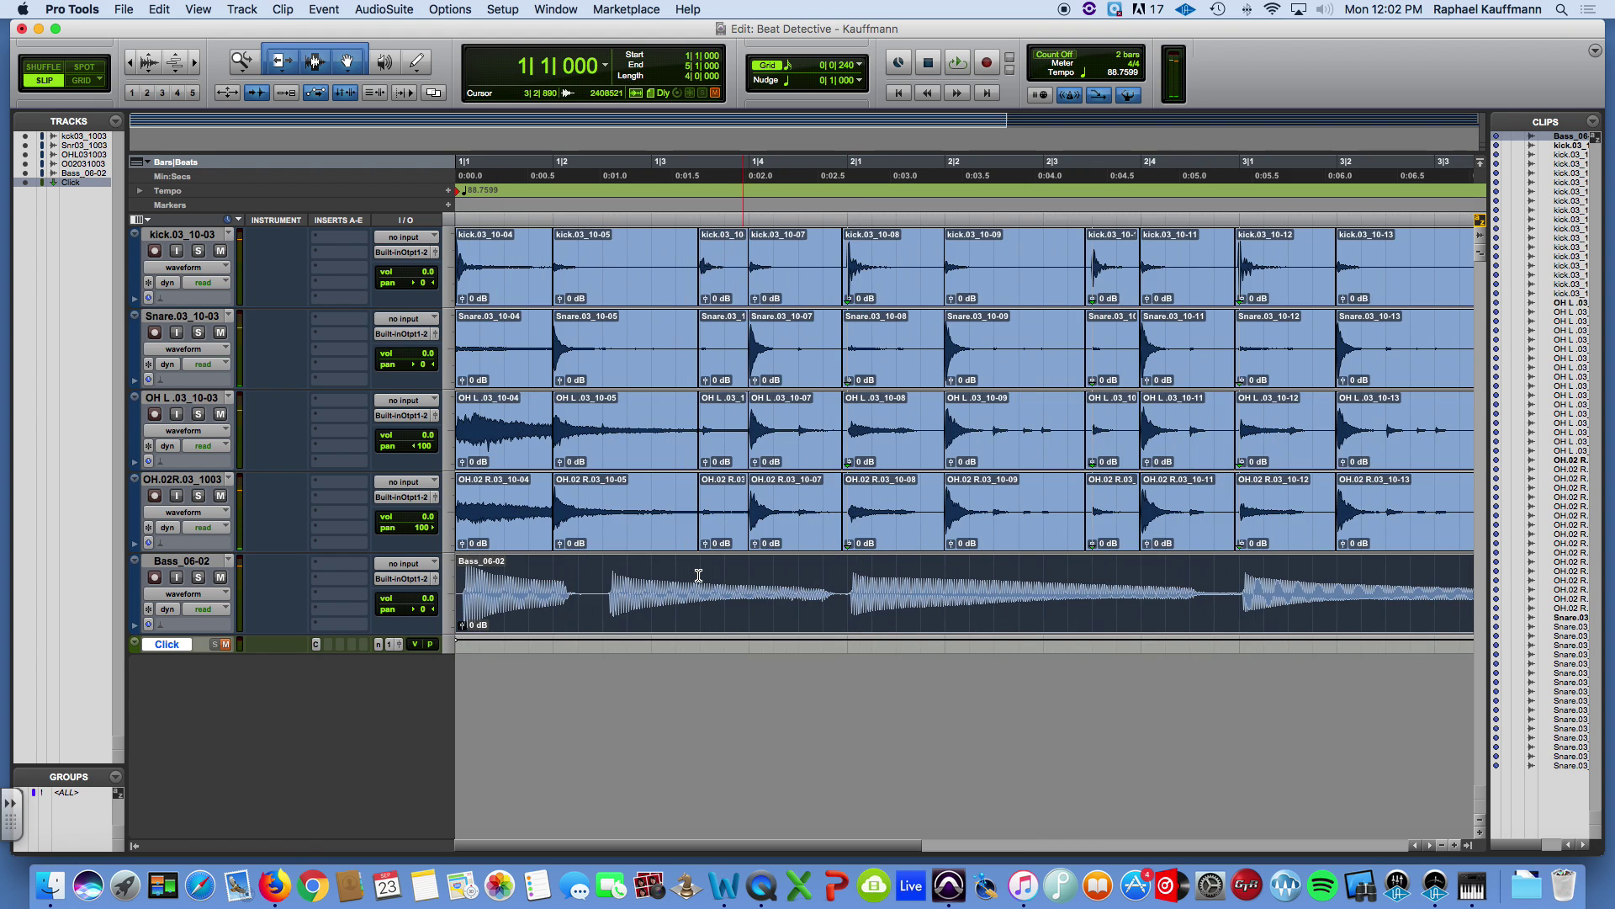
click(847, 577)
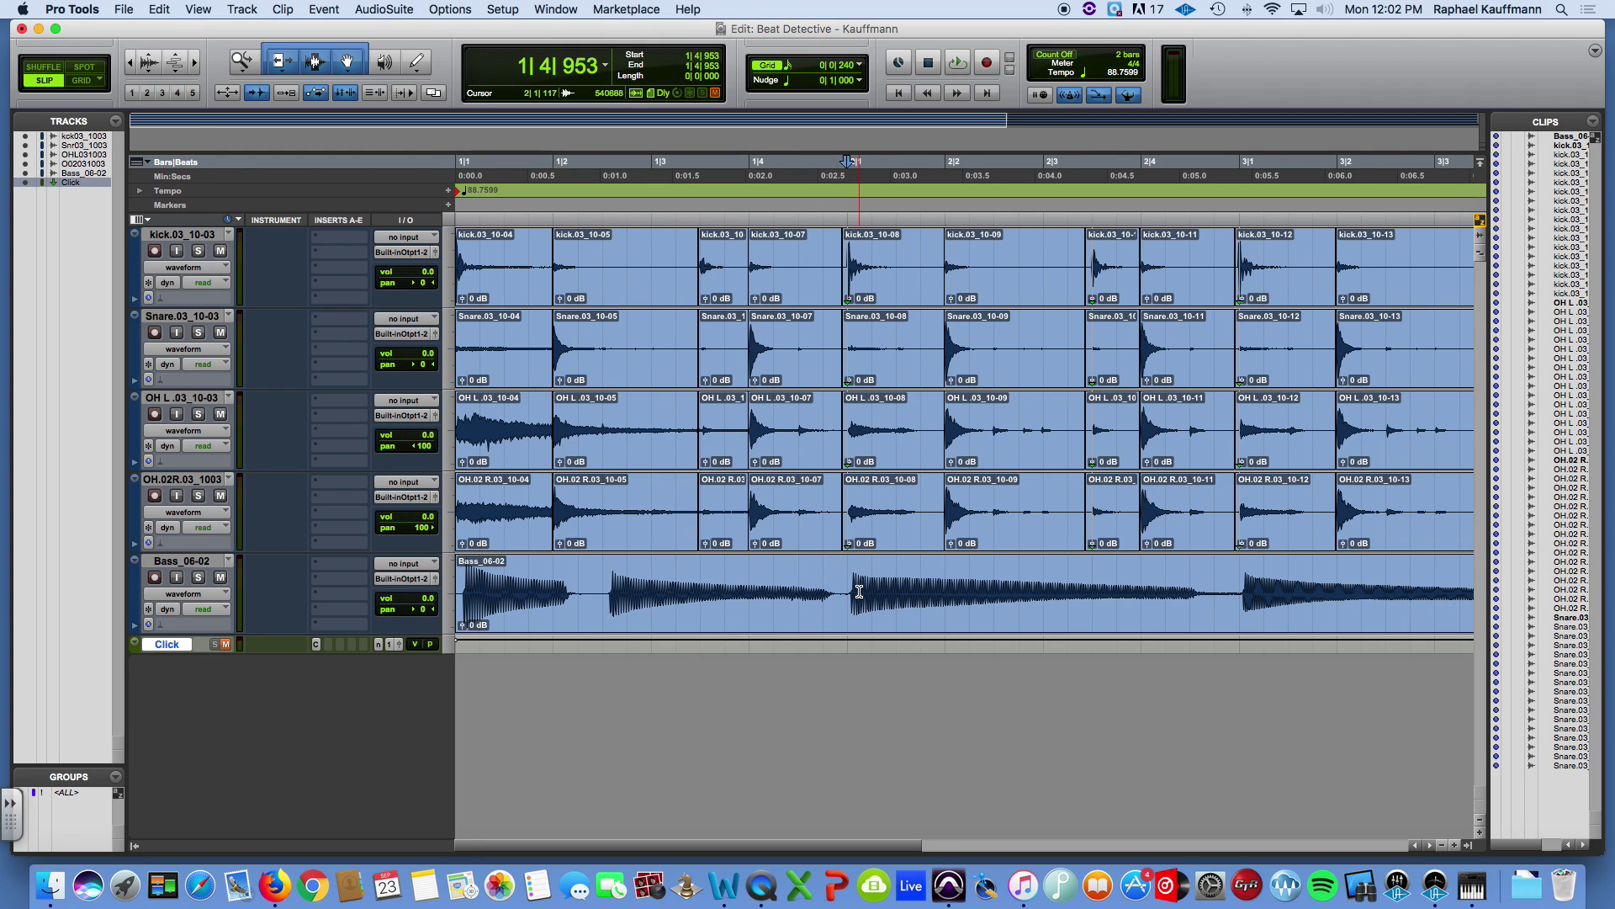
scroll(859, 592, right, 2)
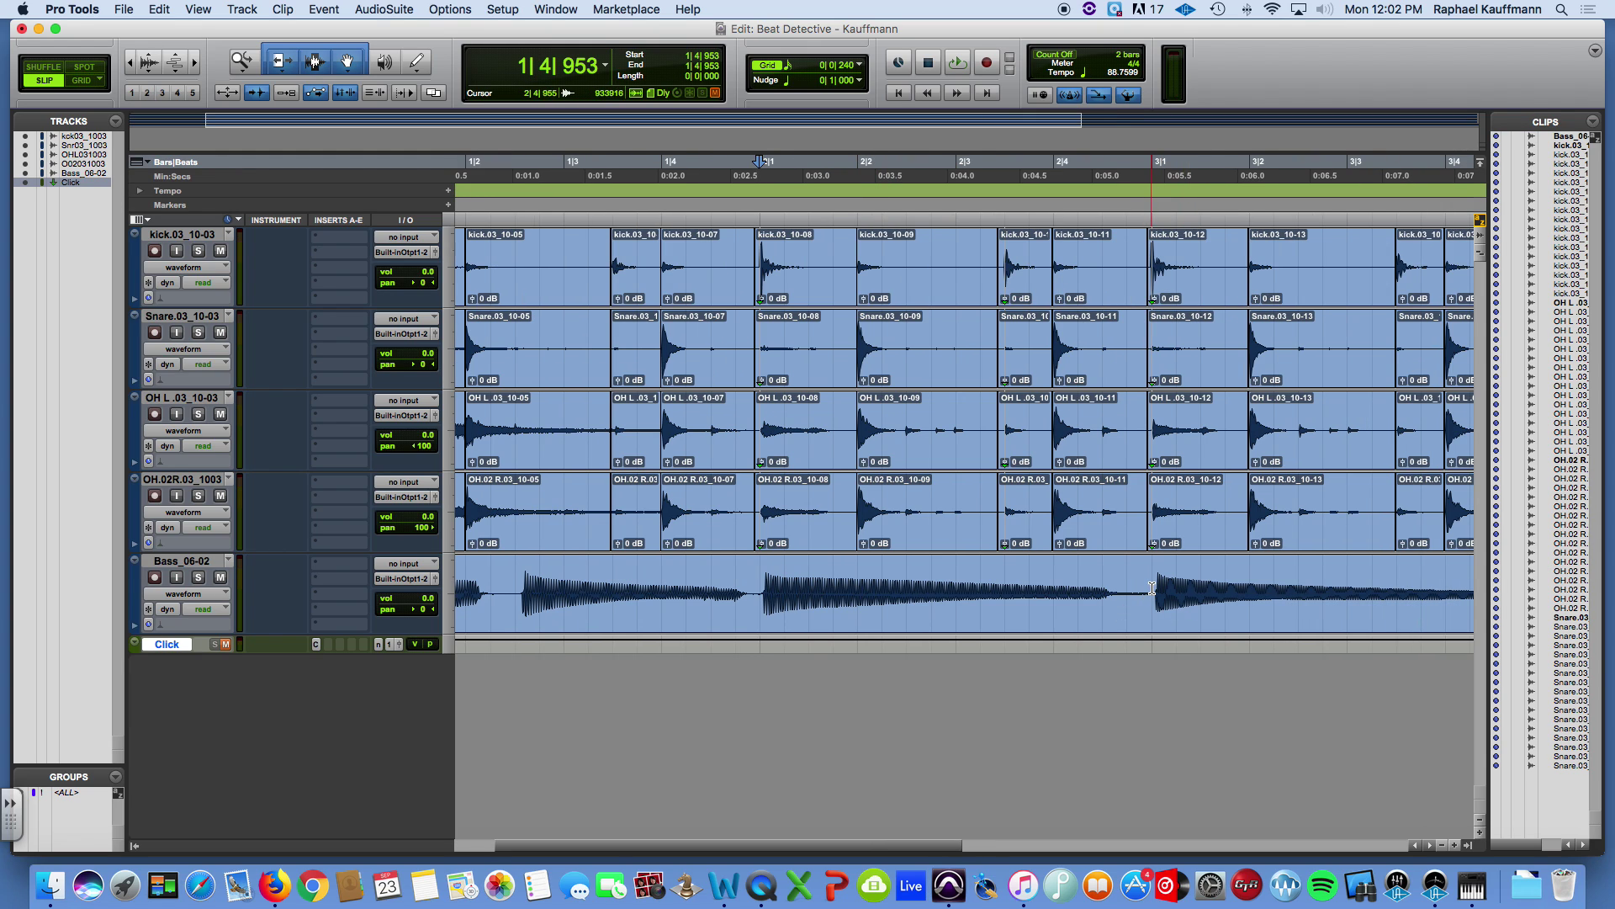
scroll(764, 580, left, 2)
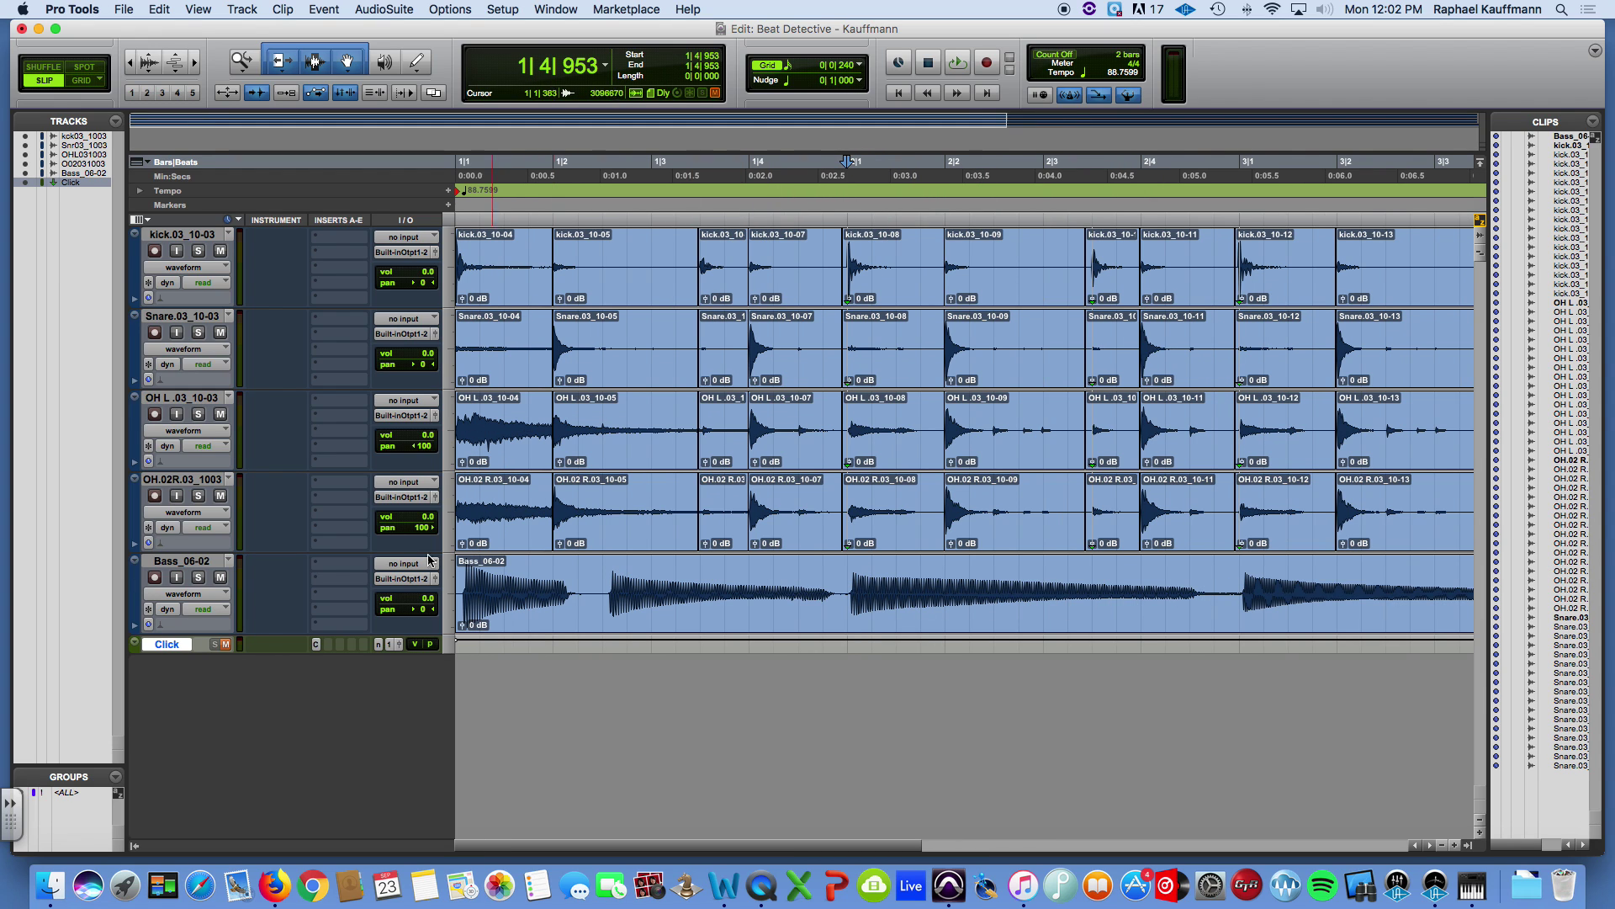
key(Tab)
click(468, 592)
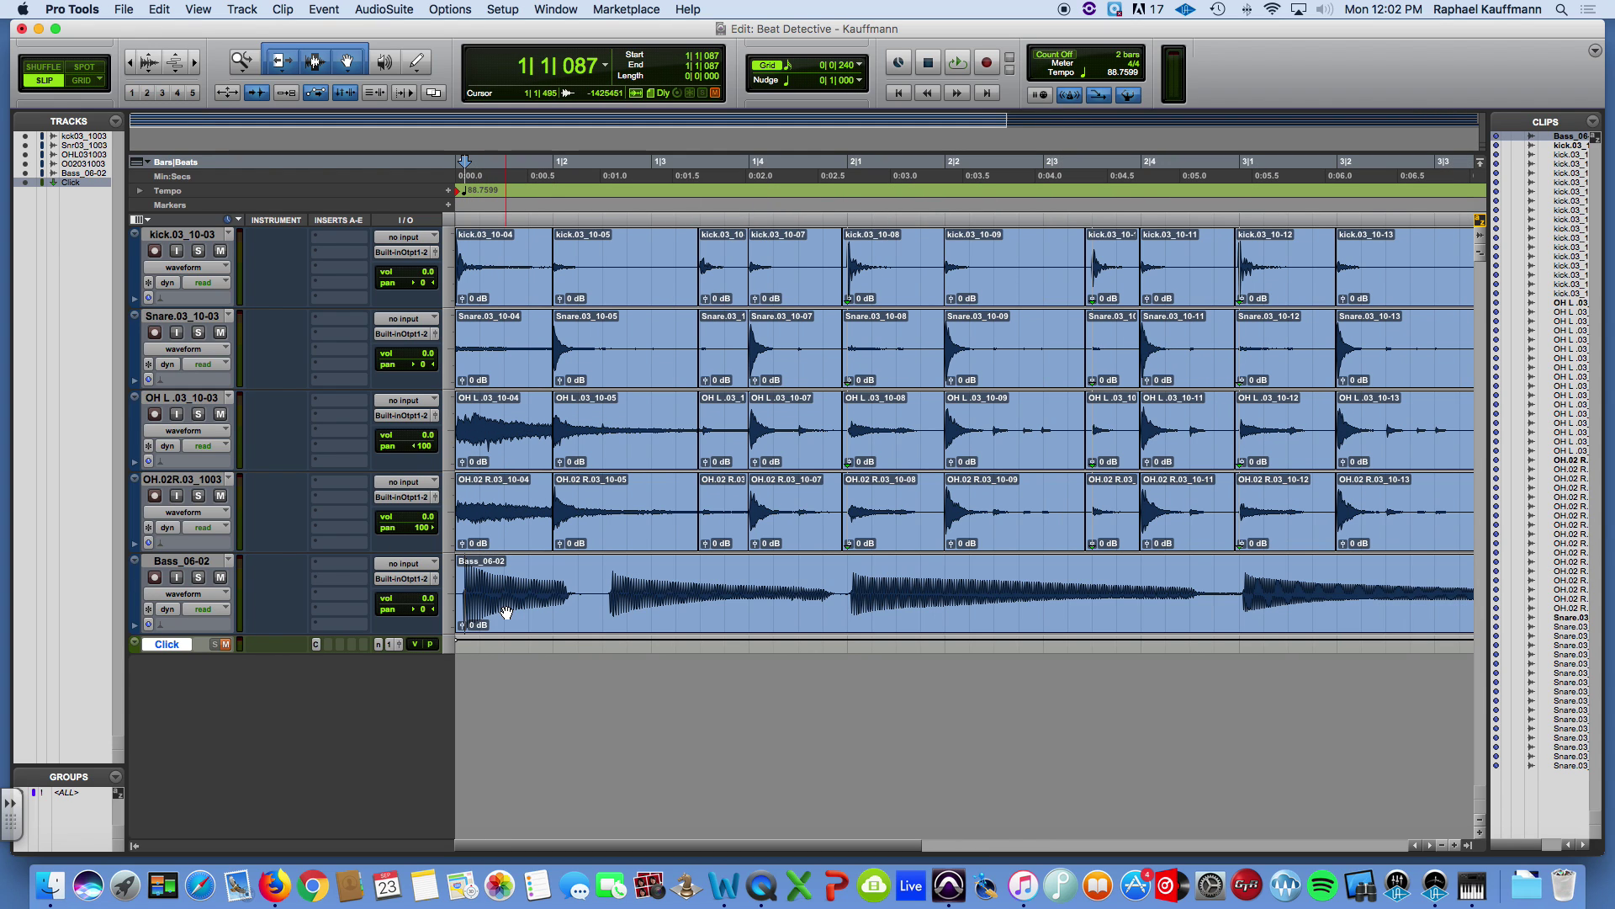
Split the Bass clip at 1|1|087 and delete the small leading piece
key(b)
click(461, 619)
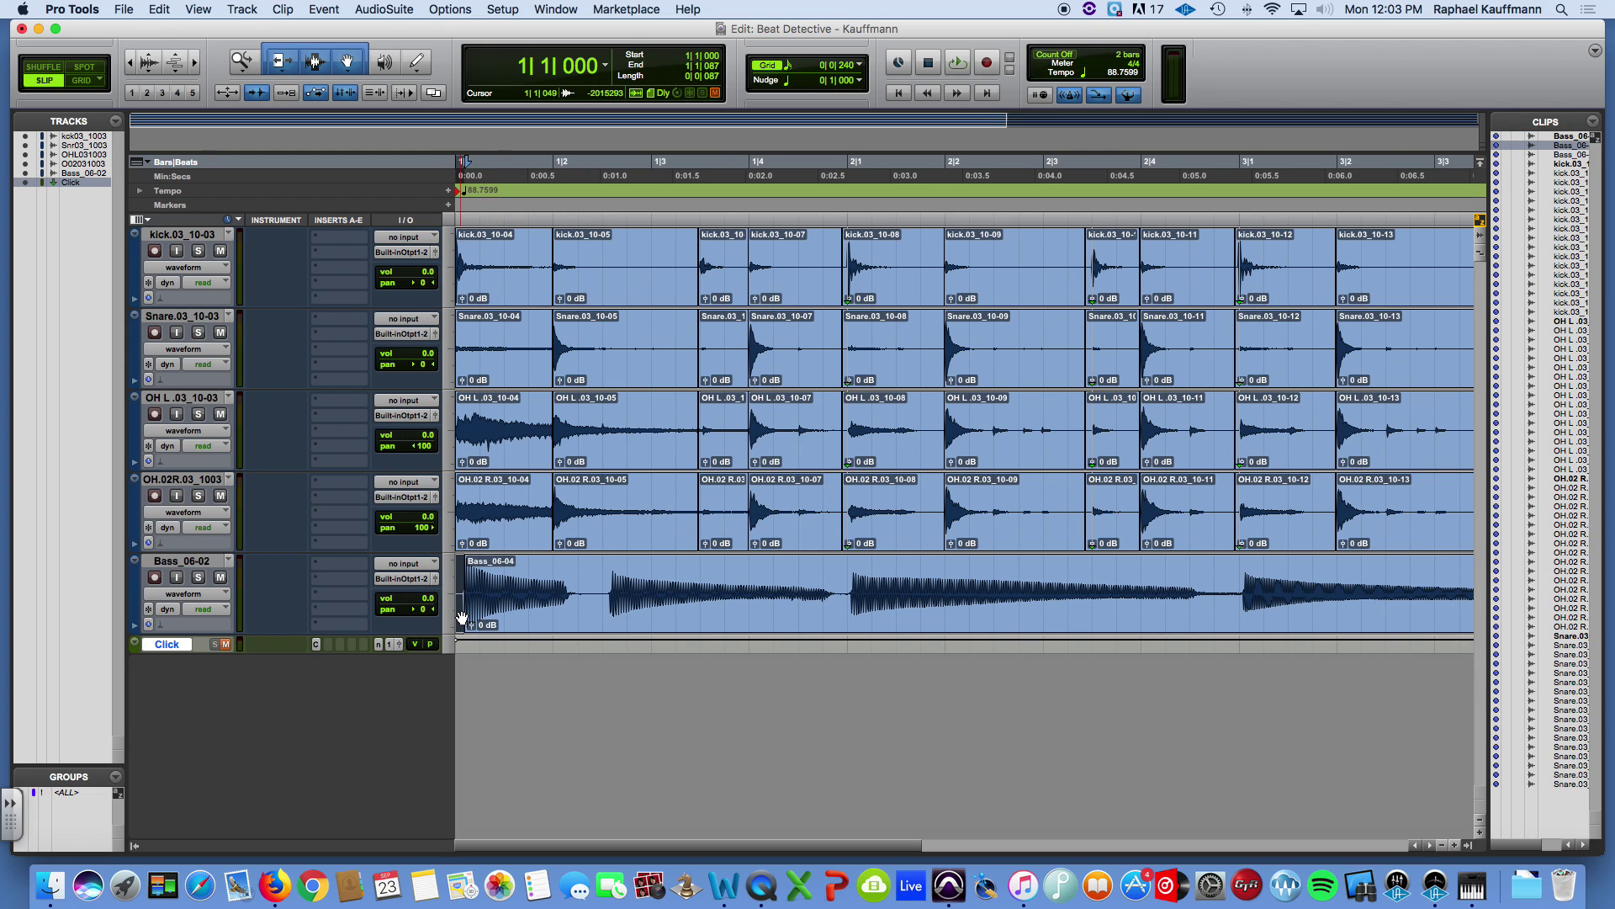
key(Delete)
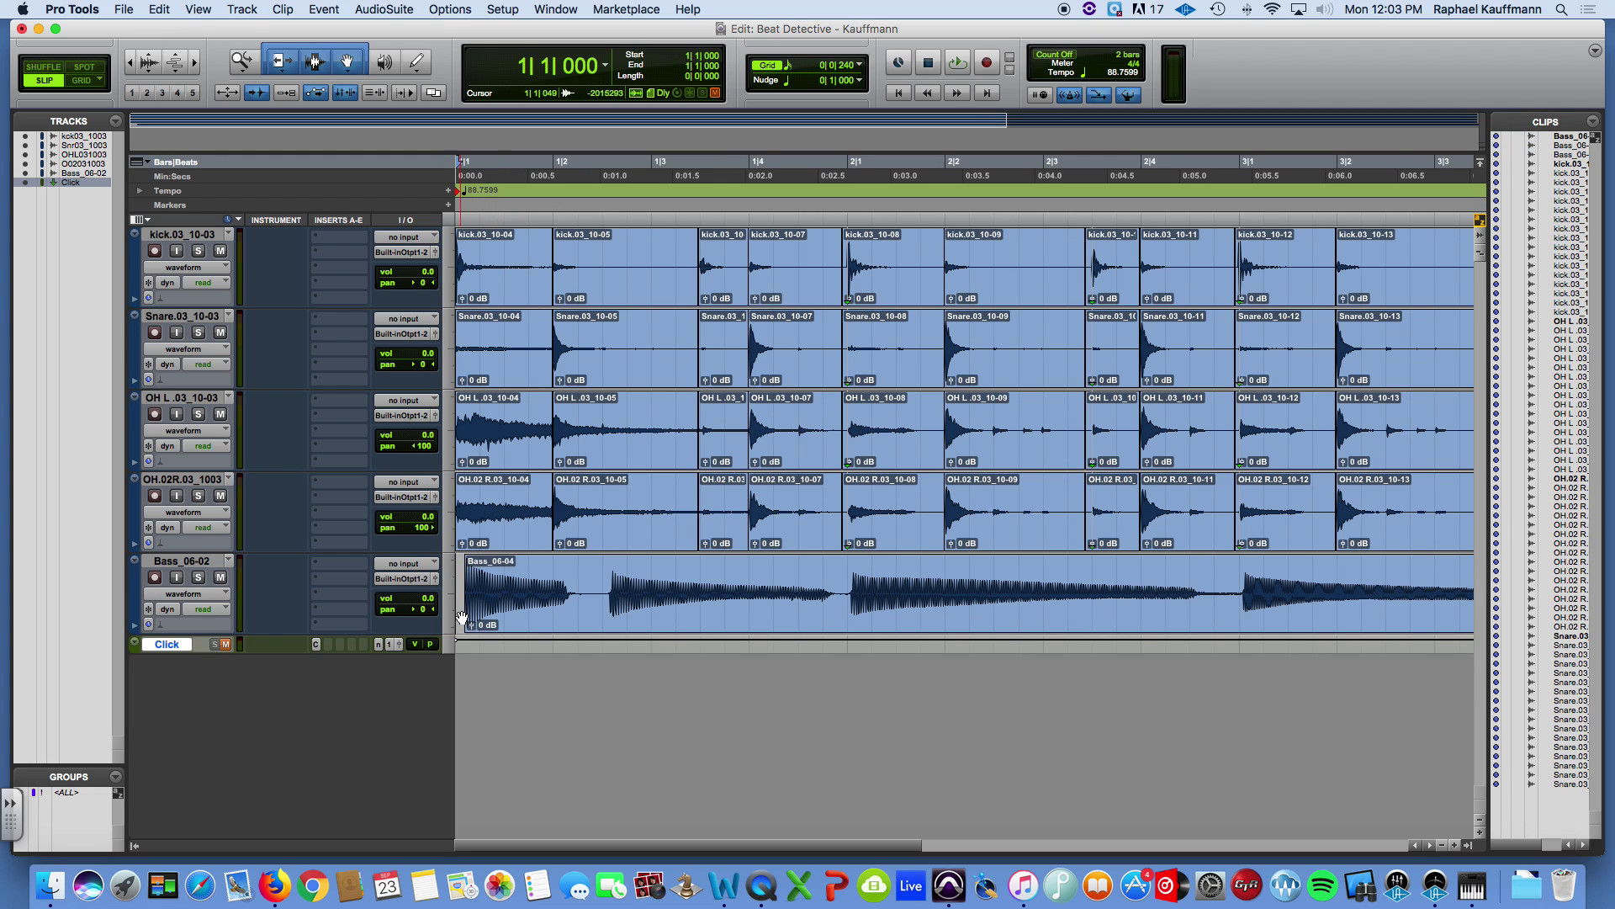
Split the Bass clip at 1|2|559, 3|1|048 and the other note-start transients
click(587, 583)
key(super+e)
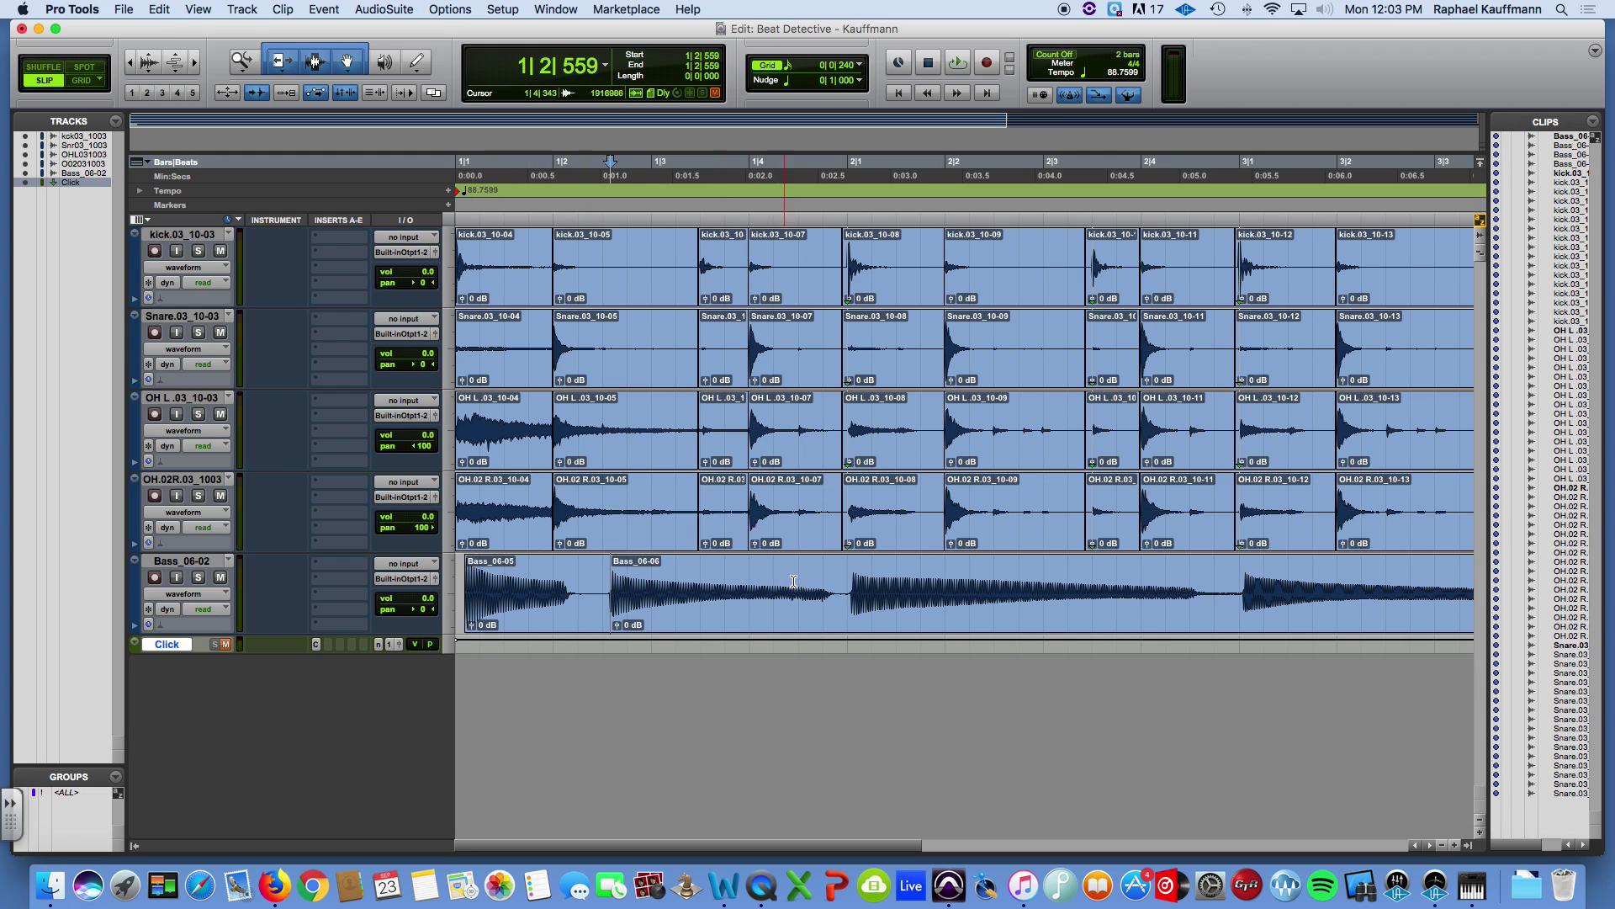
click(825, 583)
key(Tab)
key(super+e)
key(Tab)
key(Tab)
key(super+e)
scroll(1203, 577, right, 5)
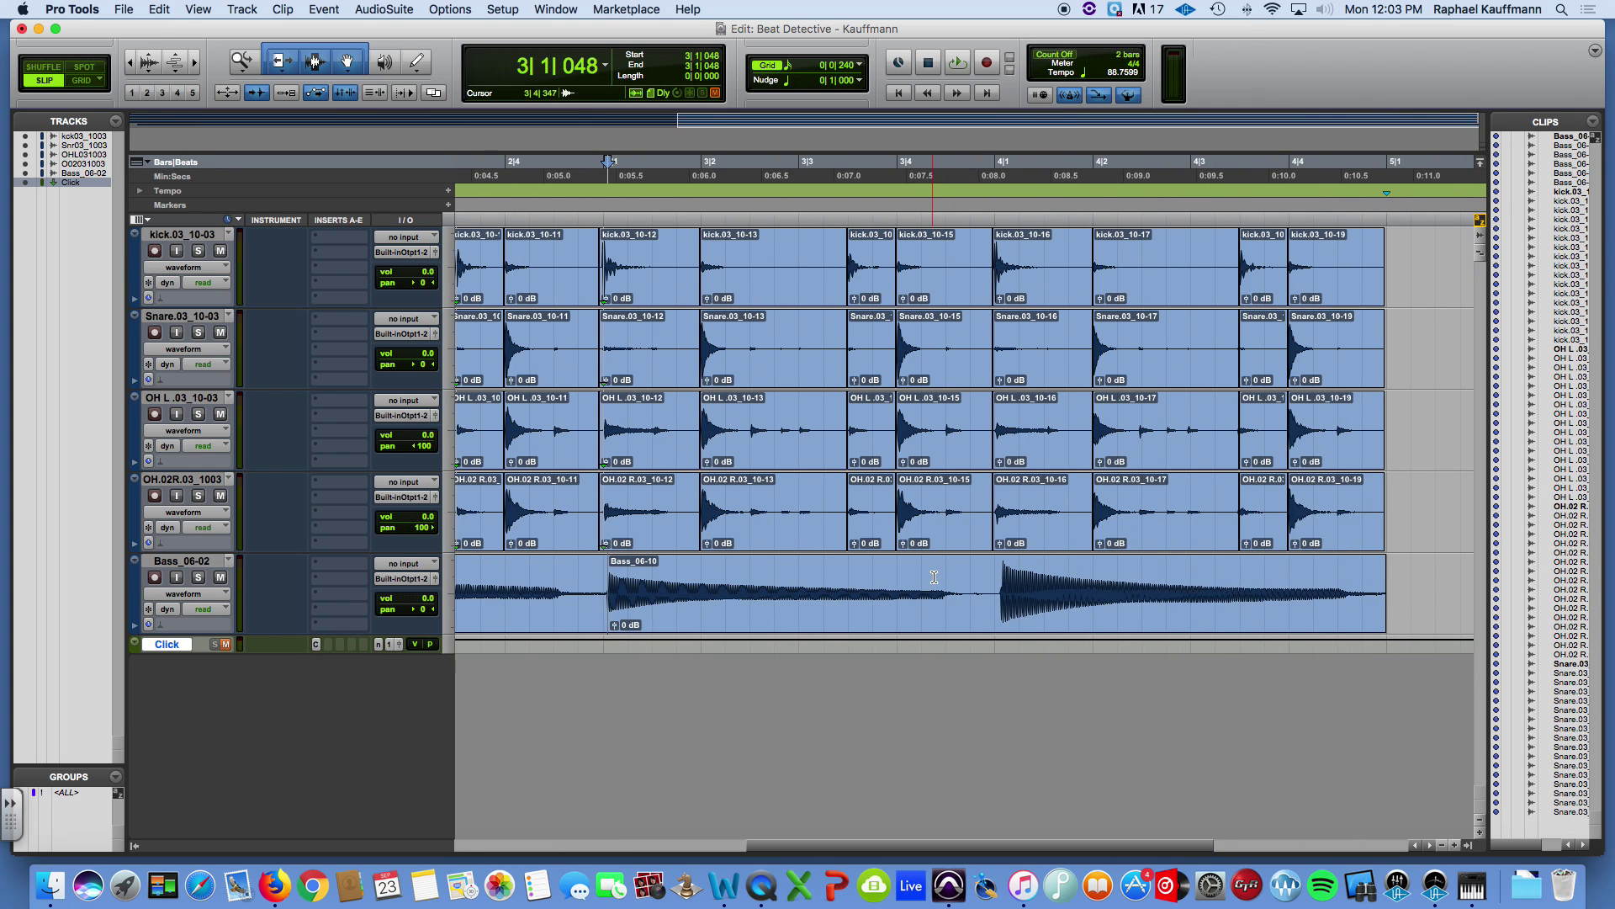
key(Tab)
key(Tab)
key(super+e)
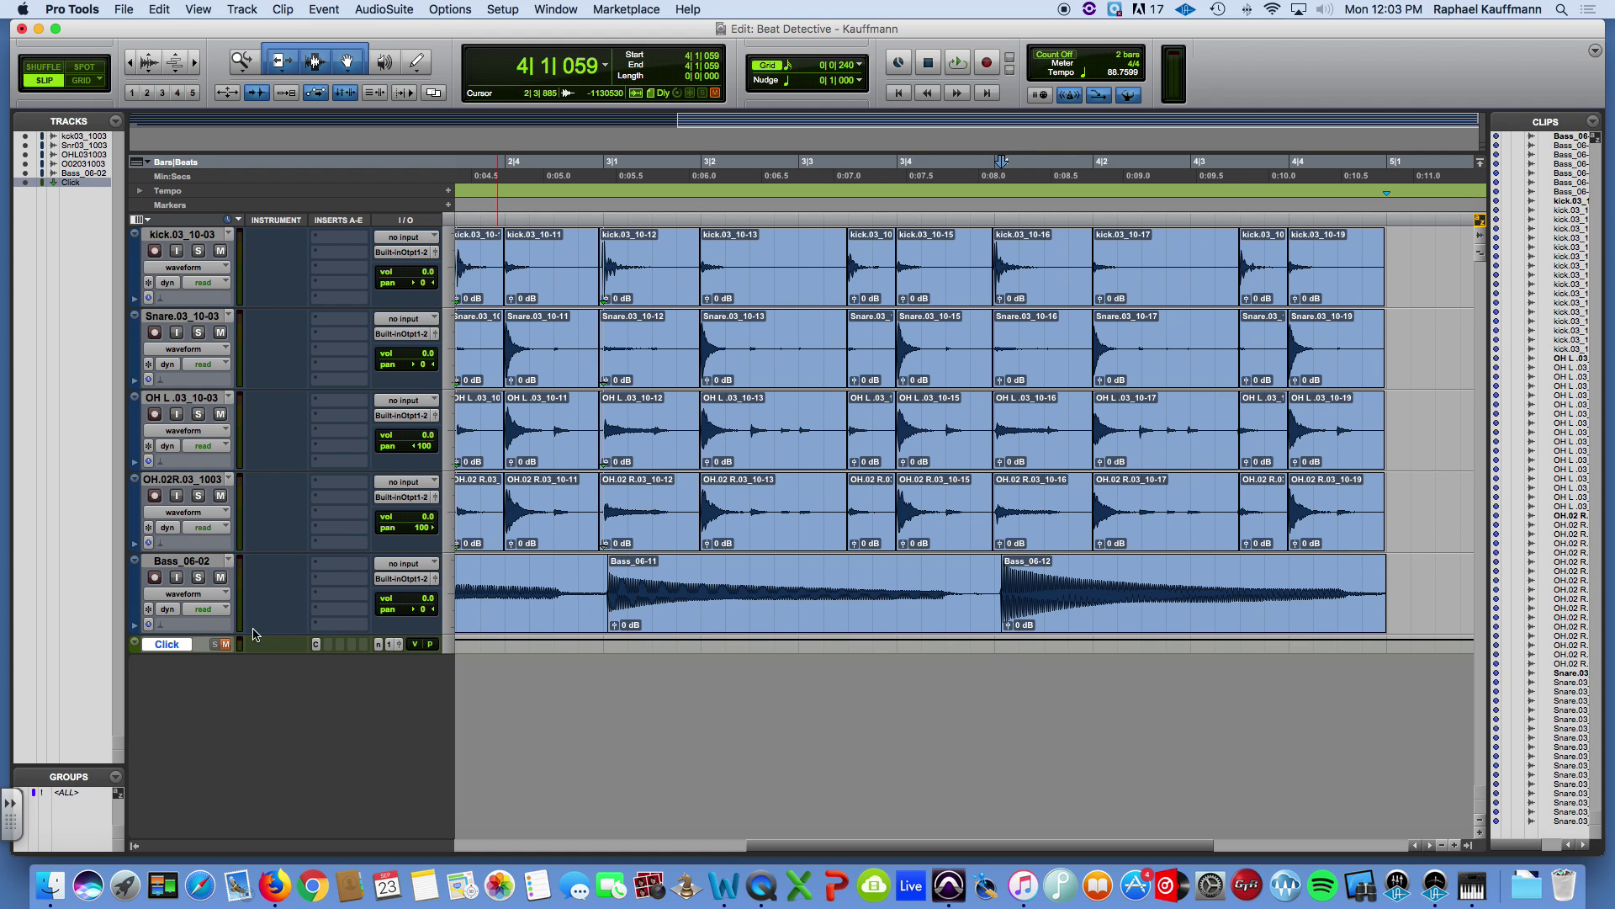
scroll(459, 624, left, 5)
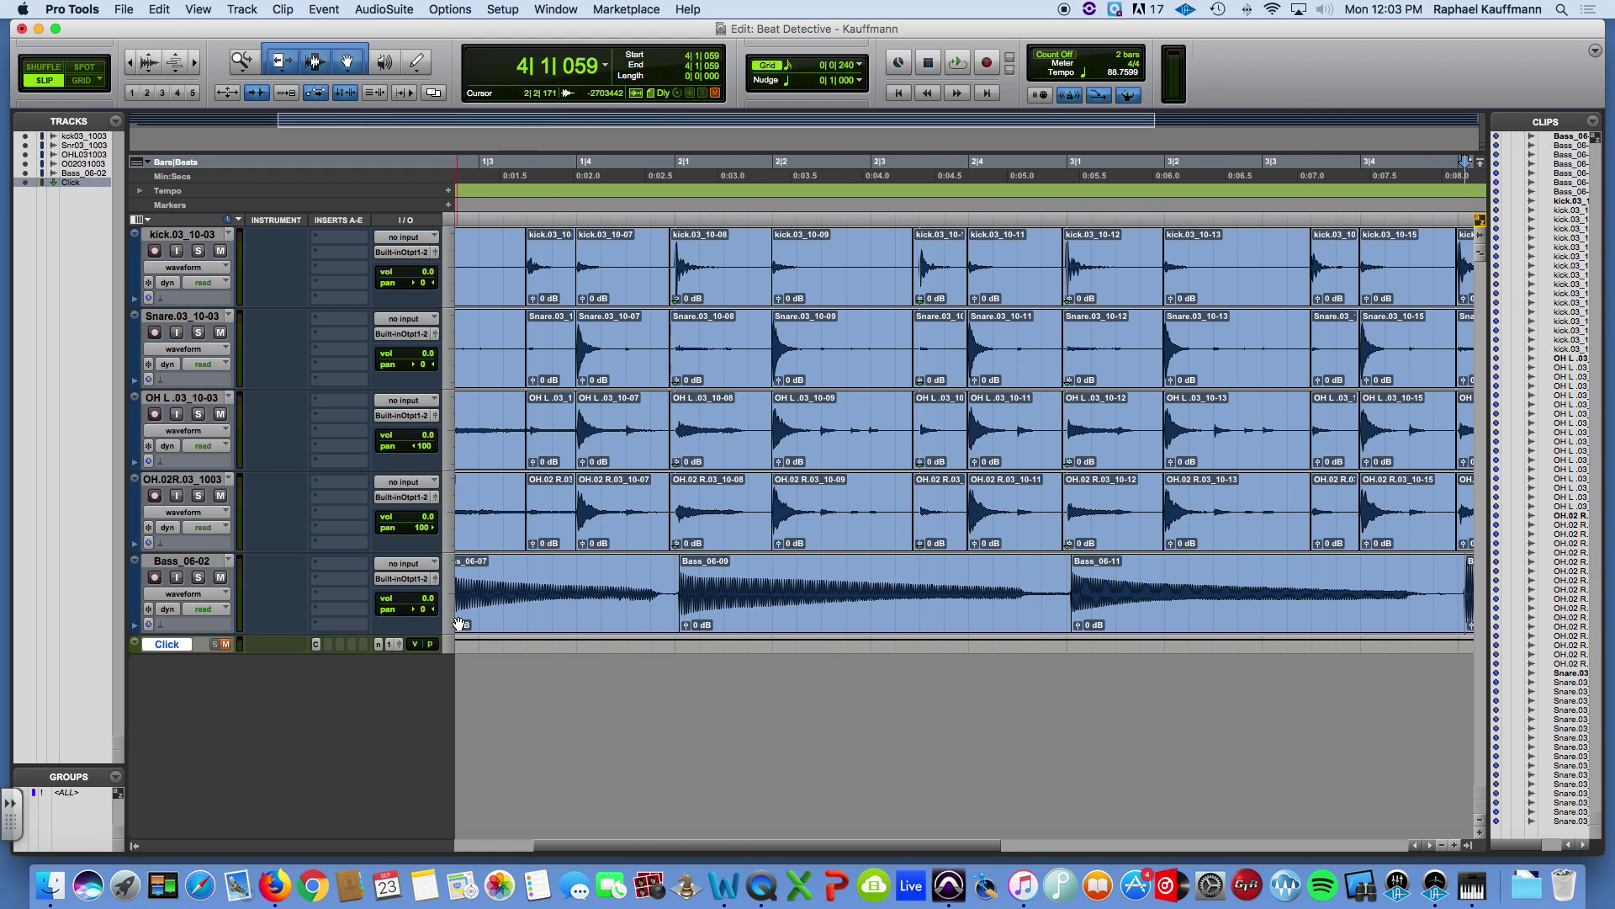
Zoom out to the whole song and select every Bass clip from the first onward
key(super+bracketleft)
click(466, 620)
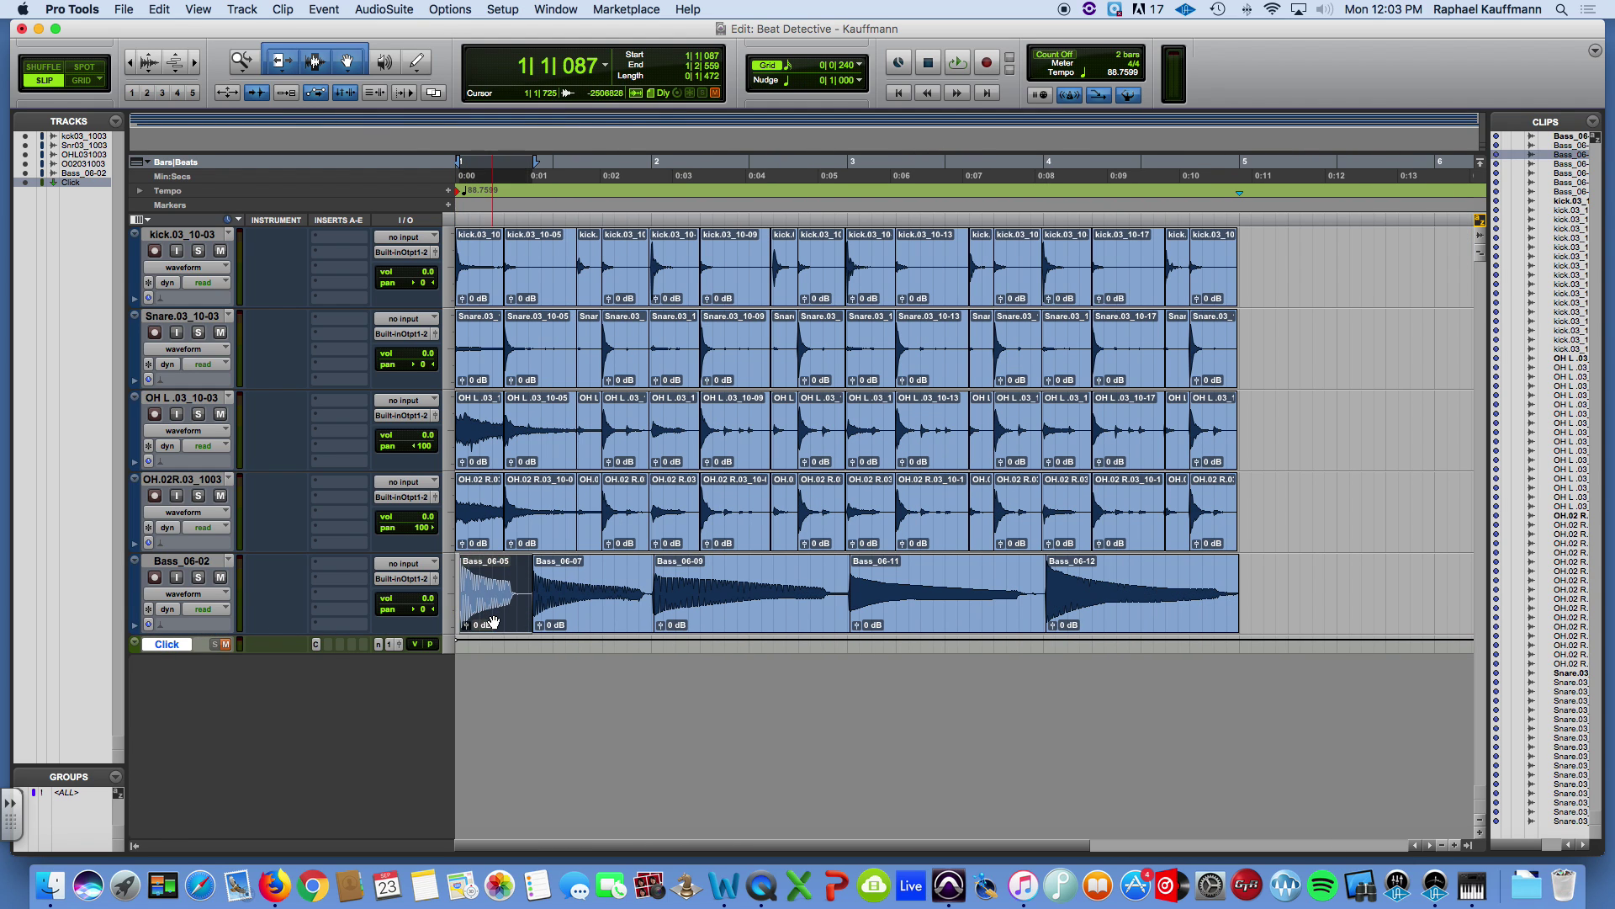
key(alt+shift+Return)
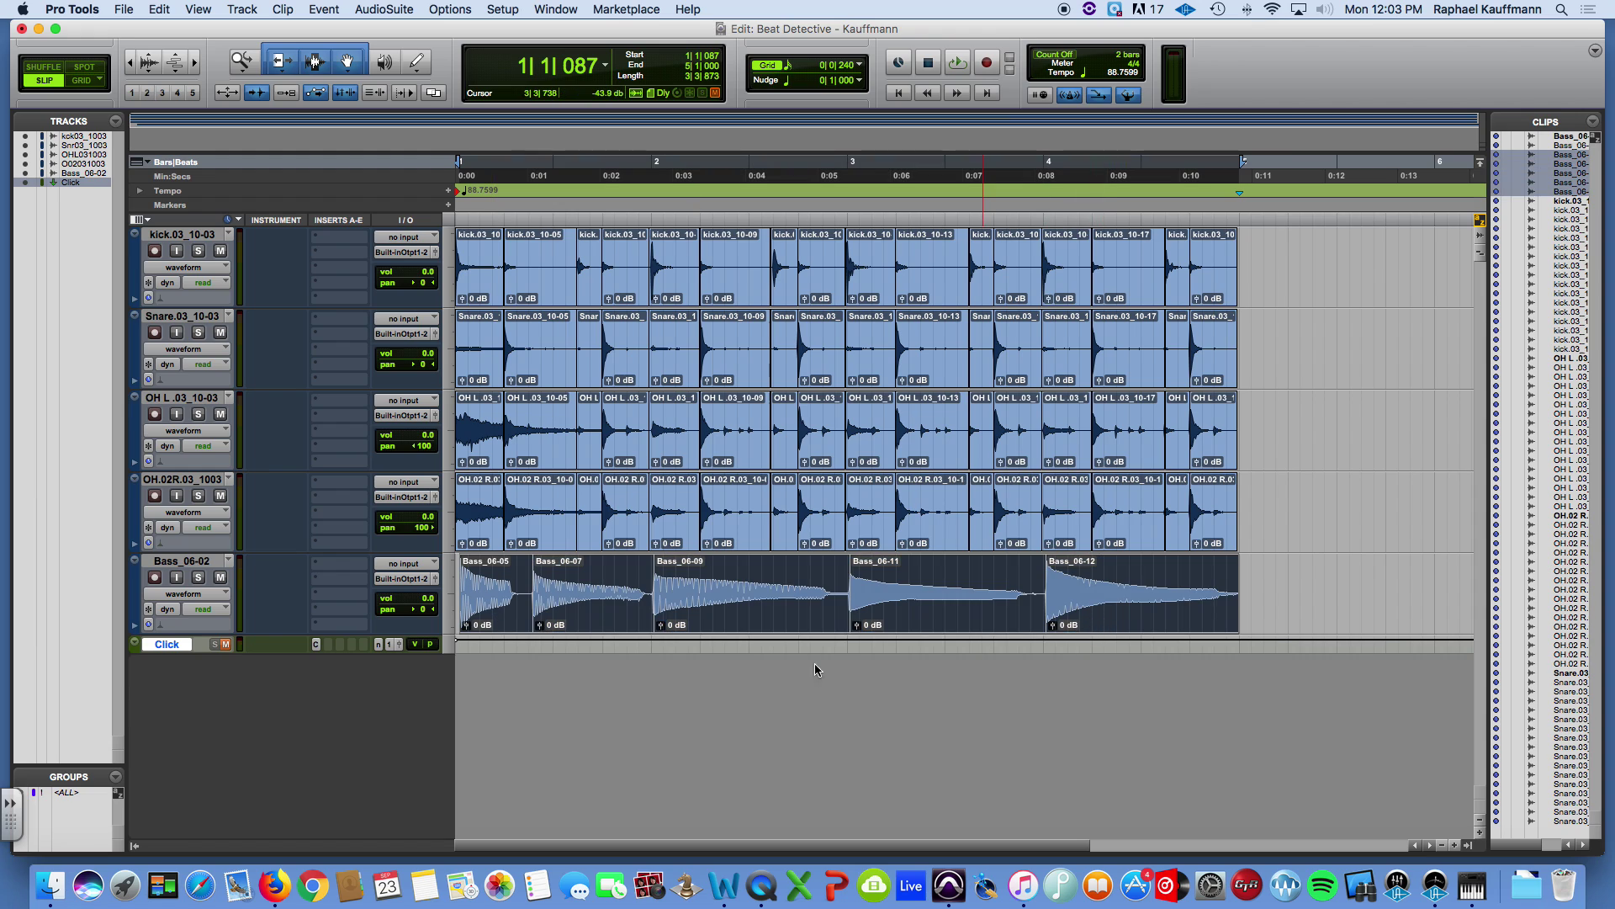
Set the Bass track's timebase selector to Ticks
click(149, 624)
click(172, 626)
click(148, 624)
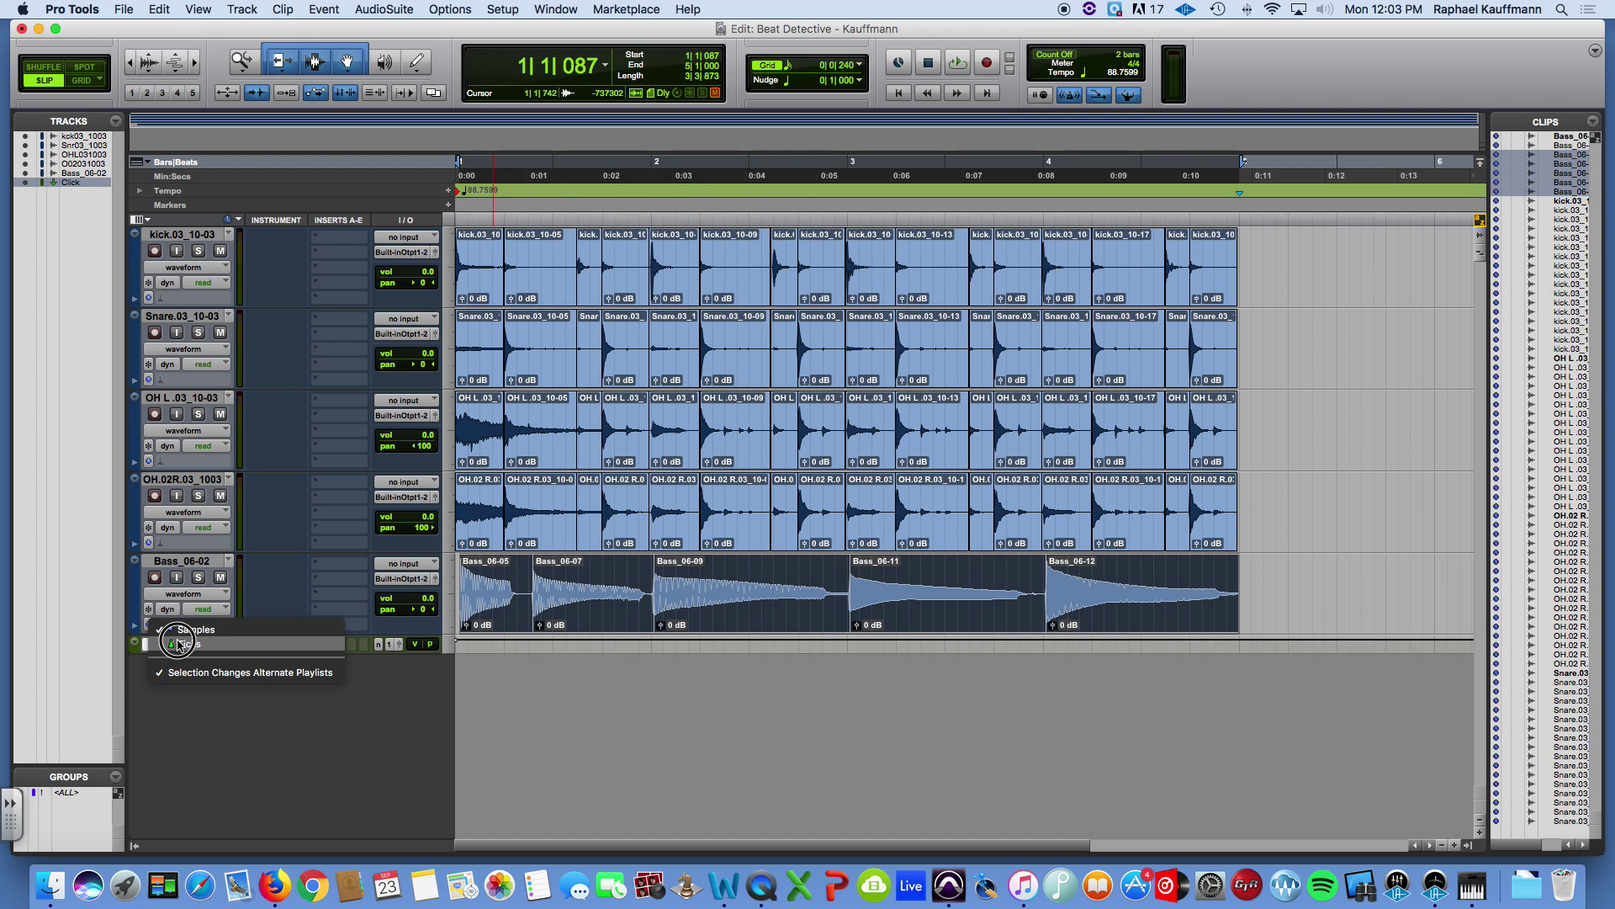
click(177, 644)
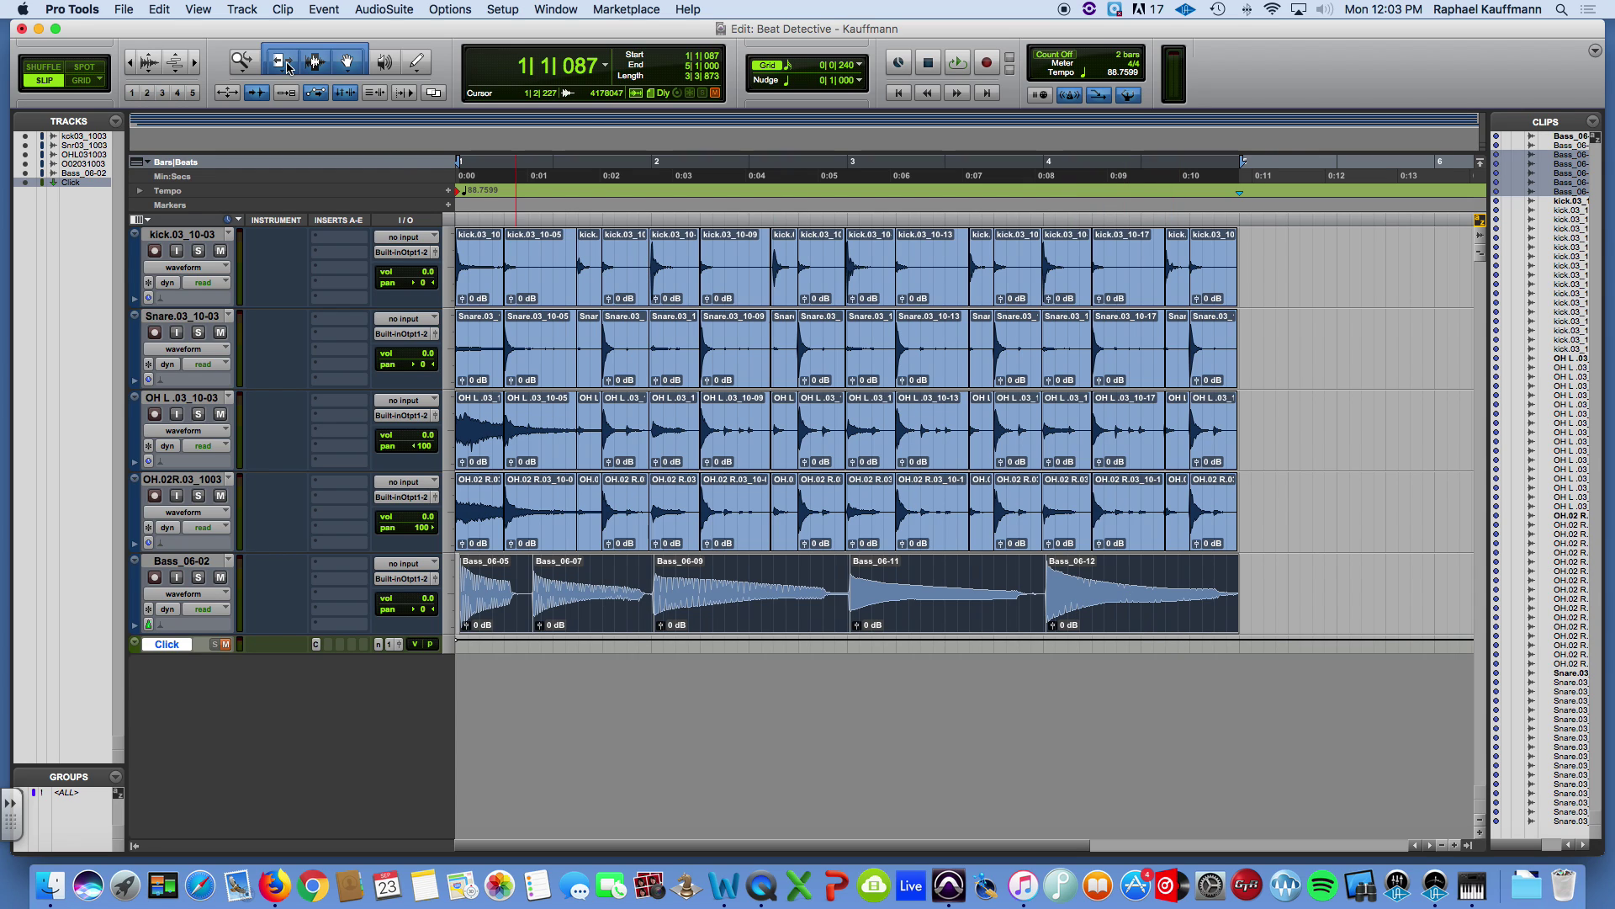
Quantize the selected Bass clips as whole Audio Clips to a 1/16-note grid, swing off
click(316, 9)
mouse_move(366, 62)
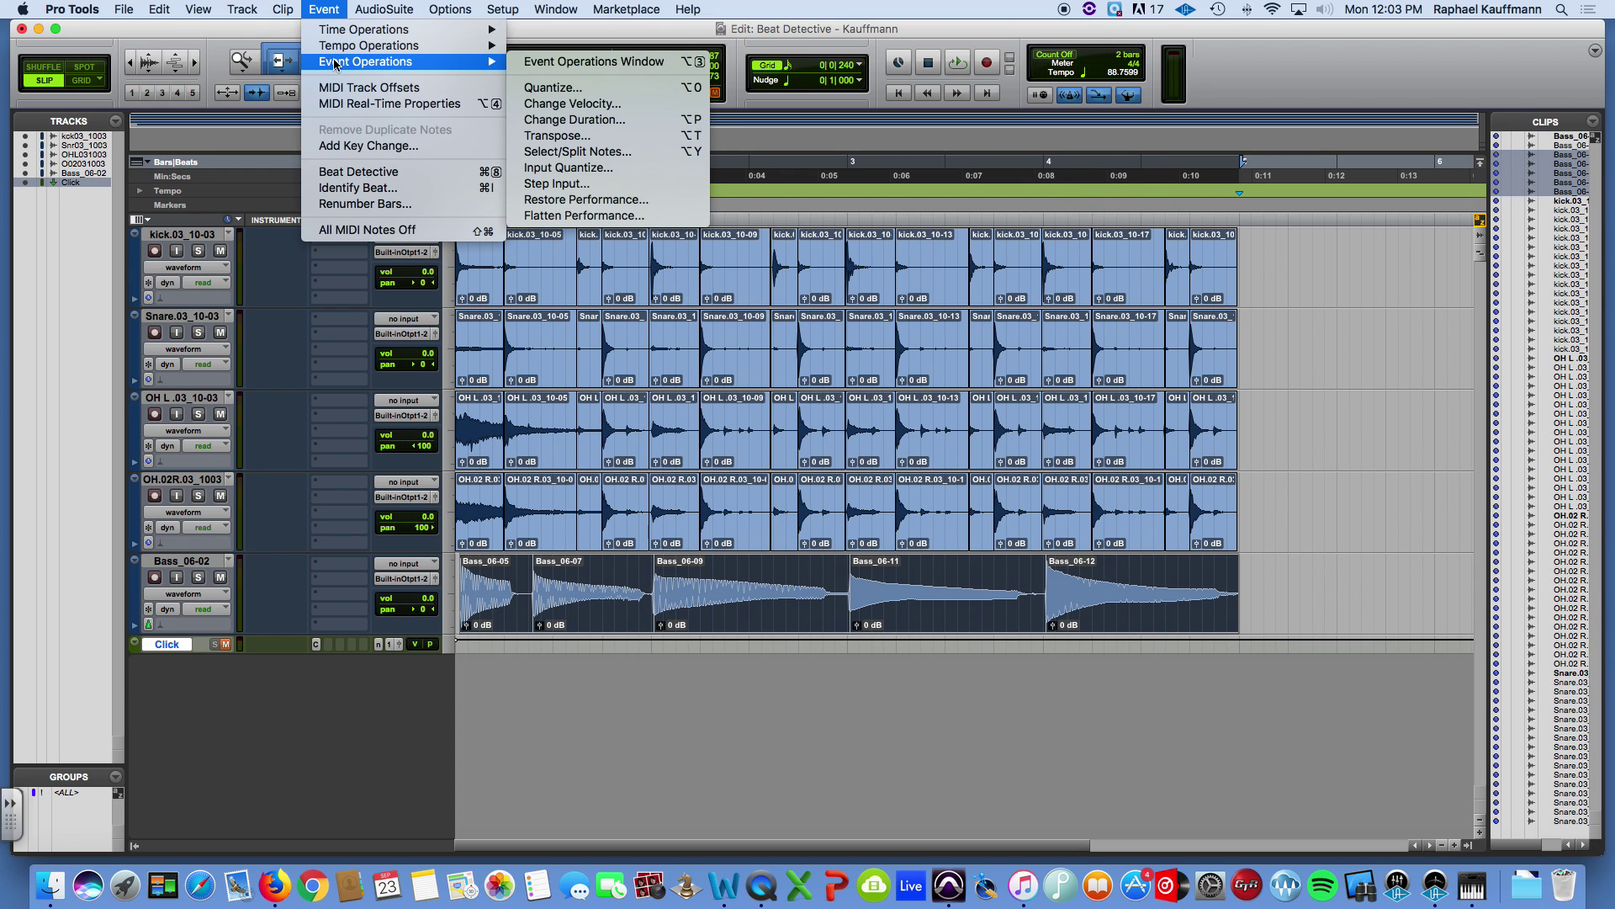
click(570, 89)
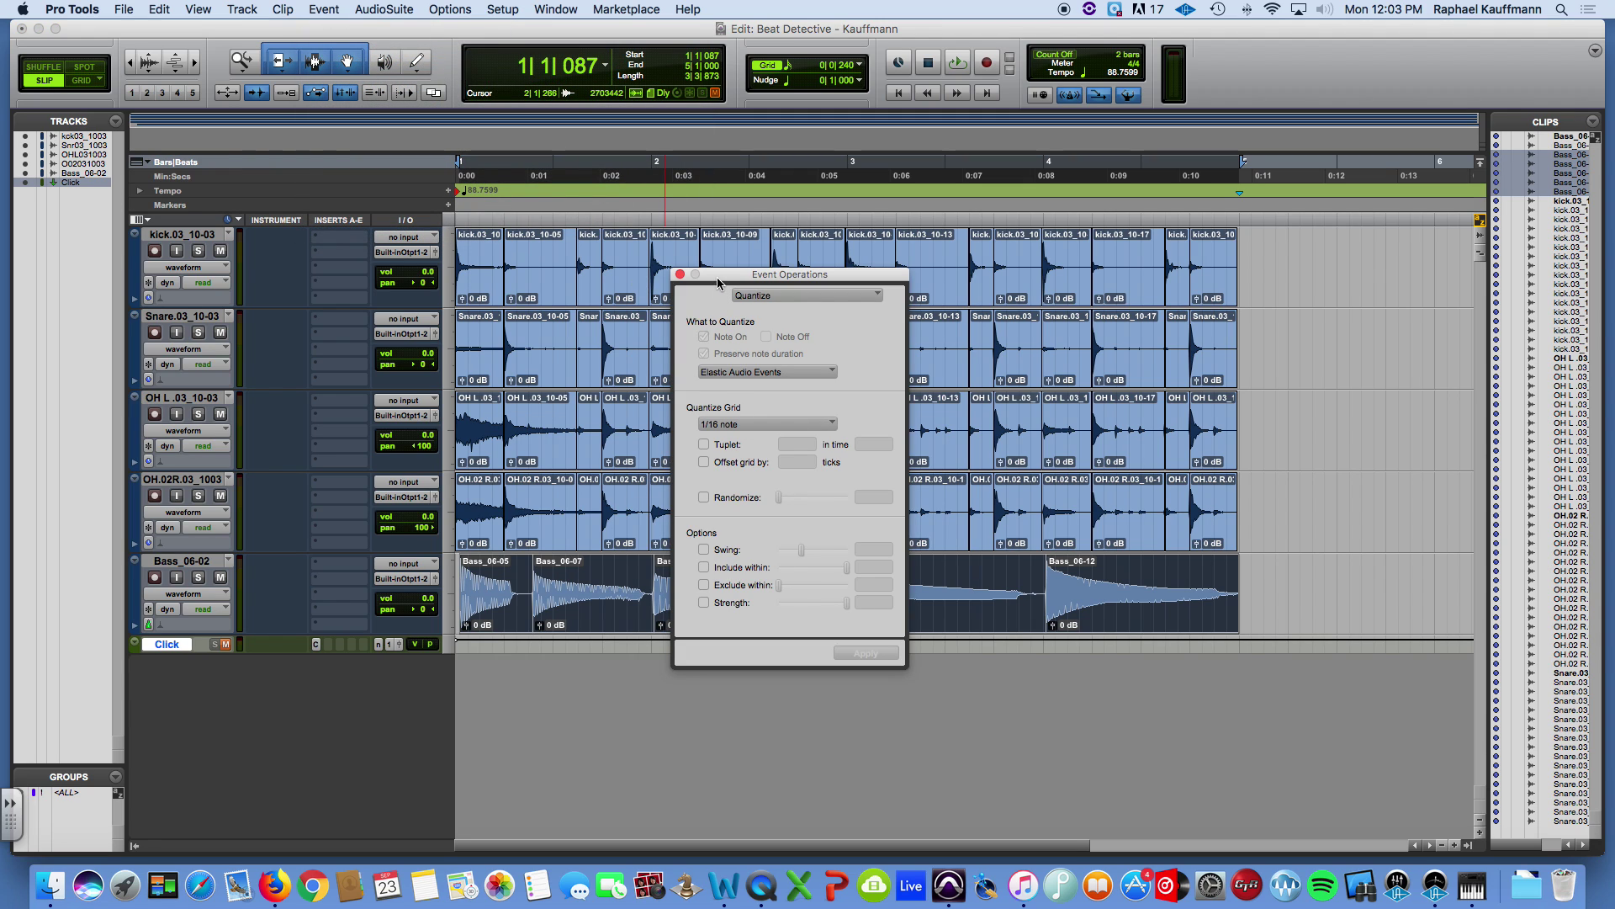
drag(718, 282, 1224, 368)
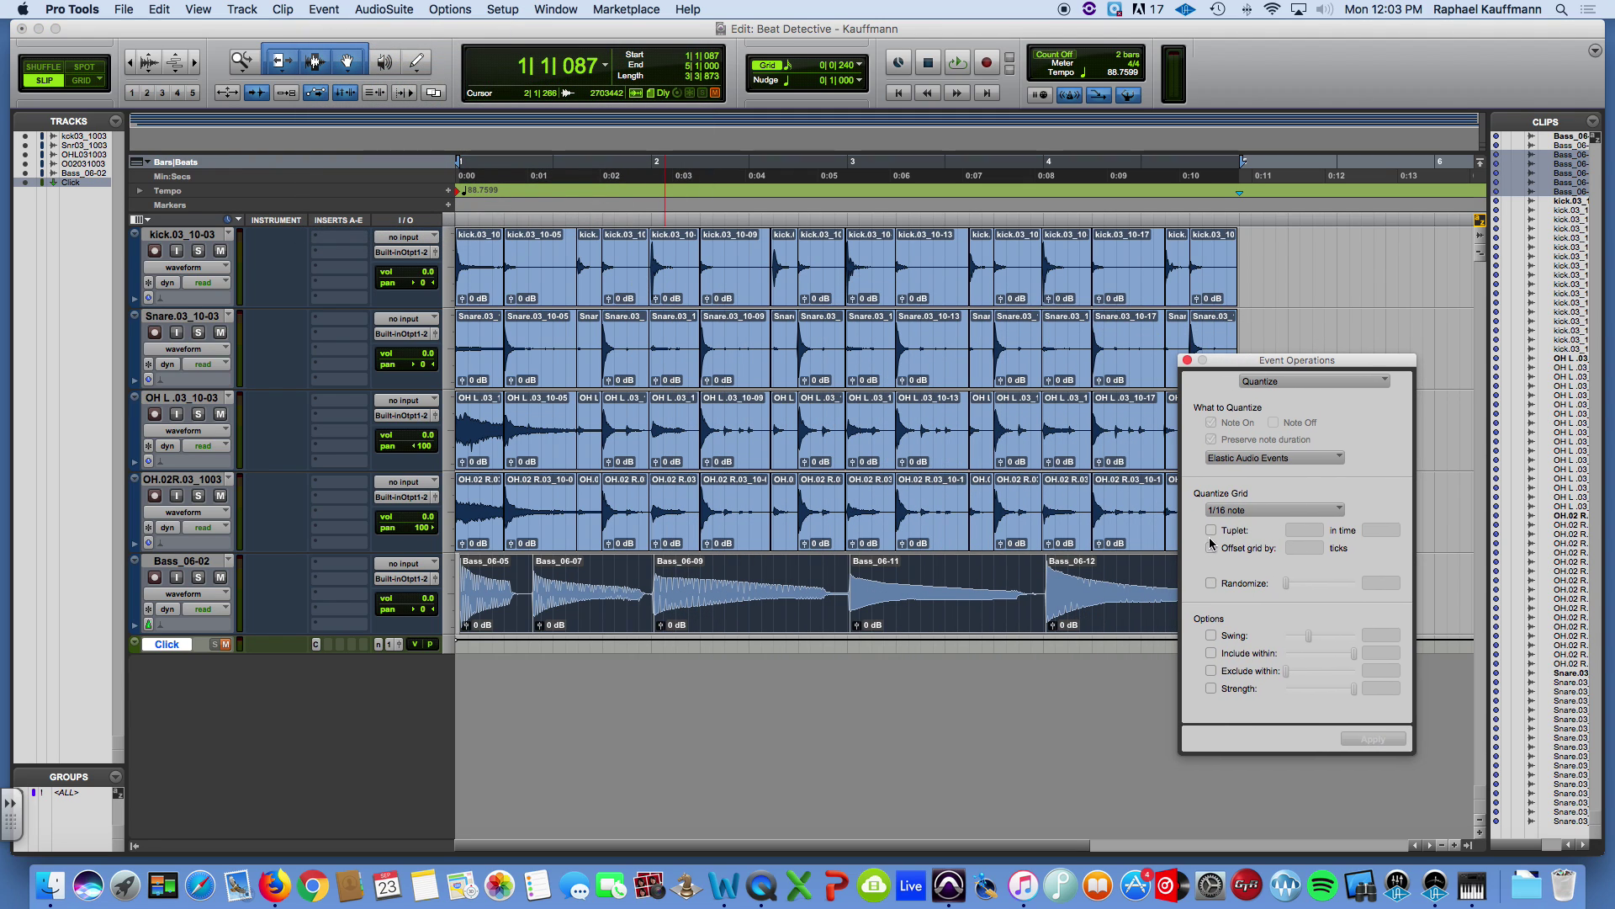
click(1212, 636)
click(1212, 636)
click(1217, 458)
click(1222, 441)
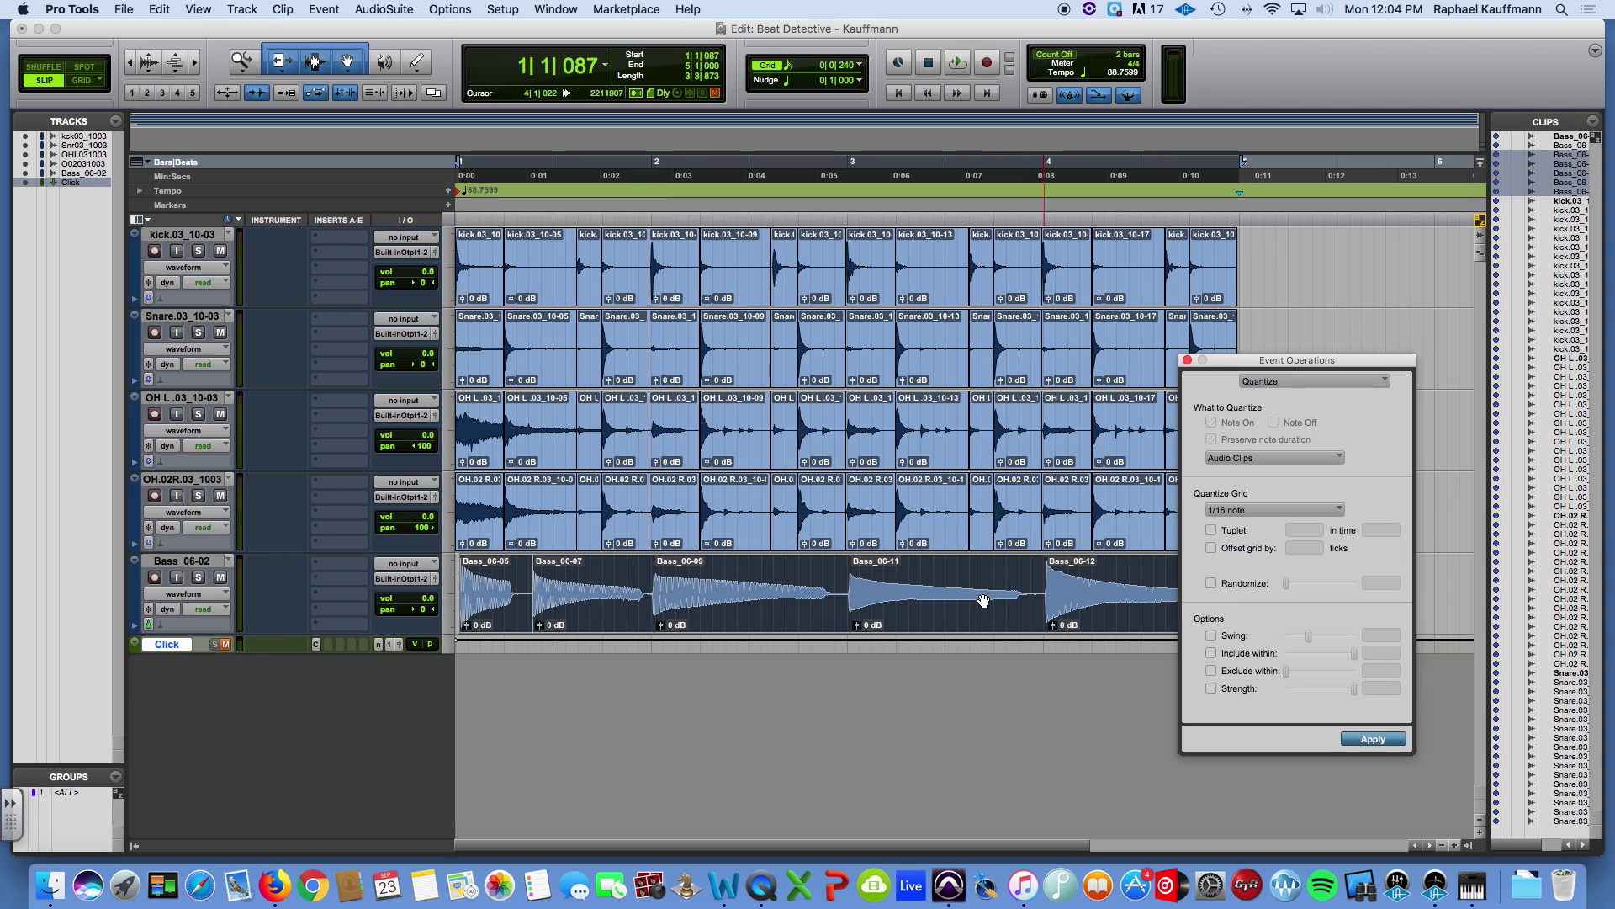
click(1373, 738)
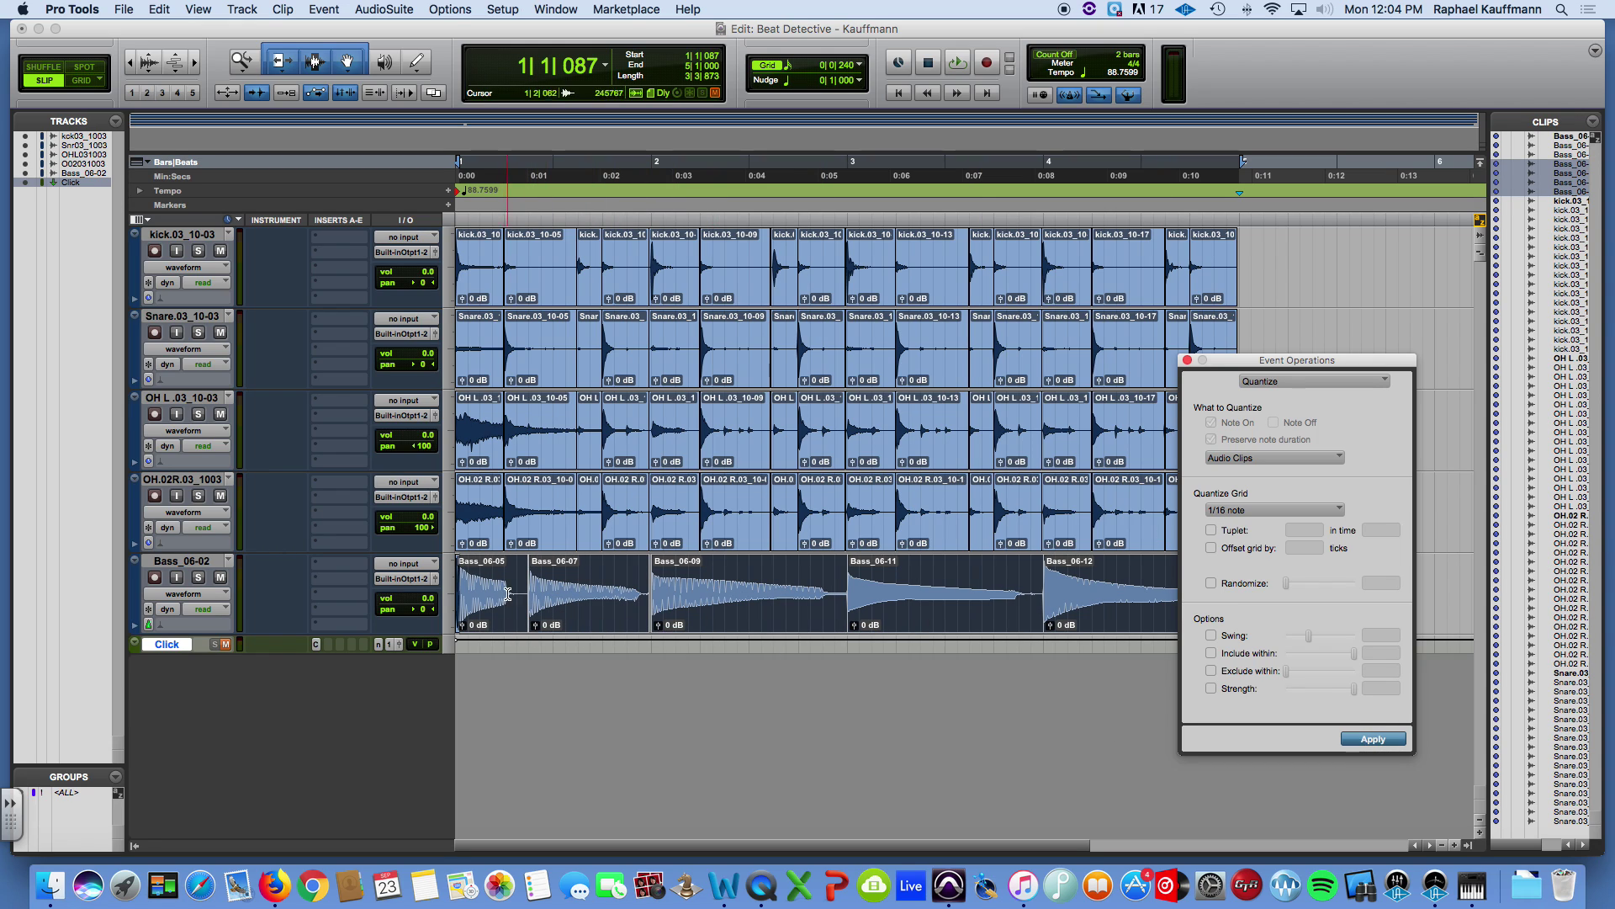
Check the new start positions of clips Bass_06-05, 06-07, 06-09, 06-11 and 06-12
key(super+bracketright)
key(super+bracketright)
key(super+bracketright)
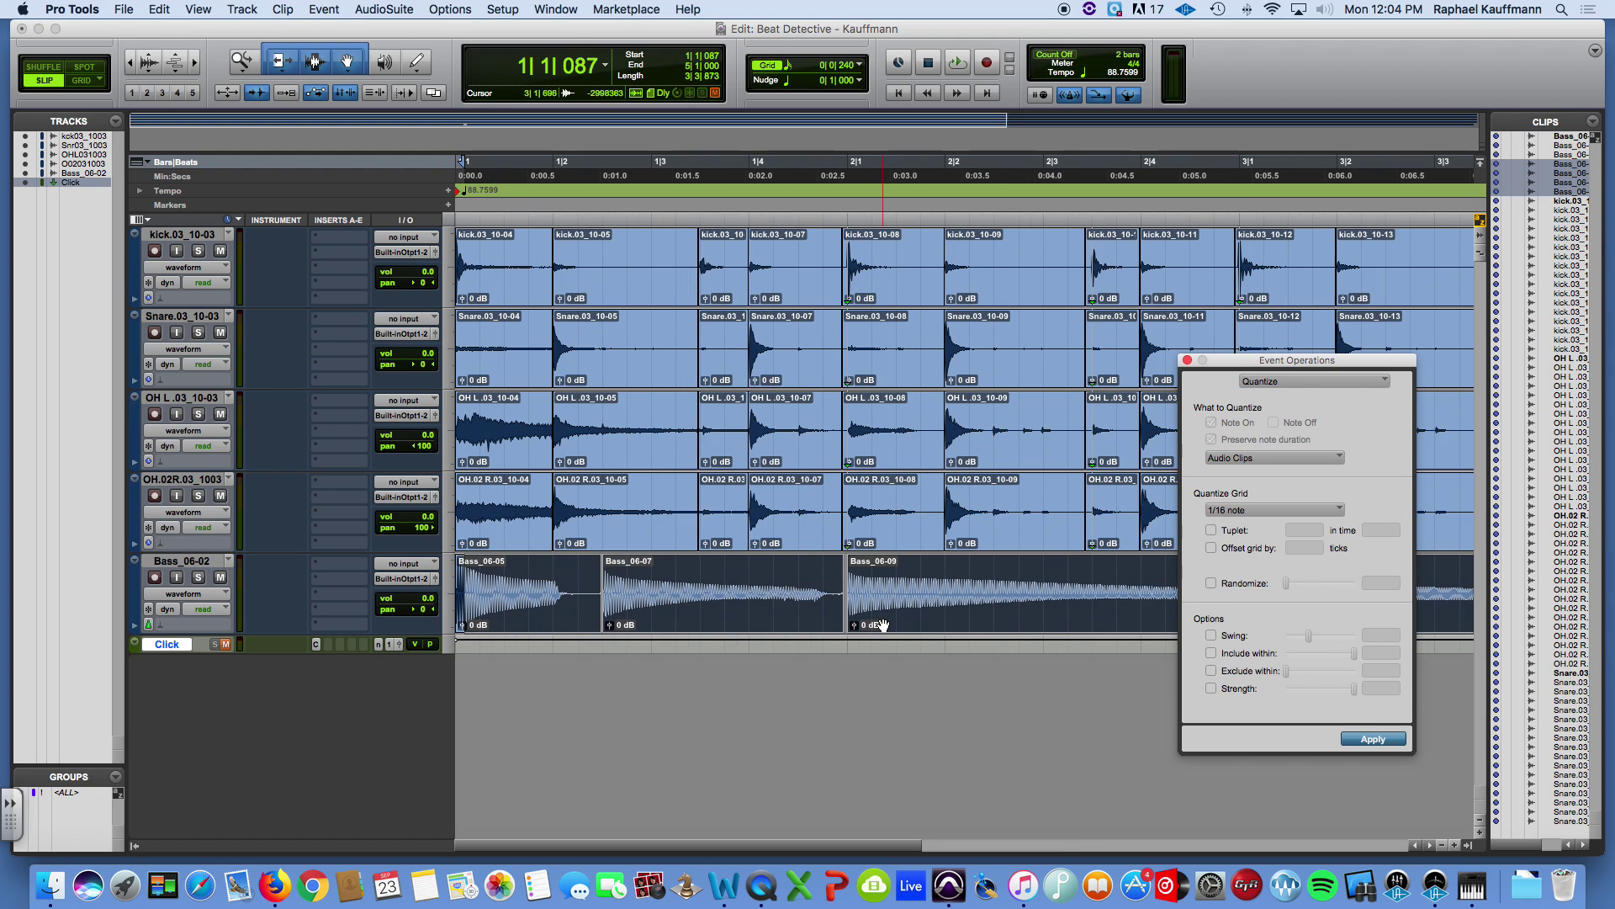
click(477, 611)
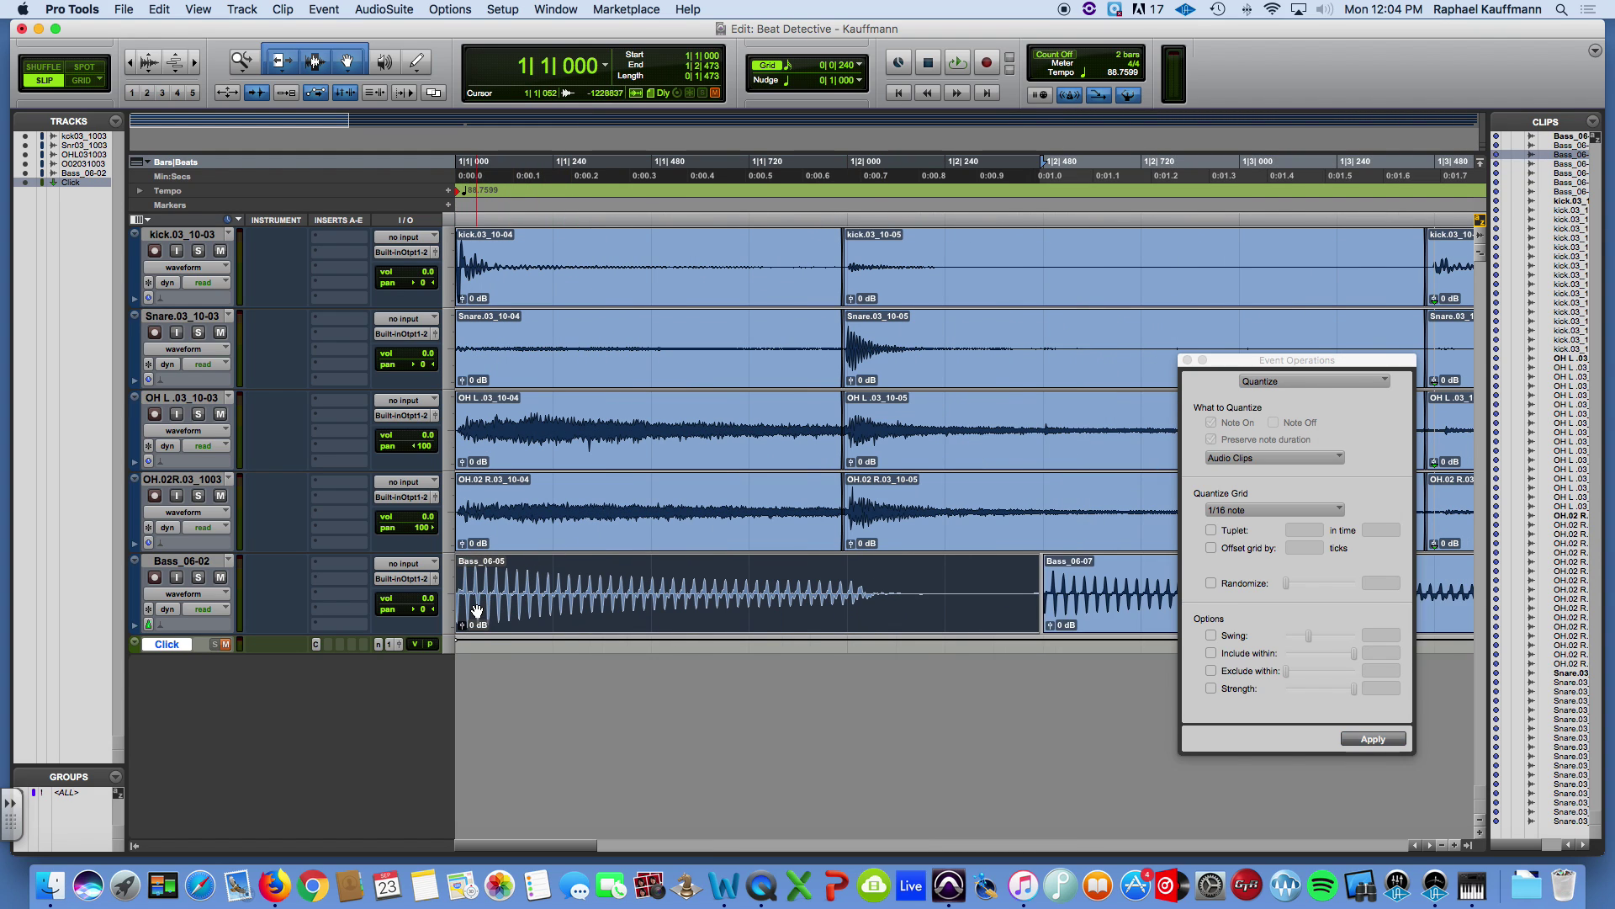
click(1077, 619)
scroll(1076, 618, right, 8)
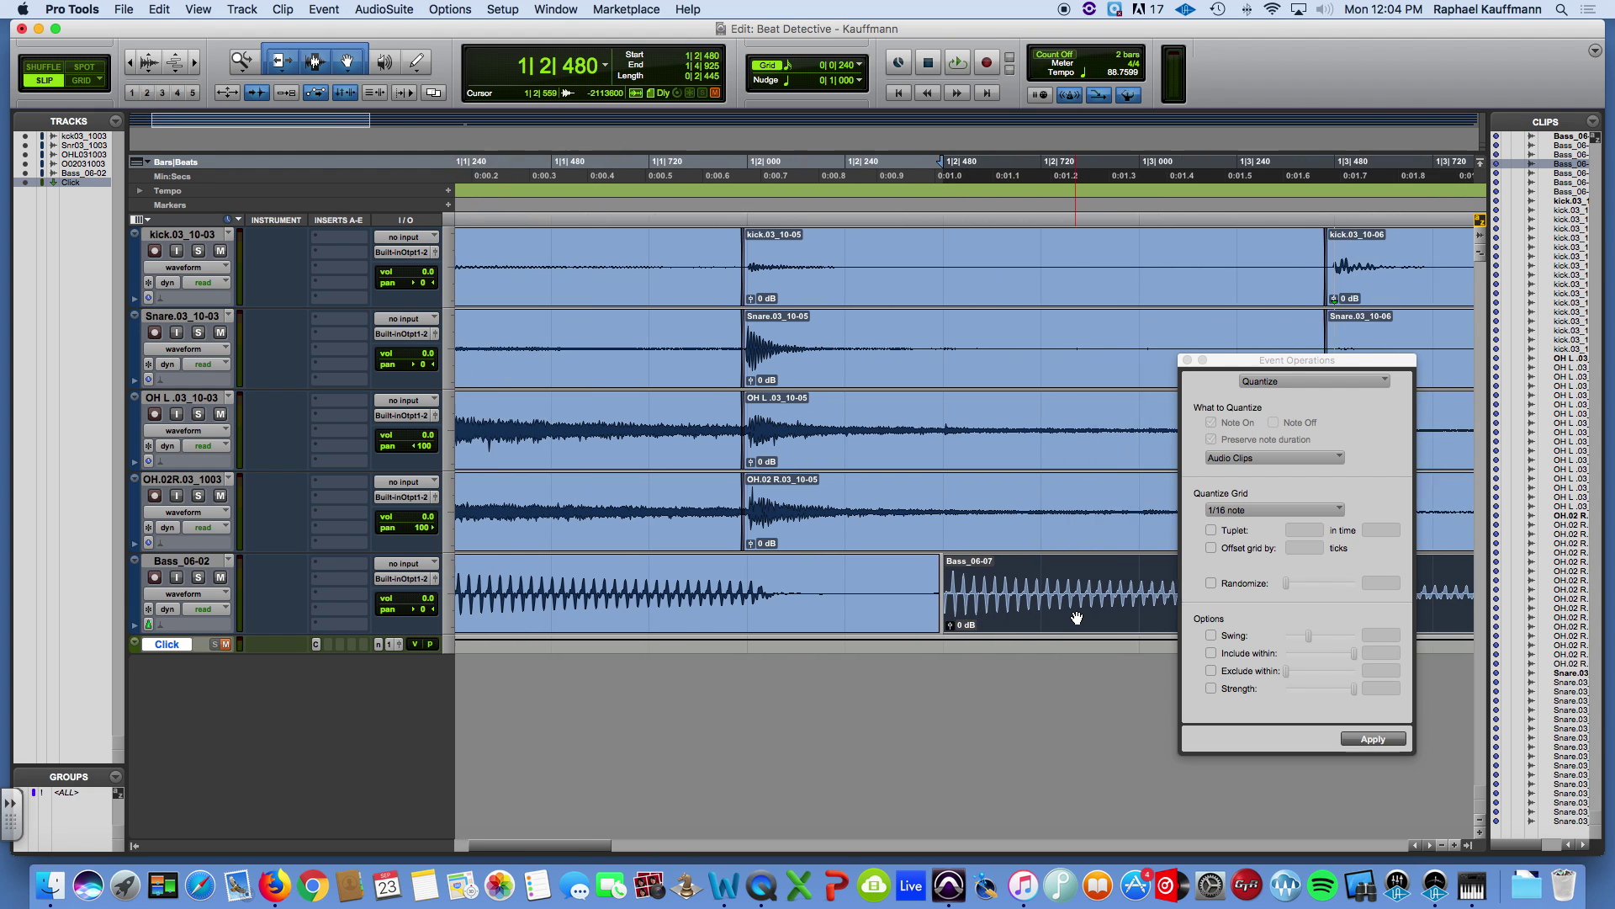
key(super+bracketleft)
key(super+bracketleft)
key(super+bracketleft)
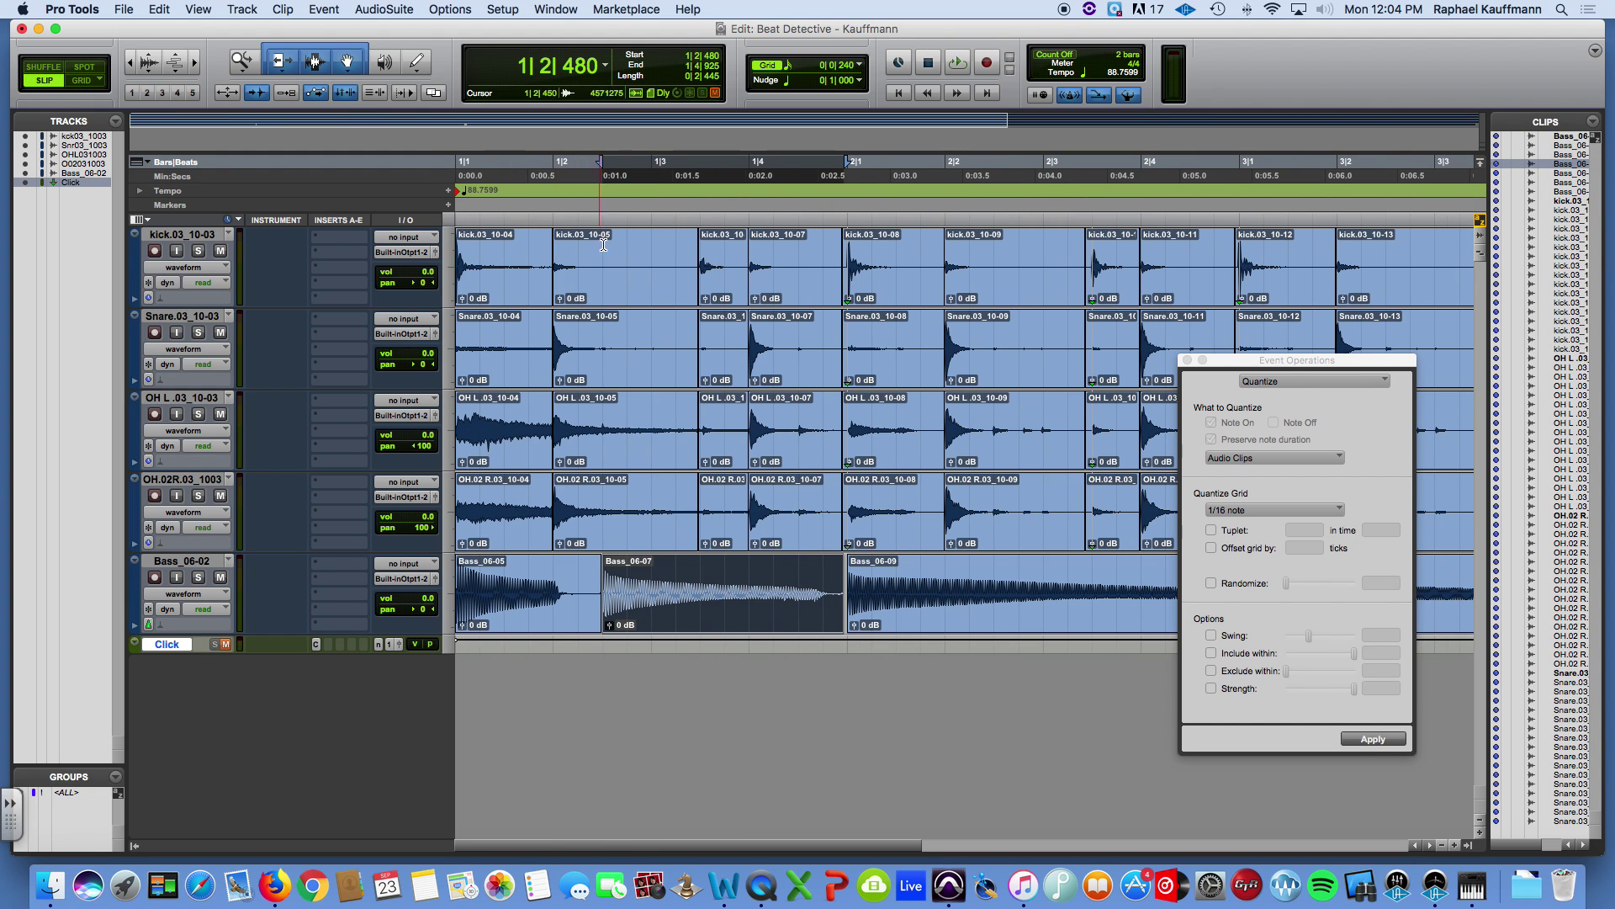
click(902, 618)
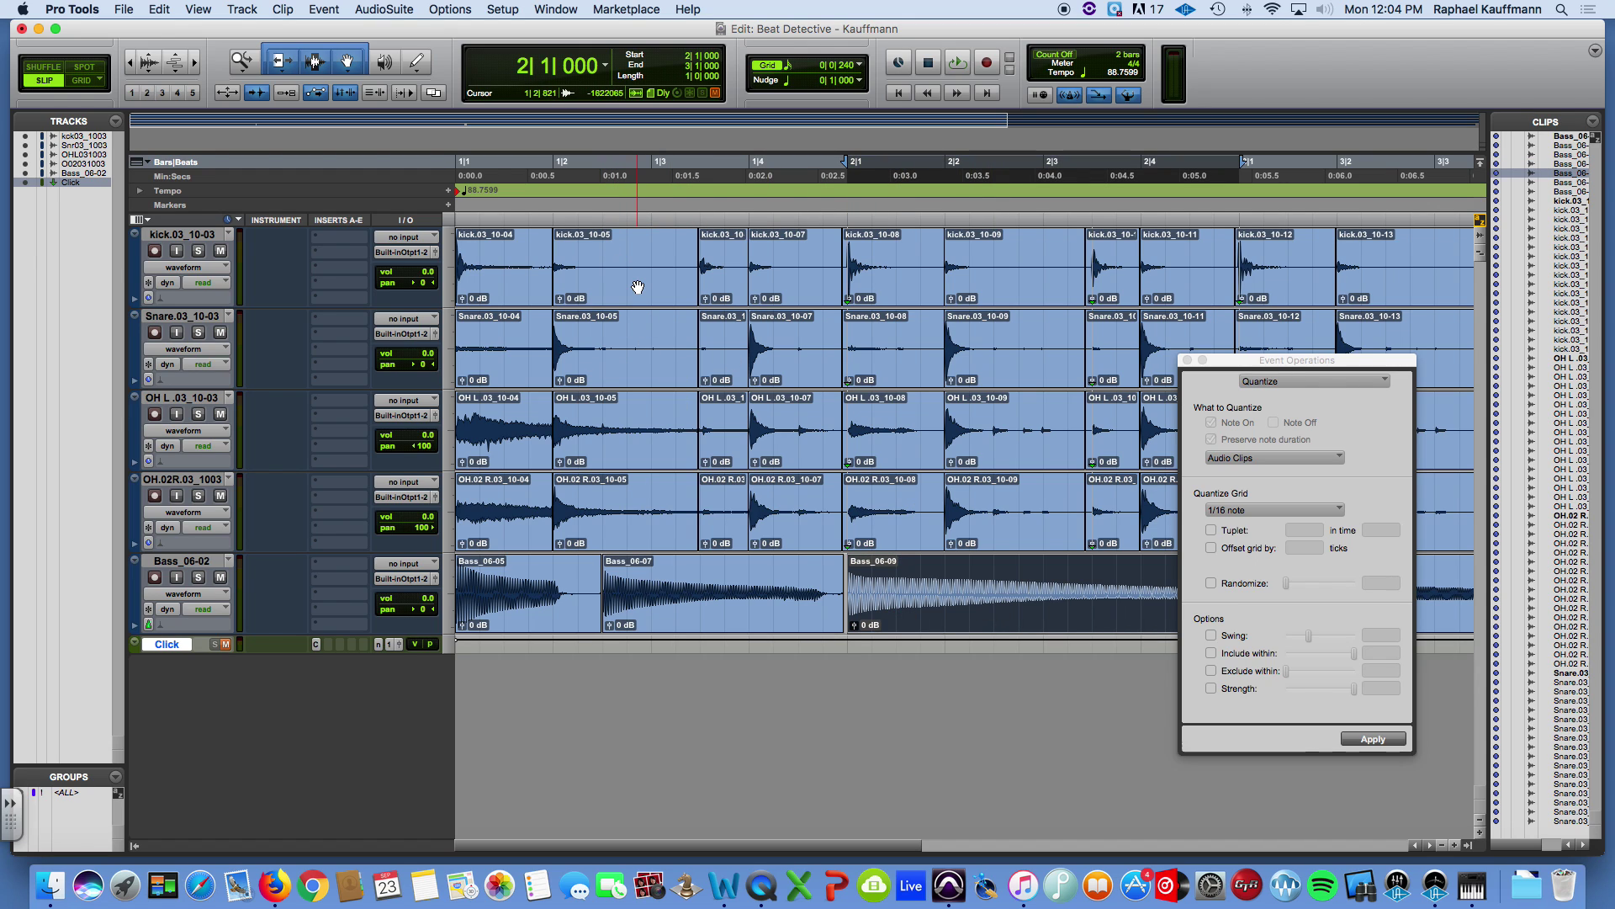
scroll(963, 617, right, 5)
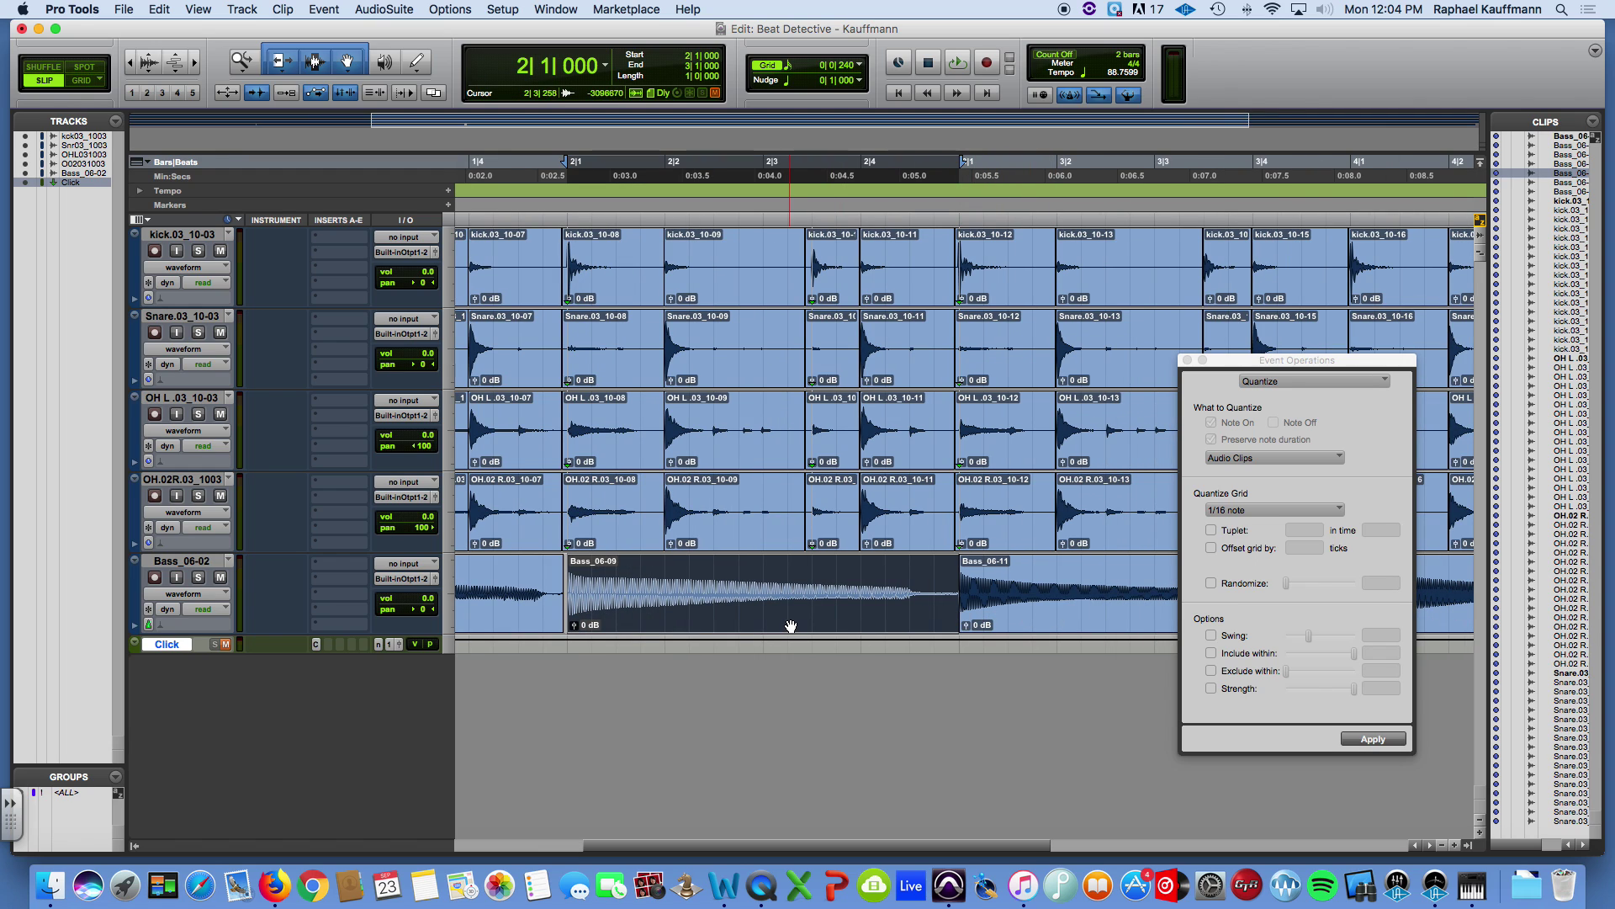
click(1017, 626)
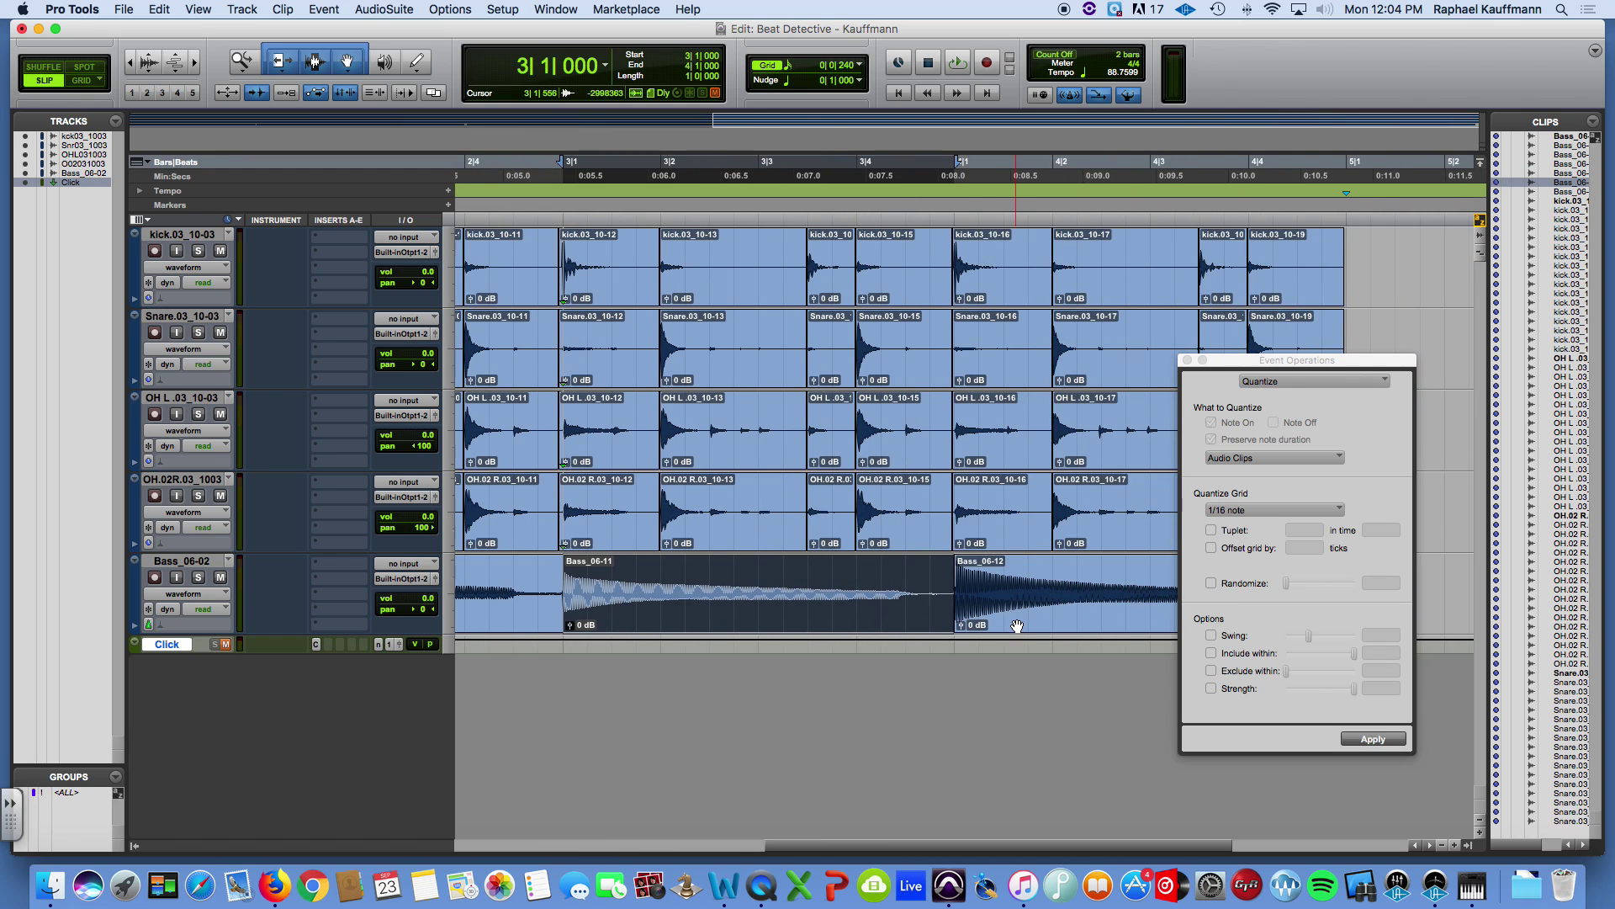
click(1030, 604)
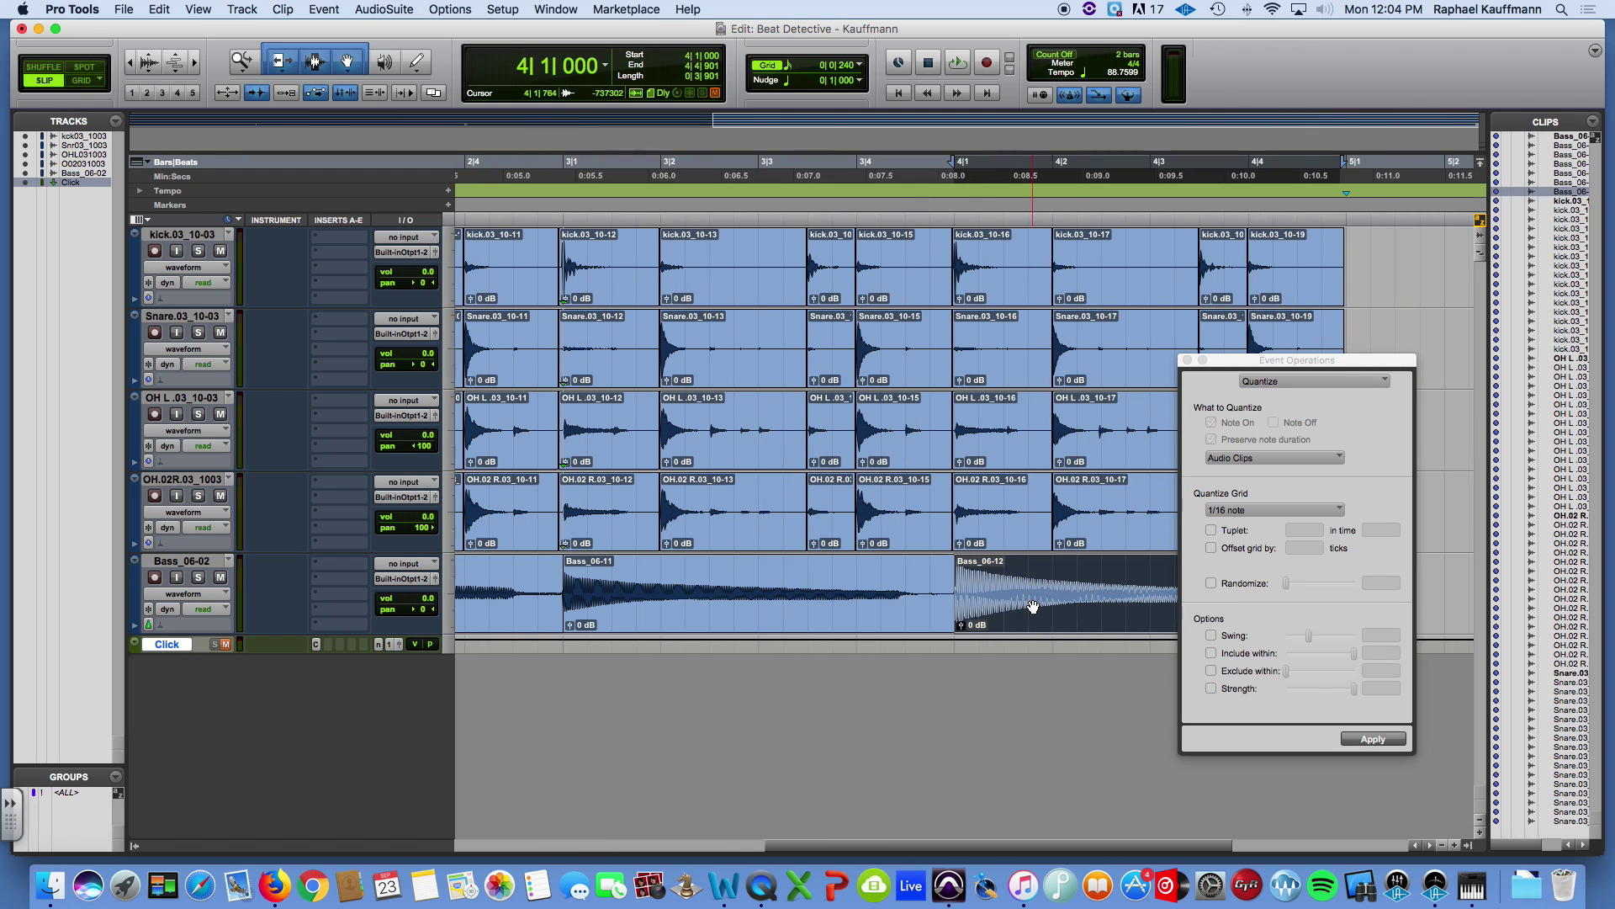
Solo the Bass track and audition it, closing the quantize window during playback
key(Return)
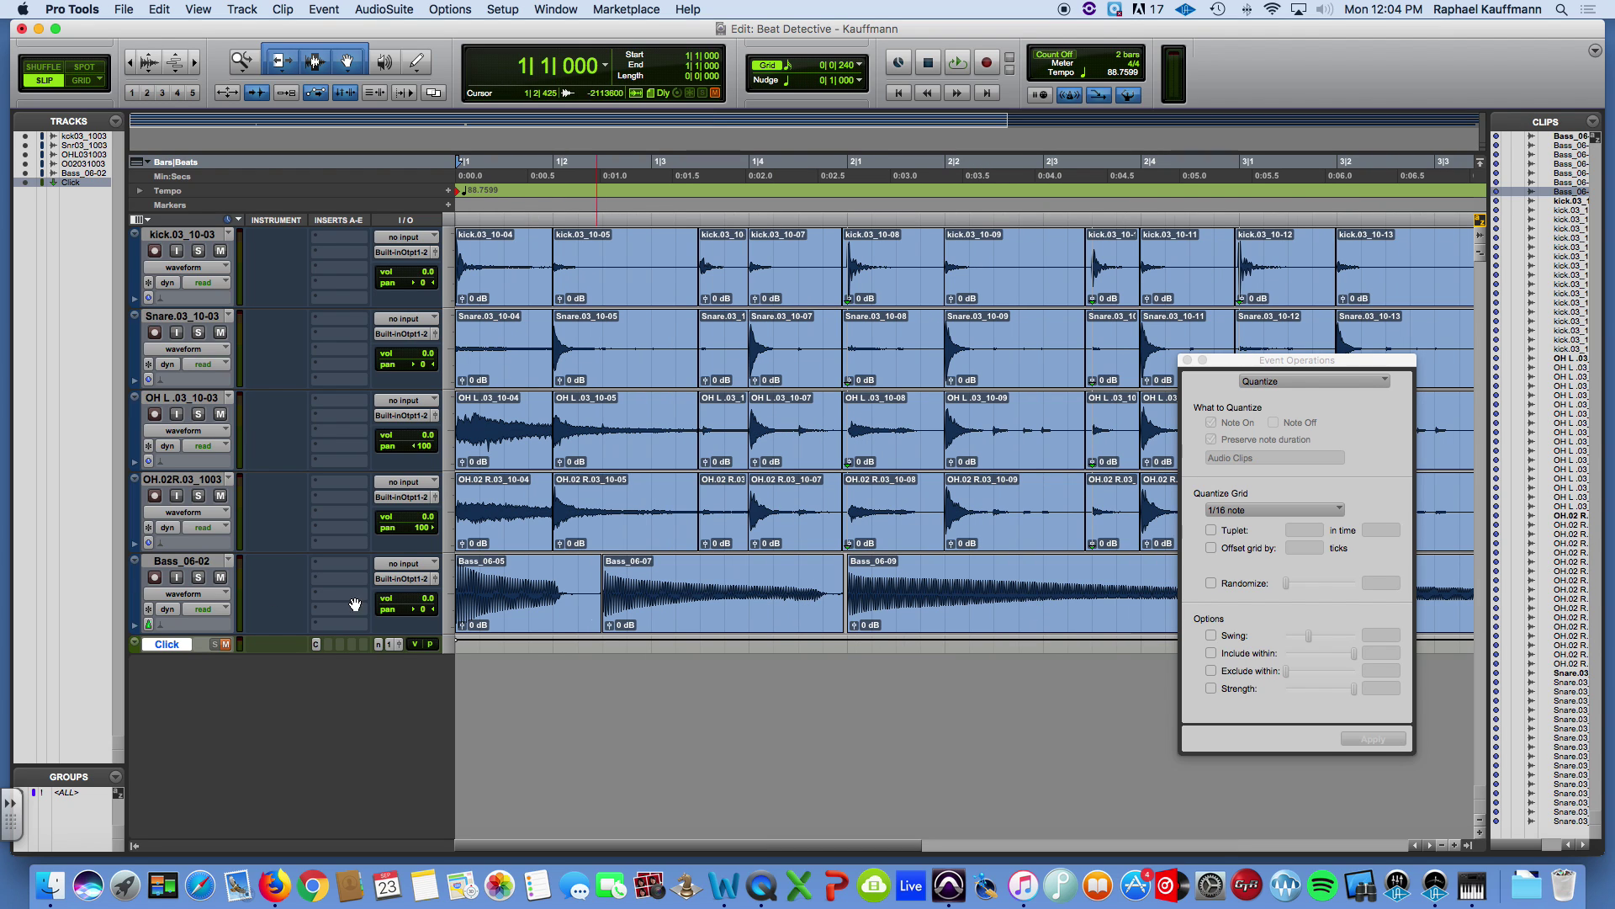
click(199, 577)
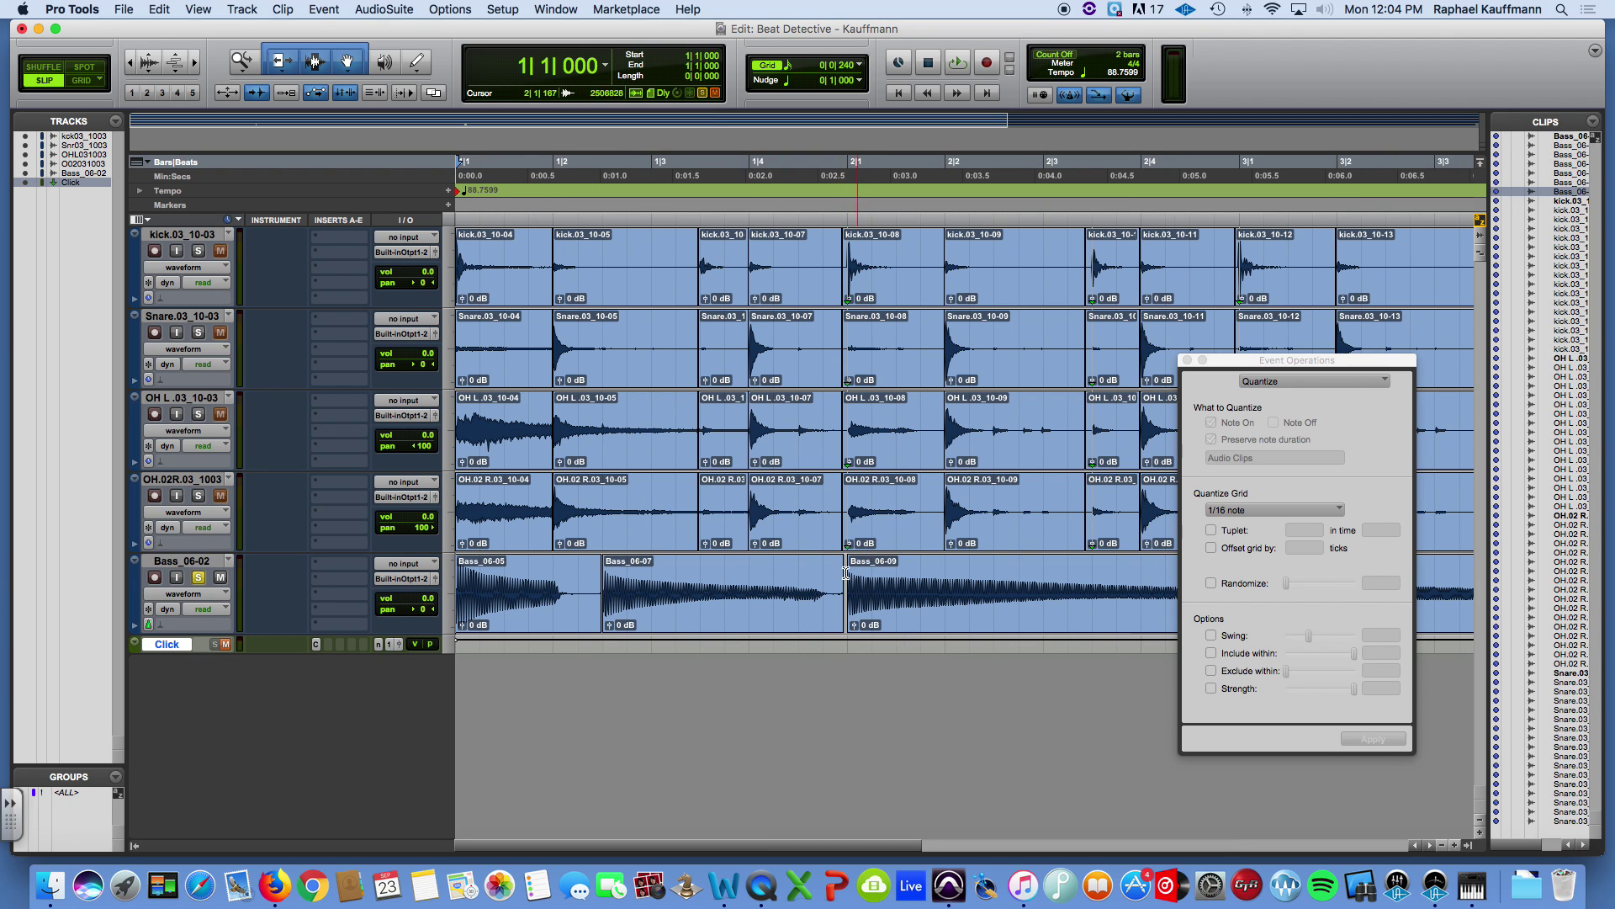
key(space)
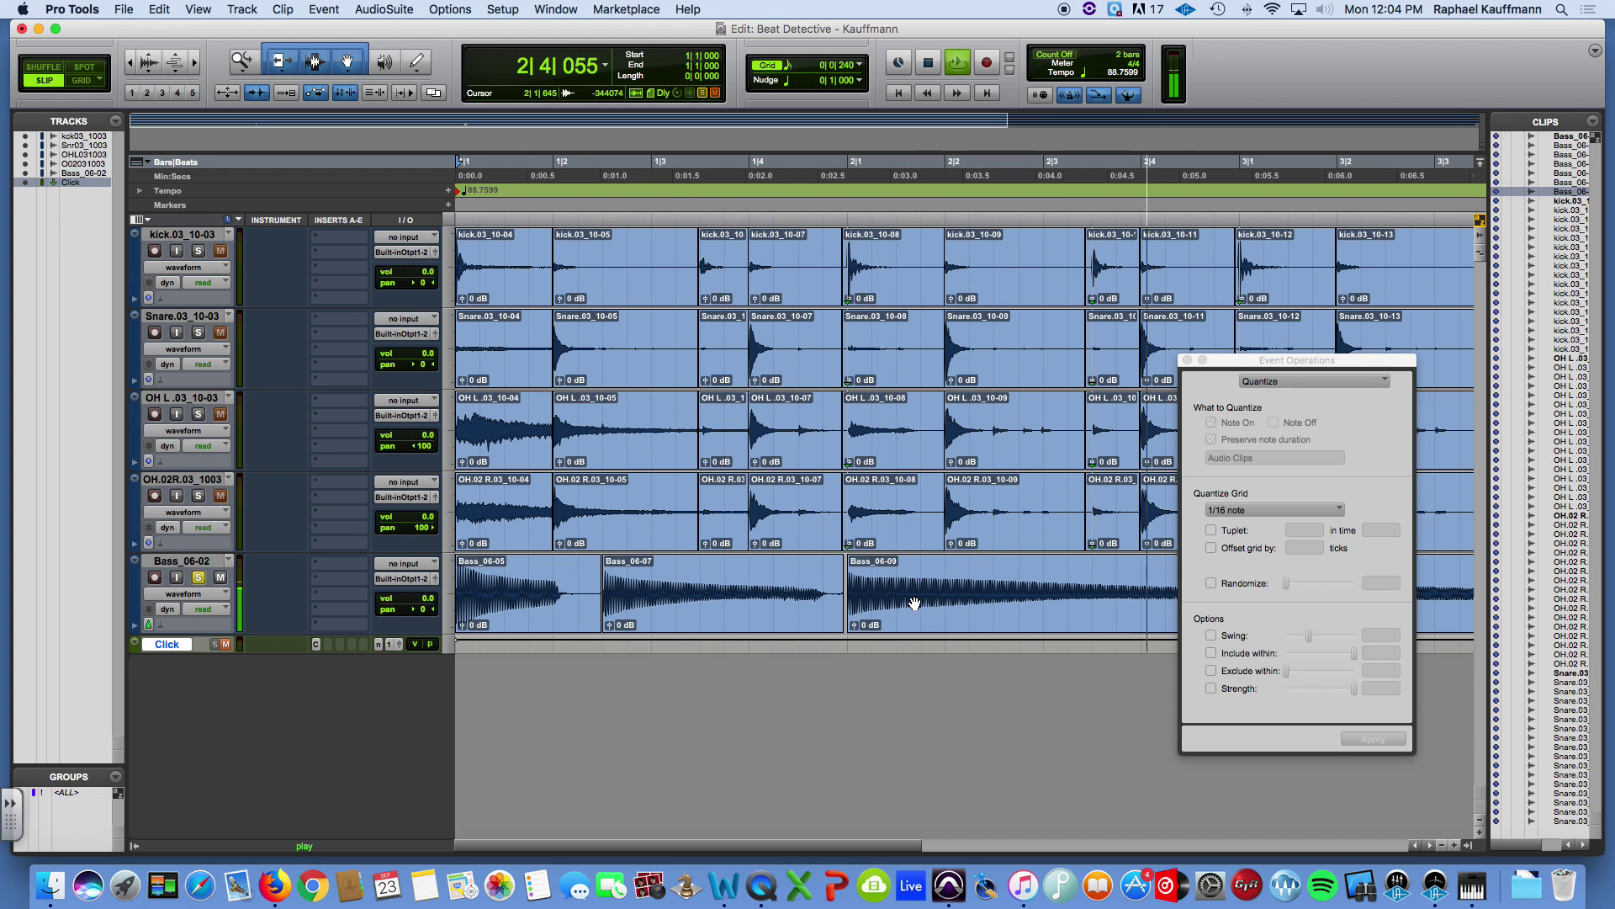
click(1187, 360)
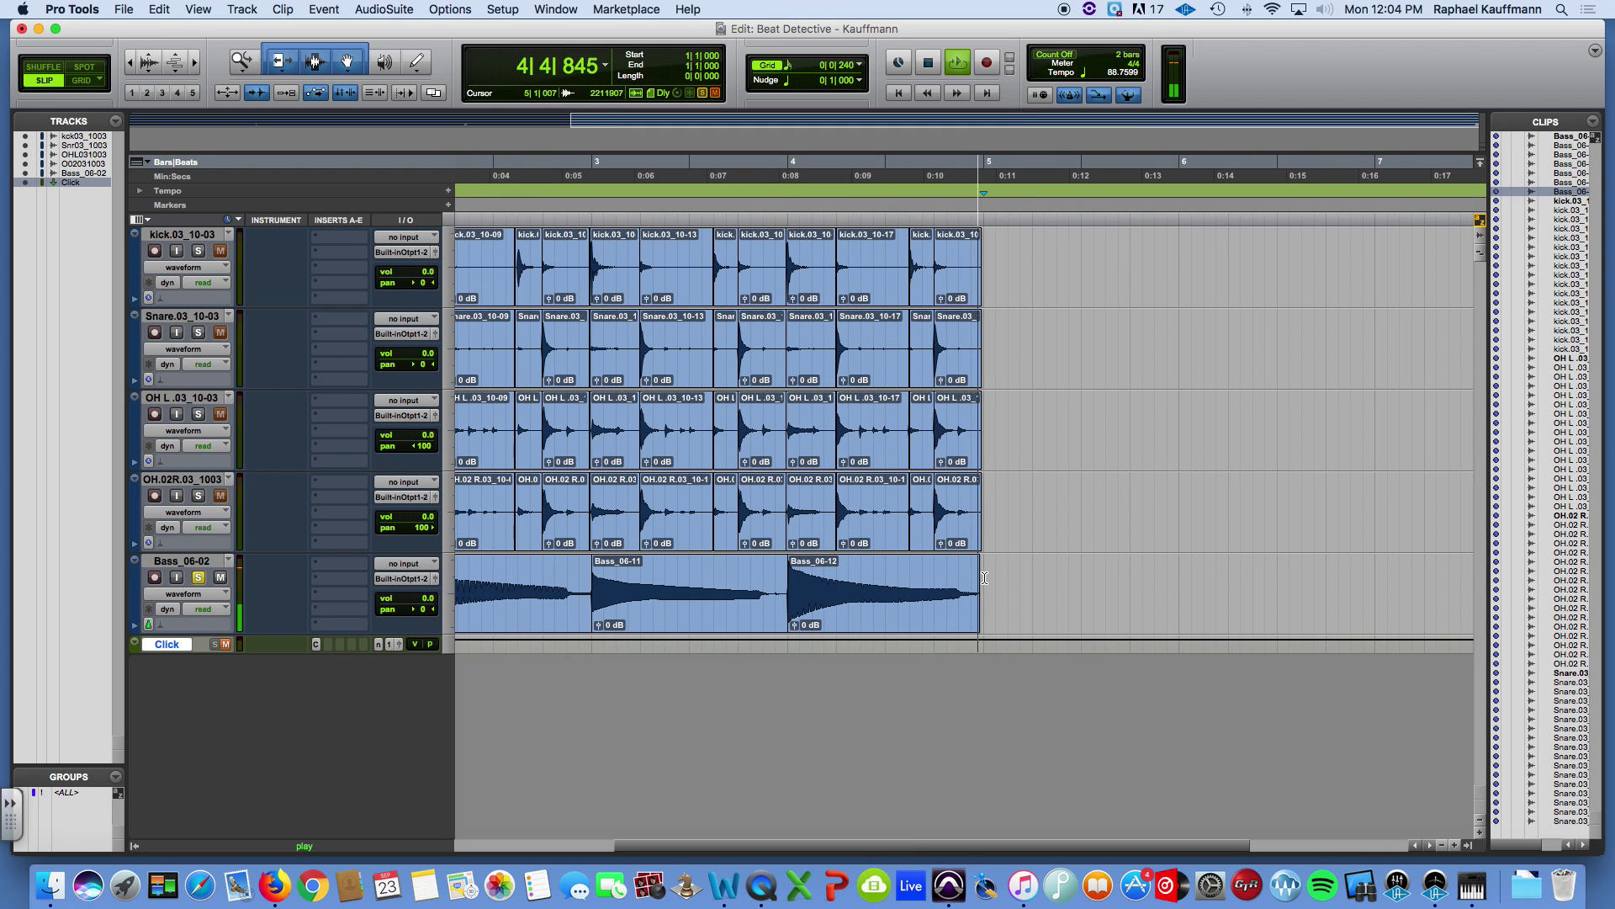
key(space)
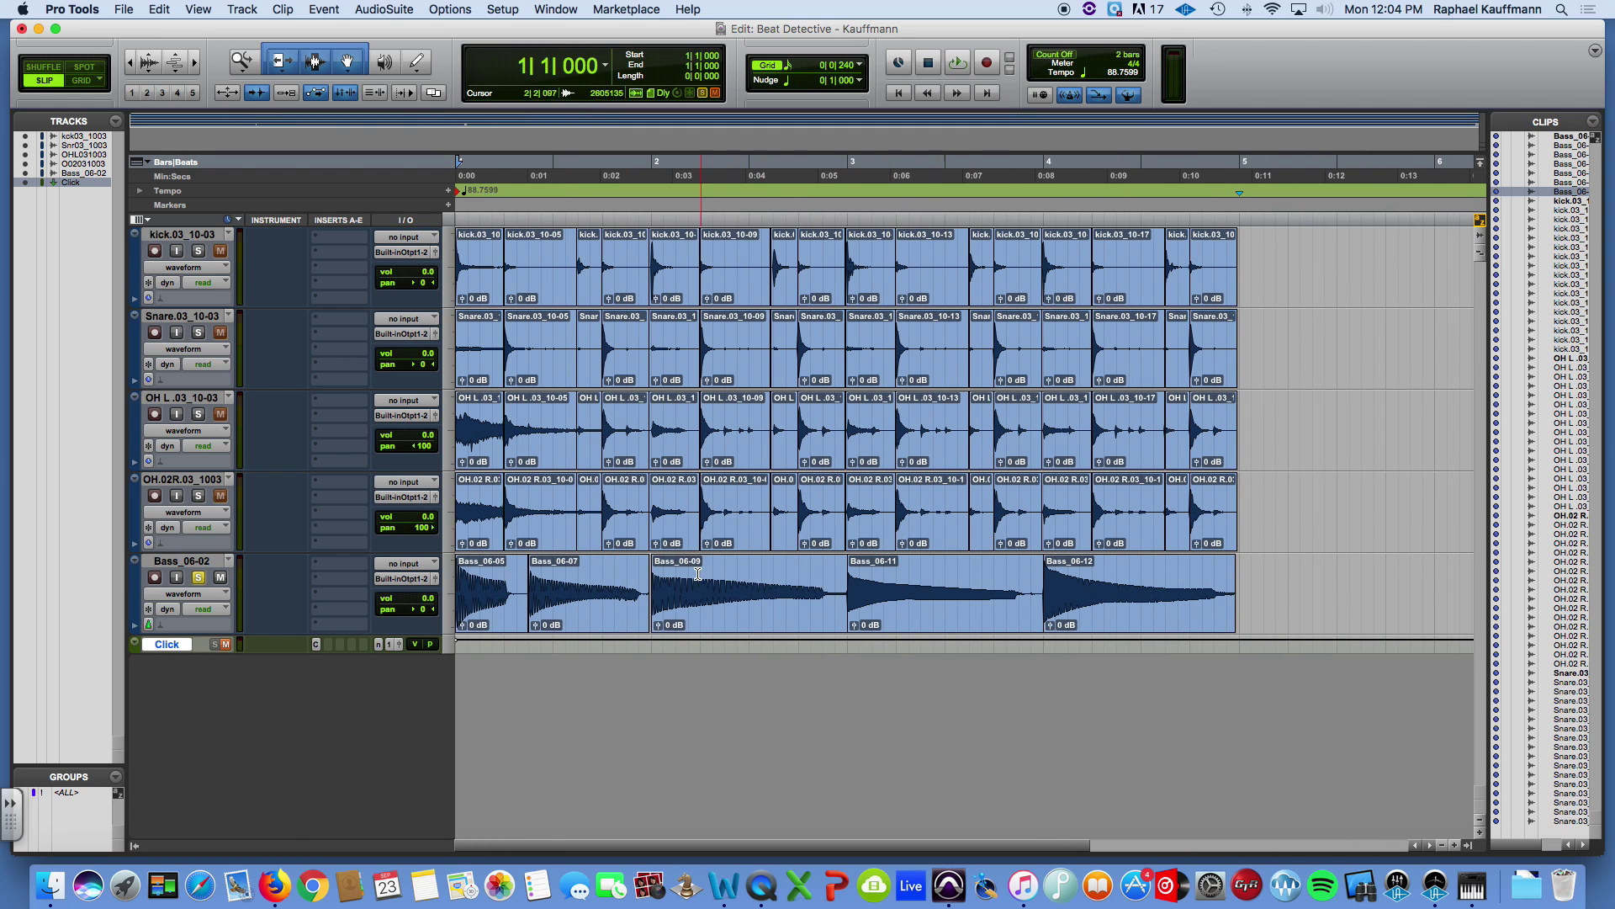
click(628, 576)
key(space)
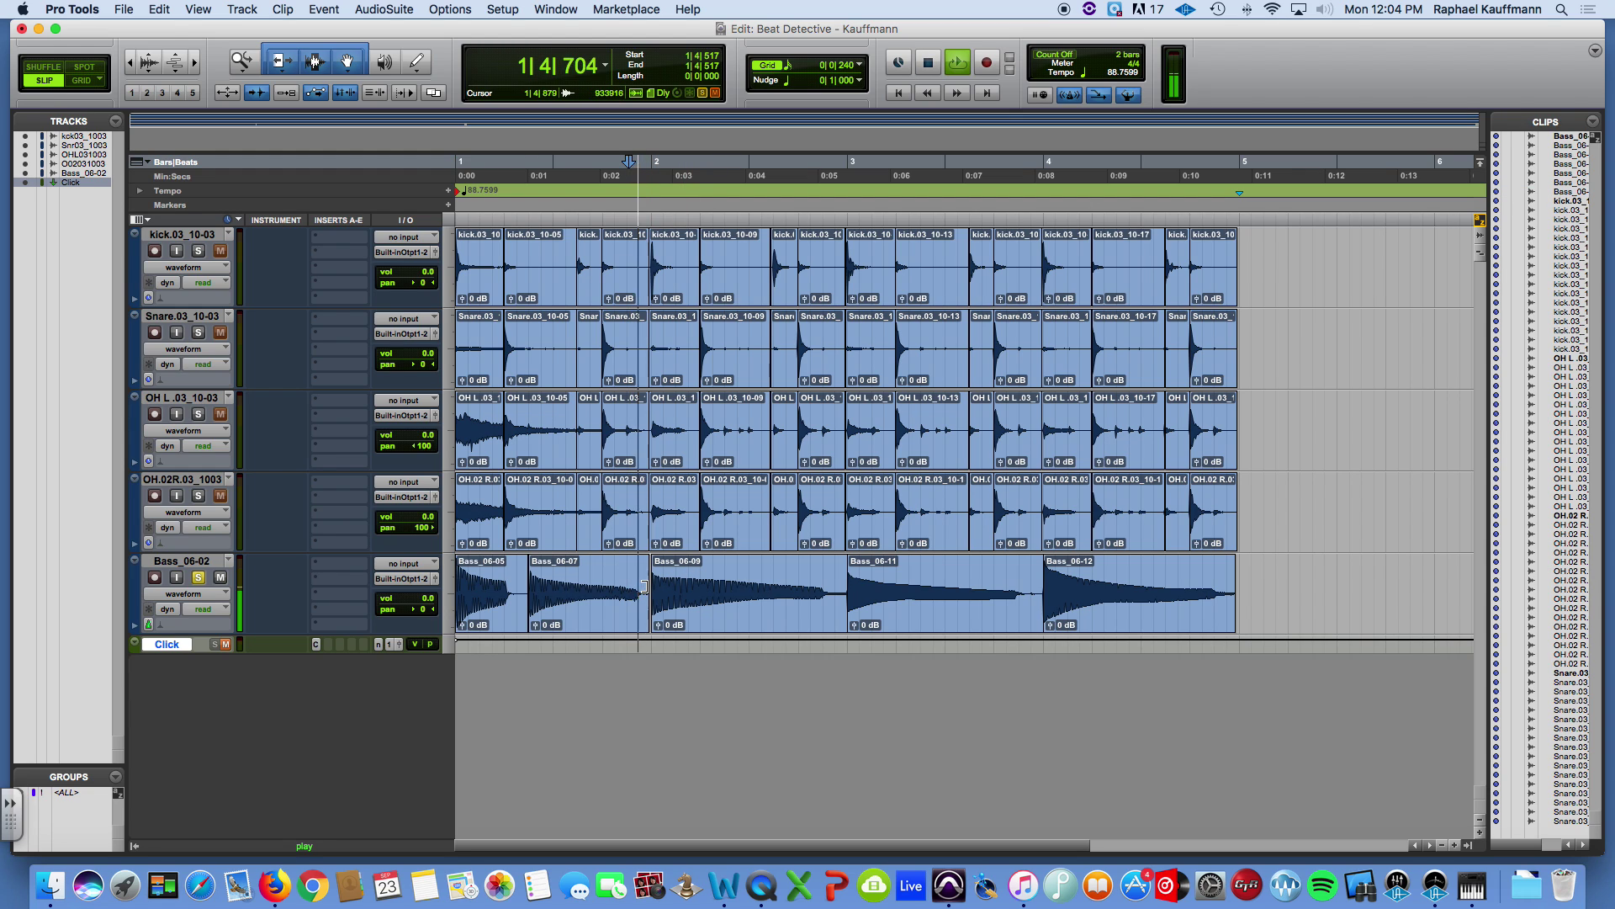
key(space)
Select all five Bass clips from the first through the last
click(501, 608)
shift+click(1163, 613)
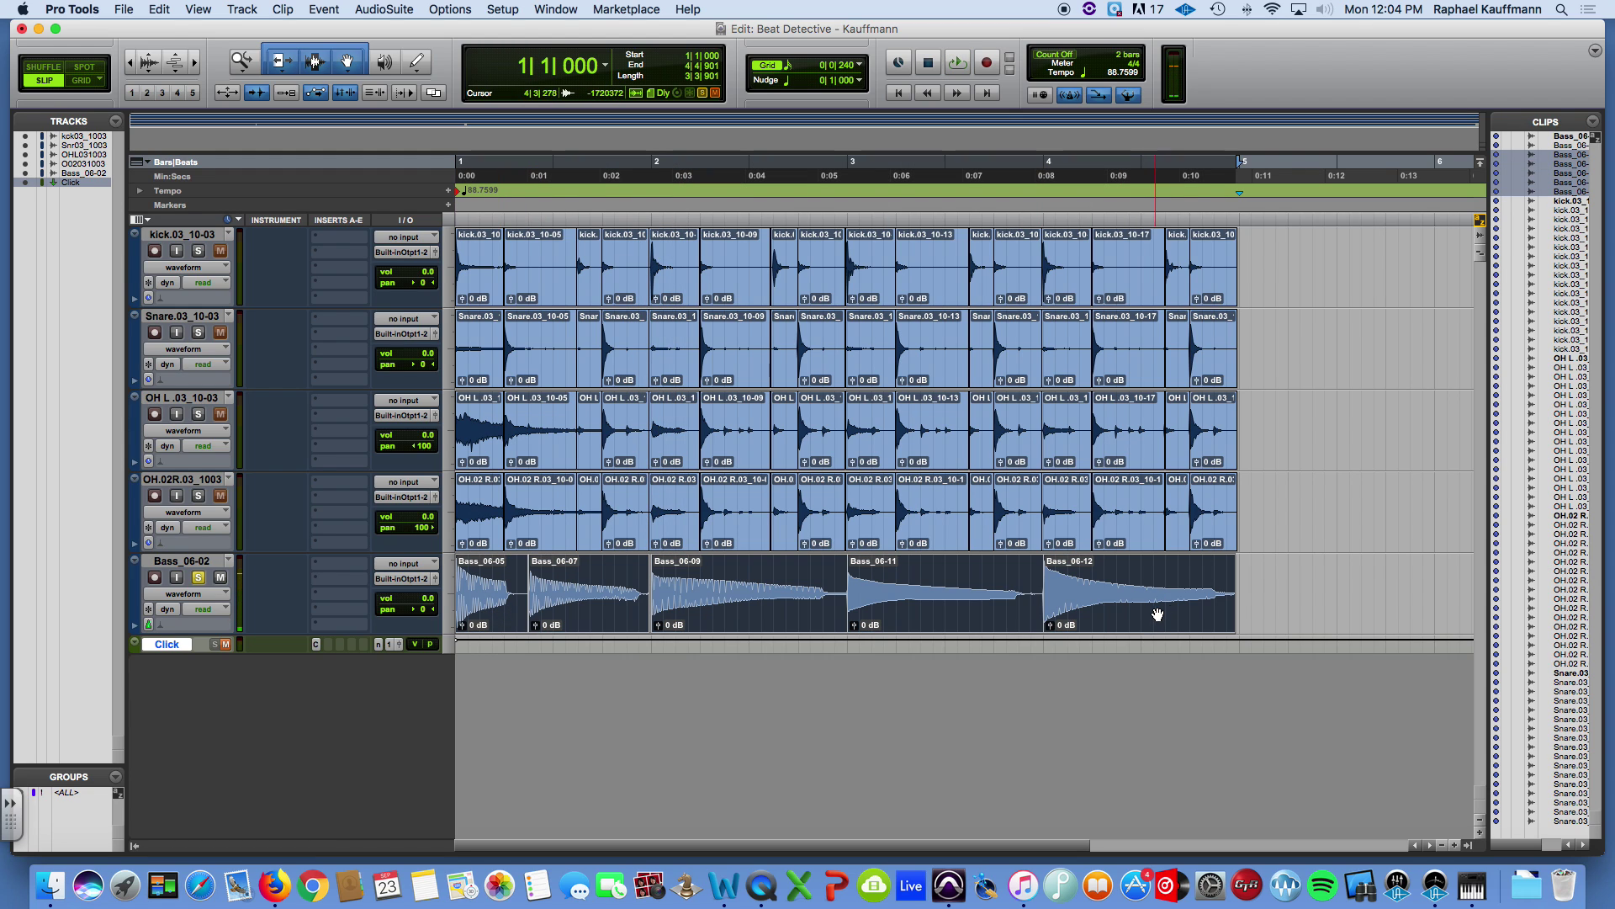
shift+click(1239, 578)
click(1288, 598)
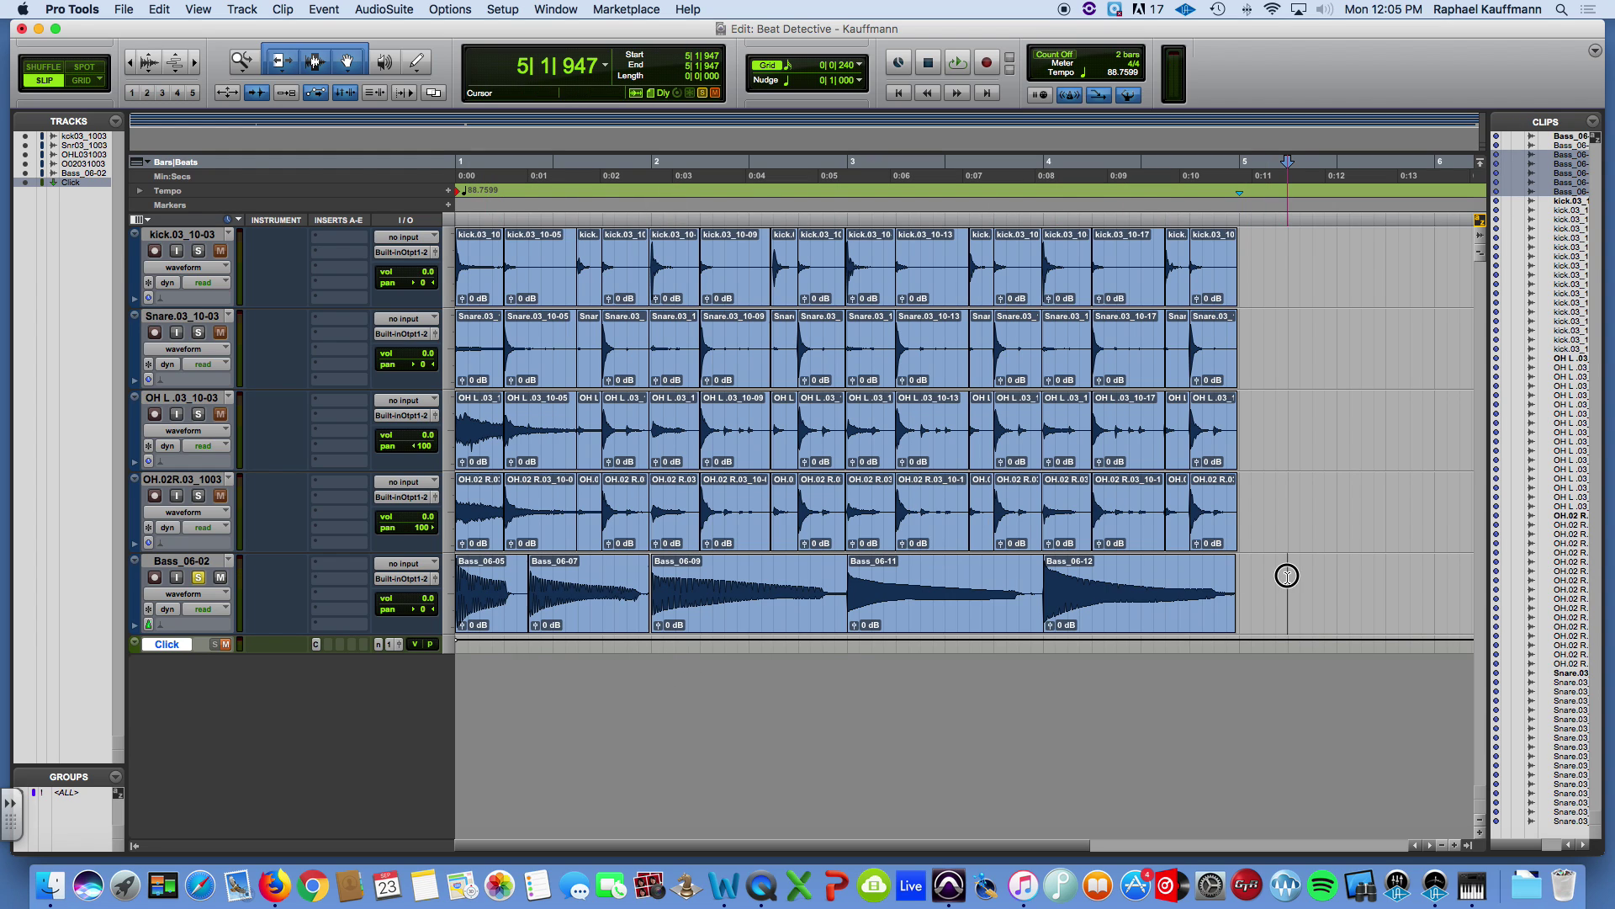
click(503, 608)
shift+click(1098, 615)
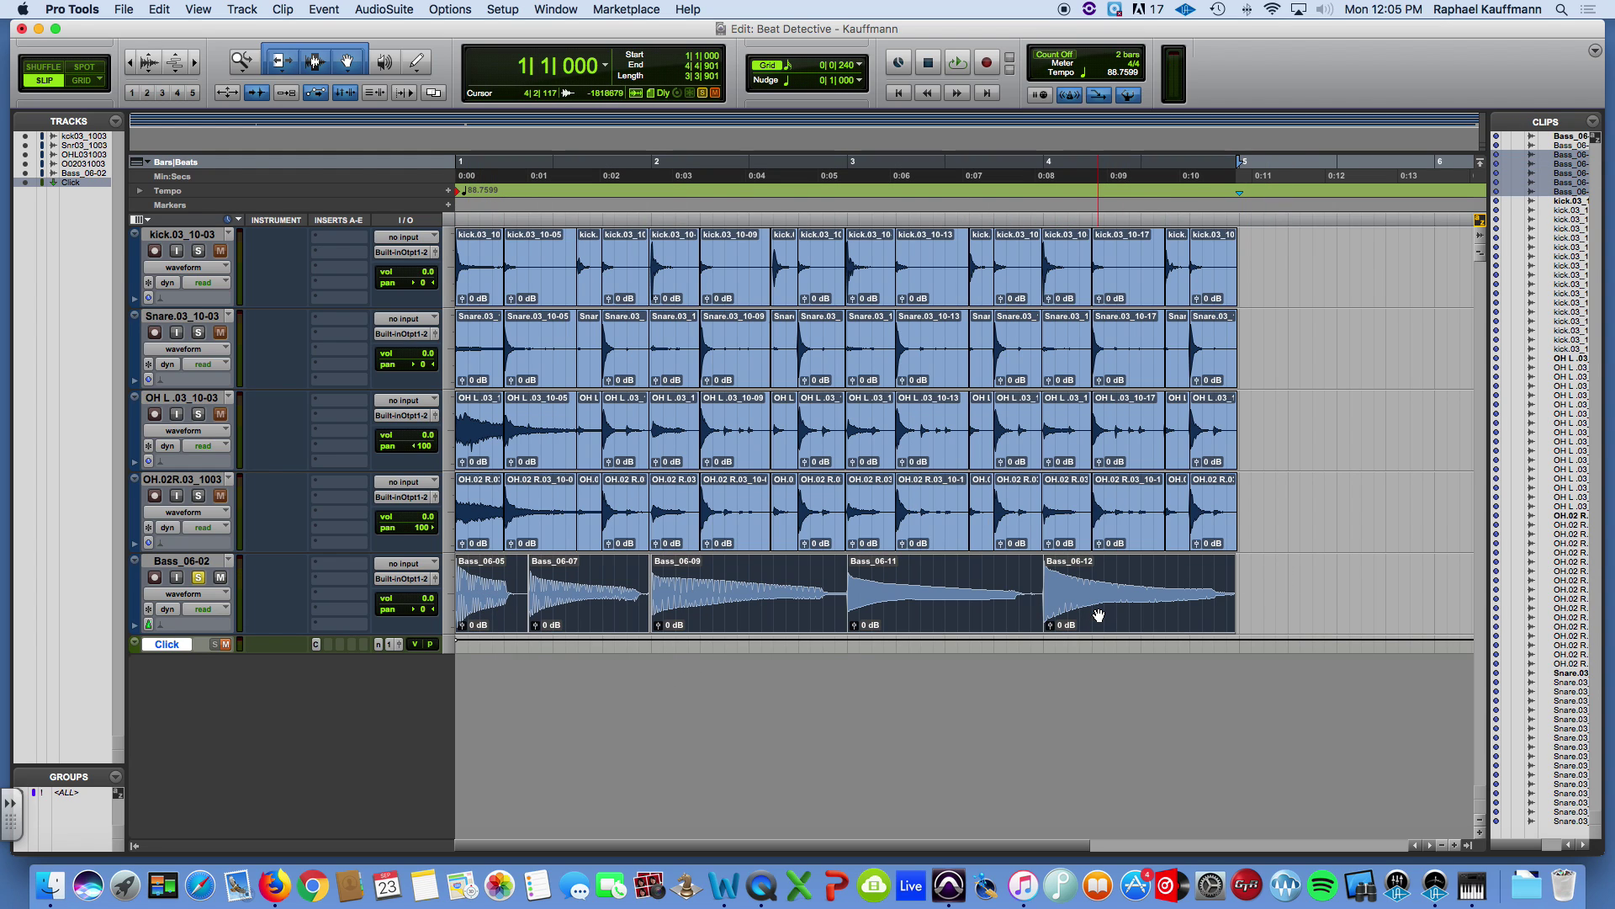
Apply Batch Fades to the Bass clips: centered crossfades plus 10 ms fade-ins and fade-outs
key(super+f)
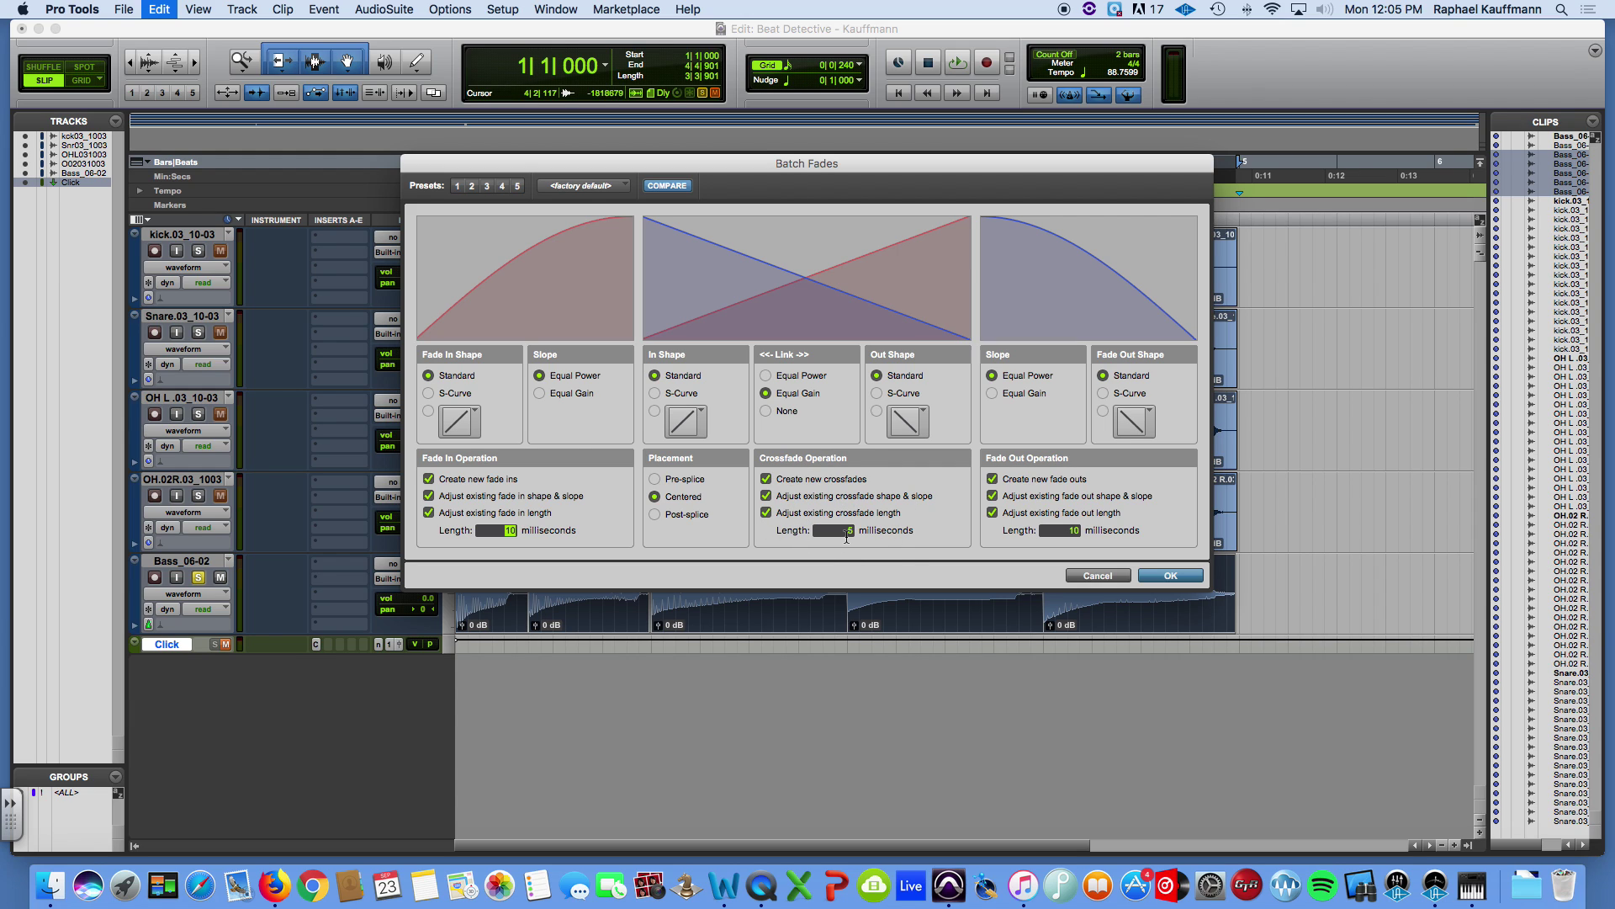
click(1188, 579)
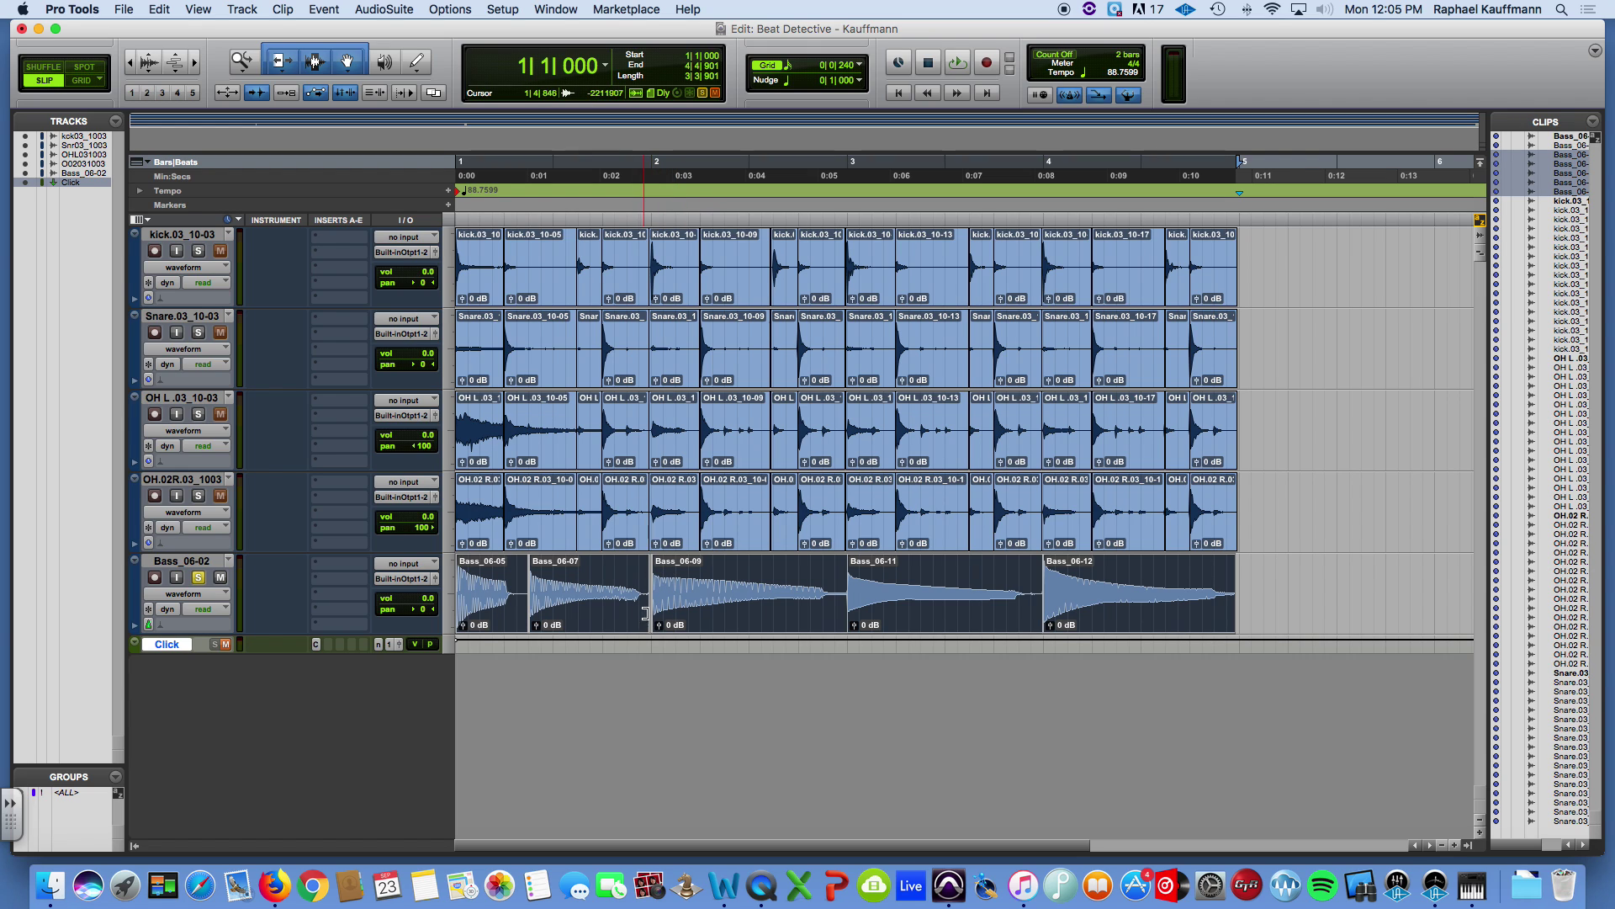
Play back the crossfaded bass twice, then select clips Bass_06-05 through Bass_06-12
key(space)
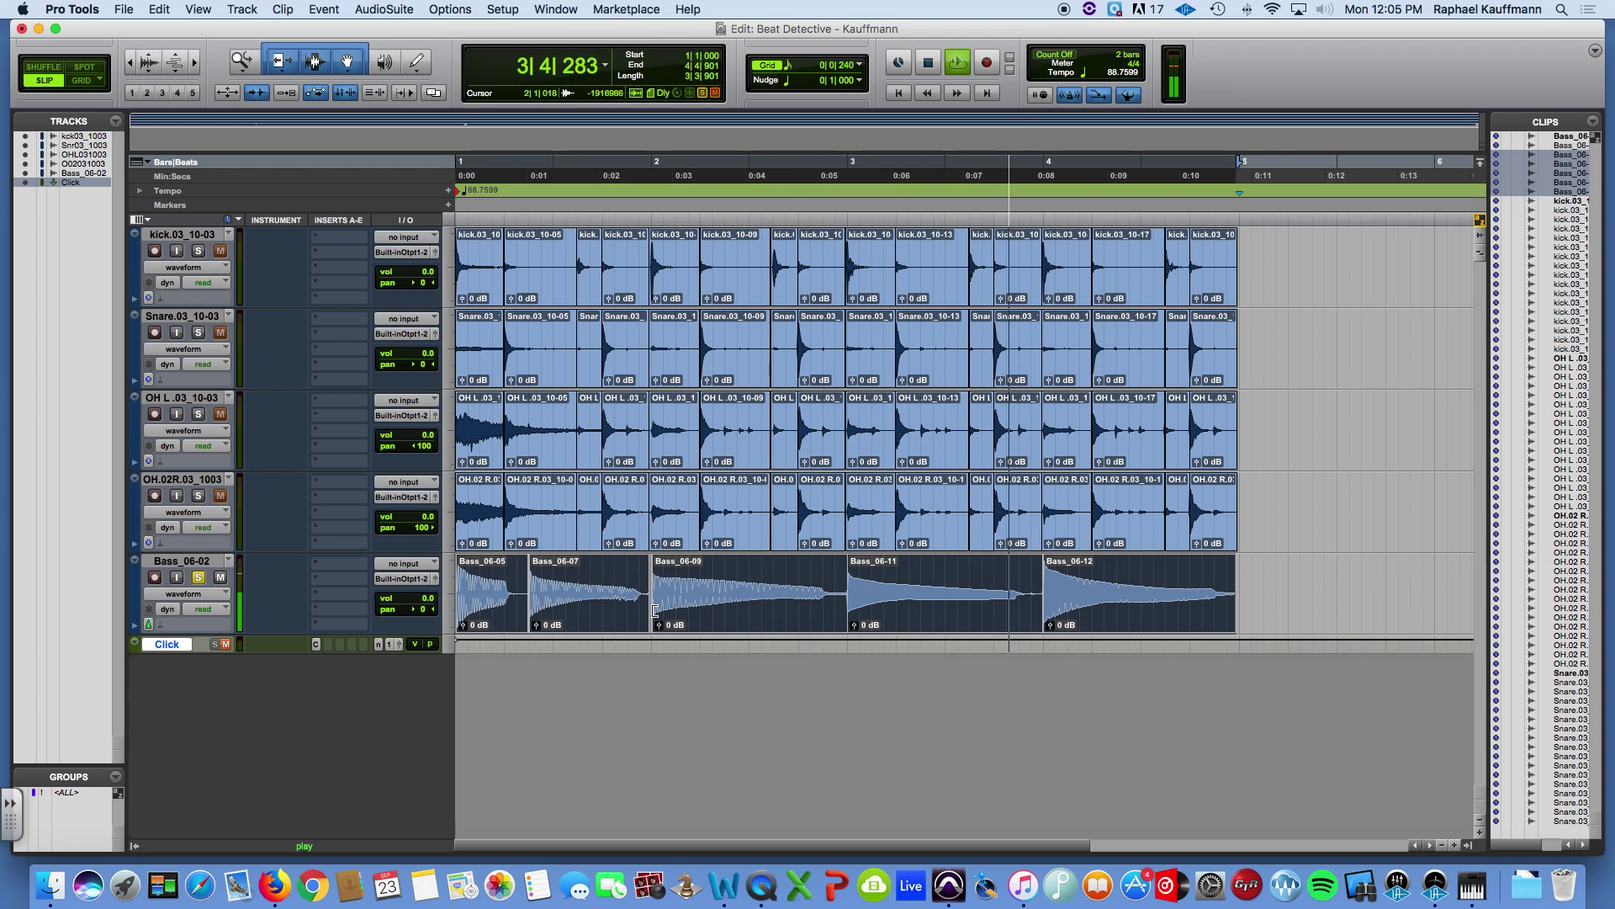
key(space)
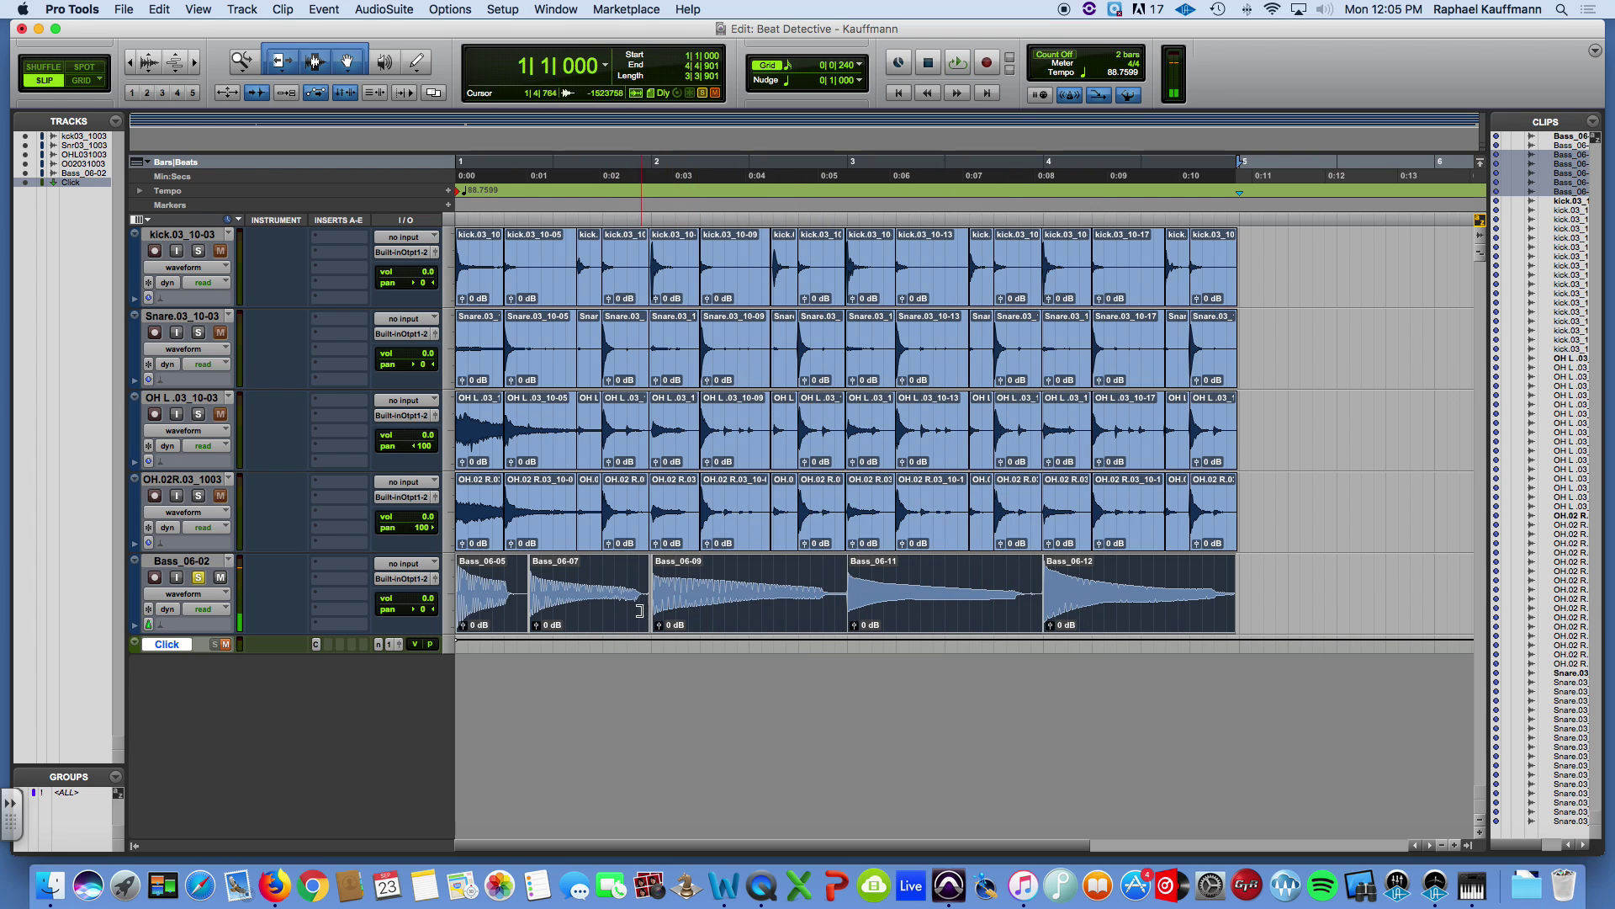
click(613, 572)
key(space)
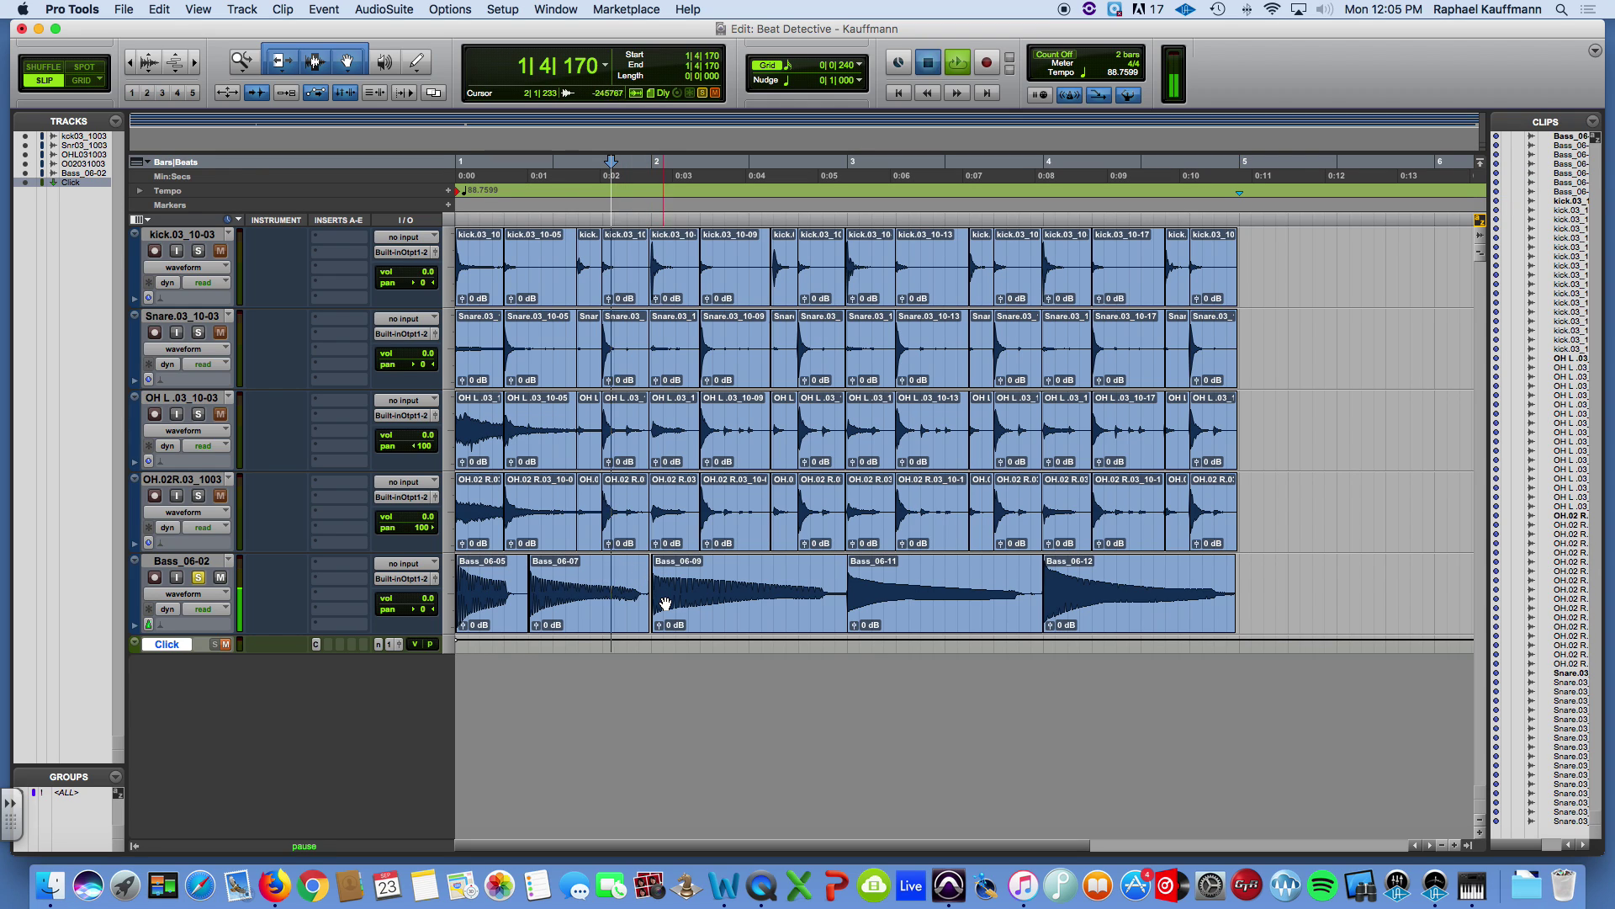
key(space)
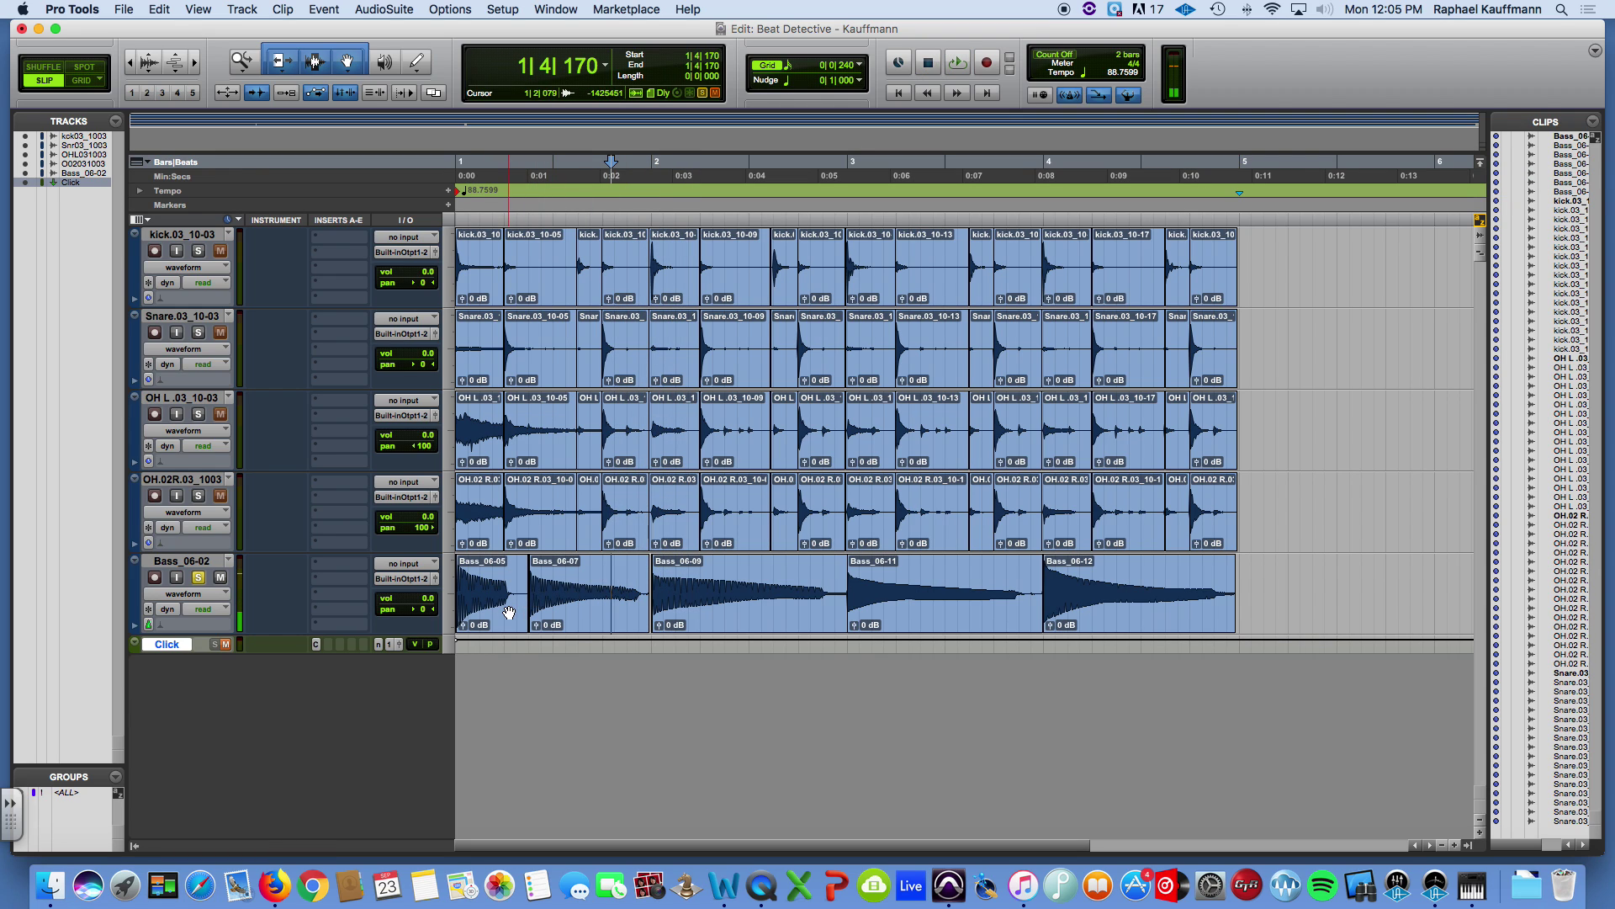
click(509, 611)
shift+click(1091, 612)
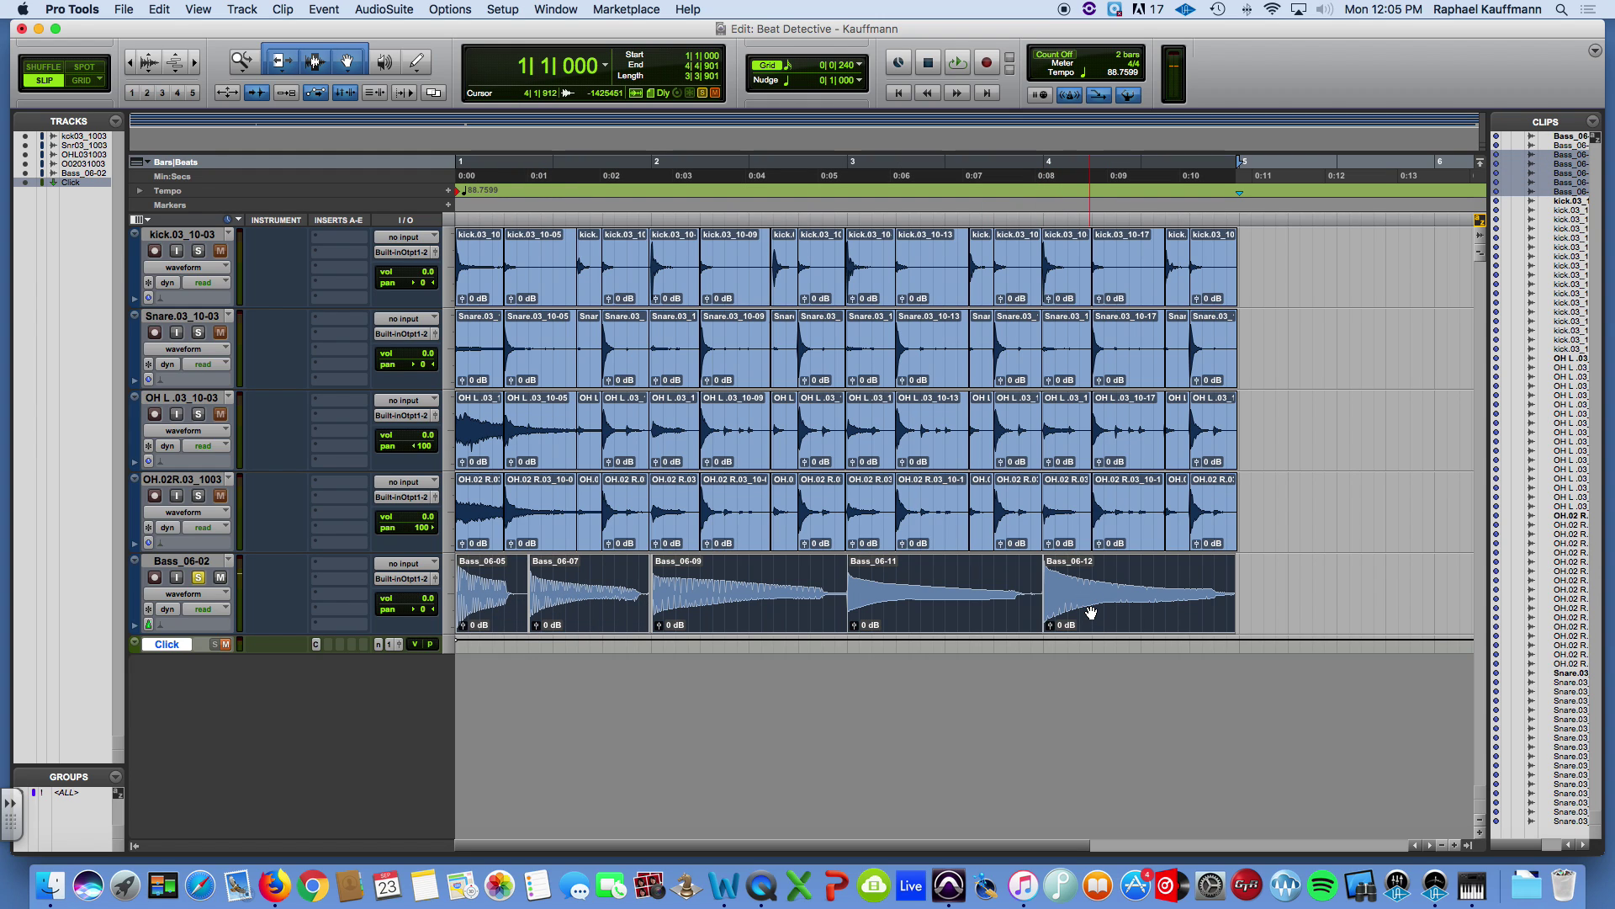
Consolidate the five bass clips into Bass_01 and, with Grid mode on, extend it to bar 5
key(alt+shift+3)
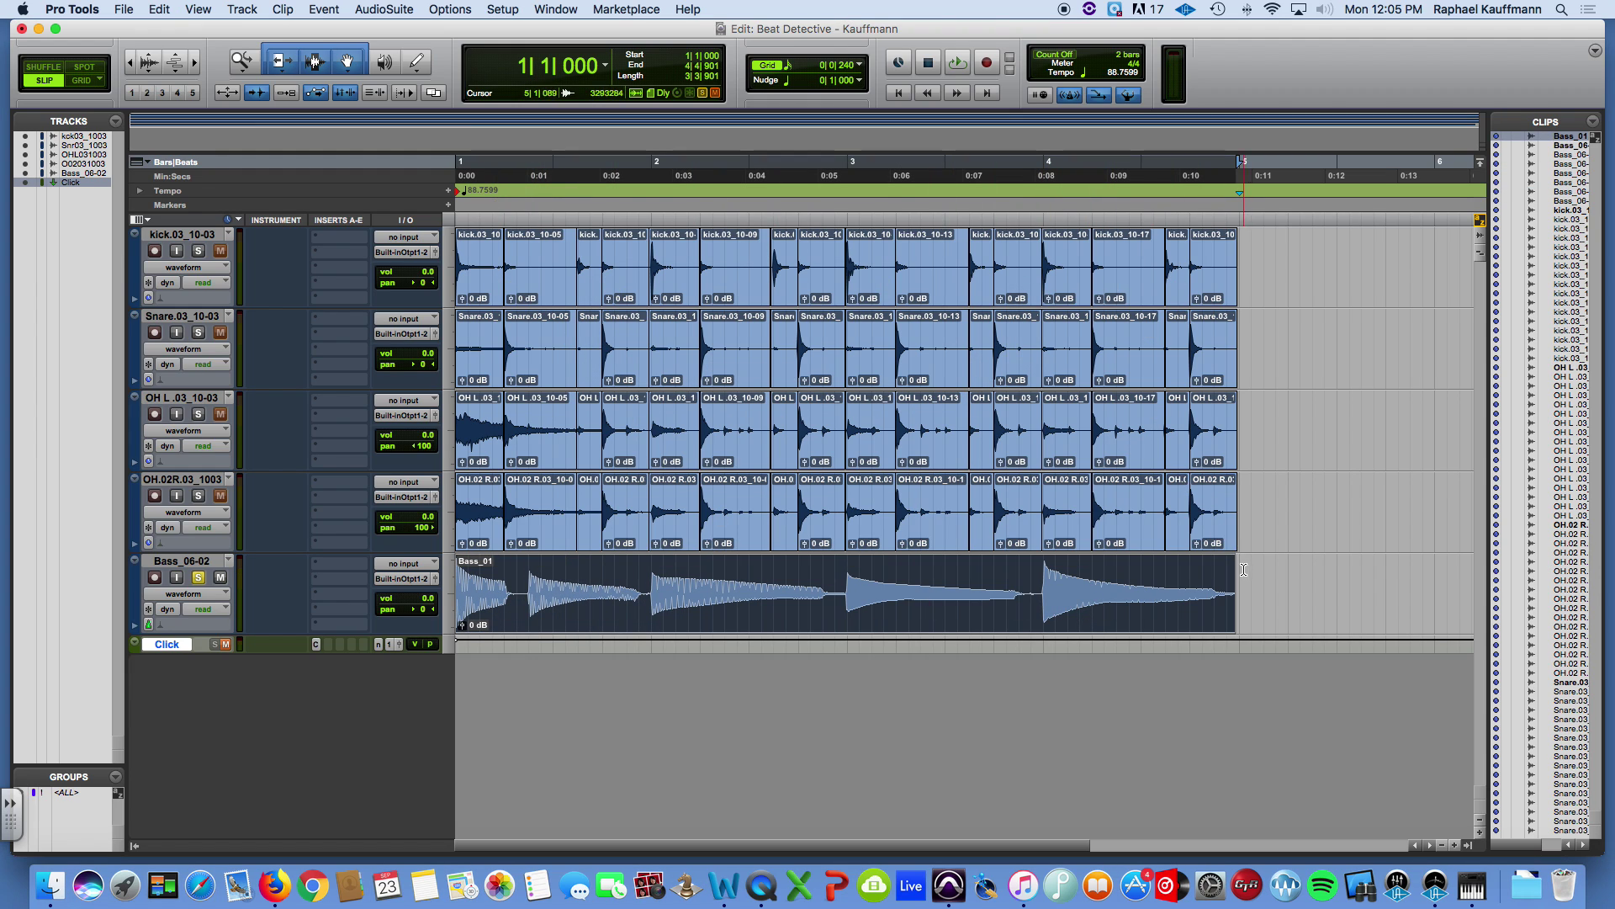
click(92, 81)
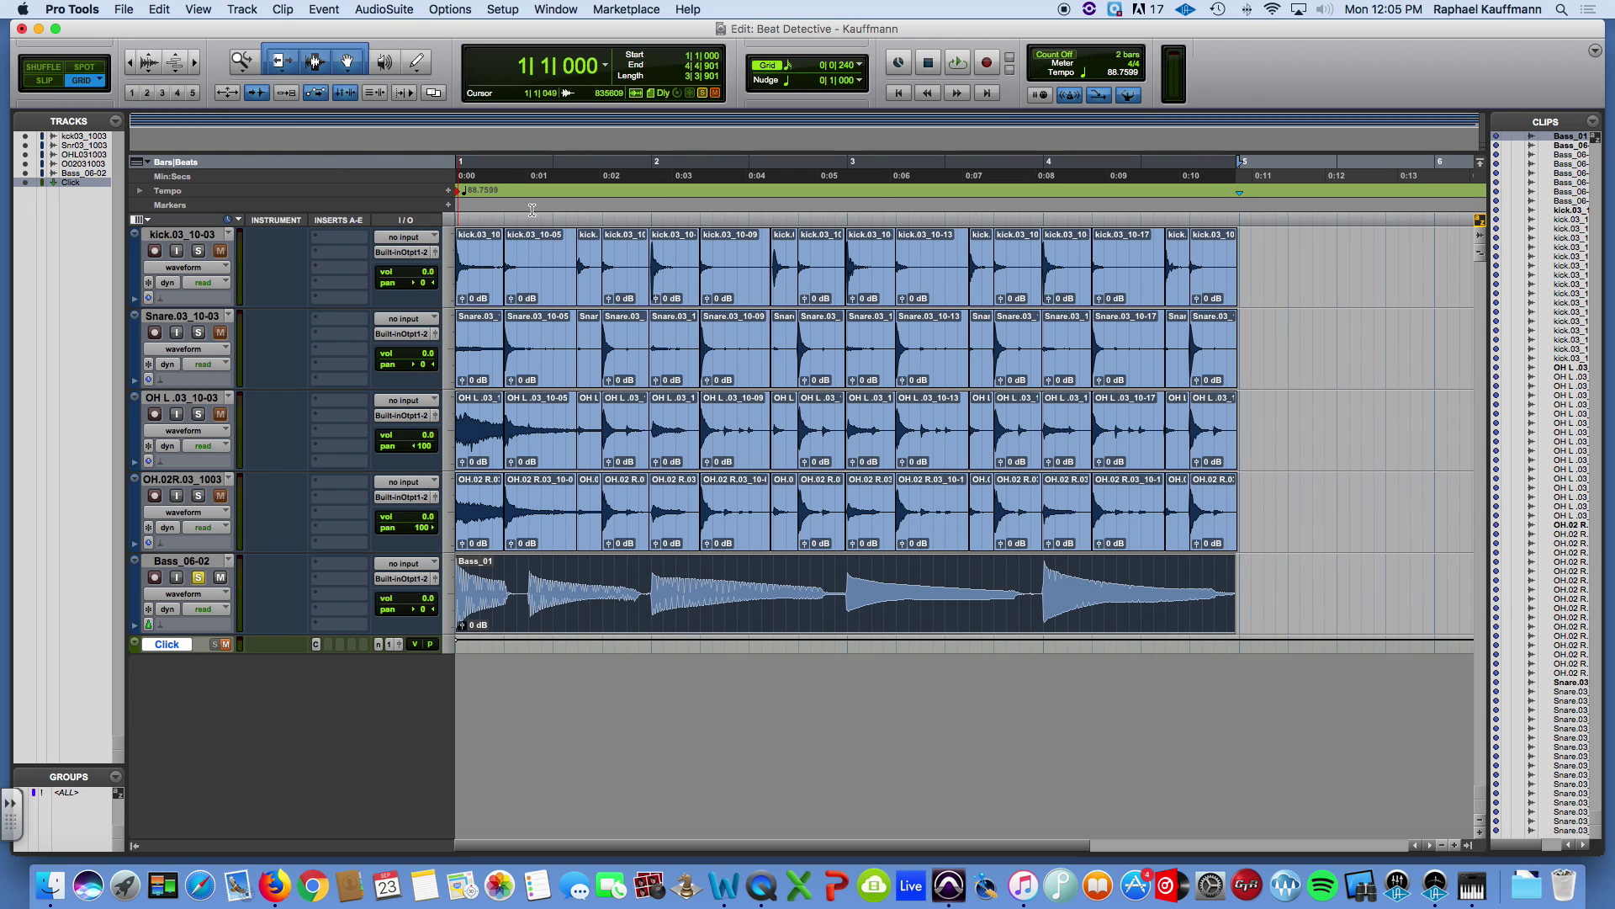
drag(1234, 578, 1237, 578)
Select bars 1 to 5 across all tracks and take the Bass track out of solo
shift+click(1240, 269)
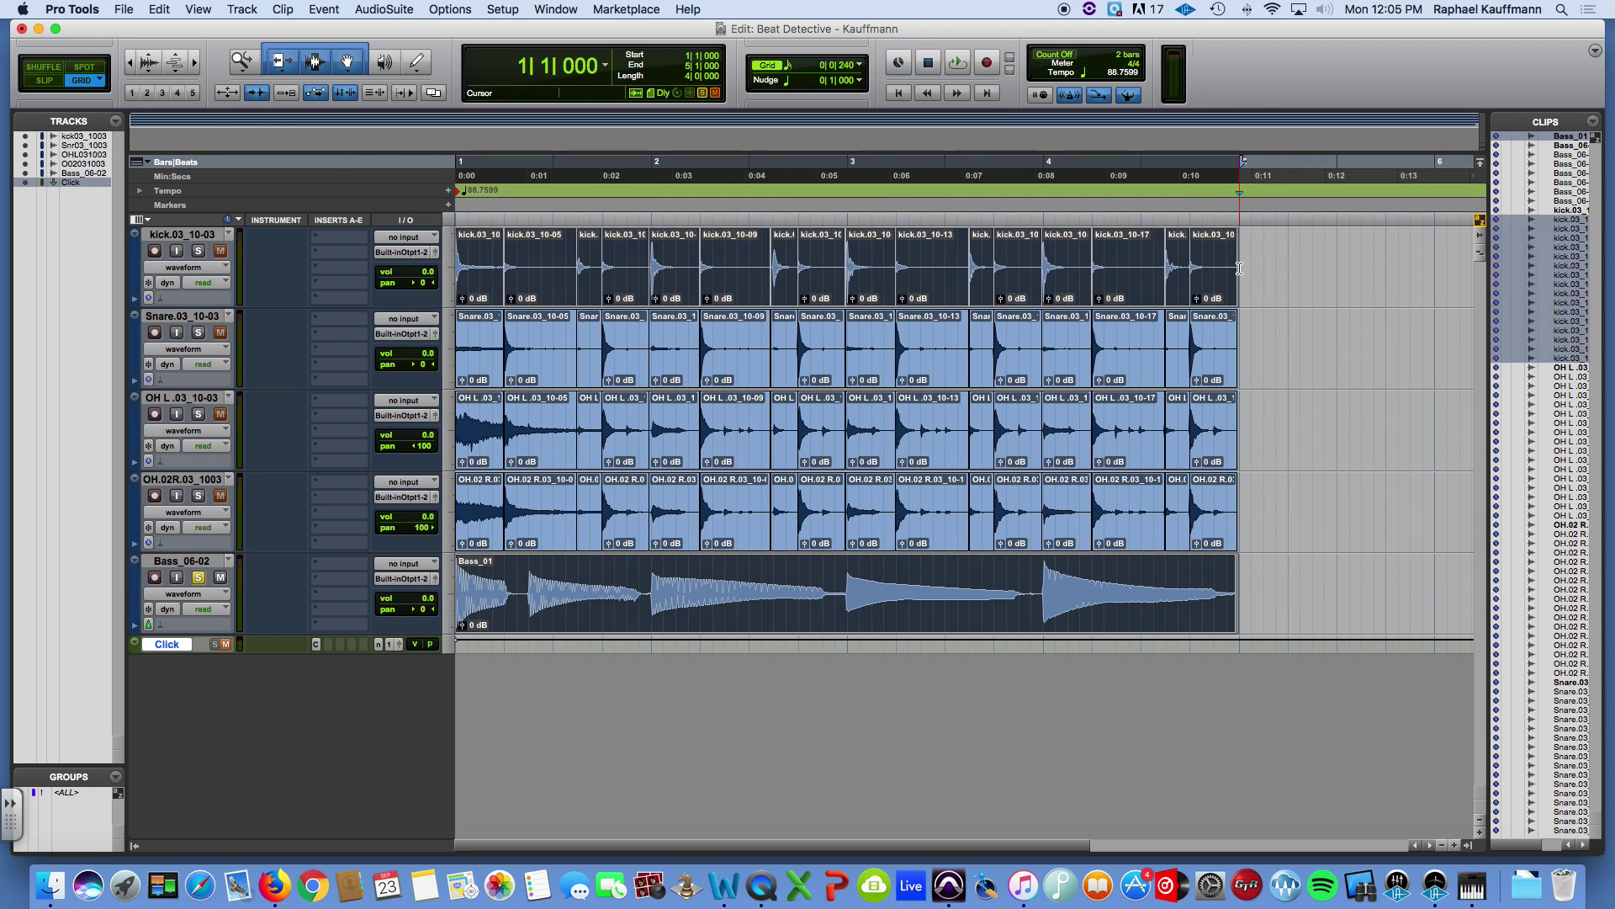
click(1237, 328)
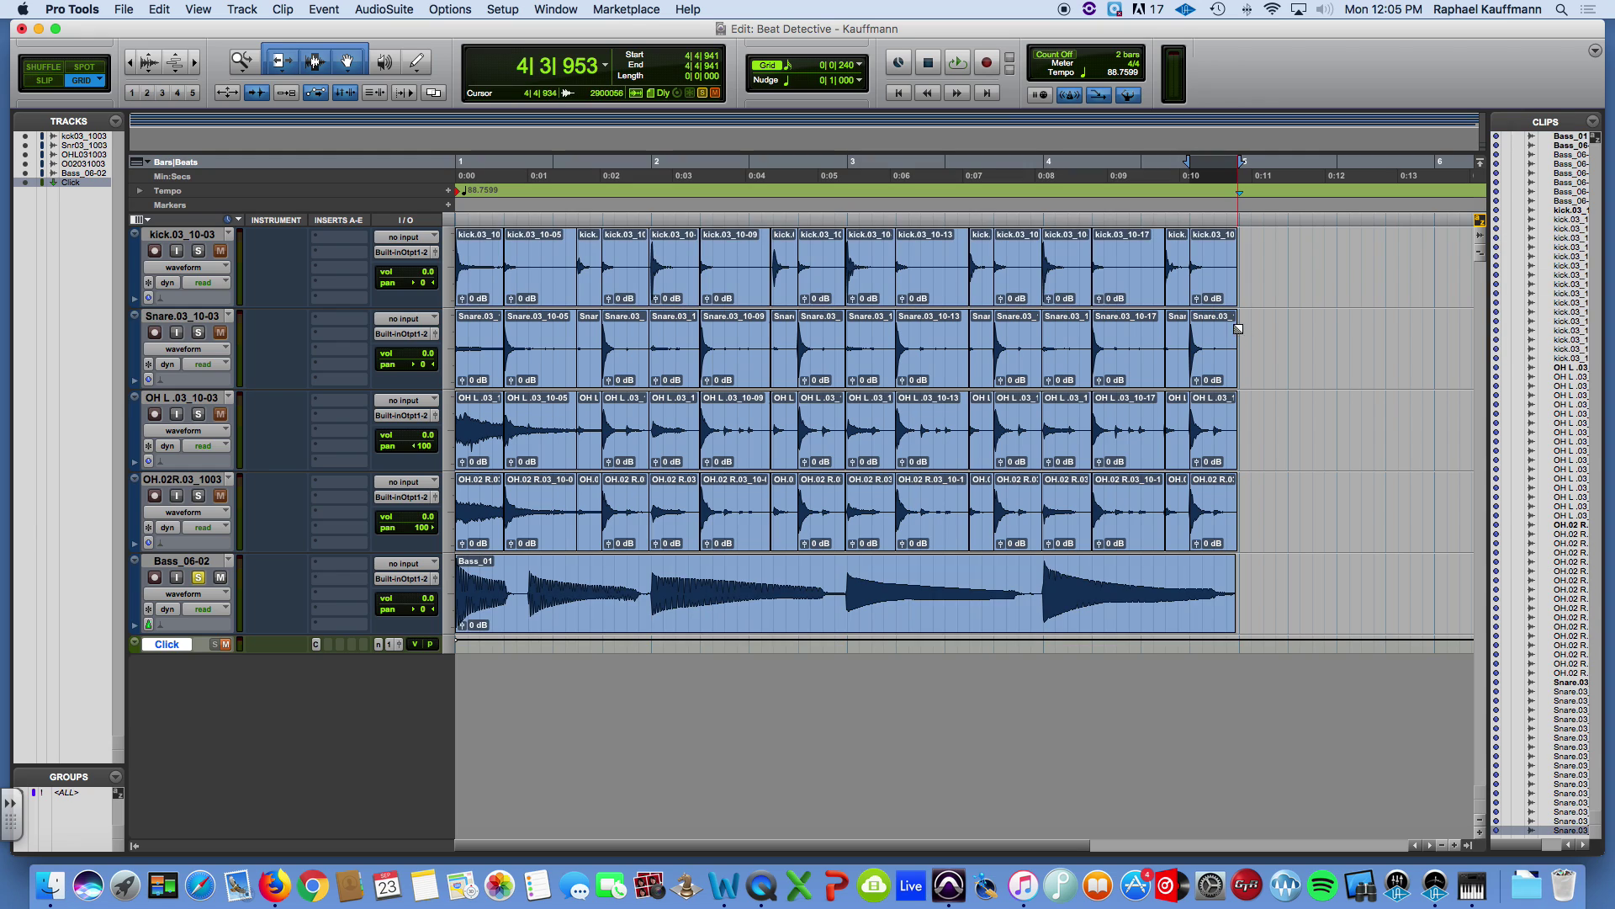
click(1241, 250)
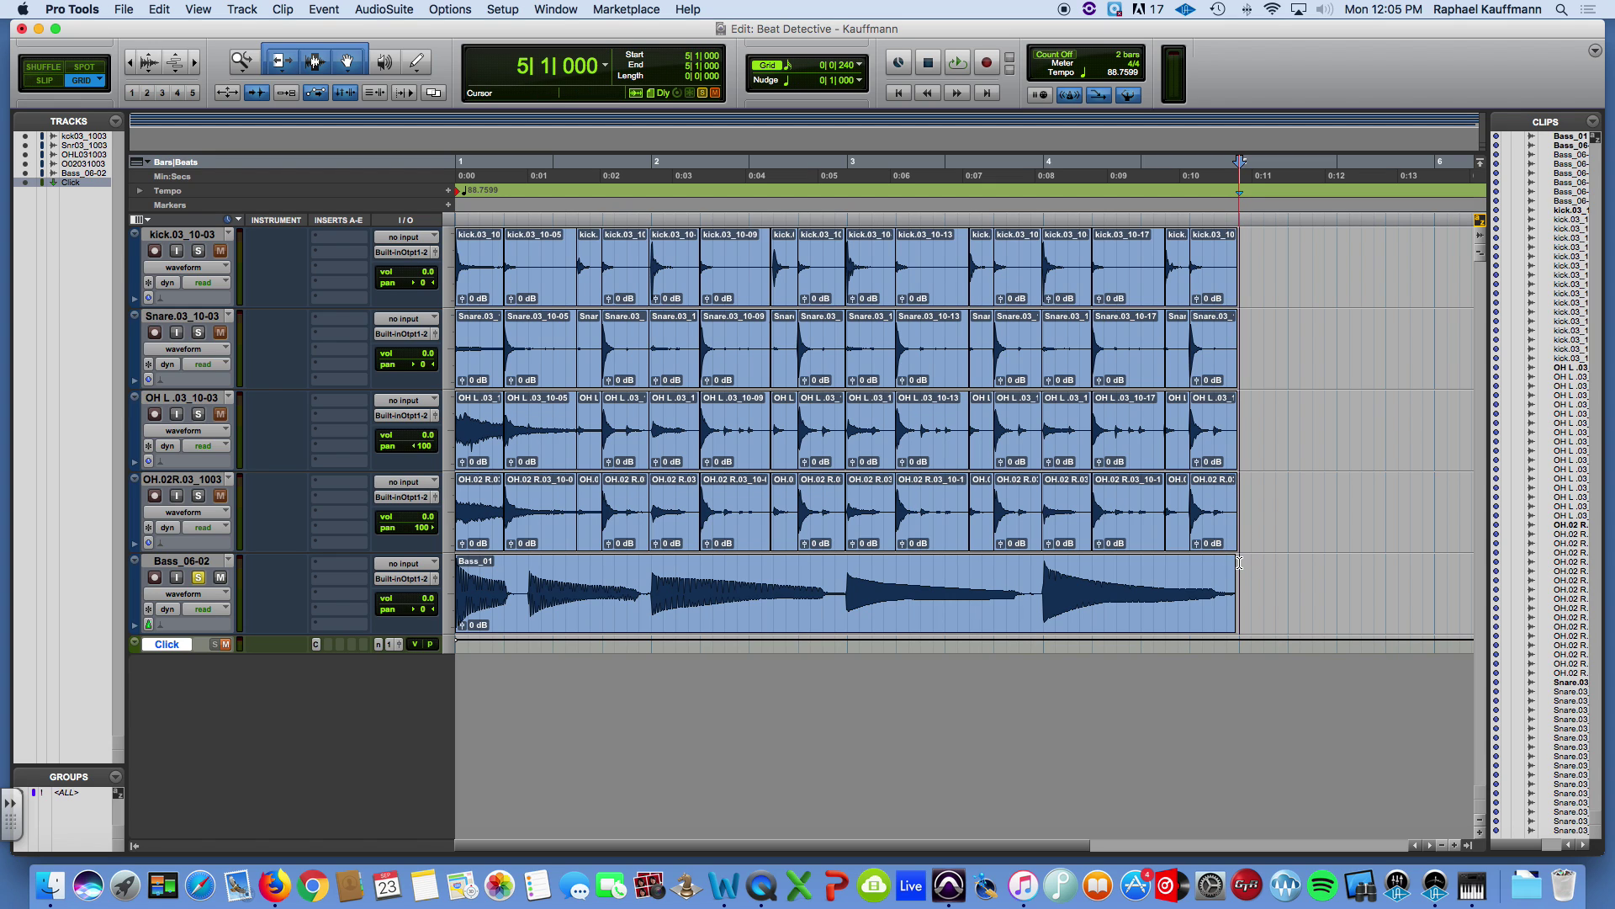
drag(1230, 570, 278, 548)
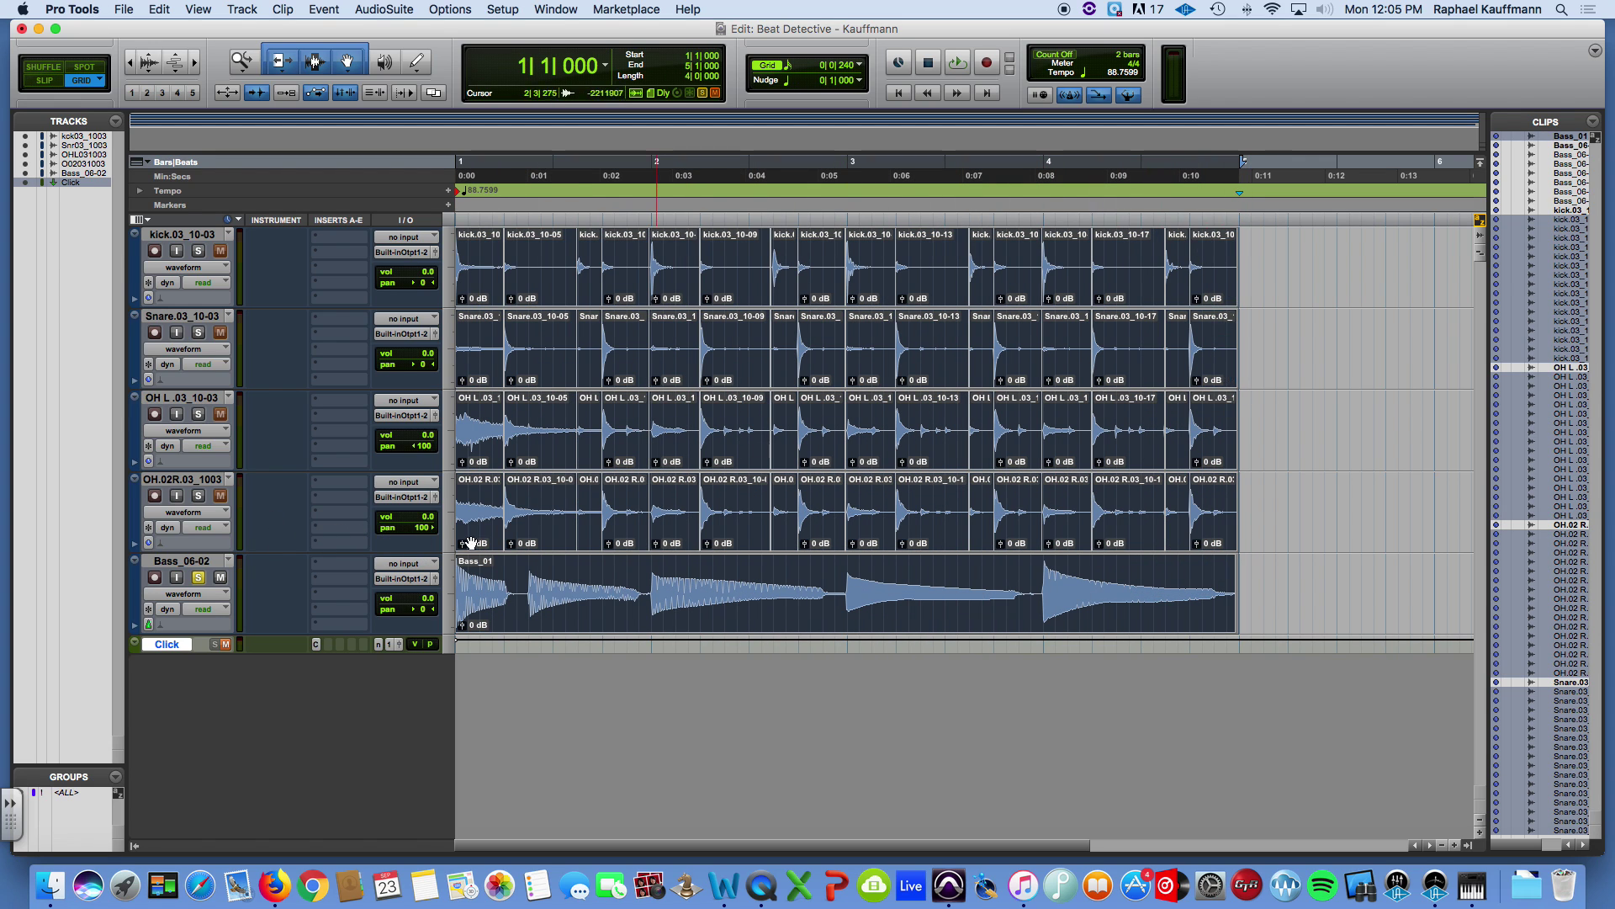
click(200, 576)
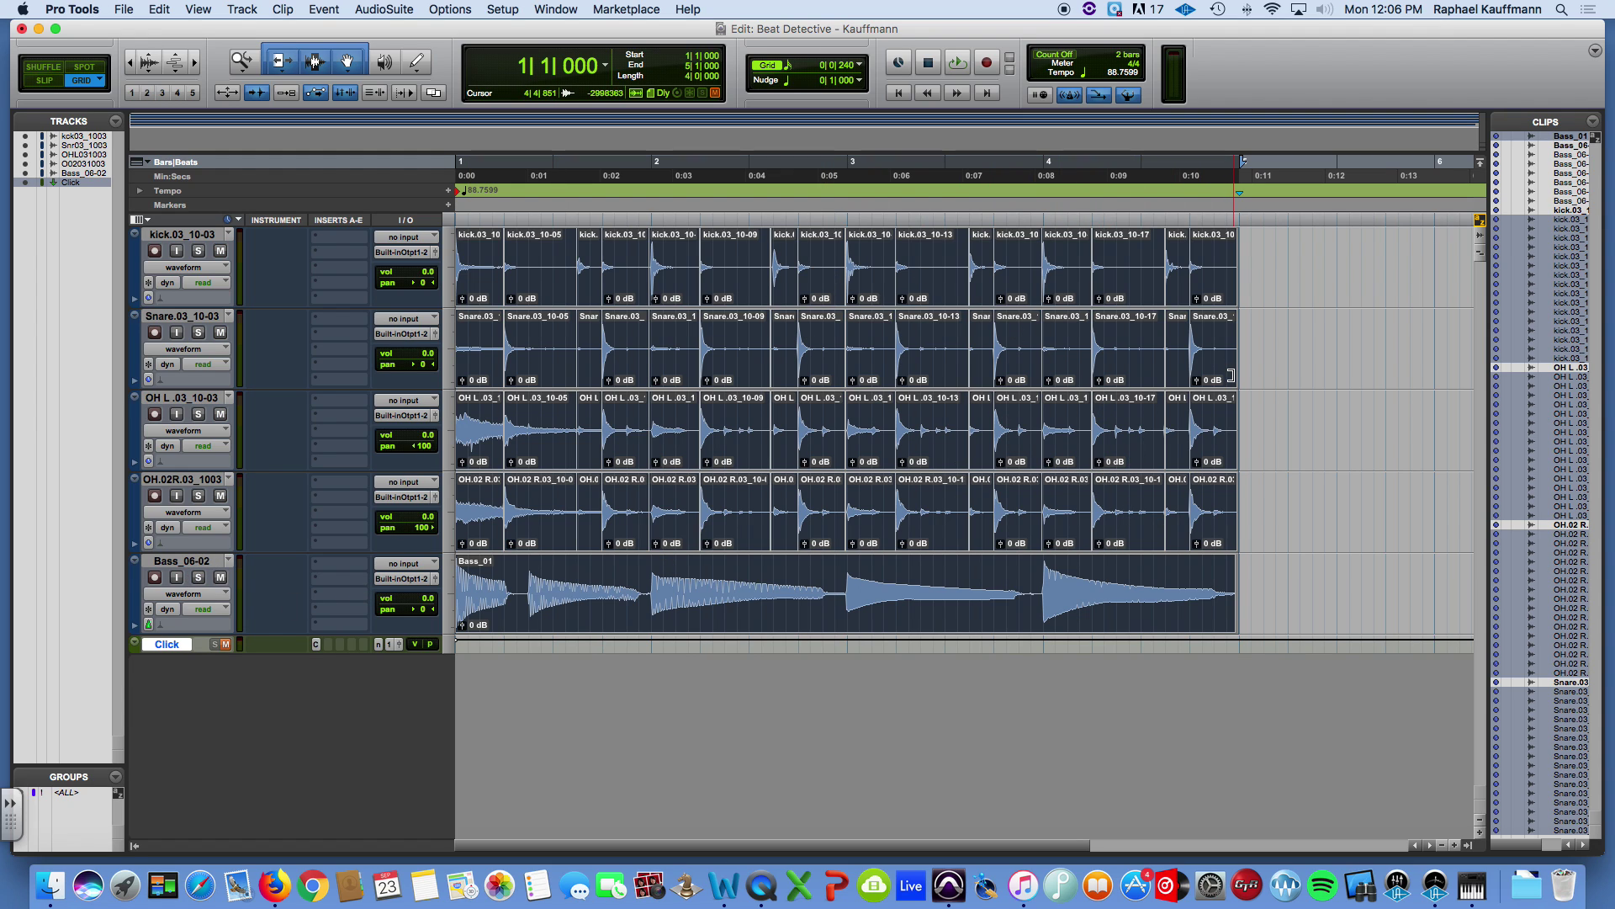
Consolidate every track's clips, play the result back, then undo that all-track consolidation
key(alt+shift+3)
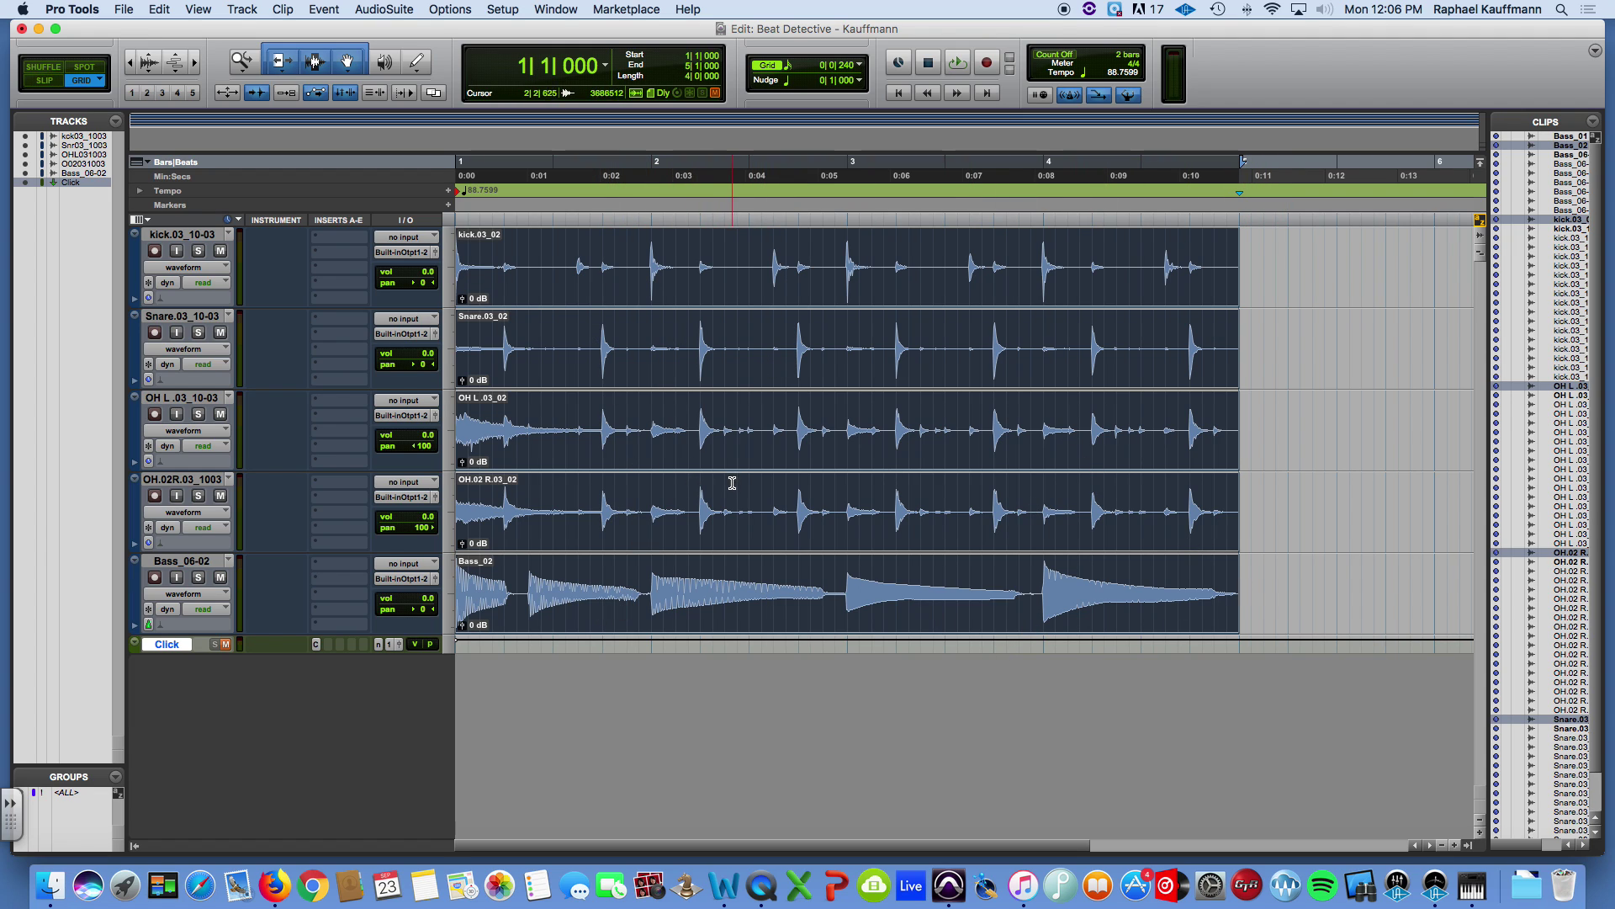
key(space)
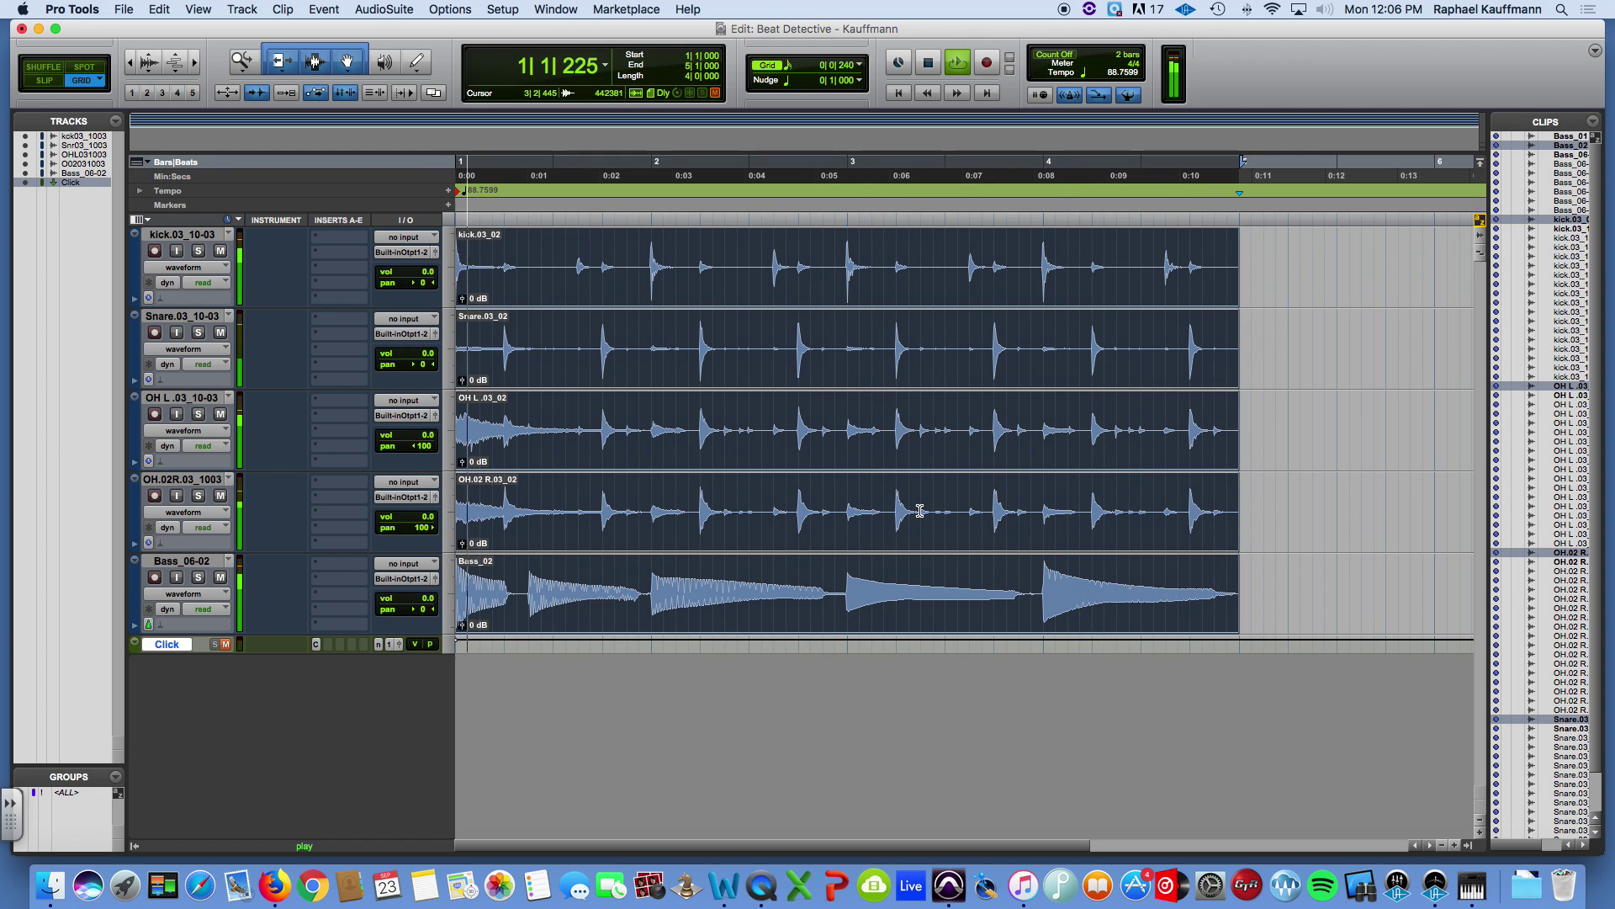
key(space)
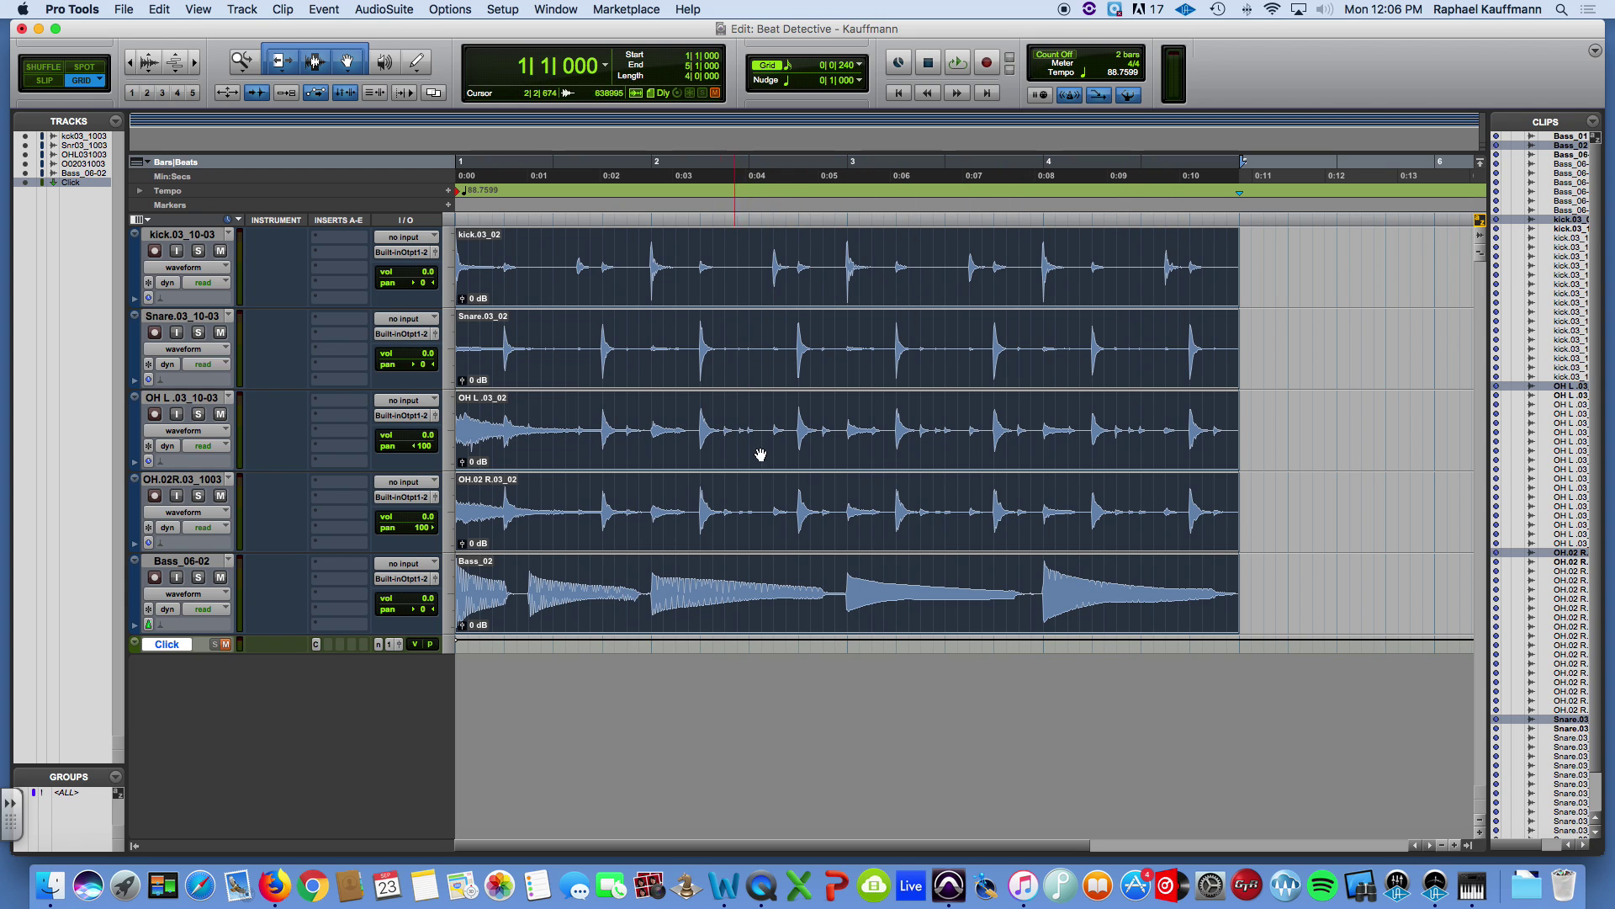
key(super+z)
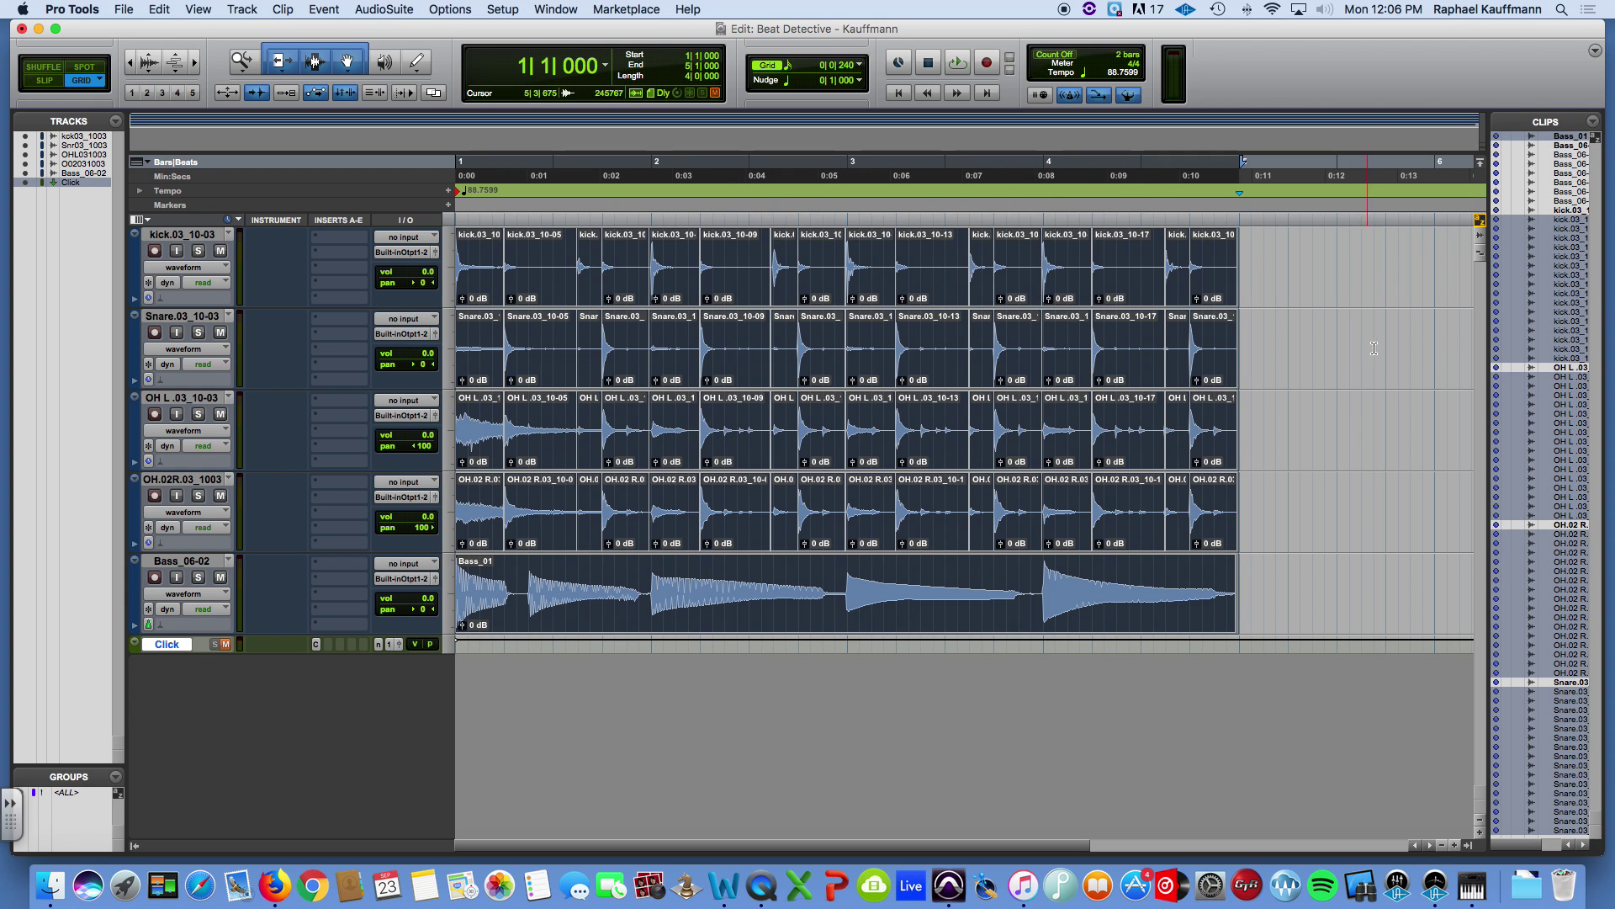
Select the kick, Snare, OH L and OH.02 R clips and consolidate each track into one clip
click(1300, 413)
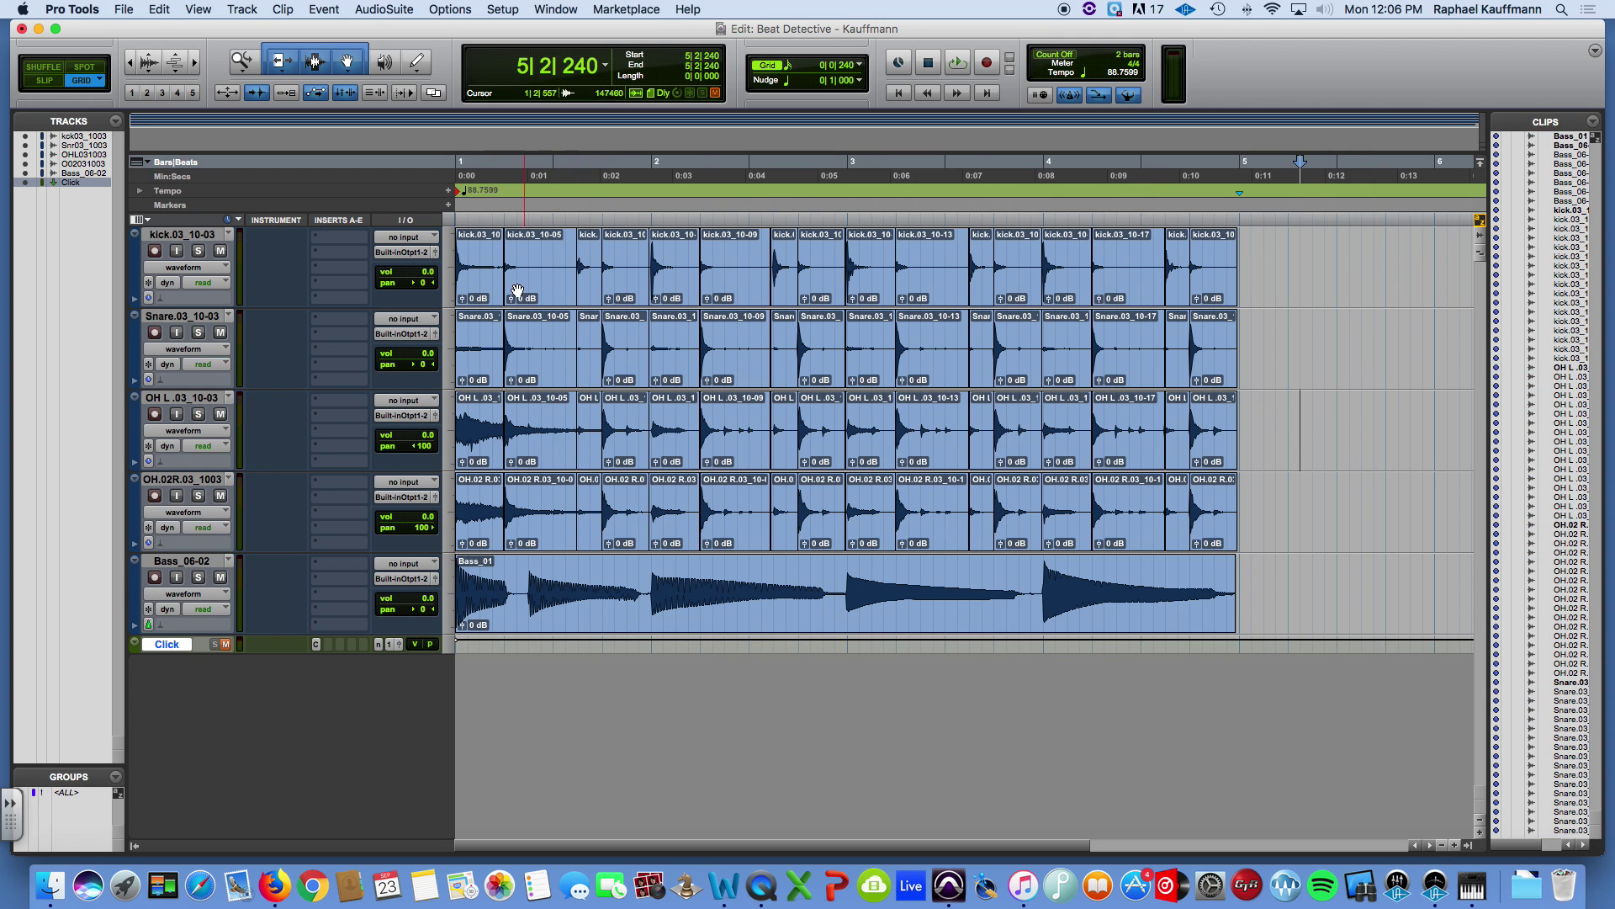
click(469, 289)
shift+click(1208, 531)
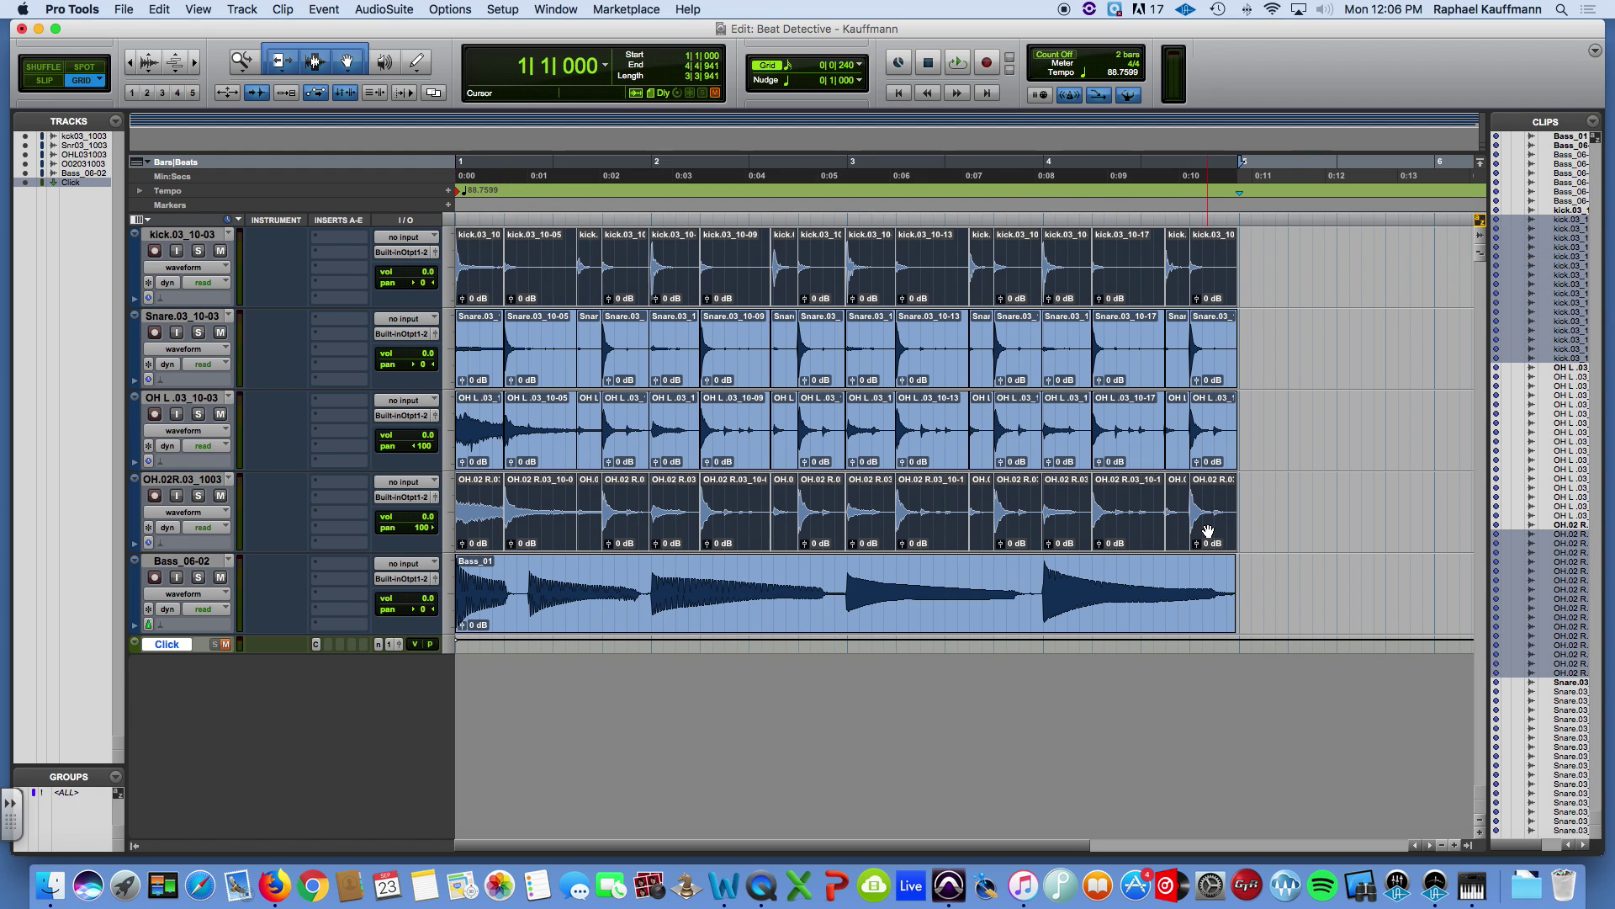
shift+click(1209, 457)
shift+click(1206, 384)
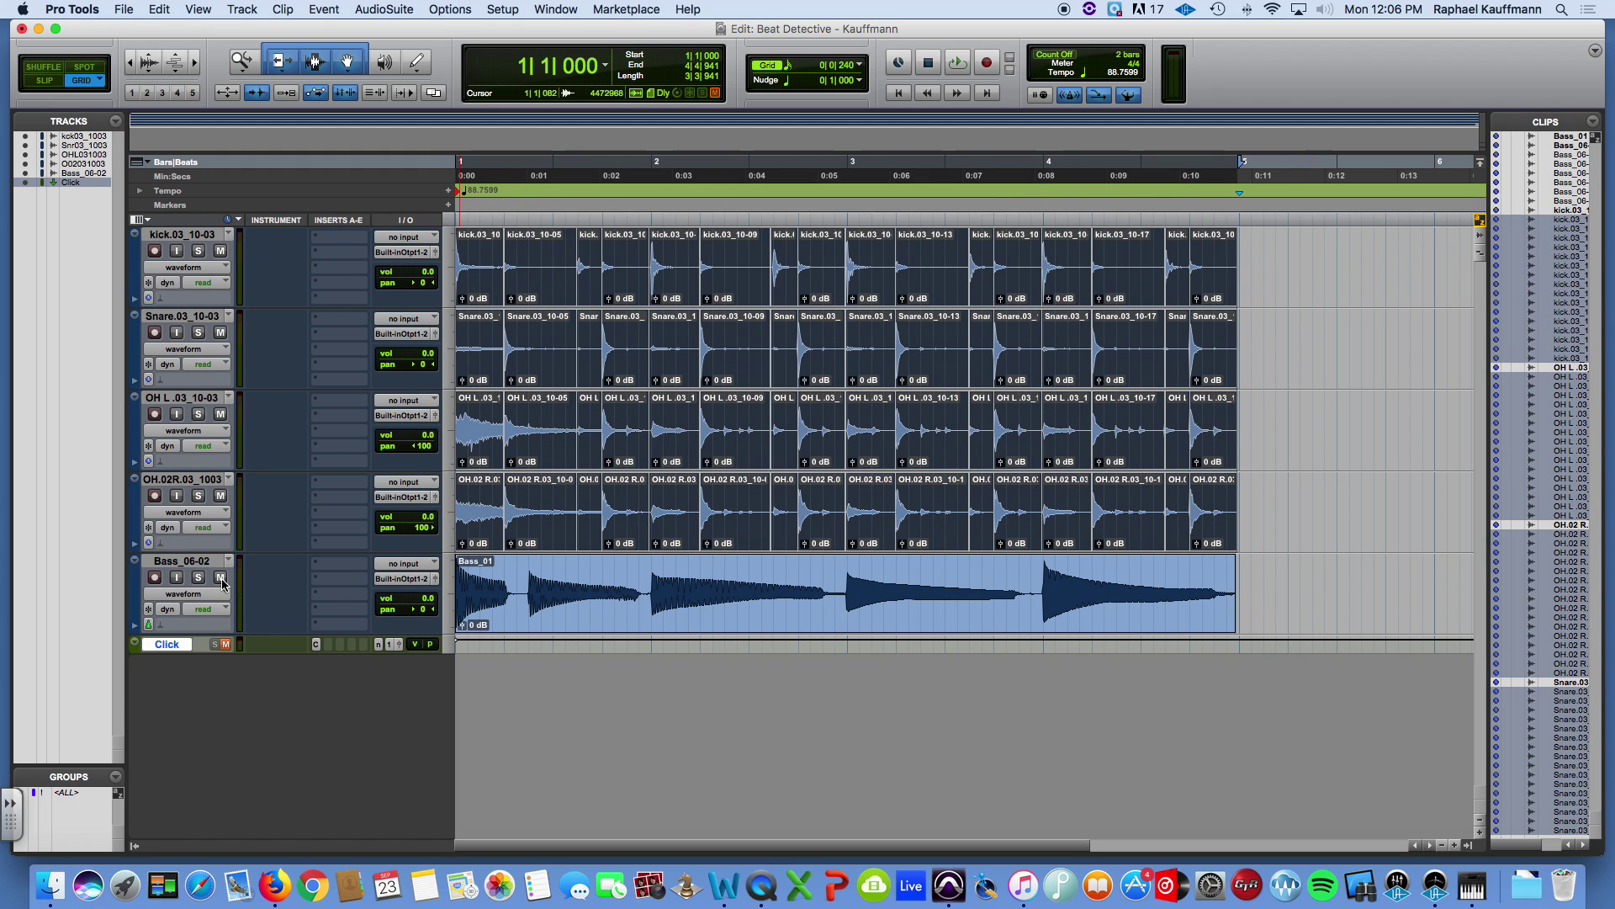
key(alt+shift+3)
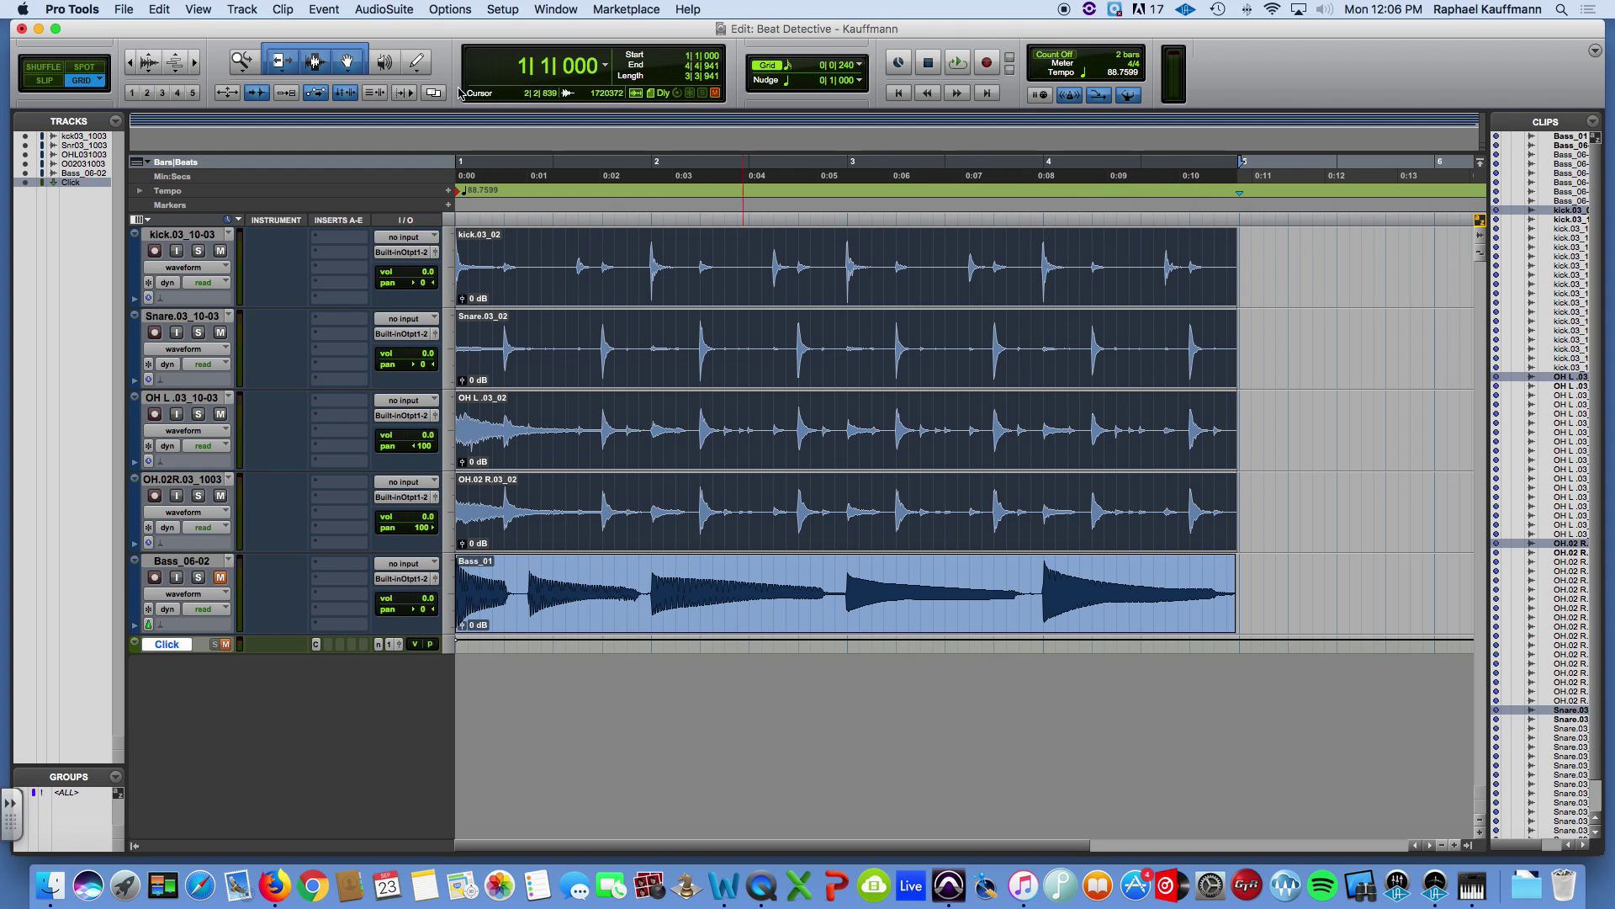
Bounce the Out 1-2 mix offline to disk as an interleaved 24-bit, 44.1 kHz WAV
click(131, 8)
mouse_move(218, 236)
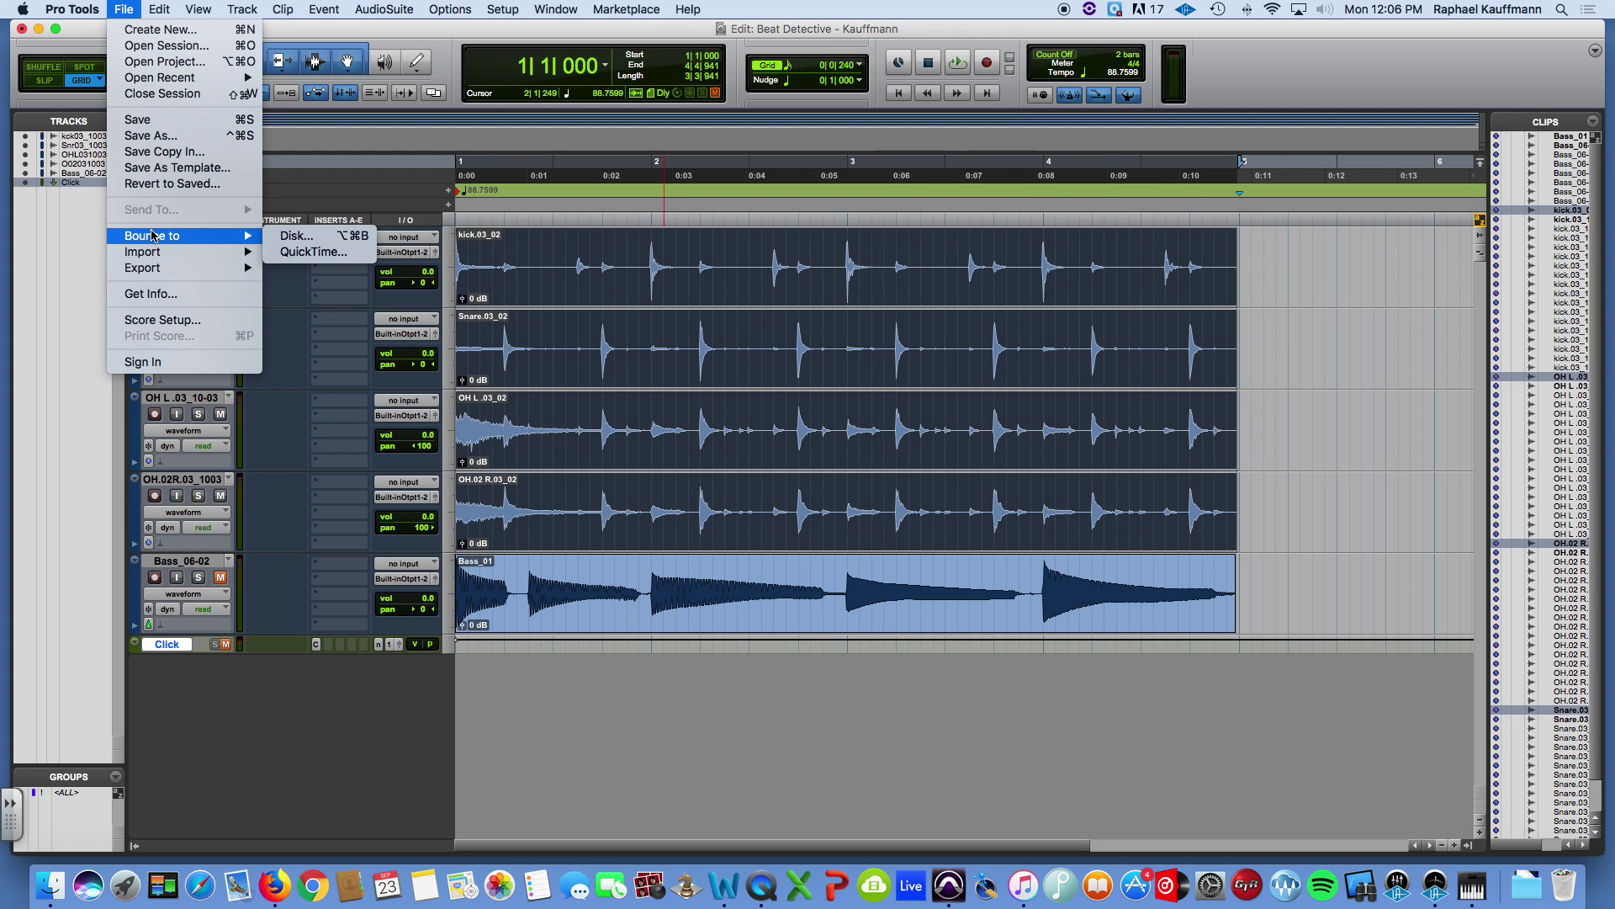
click(298, 242)
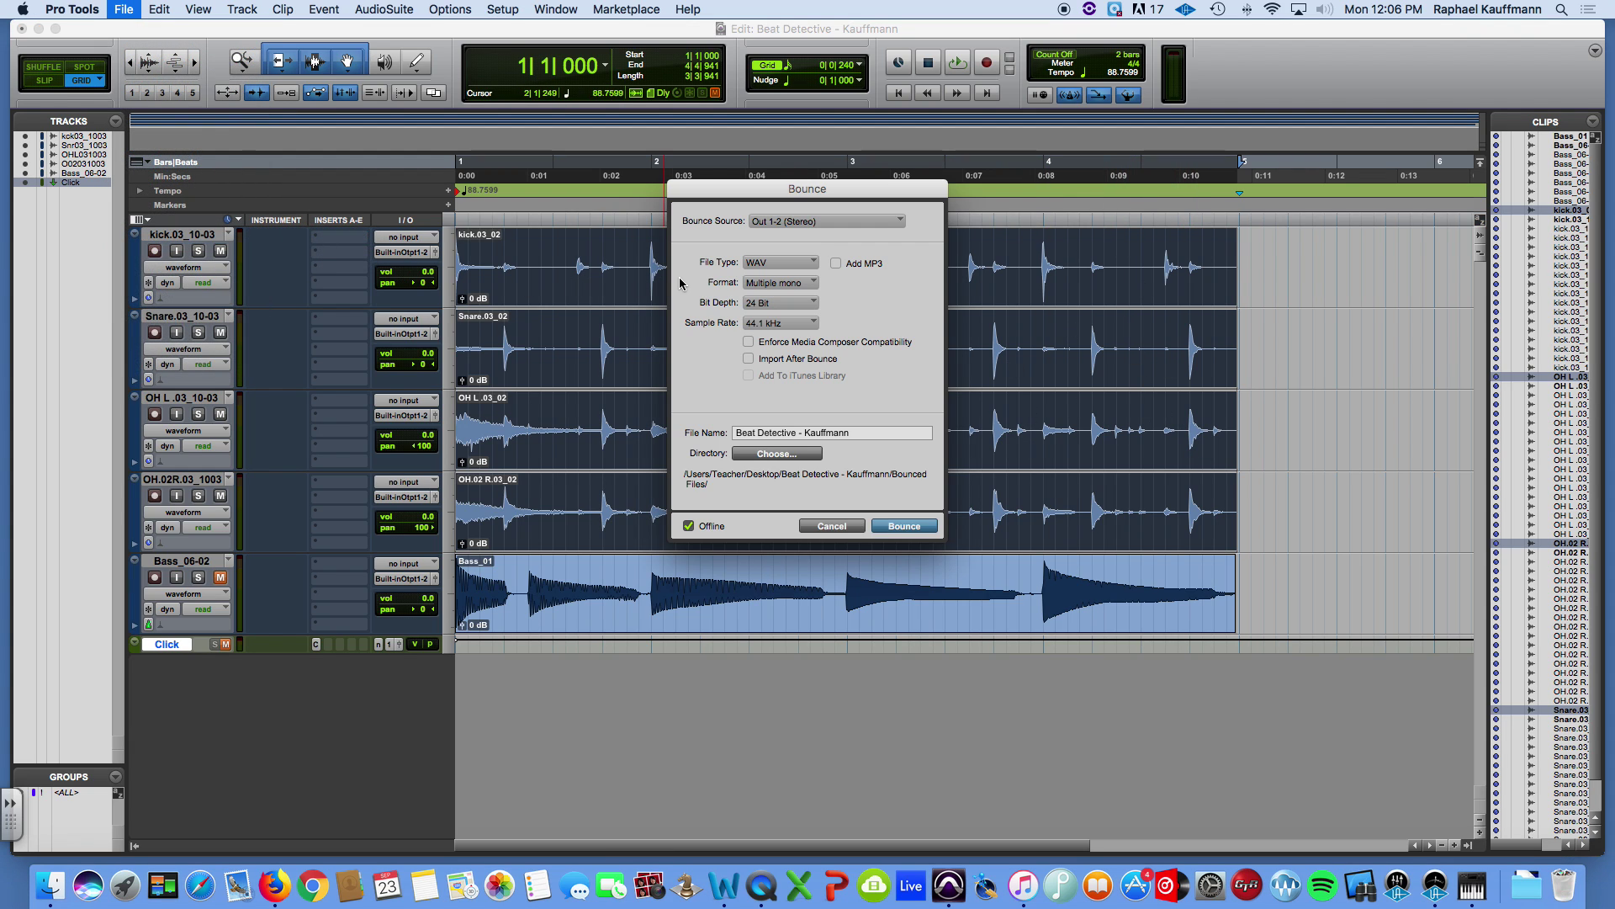
click(778, 282)
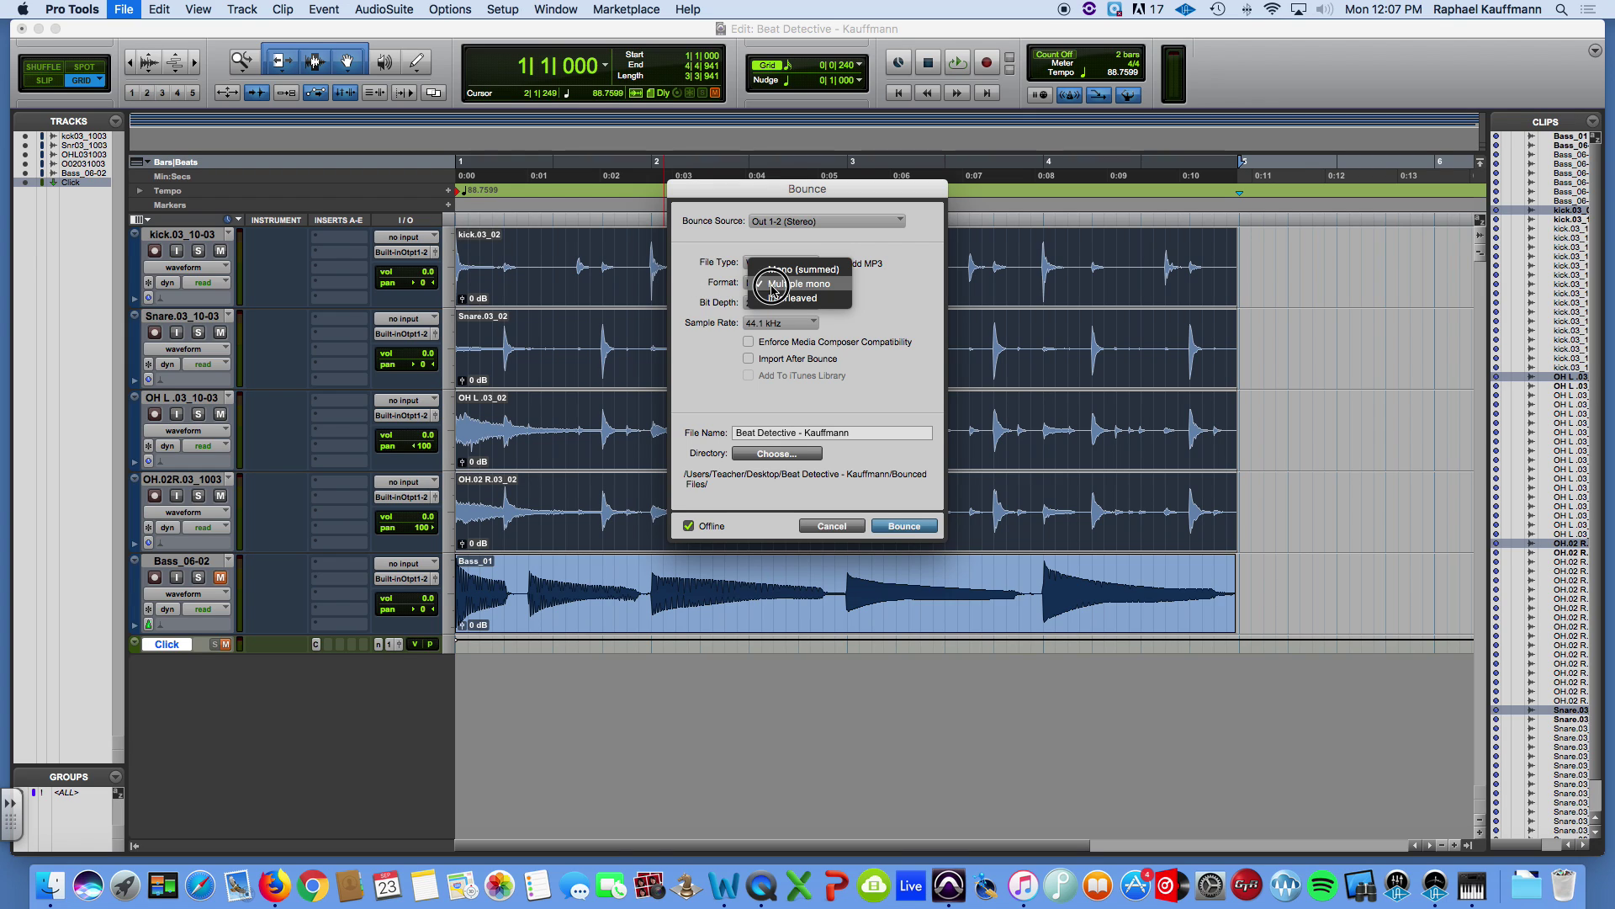
click(778, 304)
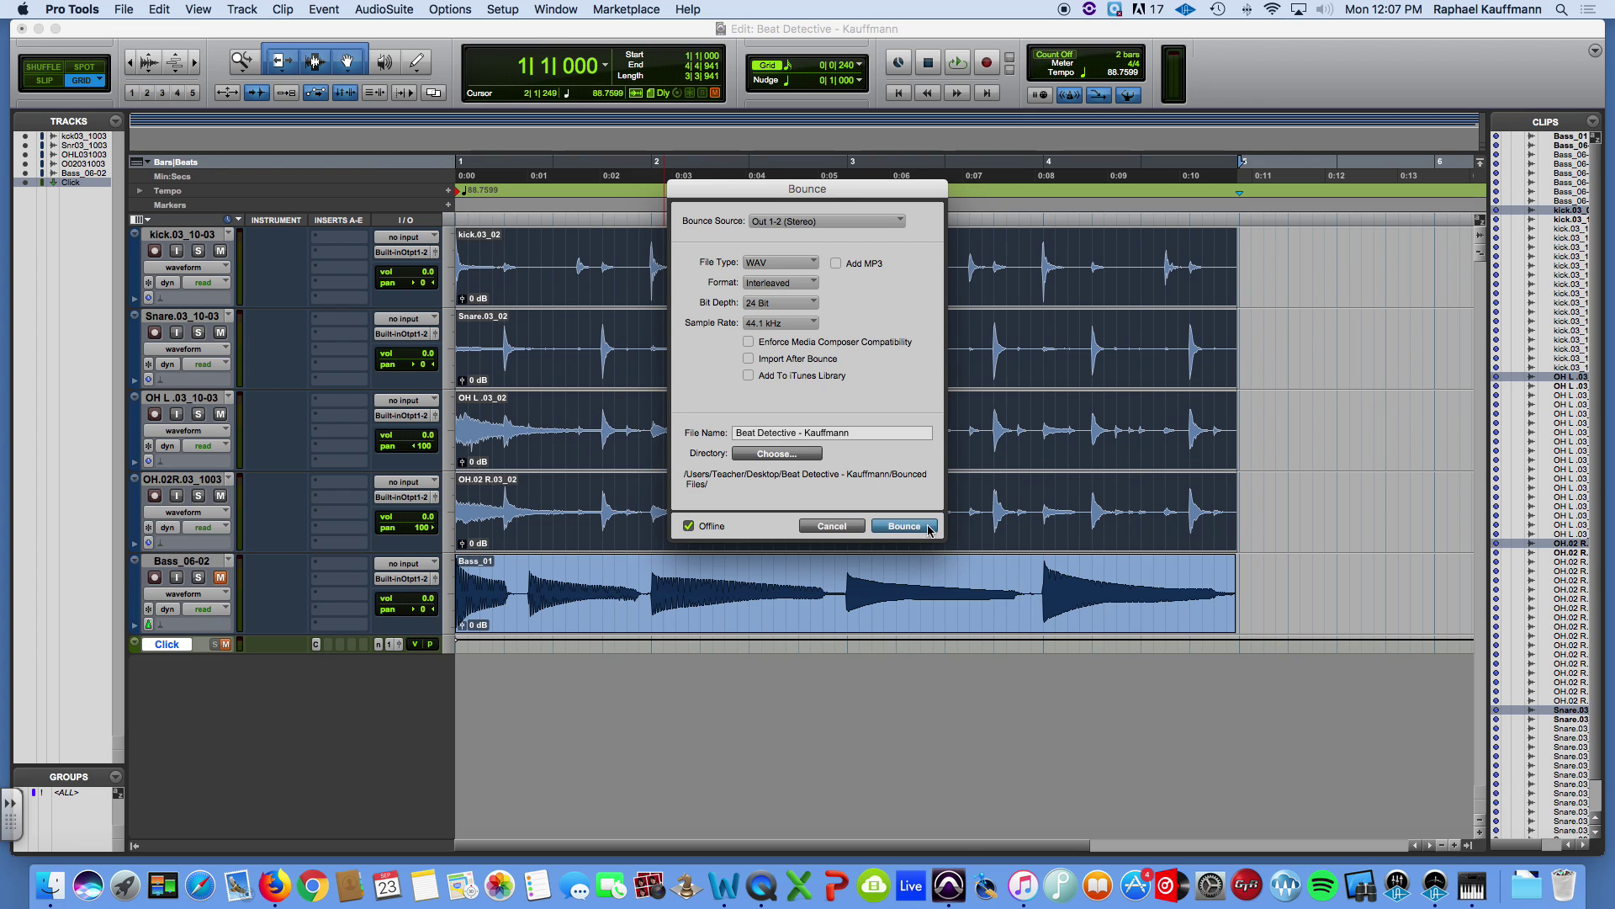
click(830, 526)
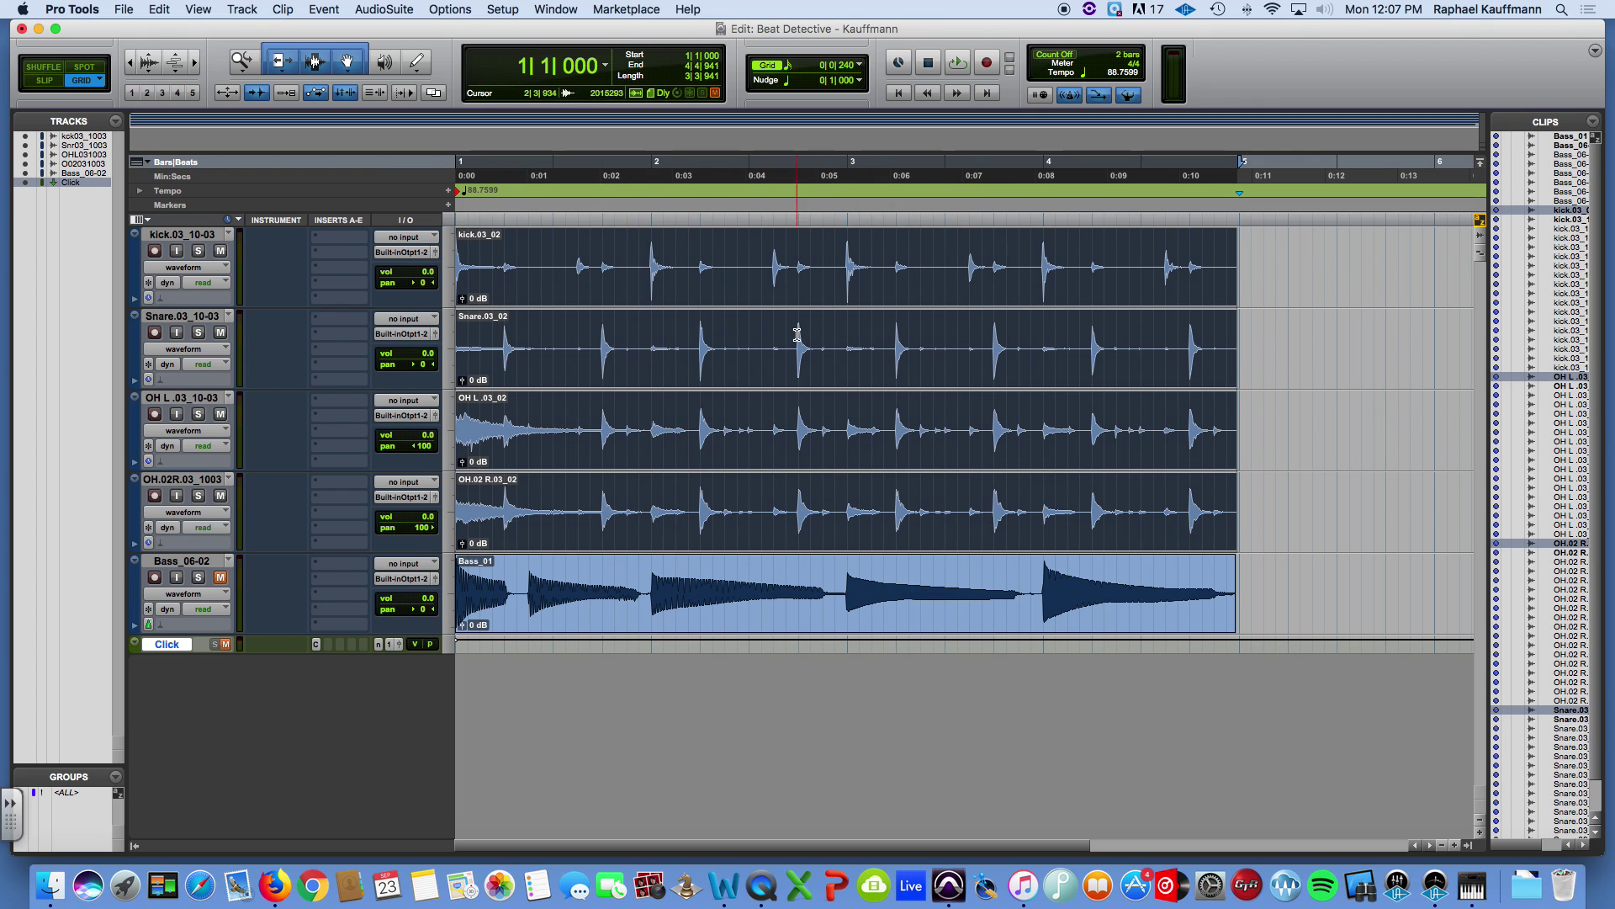